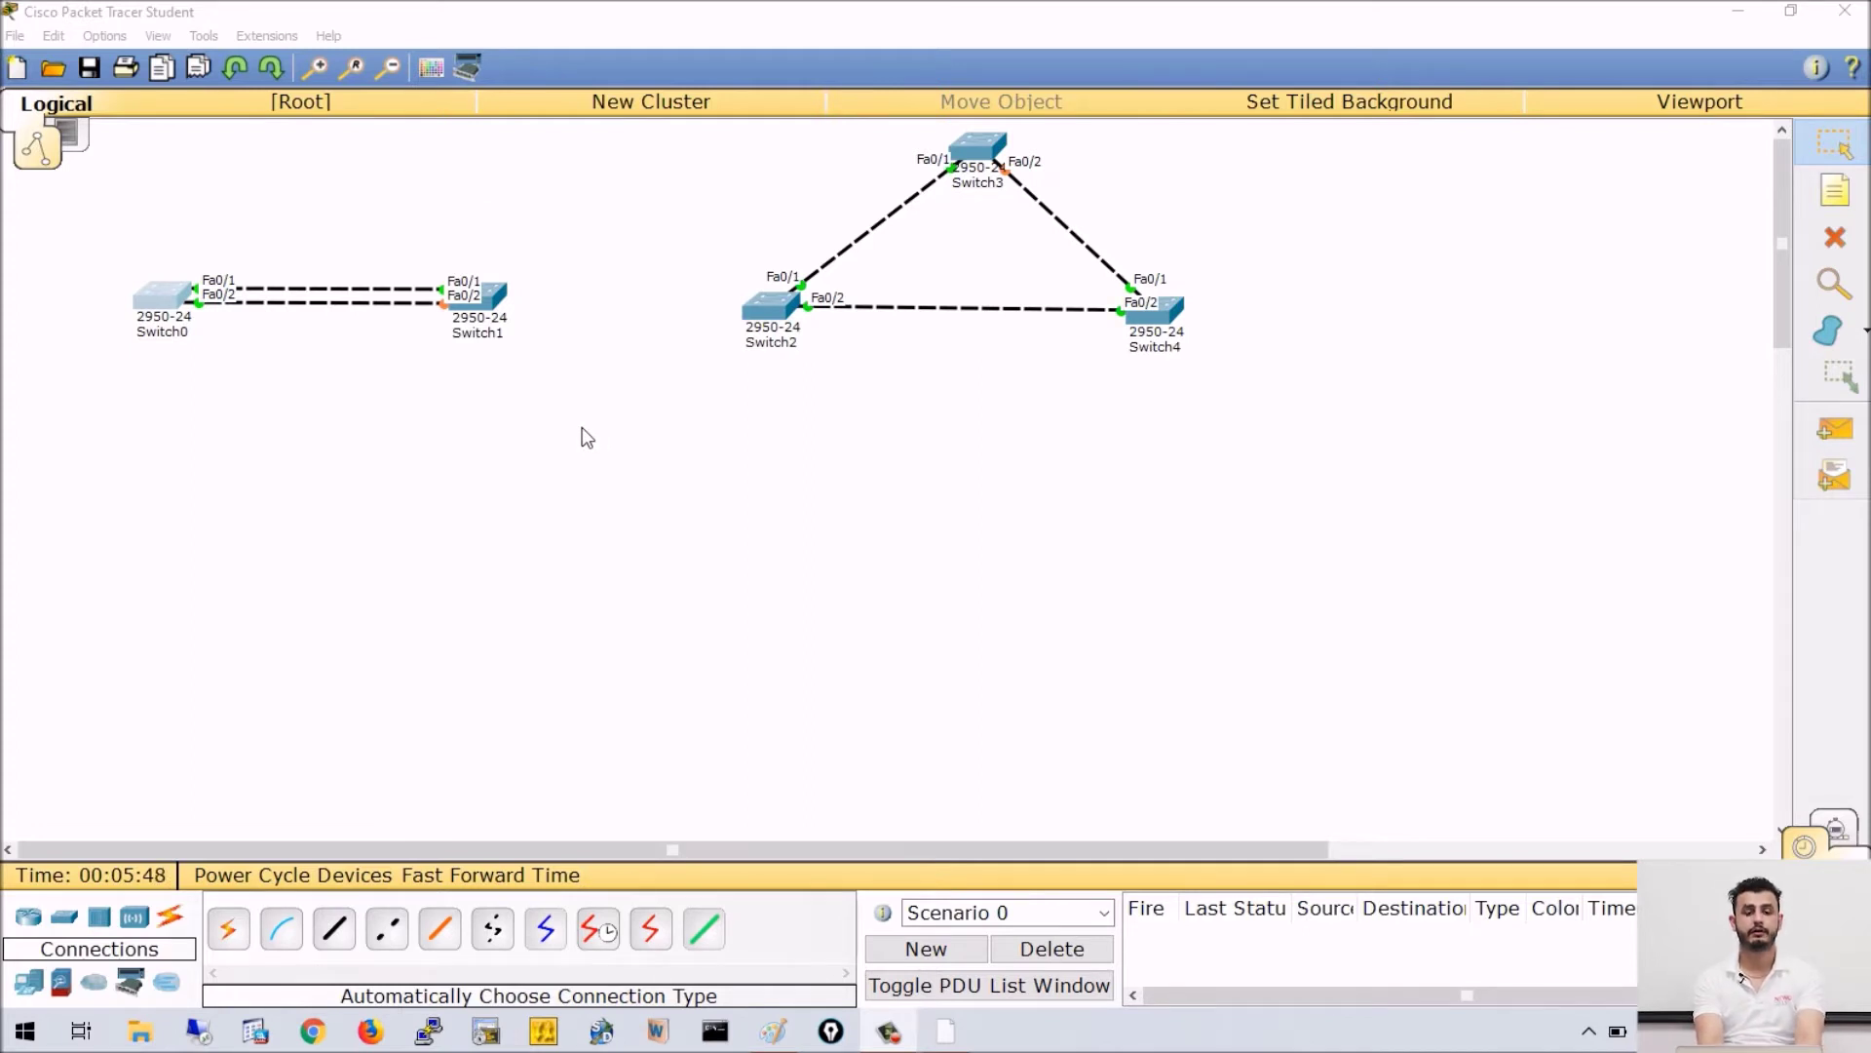
- Place a note reading "Topology 1" above the links between Switch0 and Switch1
{"action": "left_click", "coordinate": [238, 387]}
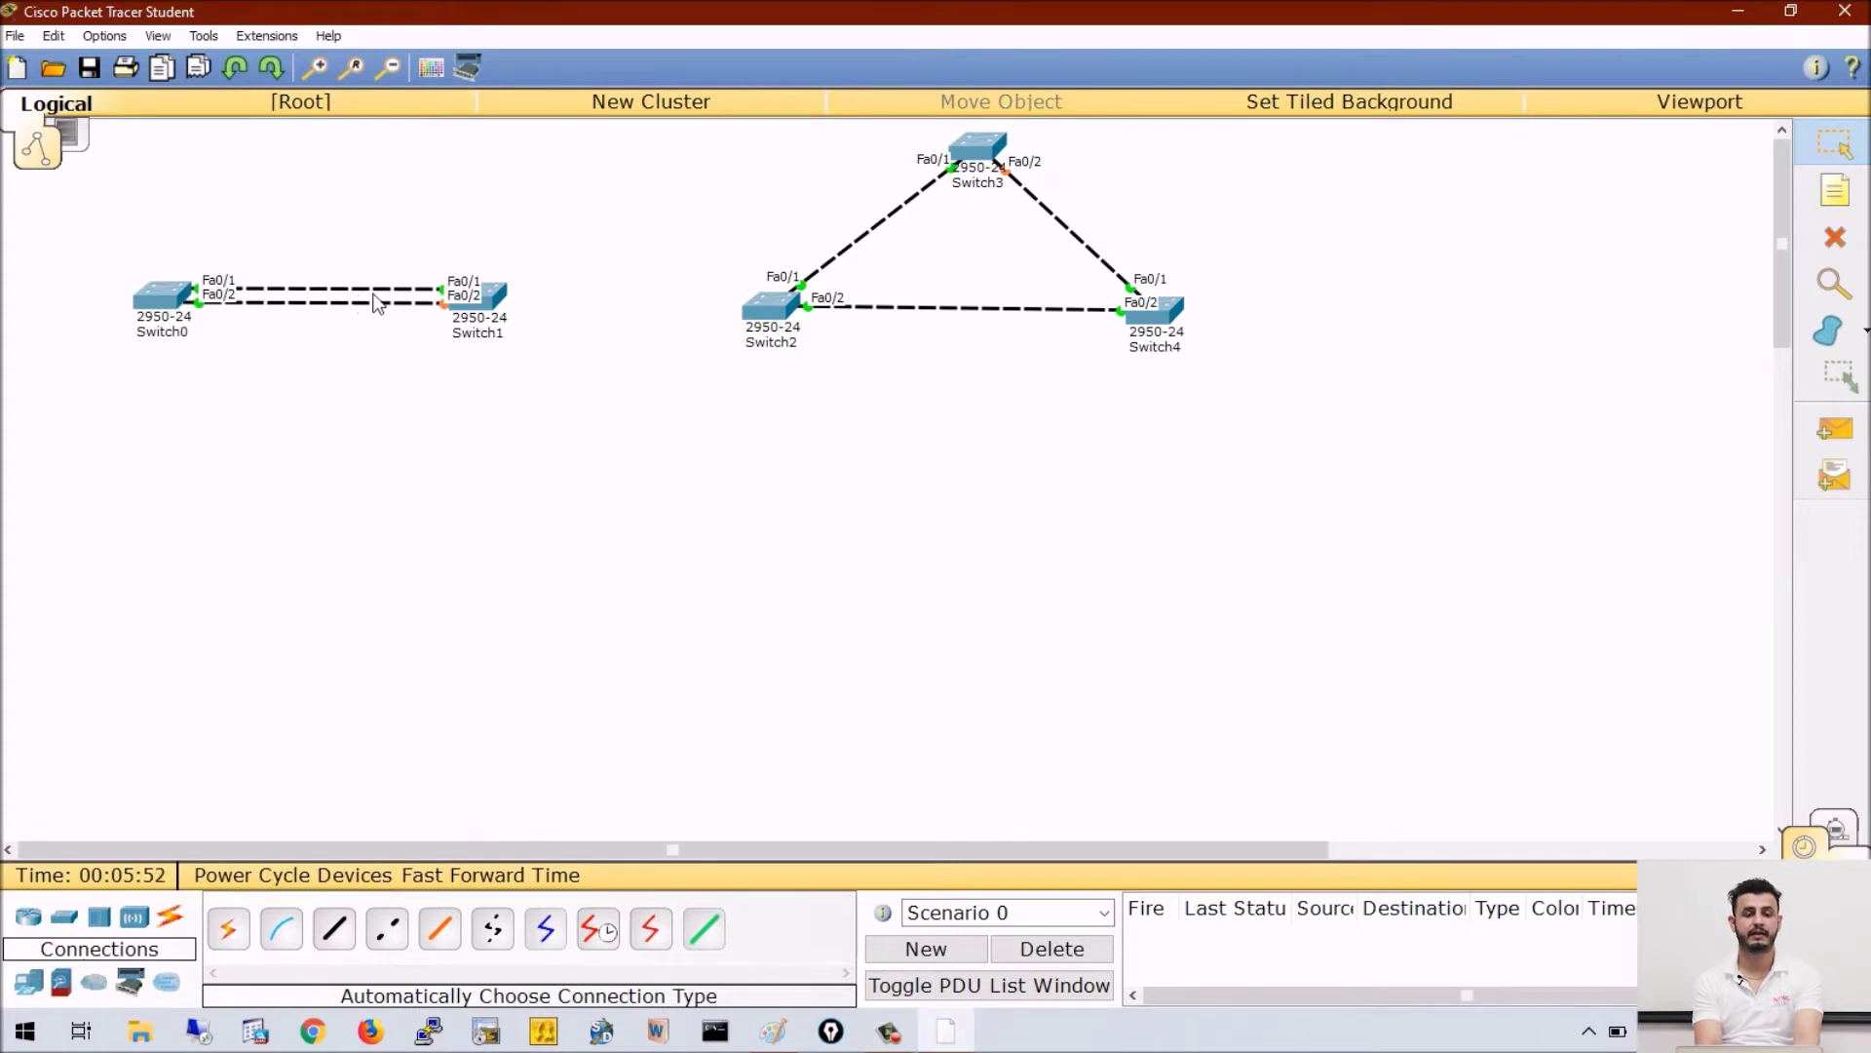
{"action": "left_click", "coordinate": [1835, 190]}
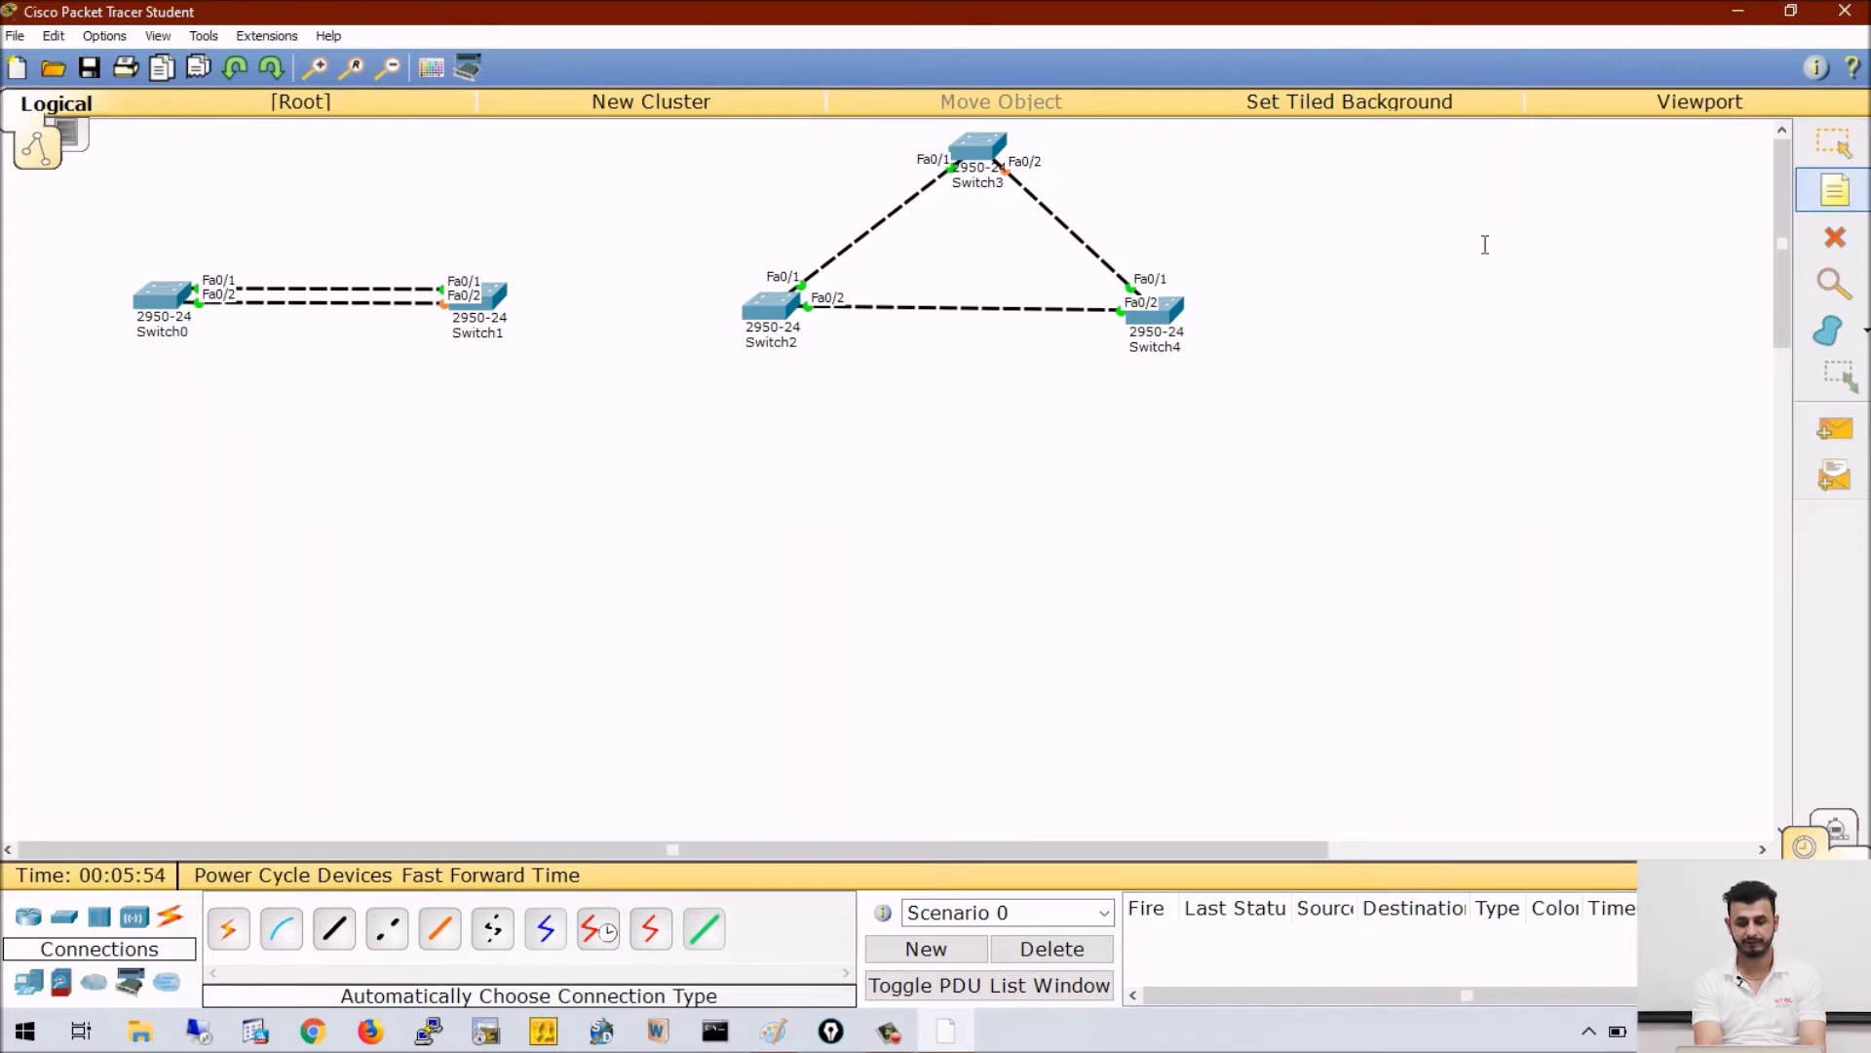
{"action": "left_click", "coordinate": [293, 234]}
{"action": "type", "text": "Topology 1"}
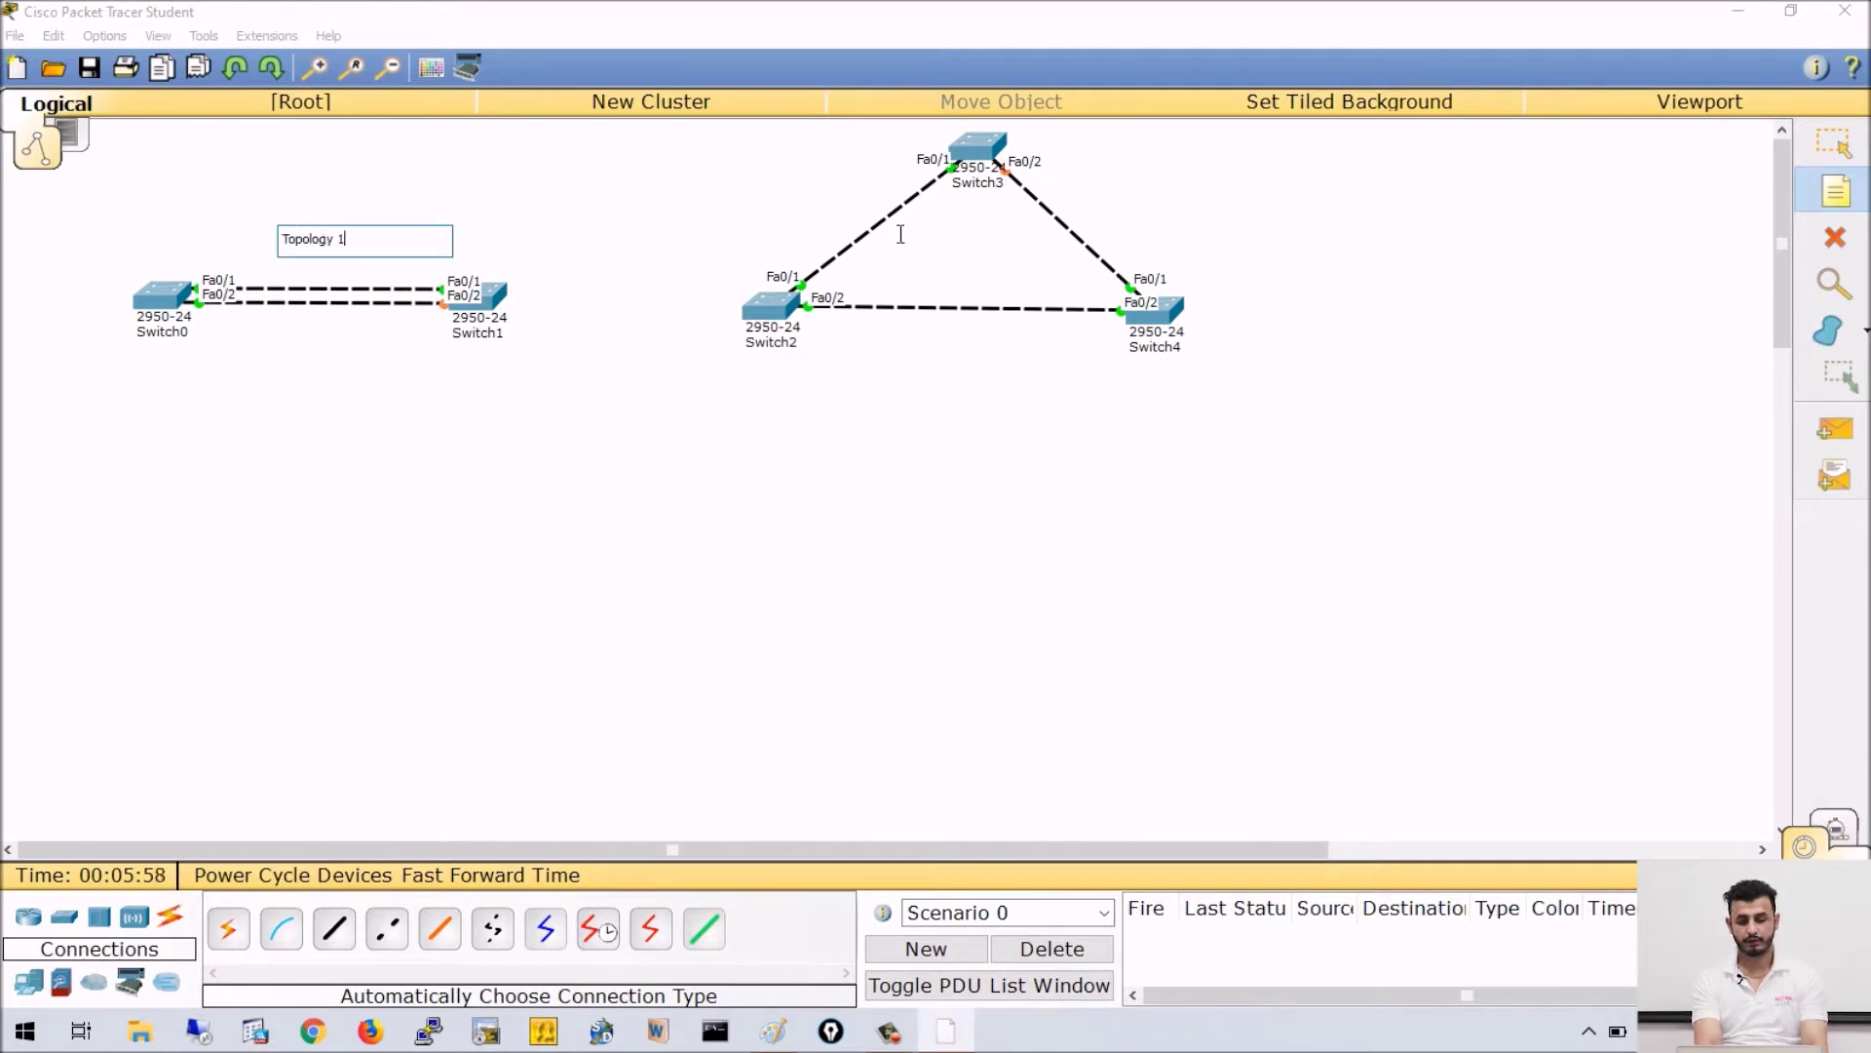
{"action": "left_click", "coordinate": [1275, 251]}
- Place a note reading "Topology 2" beside the link between Switch3 and Switch4, leaving no extra note behind
{"action": "left_click", "coordinate": [1145, 217]}
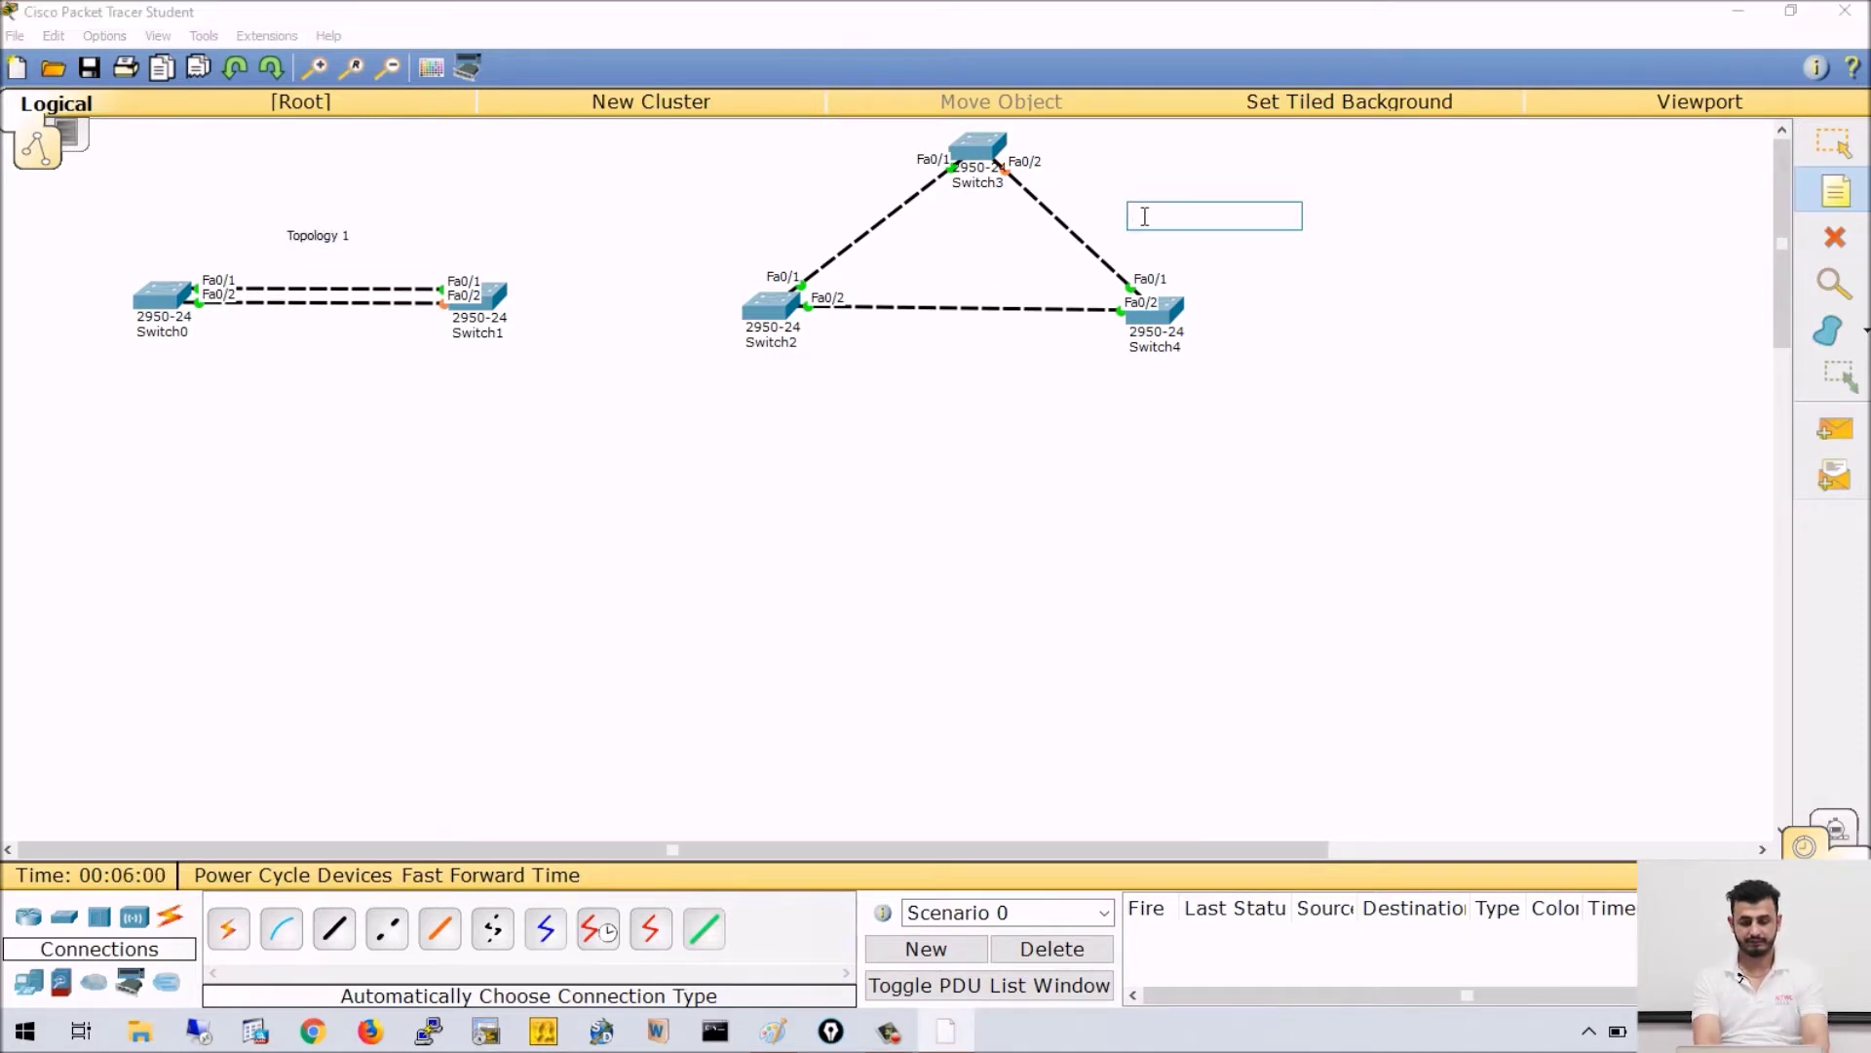
{"action": "type", "text": "Topology 2"}
{"action": "key", "text": "Return"}
{"action": "left_click", "coordinate": [1381, 299]}
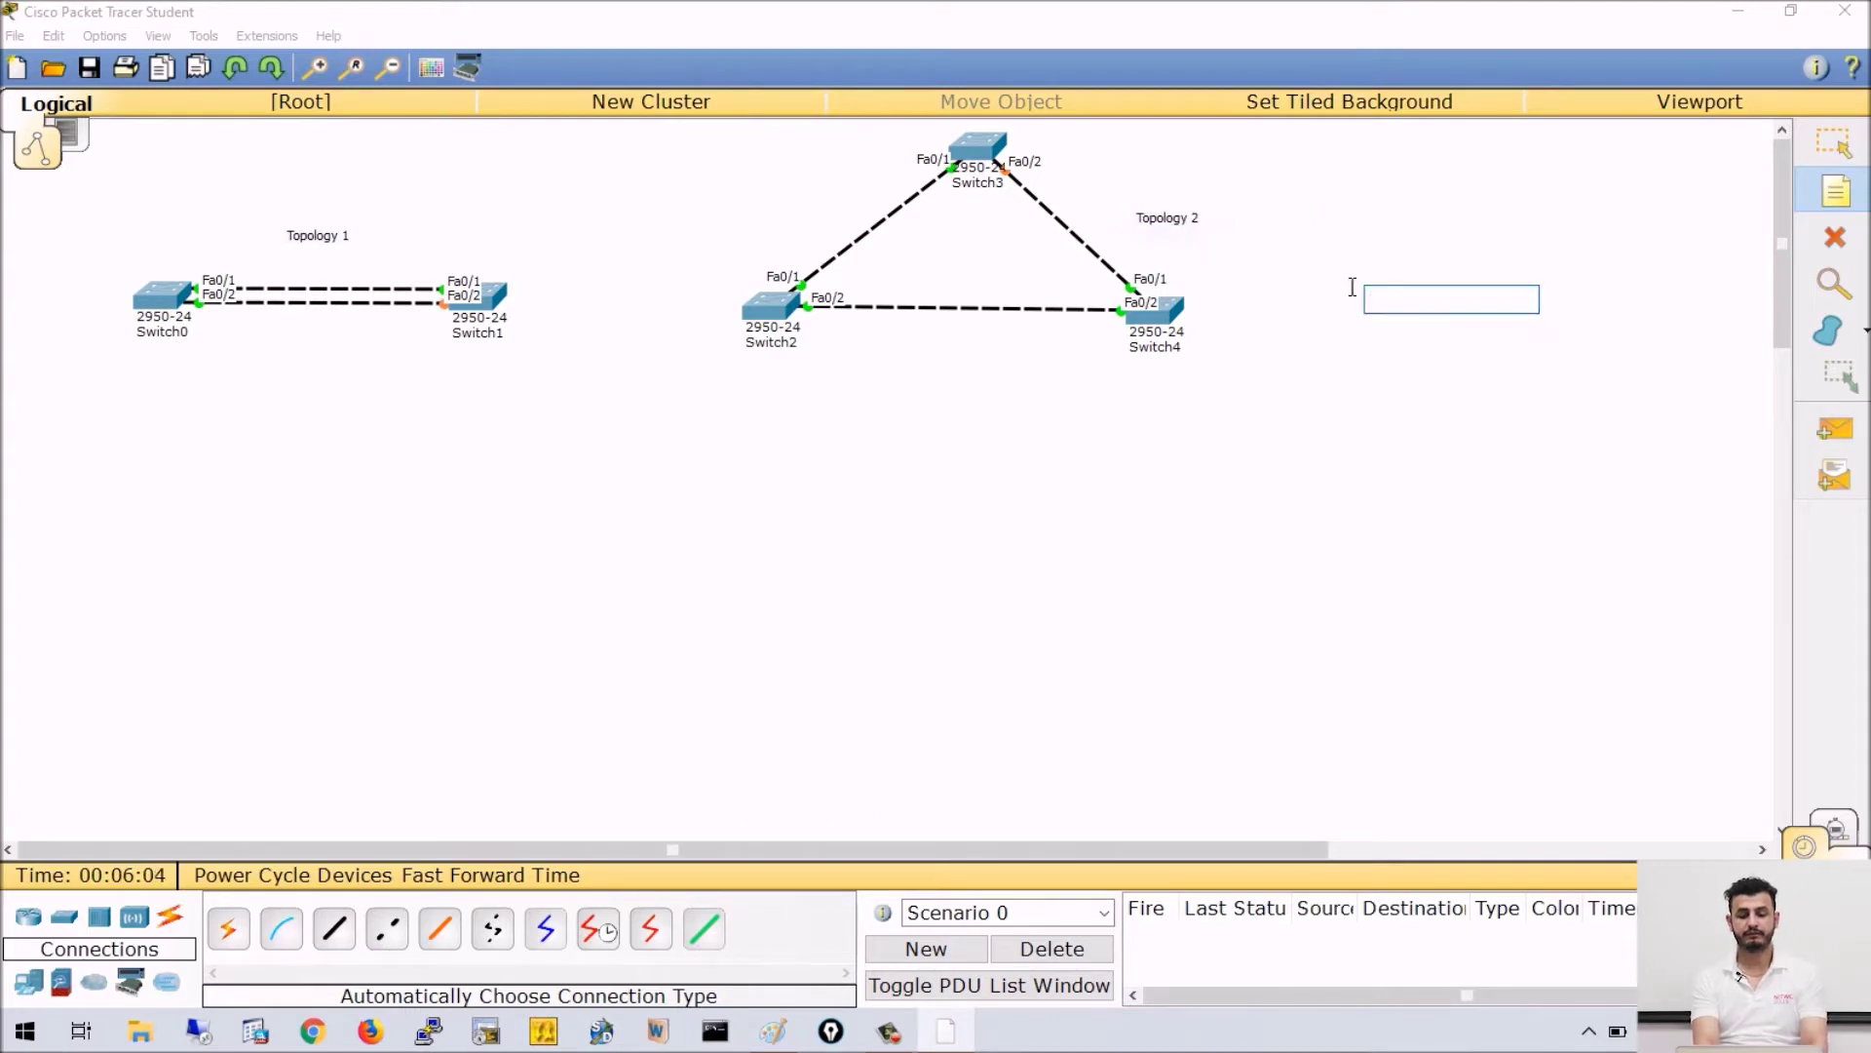
{"action": "key", "text": "Escape"}
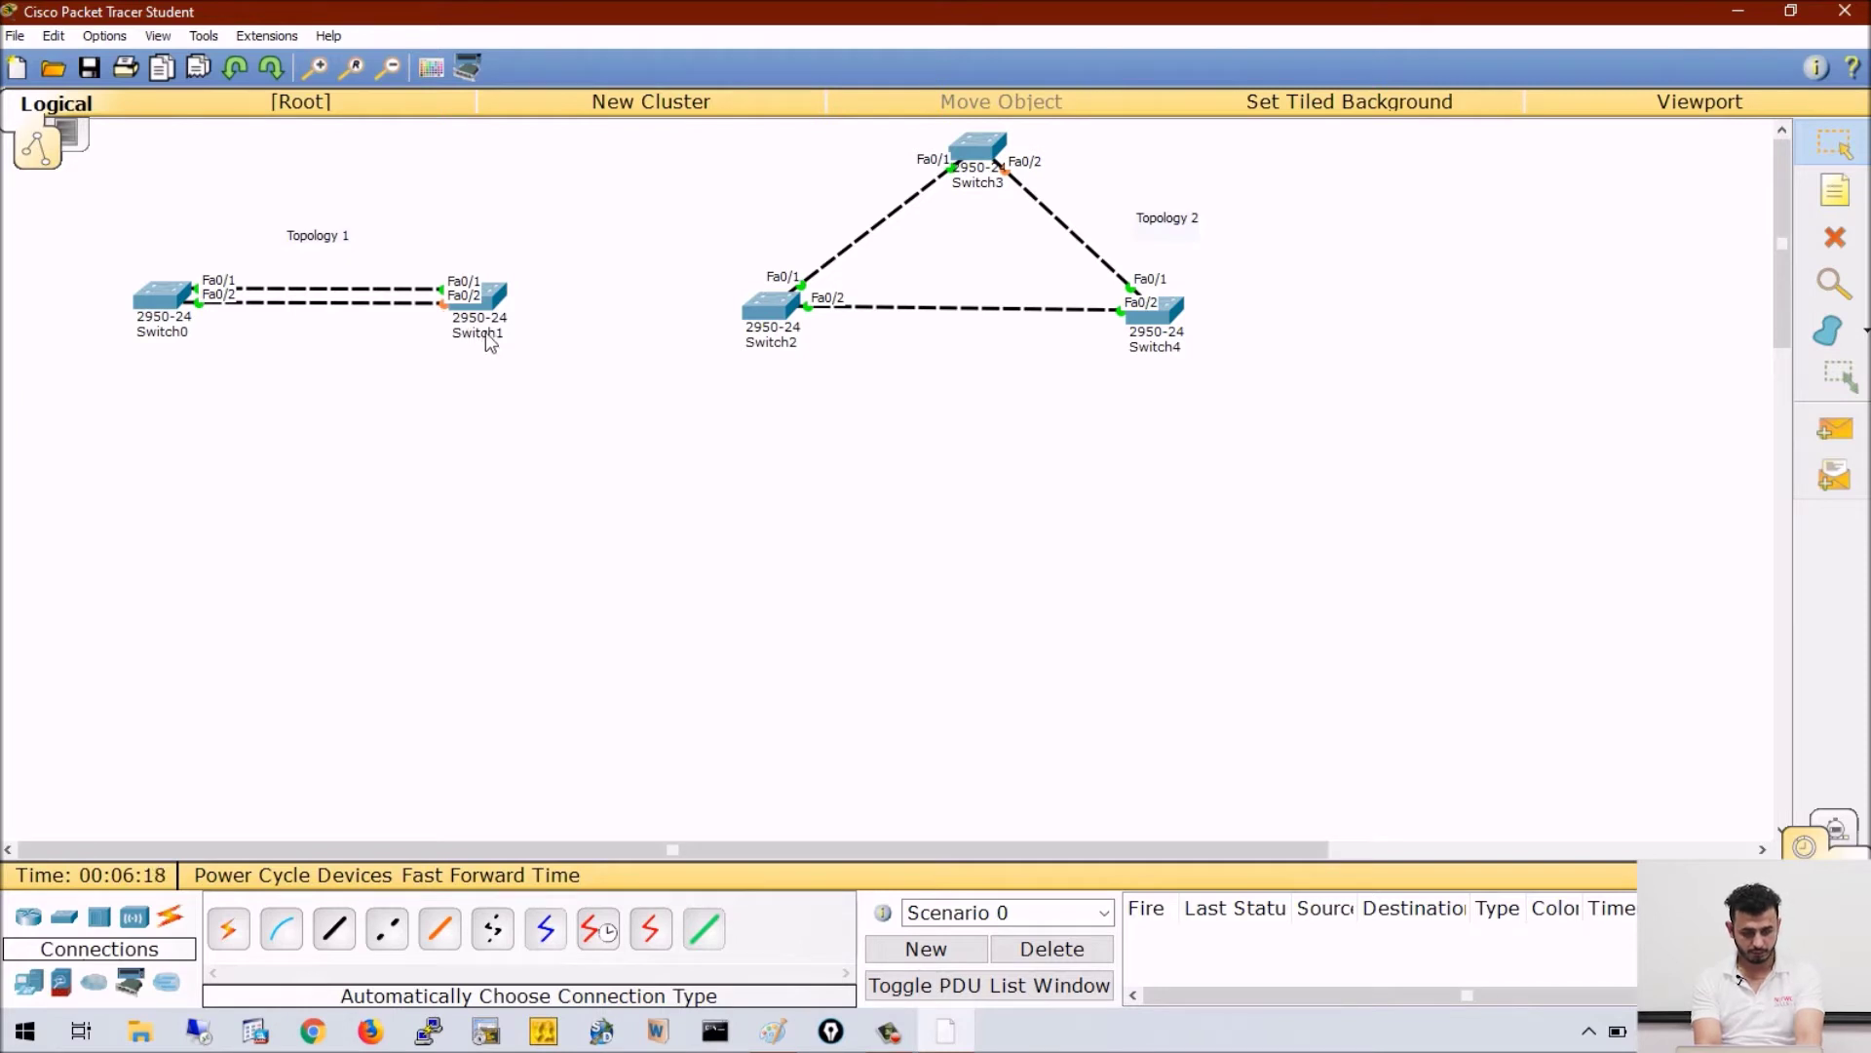
{"action": "mouse_move", "coordinate": [497, 310]}
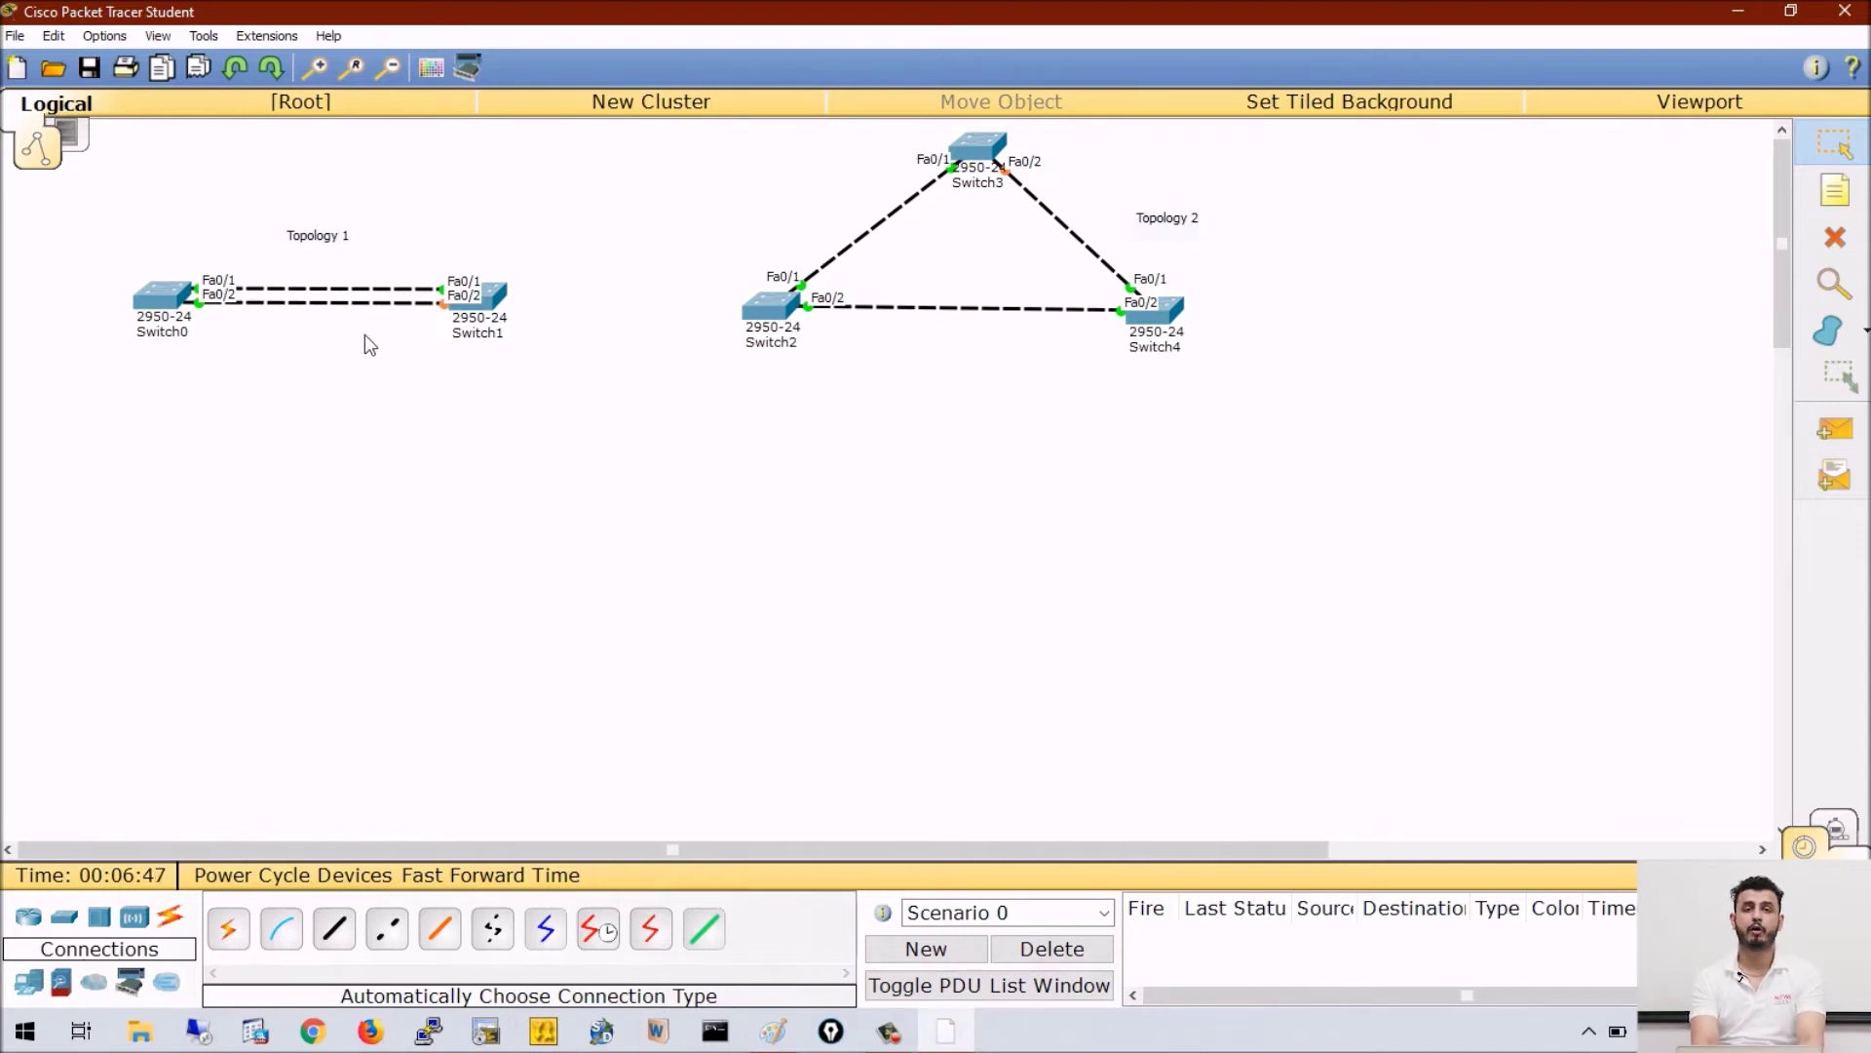
- Open Switch0's command line beneath Topology 1 and enter global configuration mode with conf t
{"action": "left_click", "coordinate": [157, 310]}
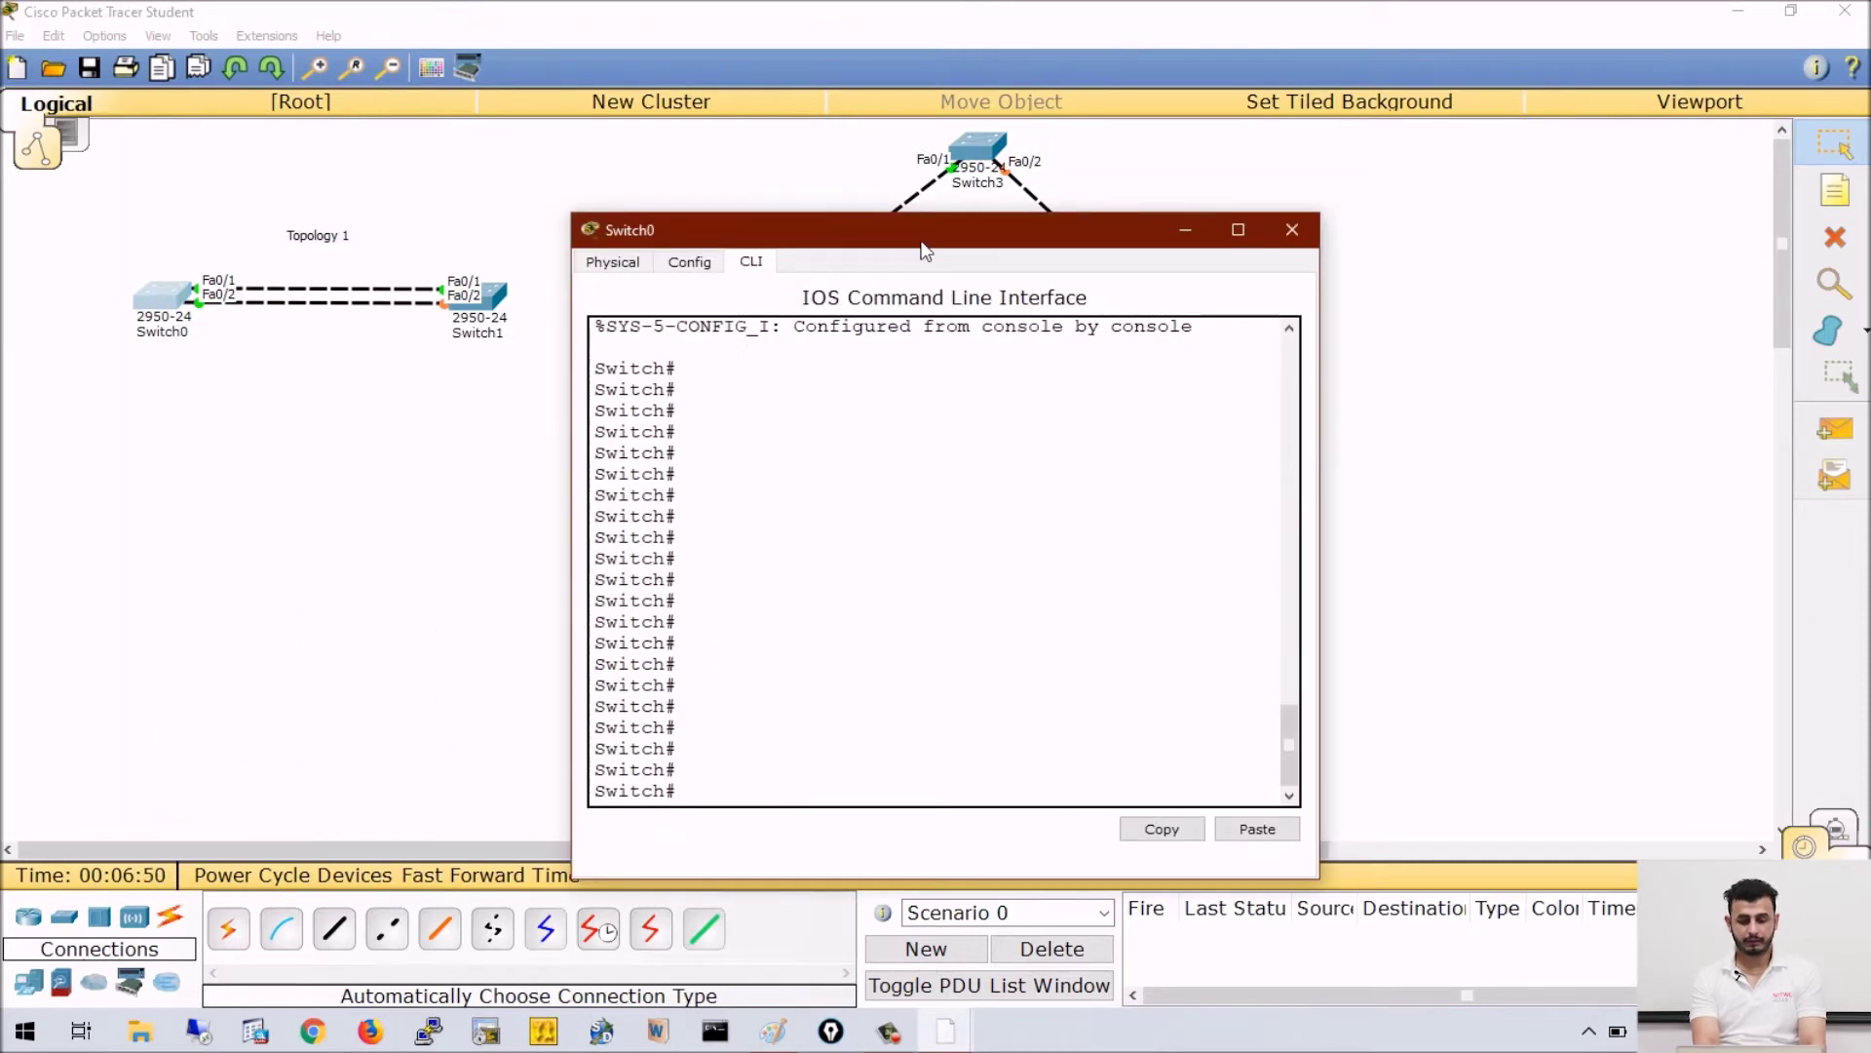
{"action": "left_click_drag", "start_coordinate": [906, 214], "coordinate": [405, 374]}
{"action": "left_click", "coordinate": [377, 513]}
{"action": "type", "text": "conf t"}
{"action": "key", "text": "Return"}
- Set Switch0's hostname to Sw0 and add several empty prompt lines
{"action": "type", "text": "ho"}
{"action": "key", "text": "Tab"}
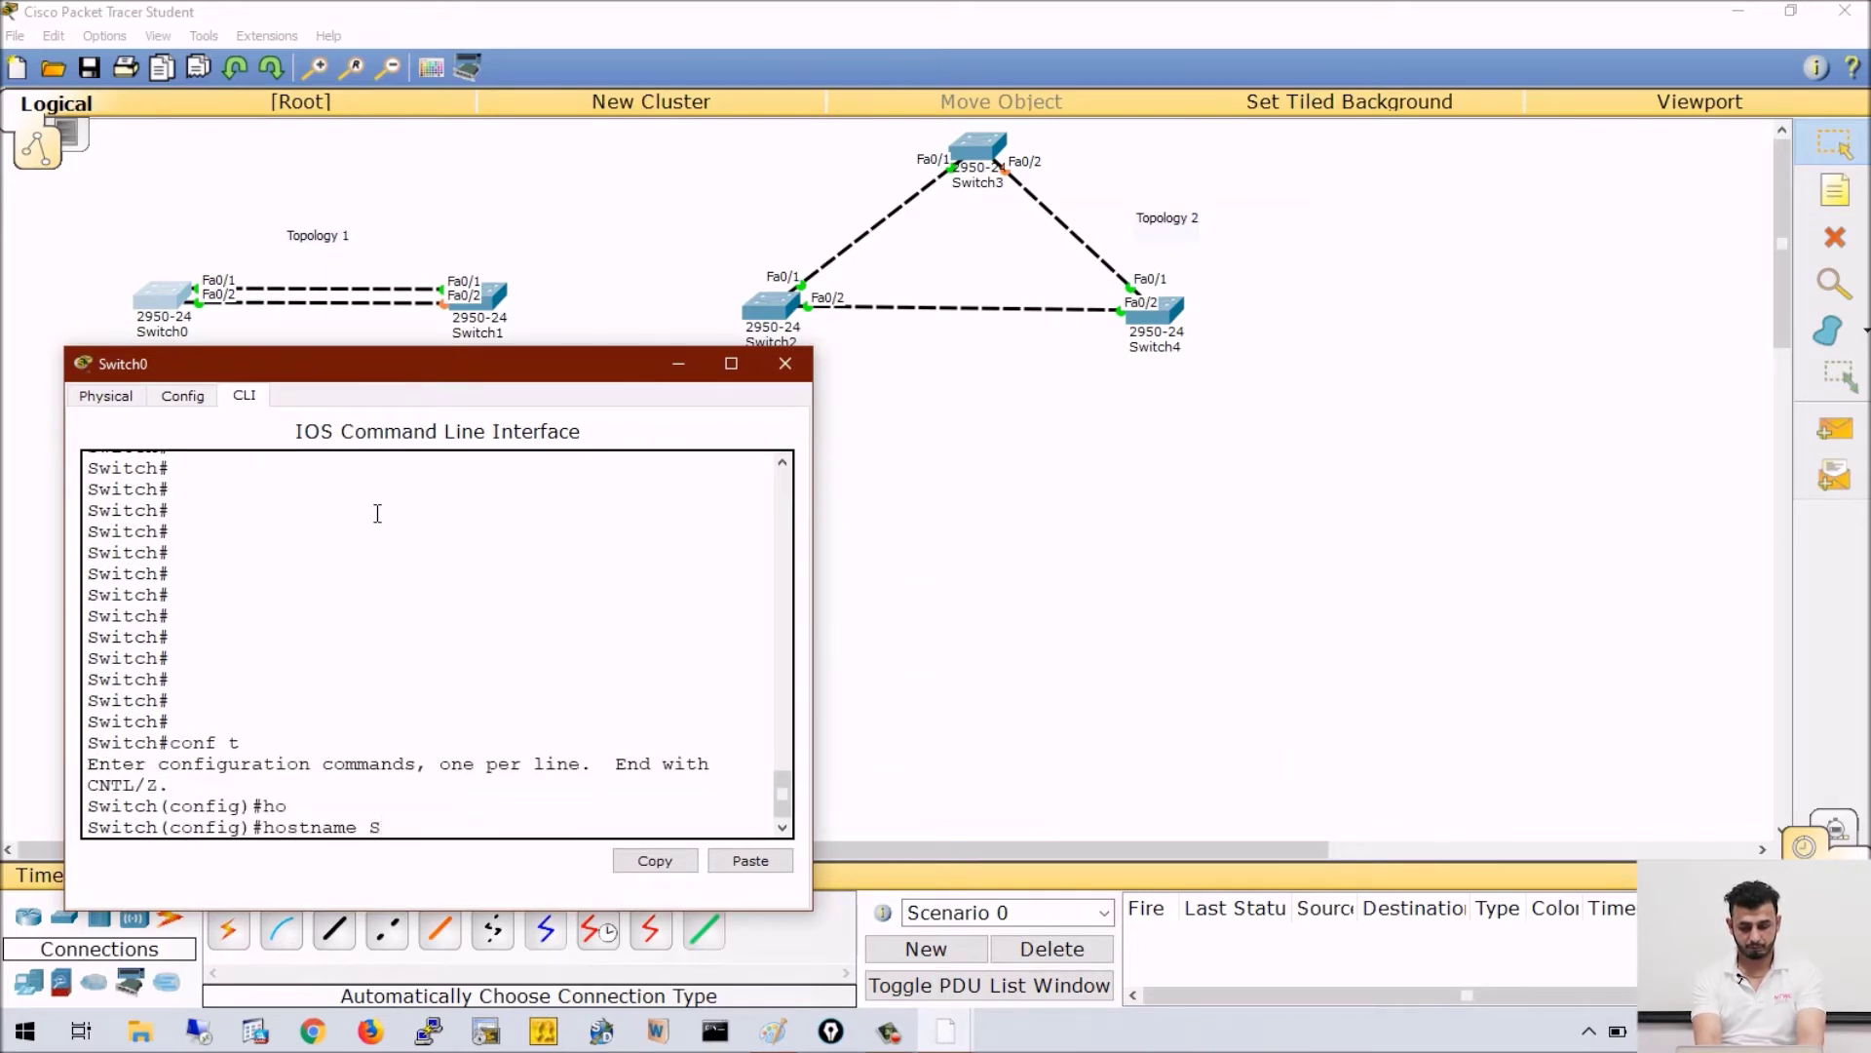
{"action": "type", "text": "Sw0"}
{"action": "key", "text": "Return"}
{"action": "key", "text": "Return"}
{"action": "key", "text": "Return"}
{"action": "key", "text": "Return"}
{"action": "key", "text": "Return"}
{"action": "key", "text": "Return"}
{"action": "key", "text": "Return"}
{"action": "key", "text": "Return"}
{"action": "key", "text": "Return"}
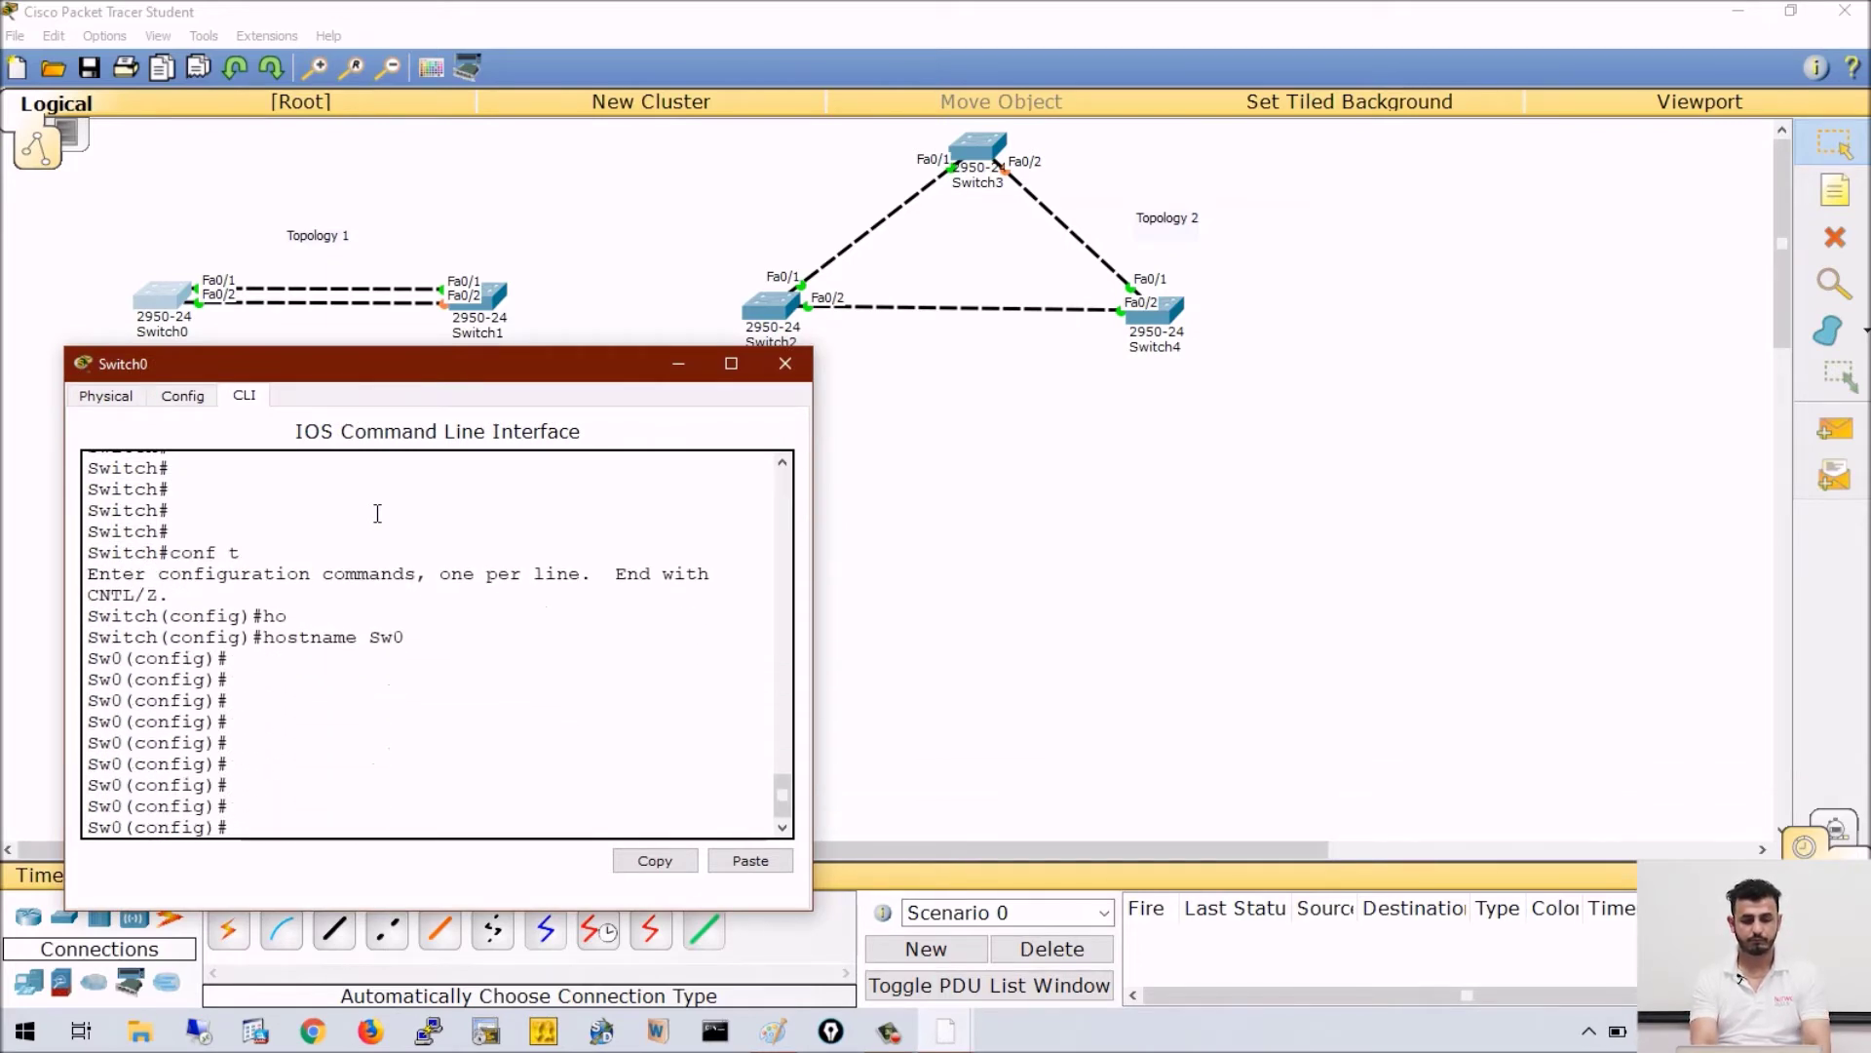
- Open Switch1's command line, enter privileged mode with en and global configuration mode with conf t
{"action": "left_click", "coordinate": [506, 290]}
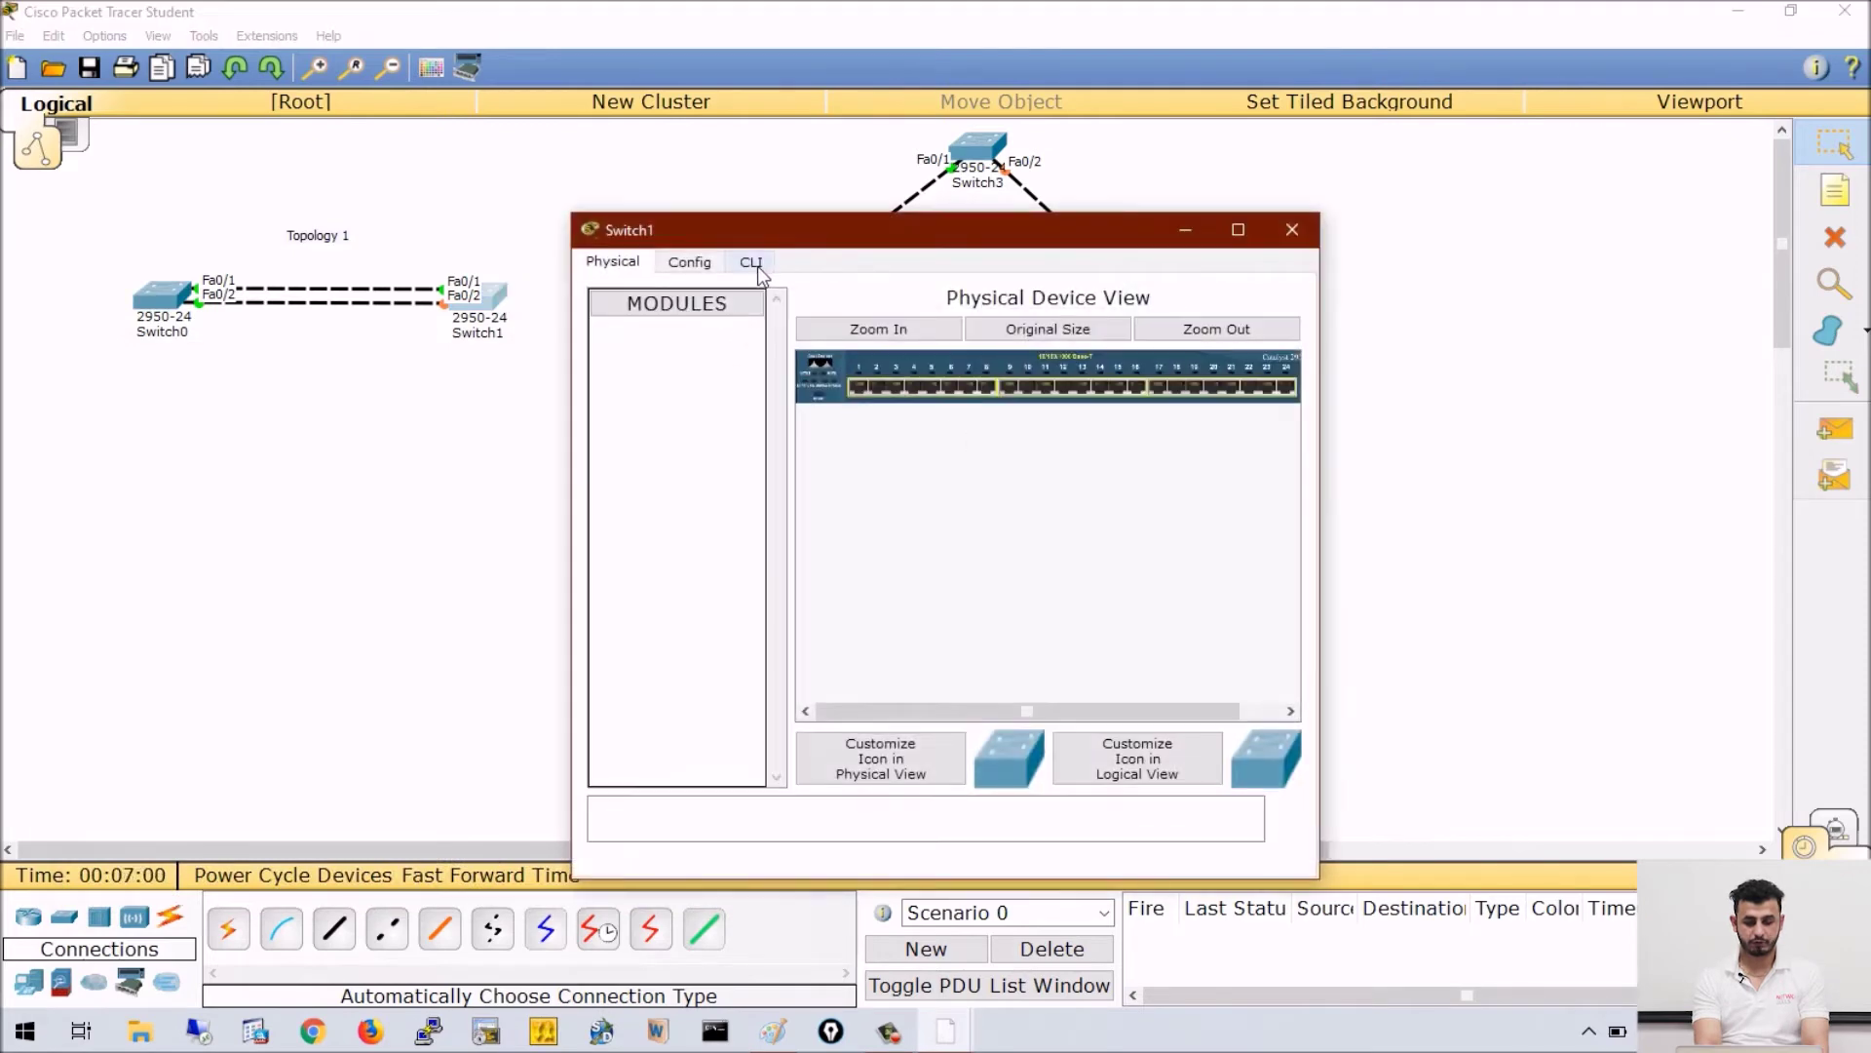
{"action": "left_click", "coordinate": [751, 262]}
{"action": "key", "text": "Return"}
{"action": "key", "text": "Return"}
{"action": "key", "text": "Return"}
{"action": "type", "text": "en"}
{"action": "key", "text": "Return"}
{"action": "type", "text": "show"}
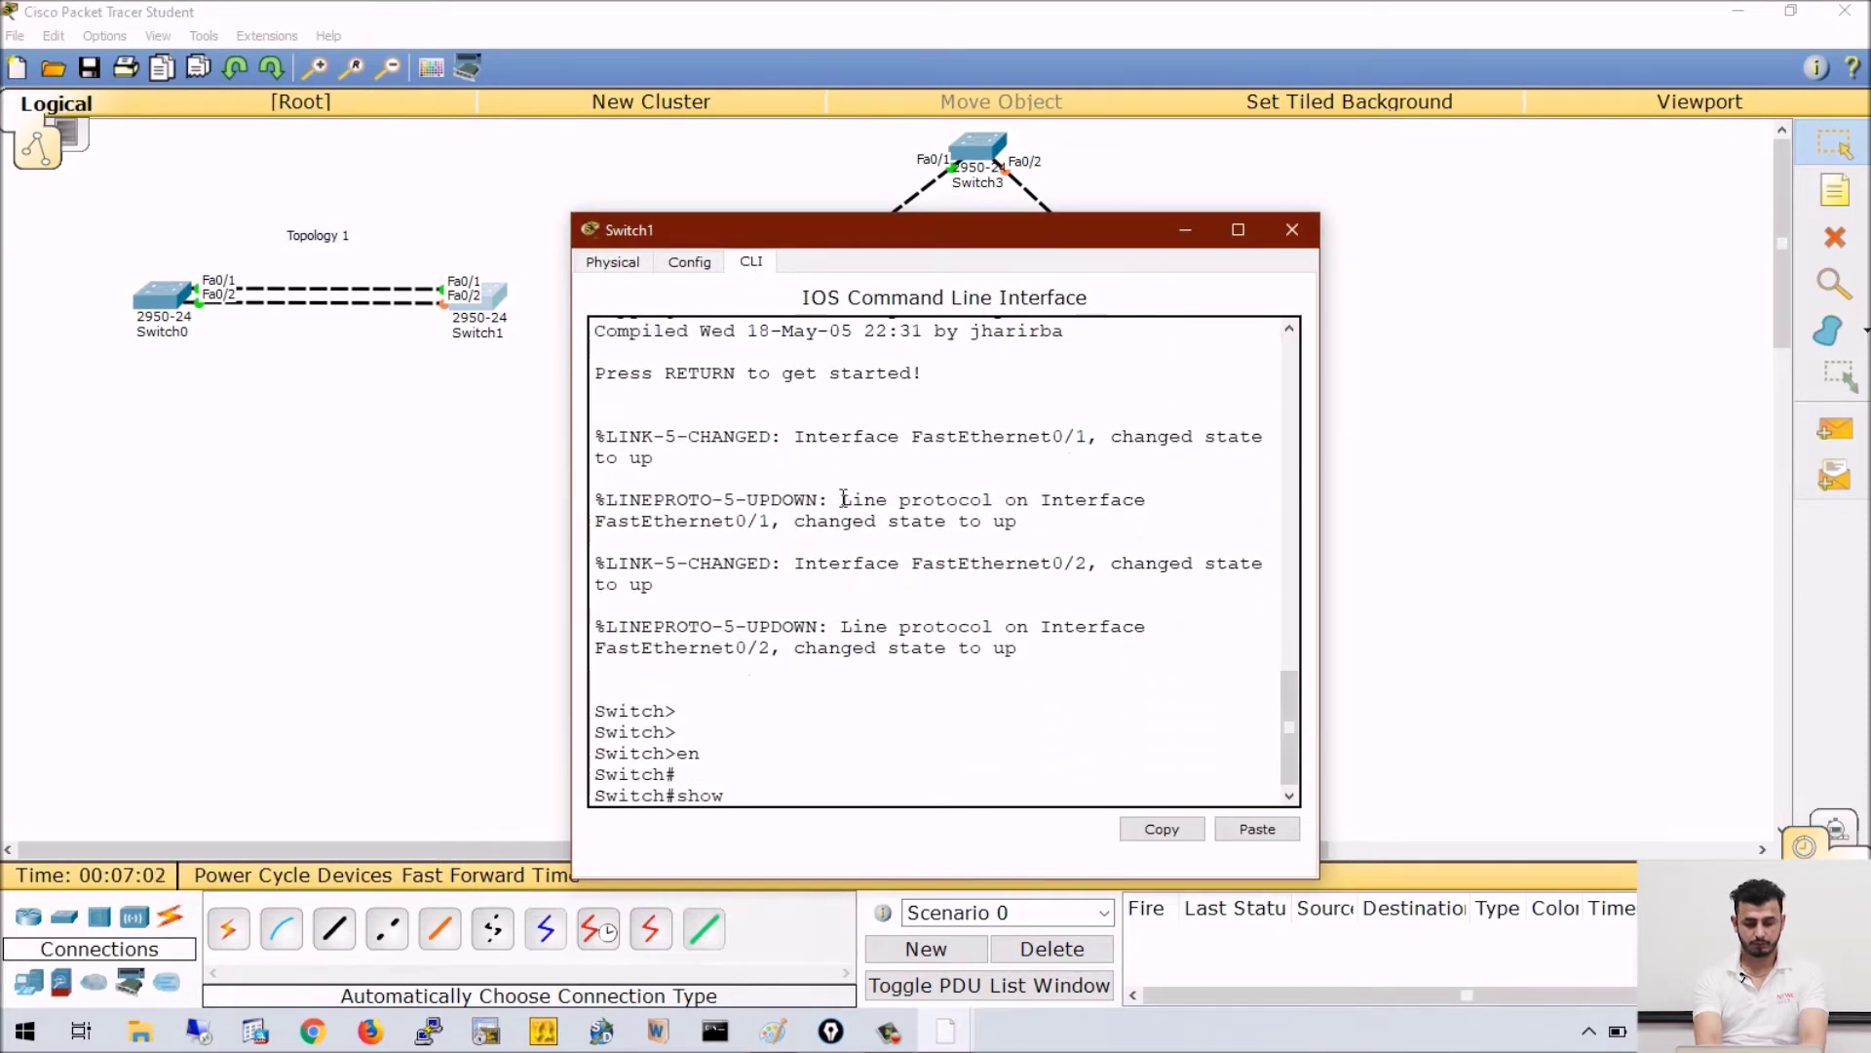
{"action": "key", "text": "BackSpace"}
{"action": "key", "text": "BackSpace"}
{"action": "type", "text": "cnf t"}
{"action": "key", "text": "Return"}
{"action": "type", "text": "conf t"}
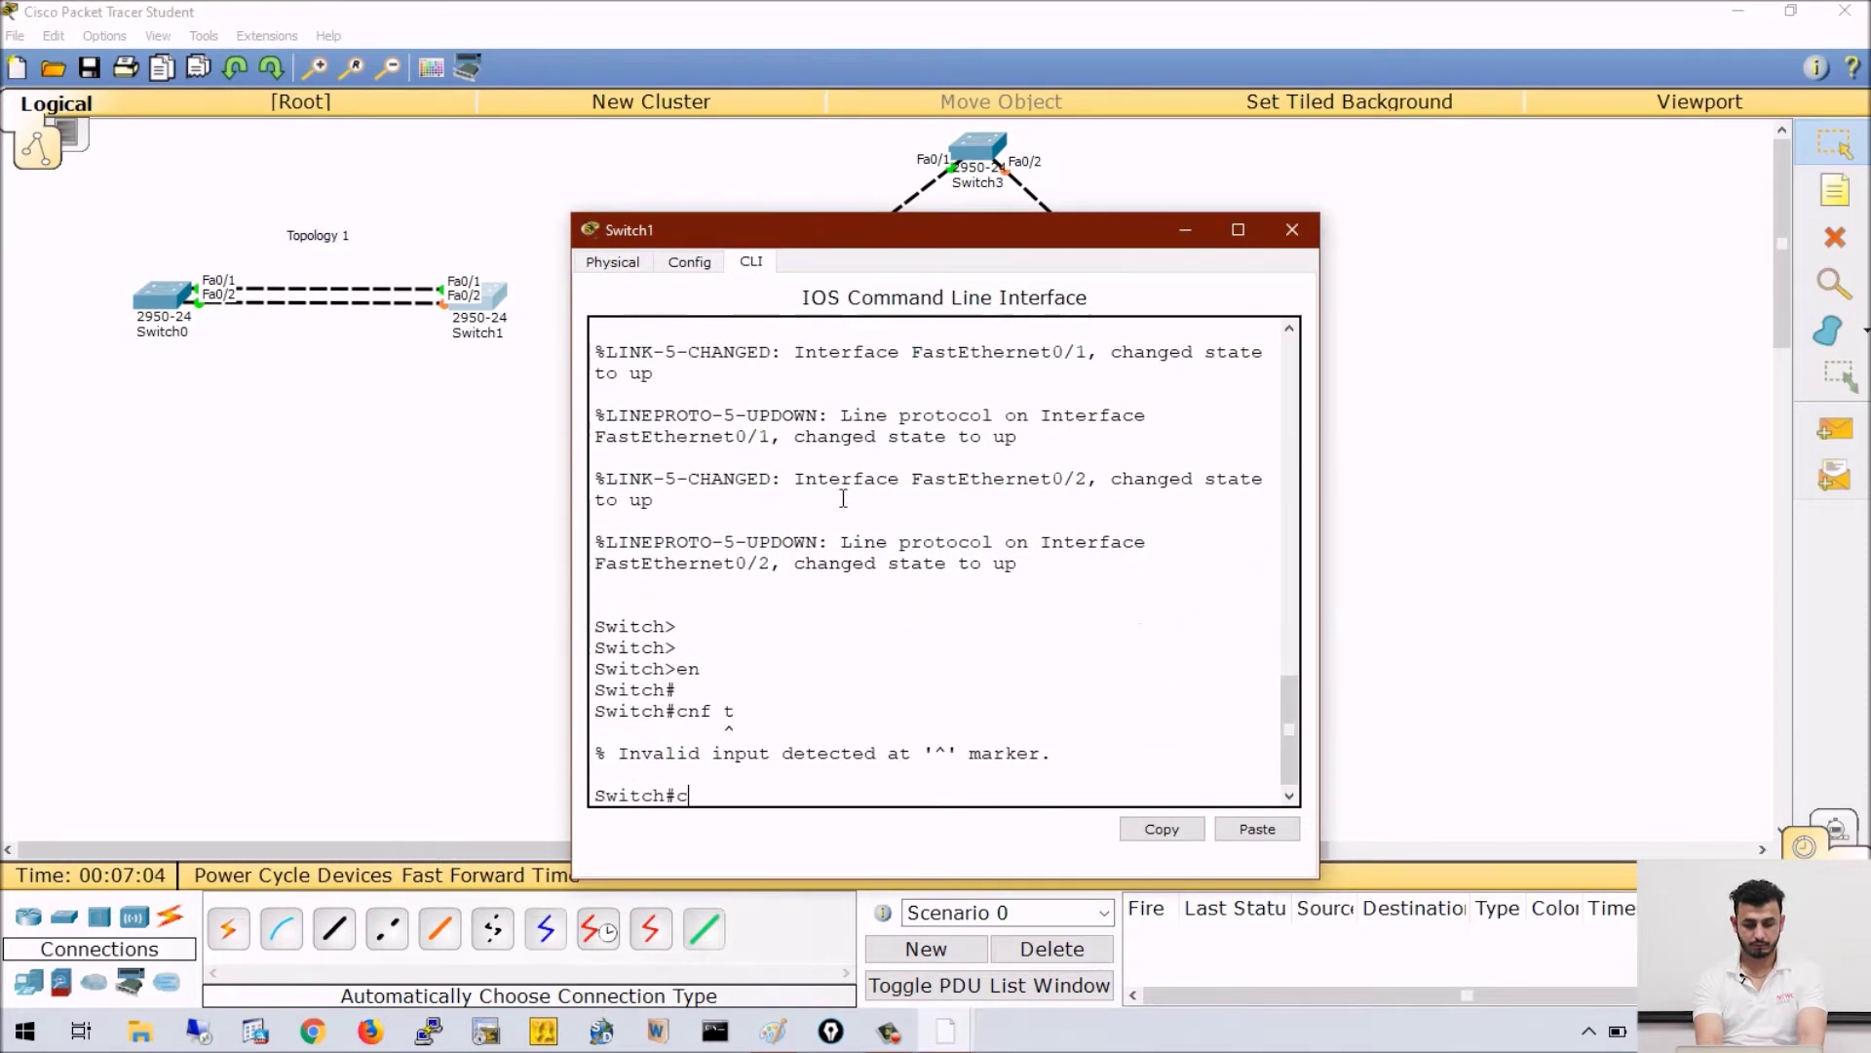
{"action": "key", "text": "Return"}
- Set Switch1's hostname to Sw1 and add several empty prompt lines
{"action": "type", "text": "ho"}
{"action": "key", "text": "Tab"}
{"action": "type", "text": "Sw1"}
{"action": "key", "text": "Return"}
{"action": "key", "text": "Return"}
{"action": "key", "text": "Return"}
{"action": "key", "text": "Return"}
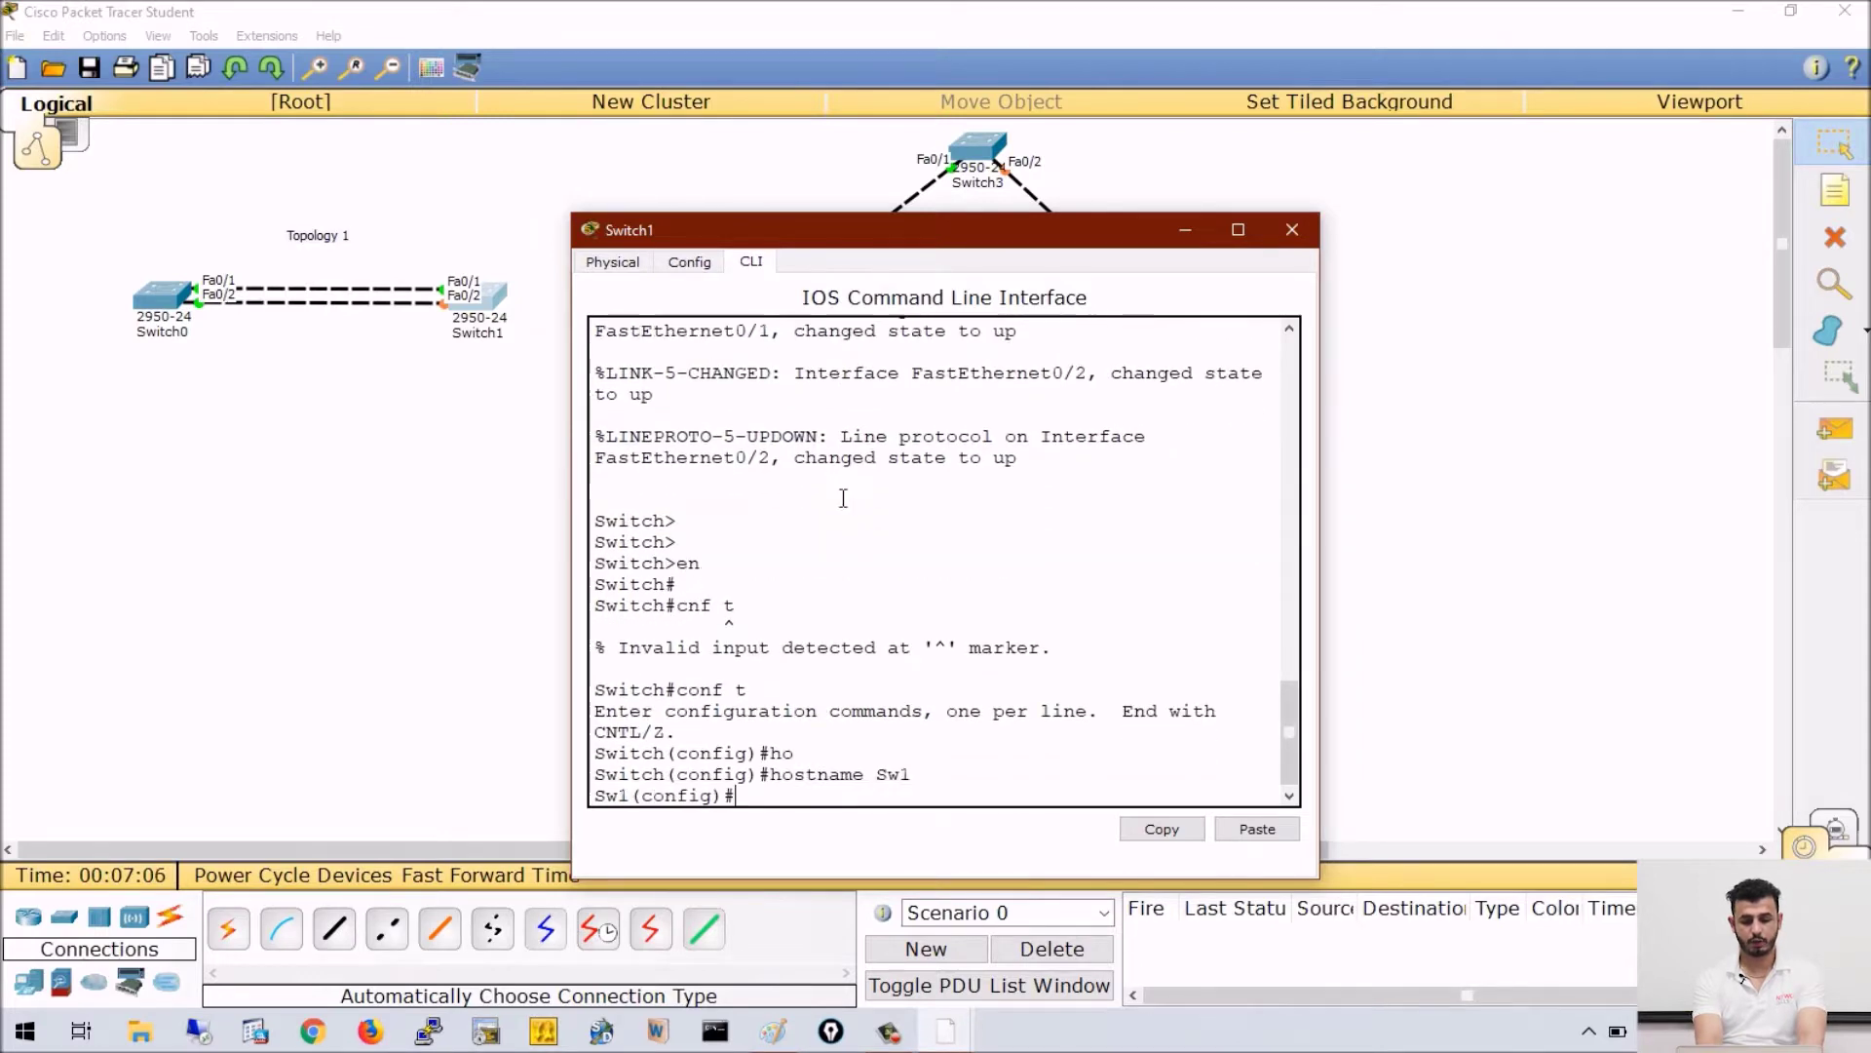
{"action": "key", "text": "Return"}
{"action": "key", "text": "Return"}
{"action": "key", "text": "Return"}
{"action": "key", "text": "Return"}
{"action": "key", "text": "Return"}
{"action": "key", "text": "Return"}
{"action": "key", "text": "Return"}
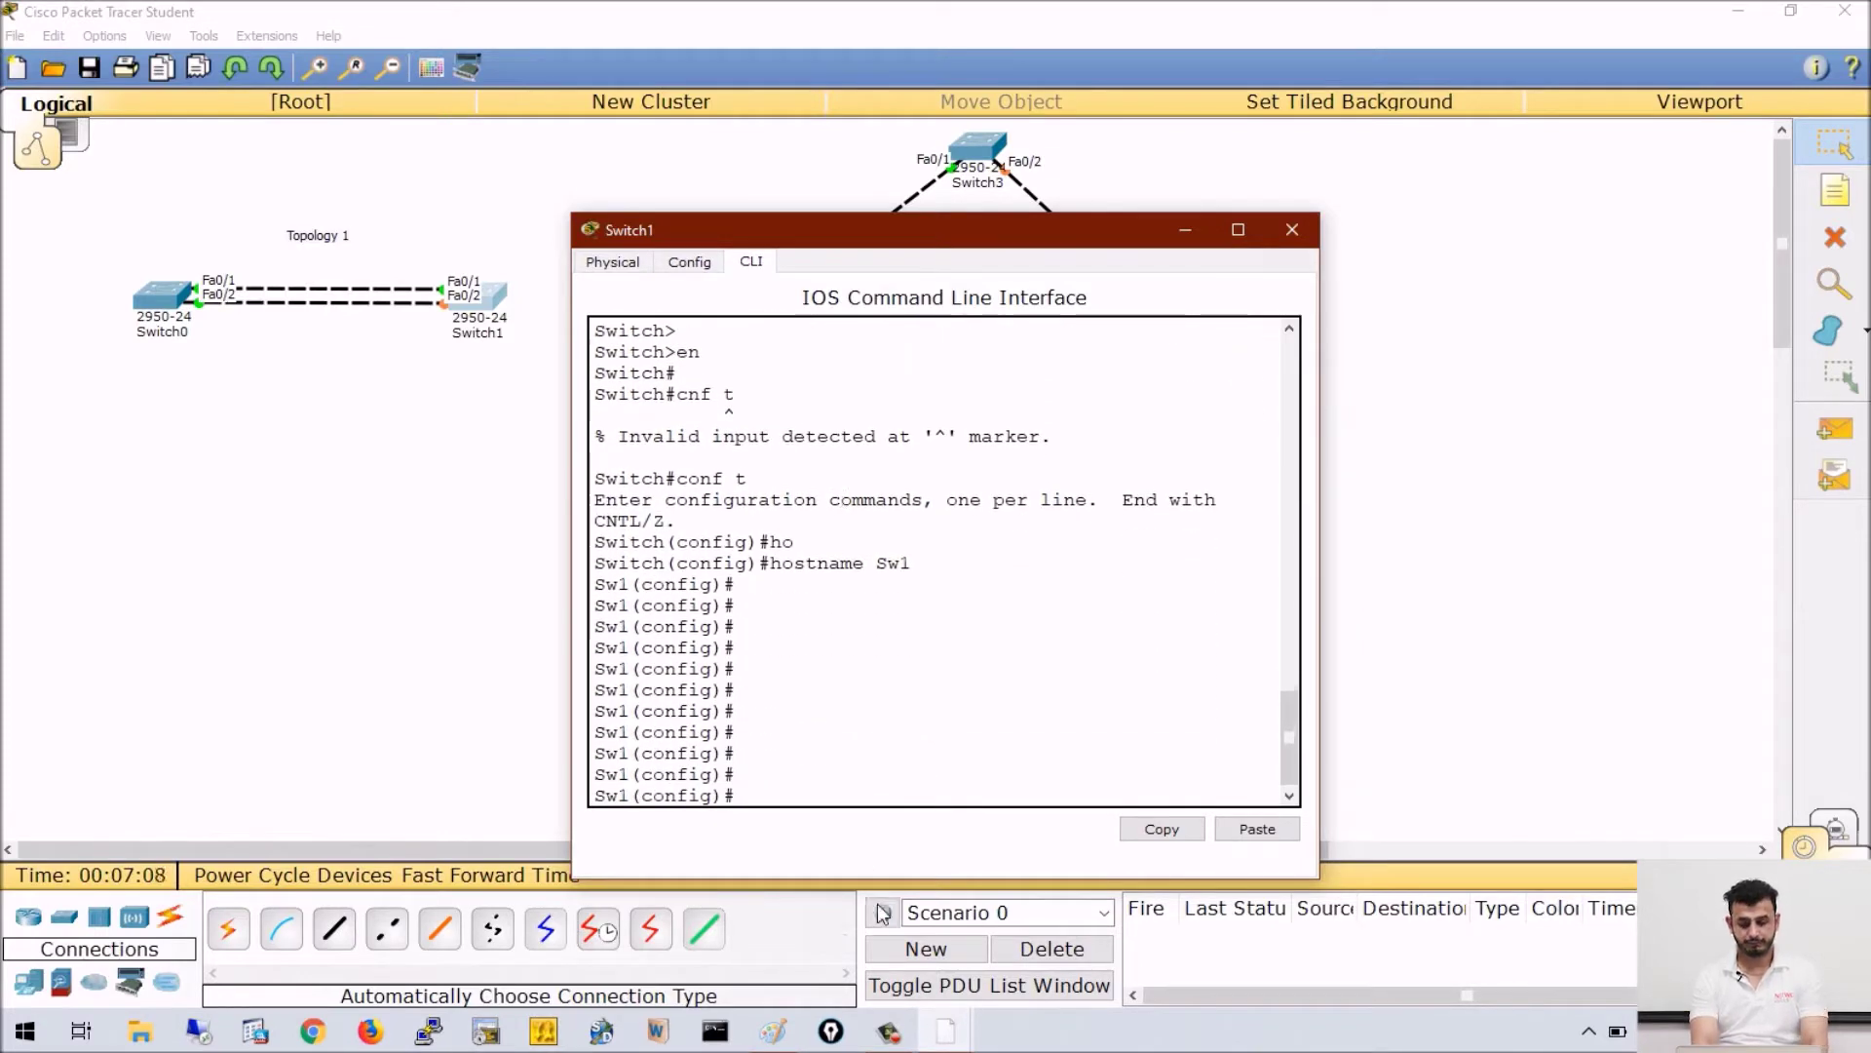
- Bring the Switch0 window to the front and arrange it side by side with the Switch1 window
{"action": "left_click", "coordinate": [950, 1035]}
{"action": "left_click", "coordinate": [924, 970]}
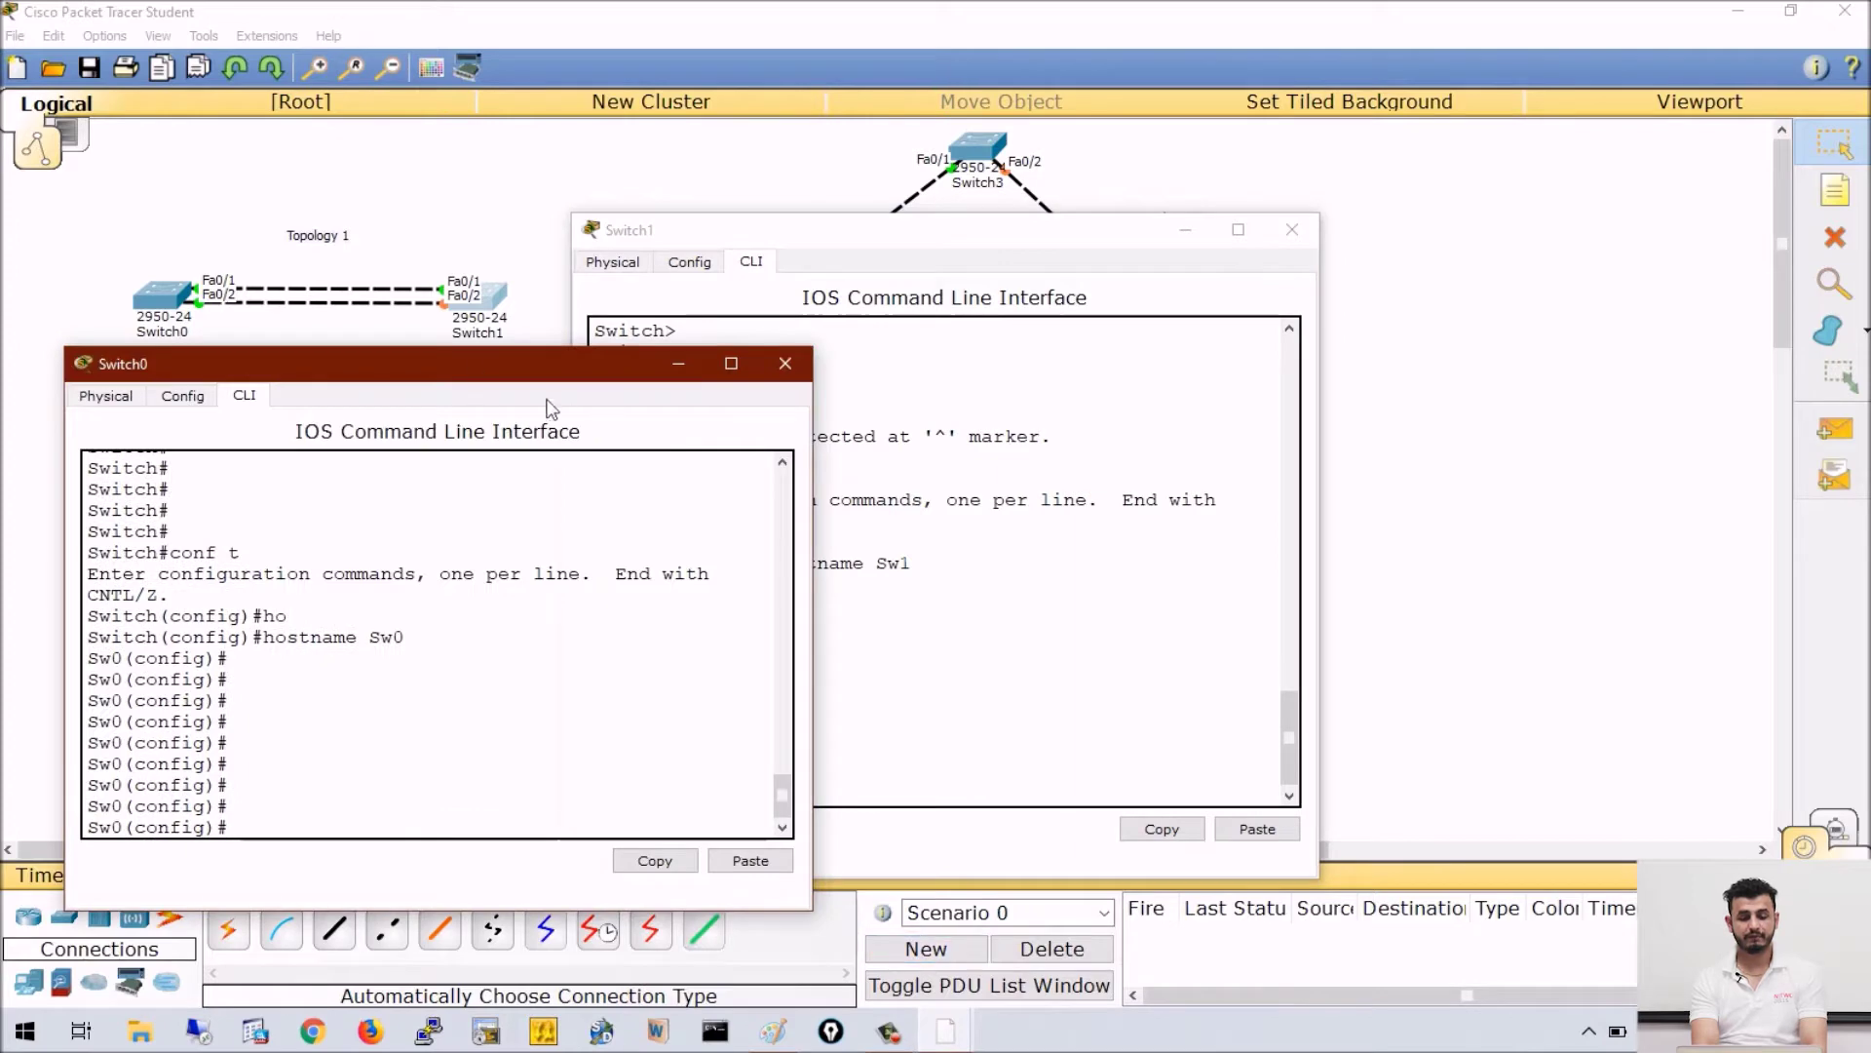
{"action": "left_click_drag", "start_coordinate": [885, 239], "coordinate": [1234, 234]}
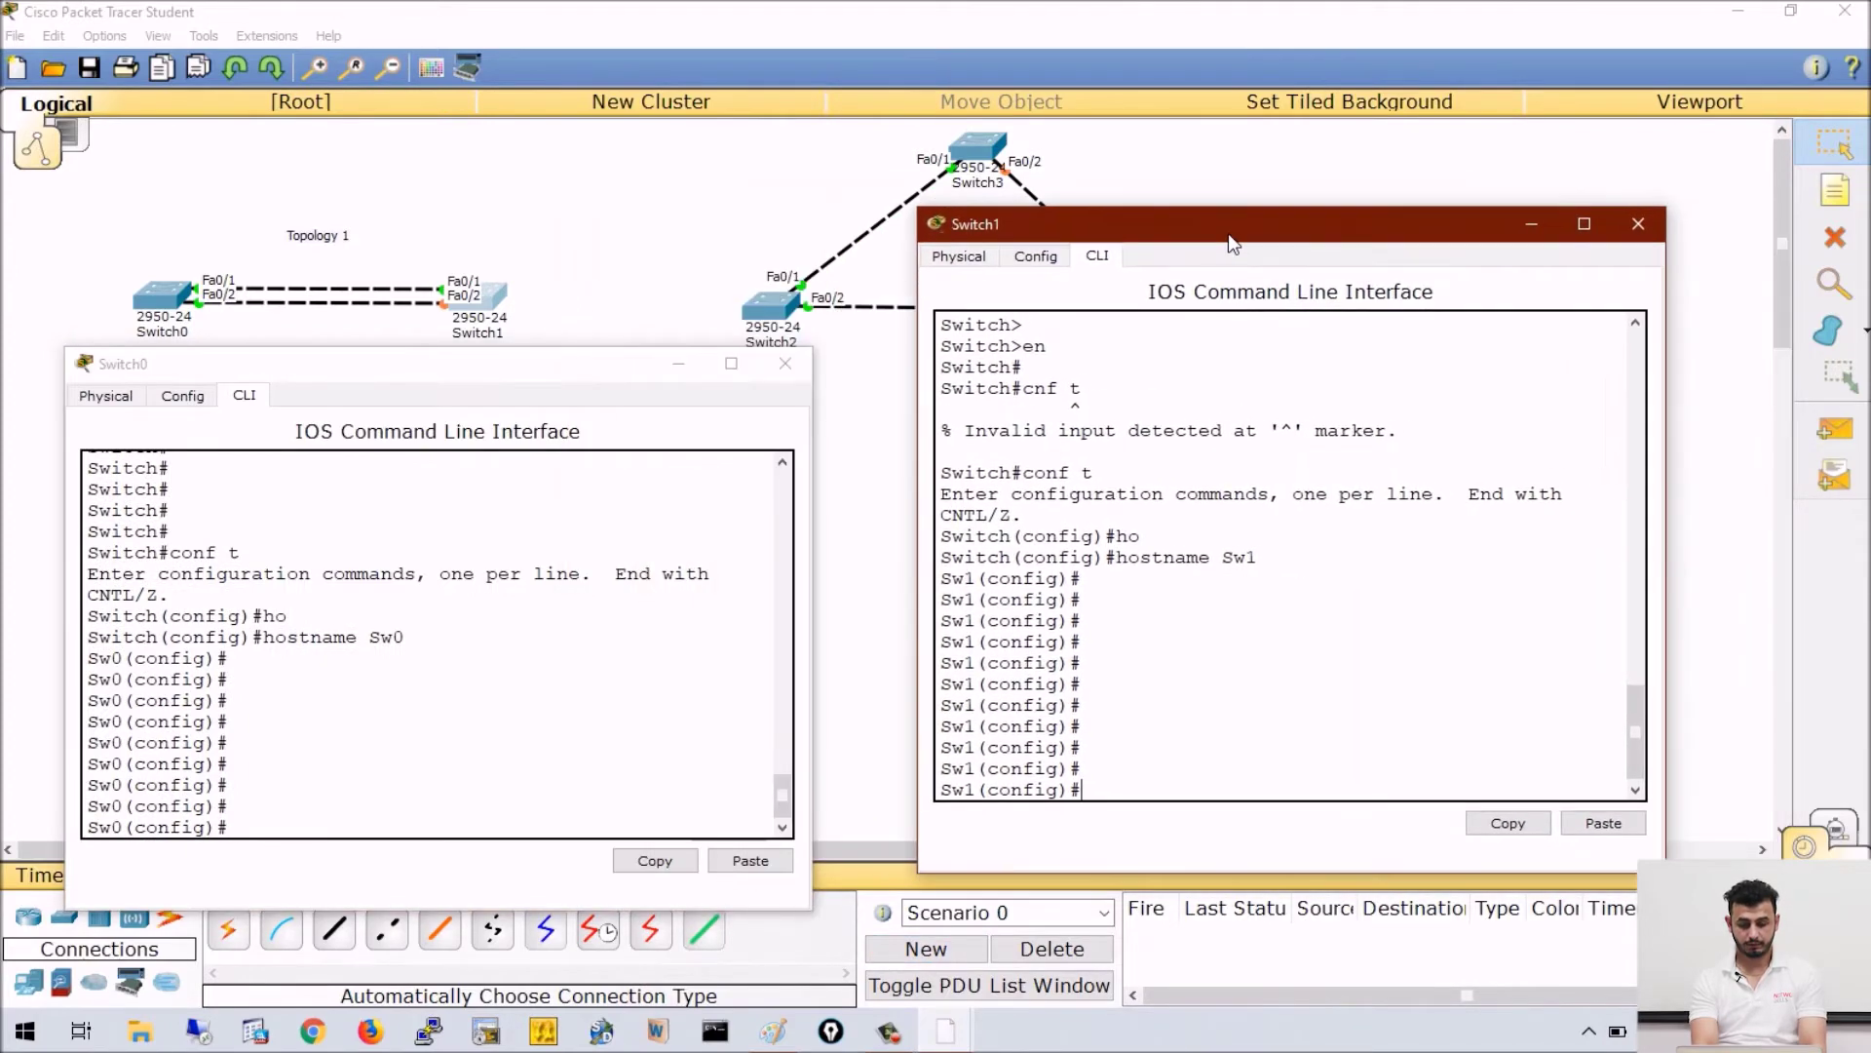
- Switch to Paint and draw two squares side by side on a blank canvas area, the second about 110 px wide
{"action": "left_click", "coordinate": [775, 1031]}
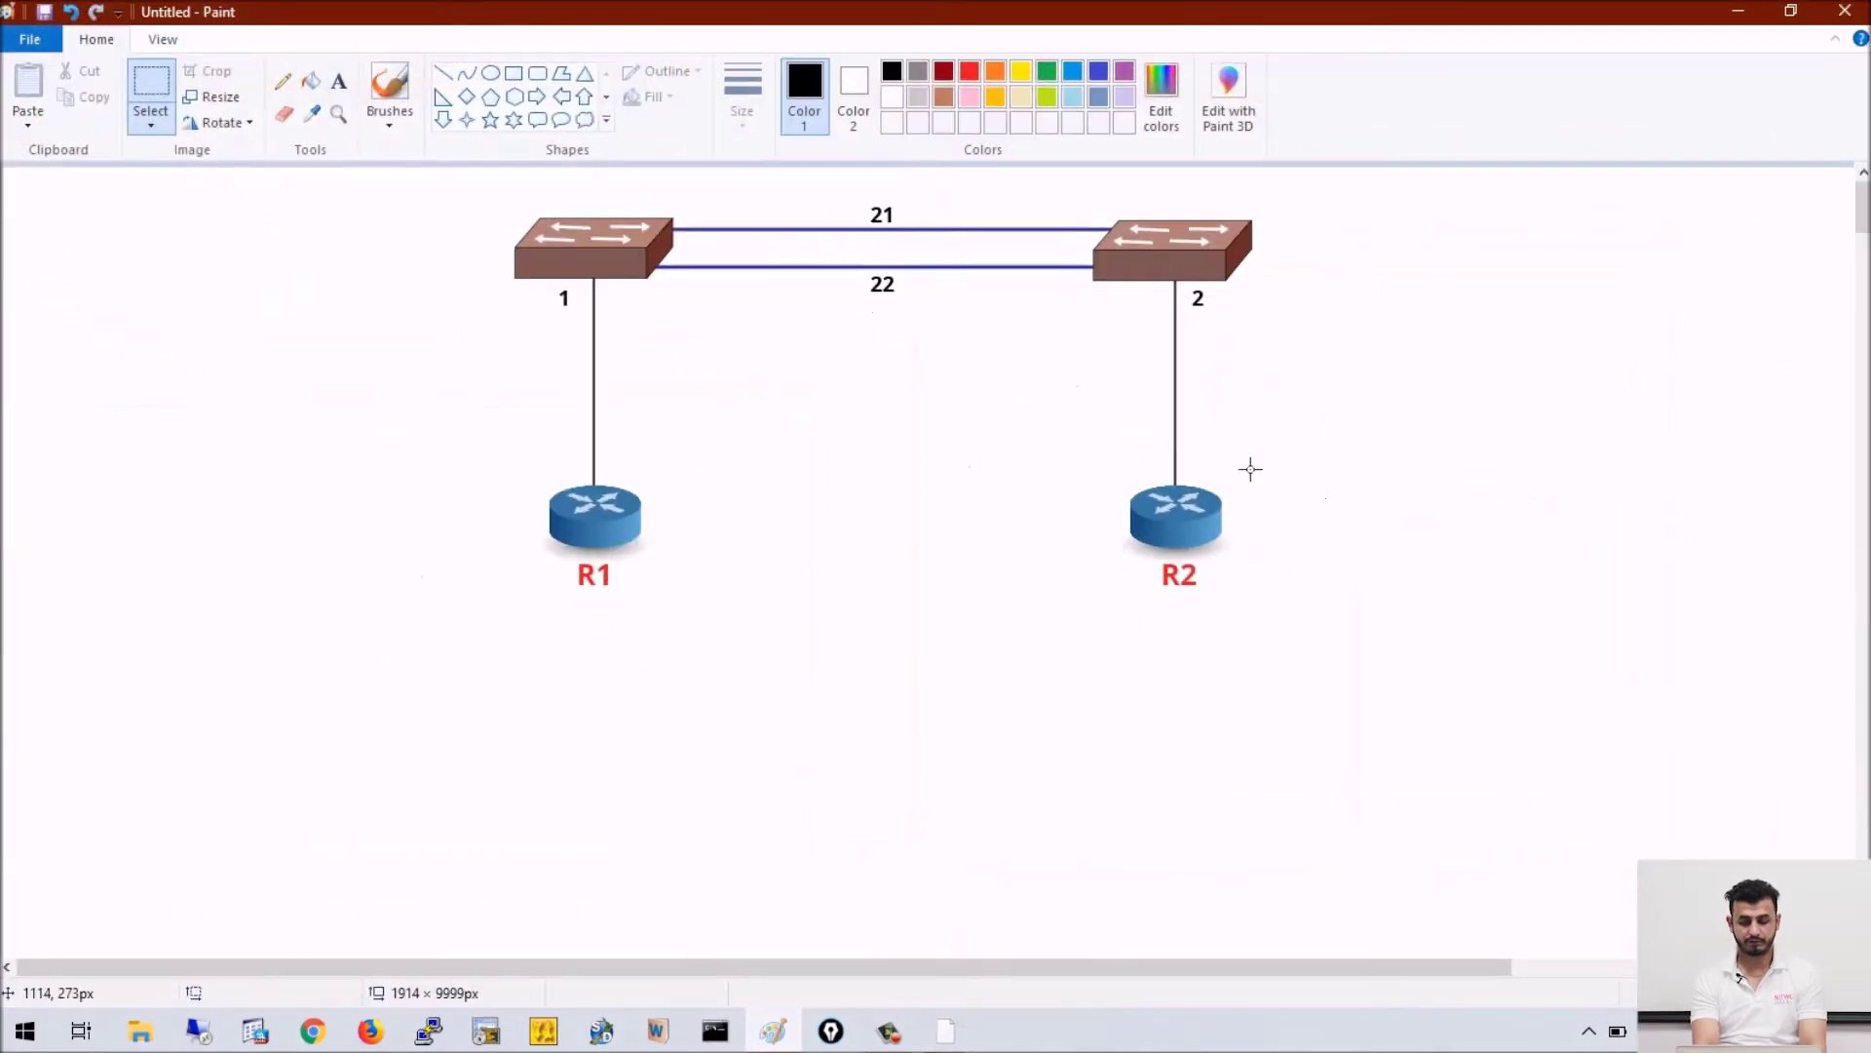
{"action": "scroll", "coordinate": [1311, 488], "scroll_direction": "down", "scroll_amount": 5}
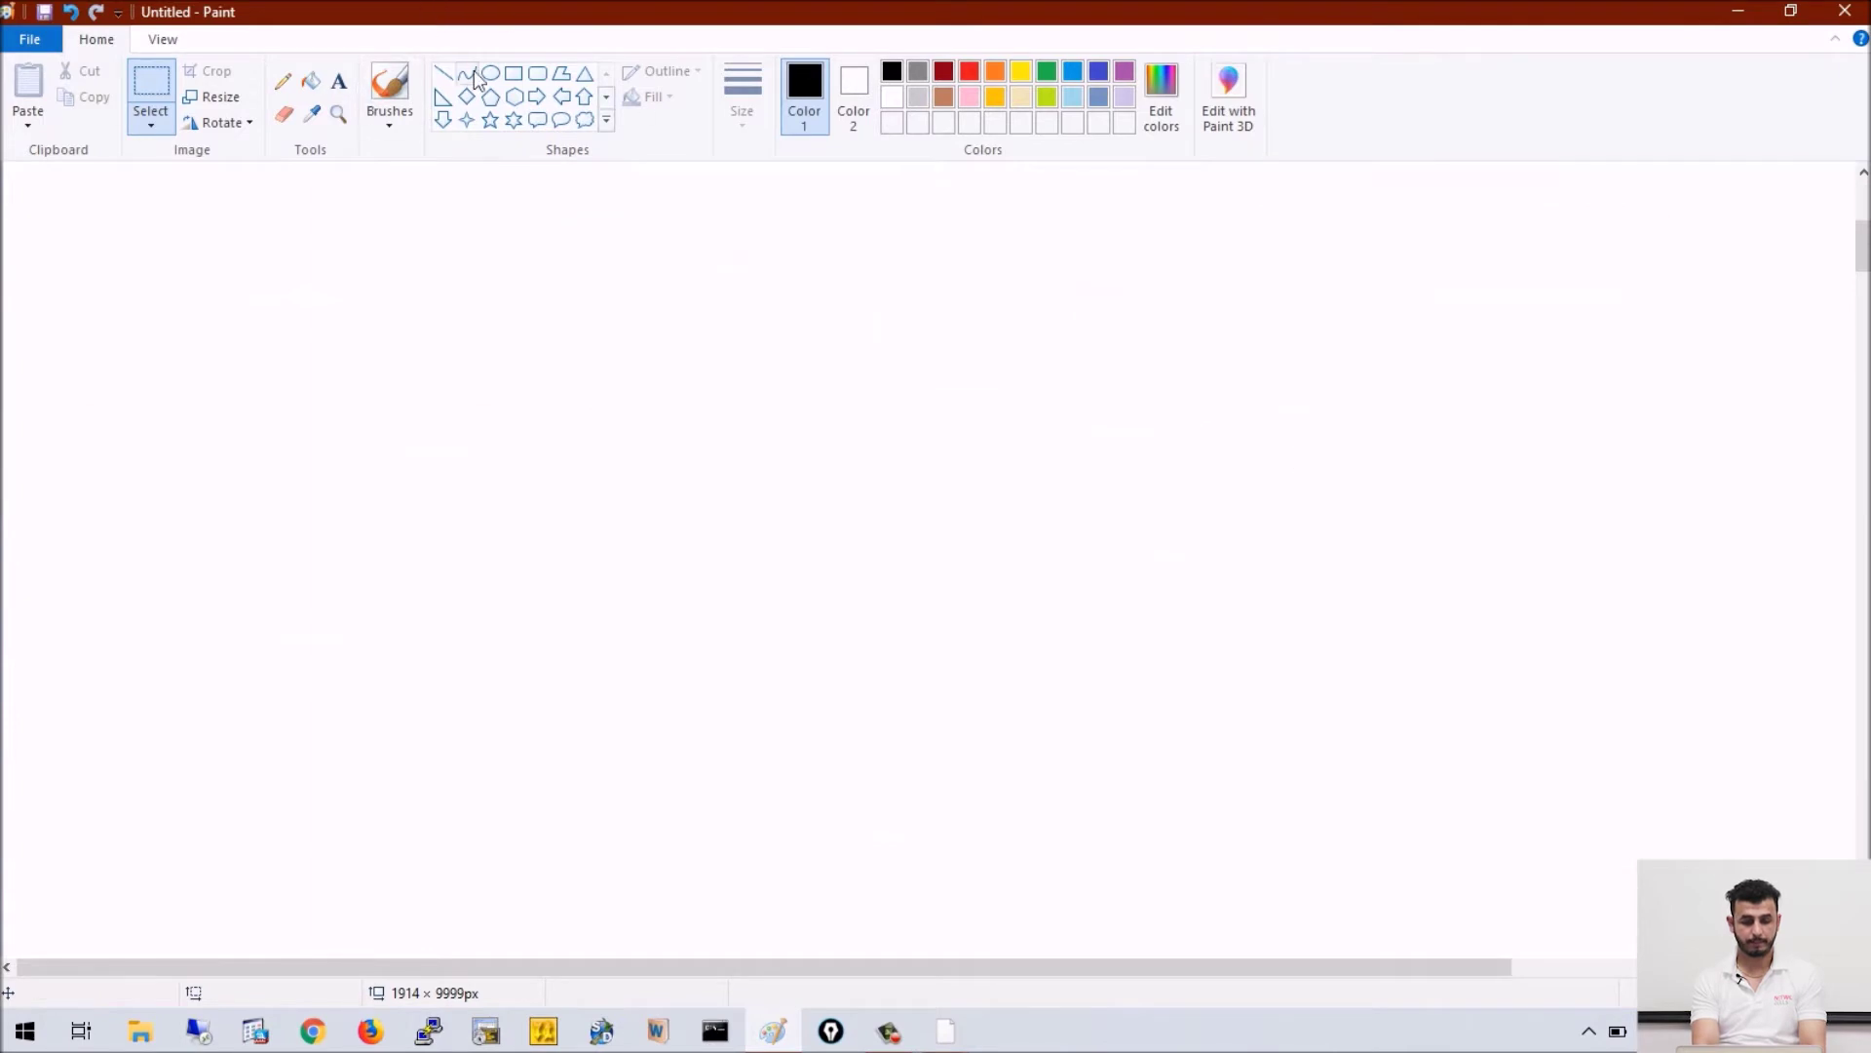
{"action": "left_click", "coordinate": [515, 74]}
{"action": "left_click_drag", "start_coordinate": [116, 226], "coordinate": [233, 348]}
{"action": "left_click", "coordinate": [518, 231]}
{"action": "left_click_drag", "start_coordinate": [495, 207], "coordinate": [627, 340]}
- Connect the two squares with two roughly parallel straight lines, the lower one about 276 px long
{"action": "left_click", "coordinate": [443, 73]}
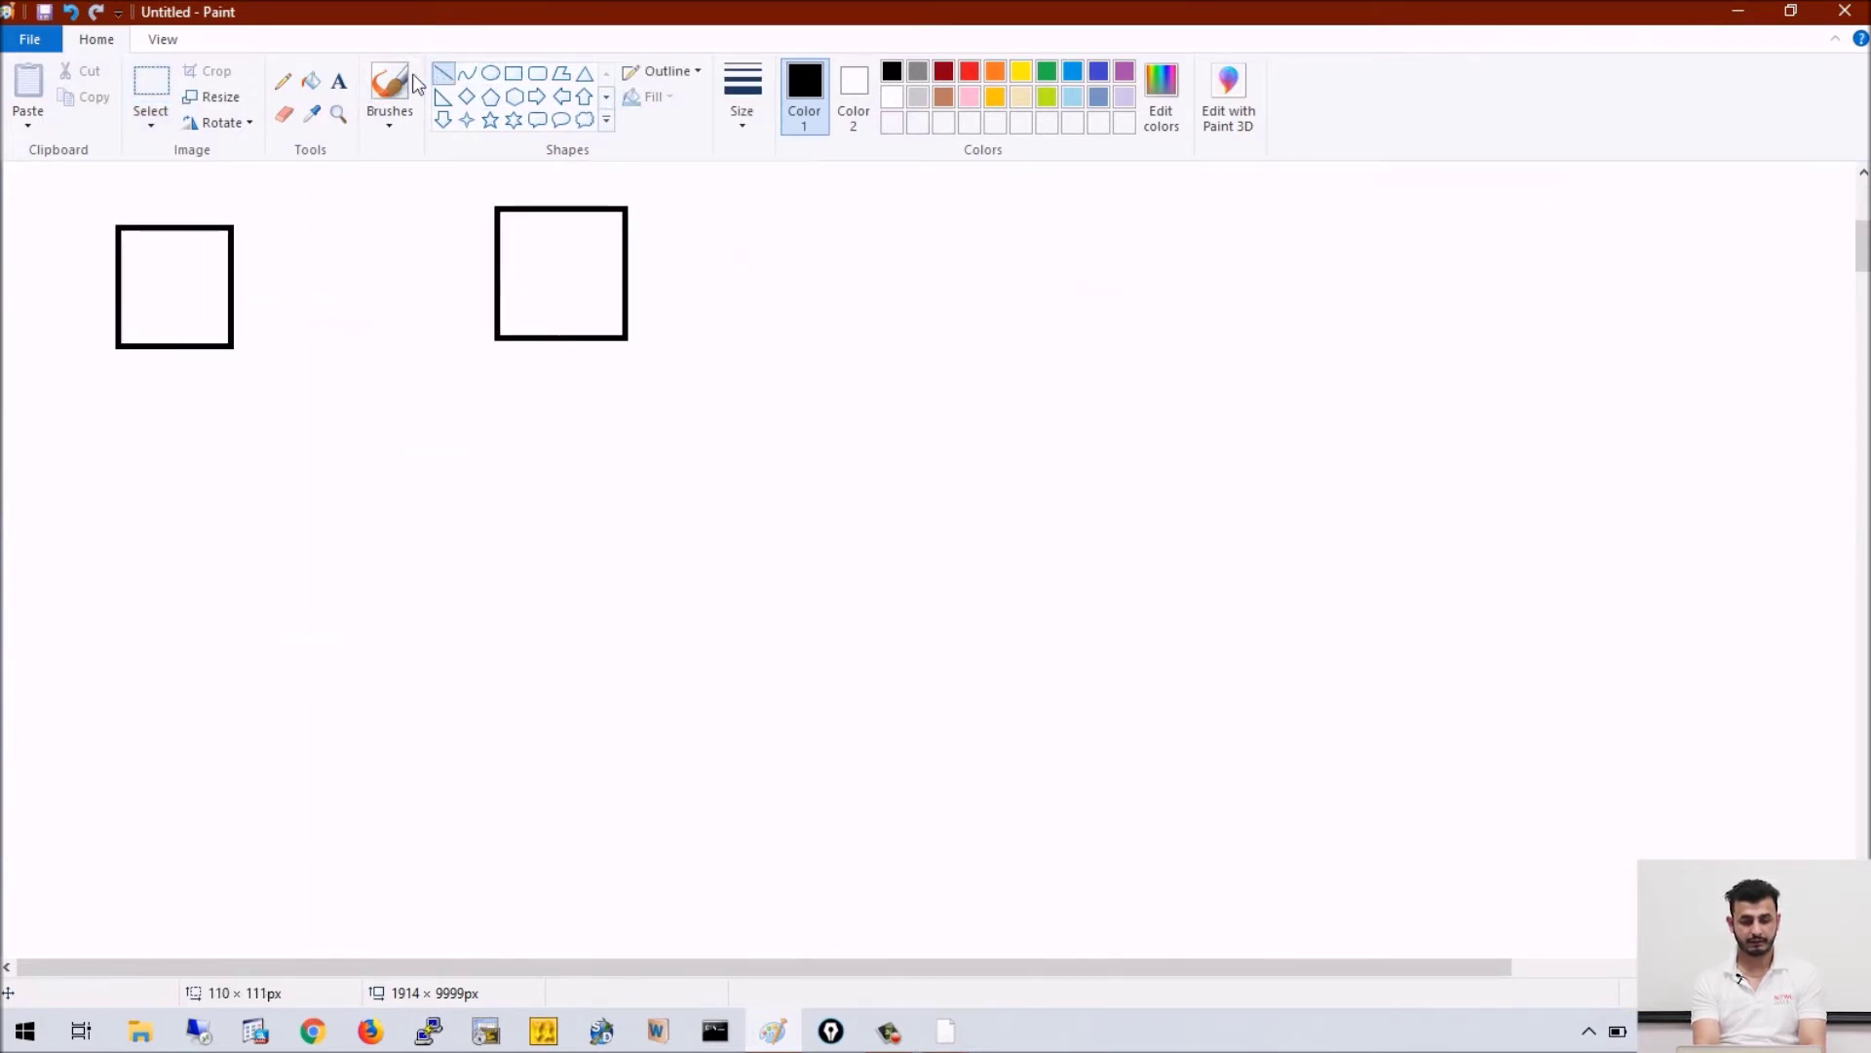
{"action": "left_click_drag", "start_coordinate": [224, 251], "coordinate": [518, 239]}
{"action": "left_click_drag", "start_coordinate": [214, 305], "coordinate": [541, 293]}
- Label the upper connecting line 1 and the lower connecting line 2
{"action": "left_click", "coordinate": [339, 80]}
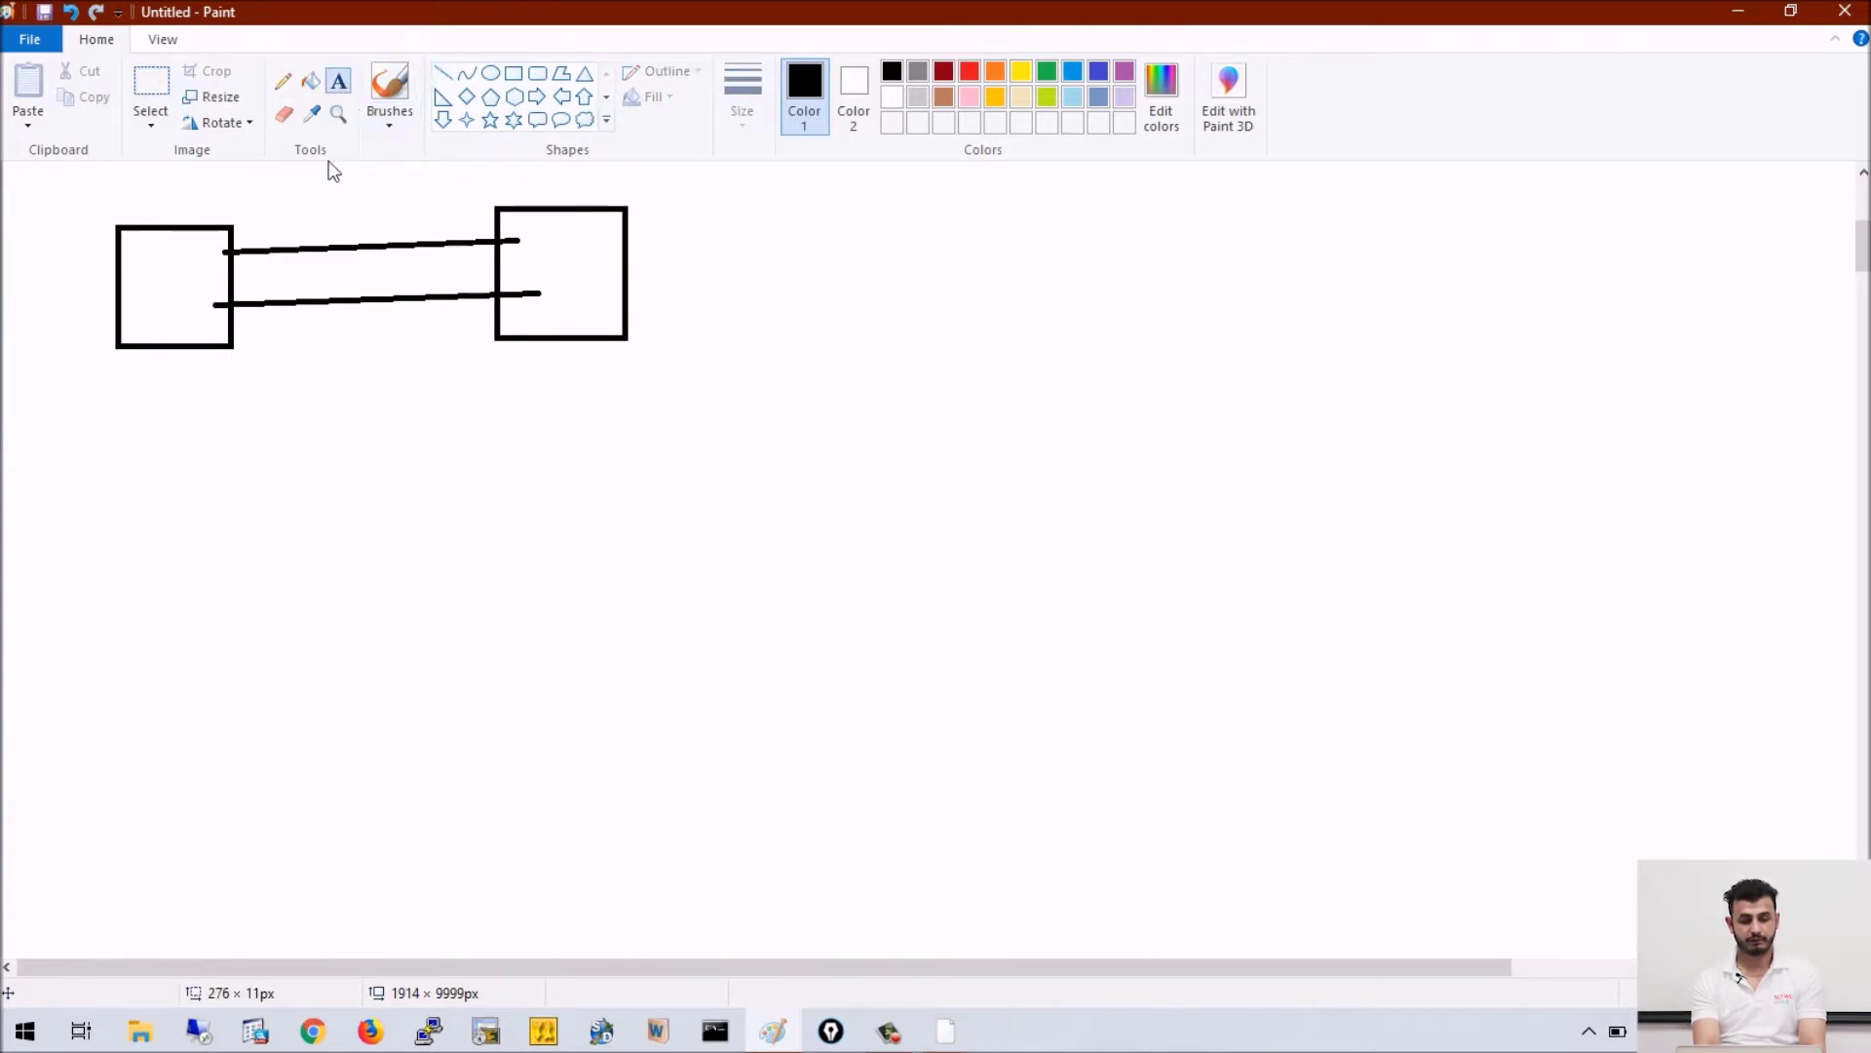
{"action": "left_click", "coordinate": [310, 217]}
{"action": "type", "text": "1"}
{"action": "left_click_drag", "start_coordinate": [306, 330], "coordinate": [365, 390]}
{"action": "type", "text": "2"}
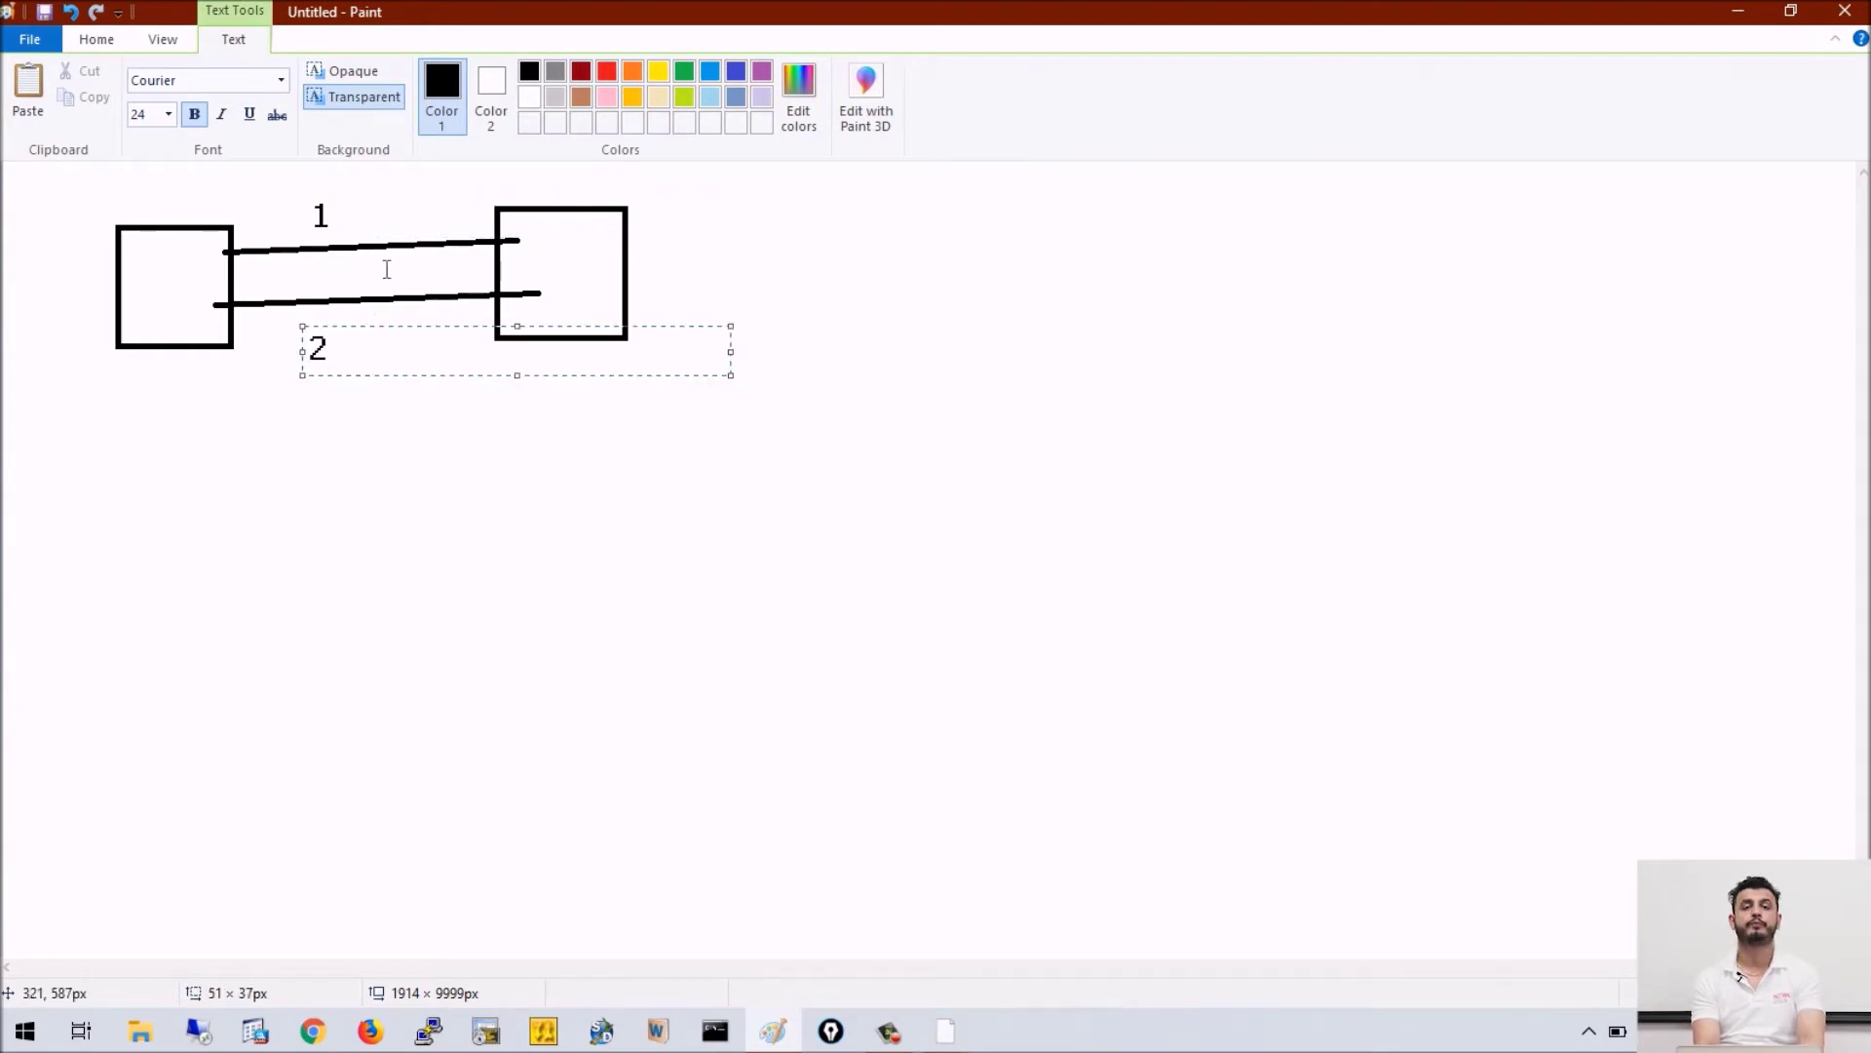
- Add the switch names beneath the two squares: Sw0 under the first and Sw1 under the second
{"action": "left_click", "coordinate": [117, 387]}
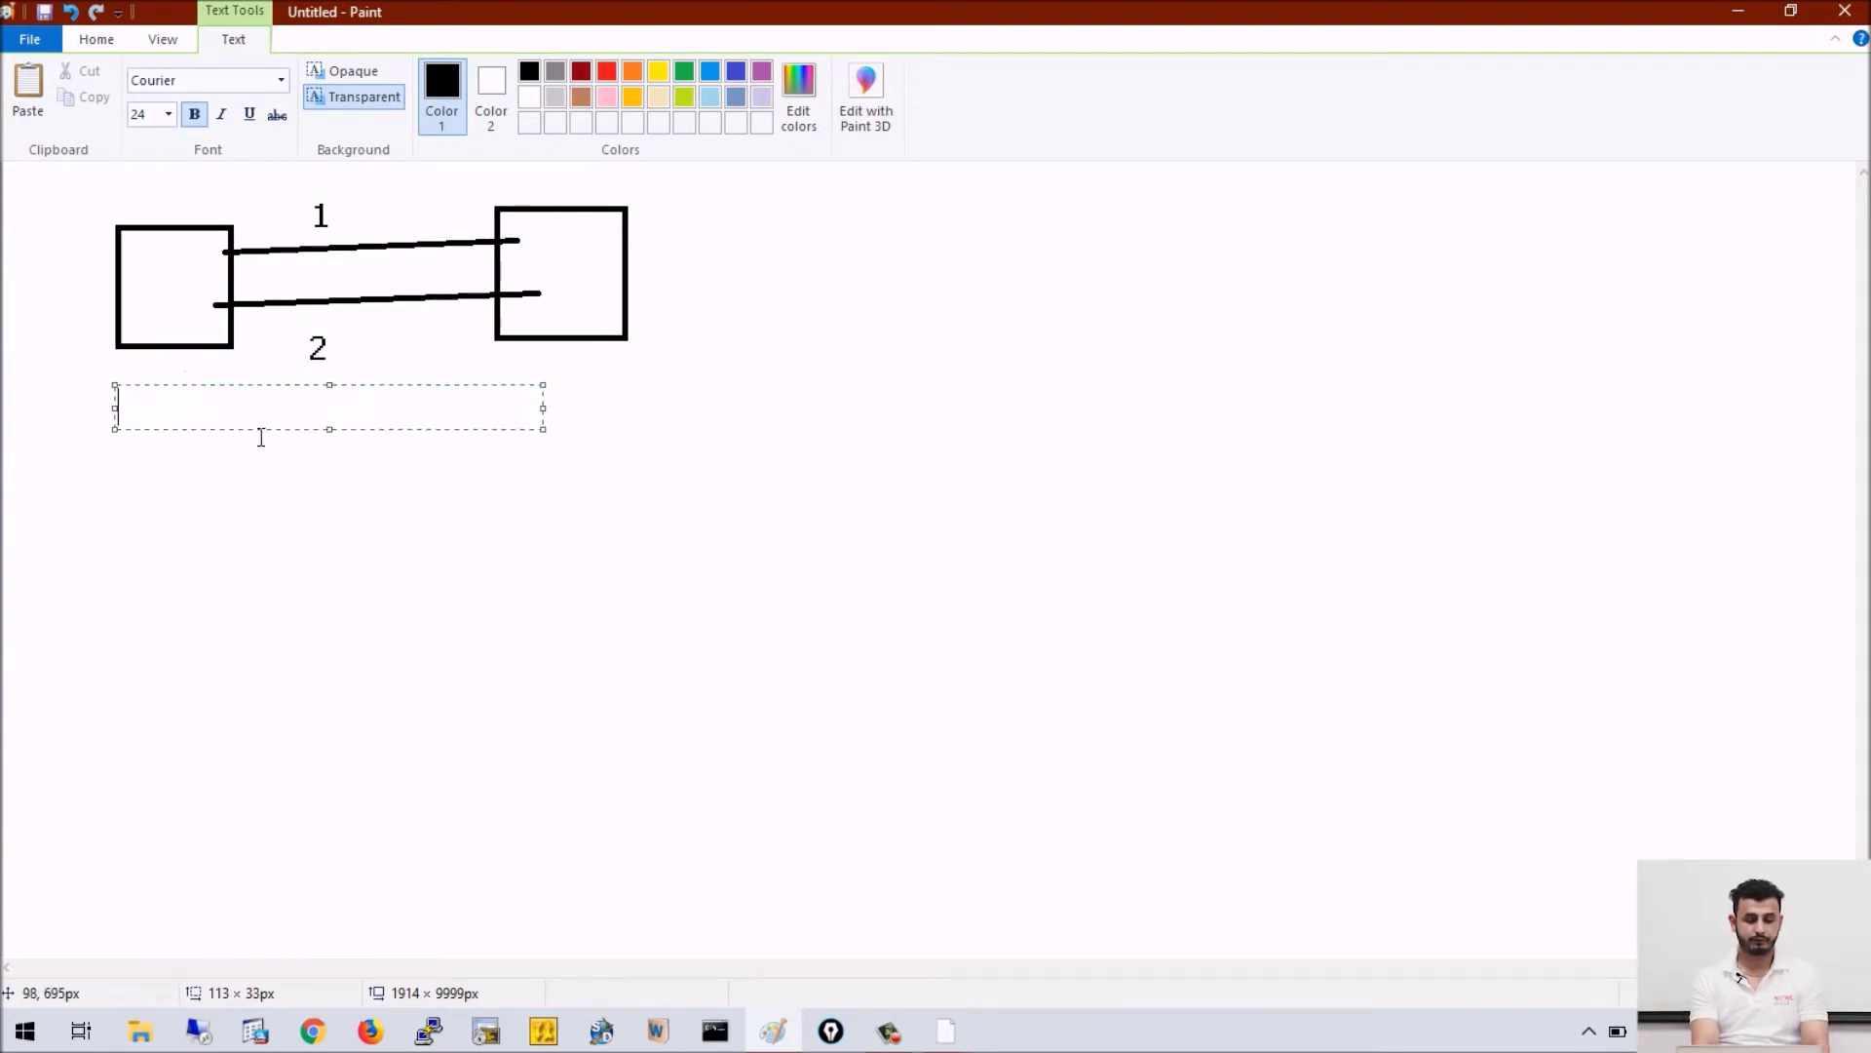
{"action": "type", "text": "Sw0"}
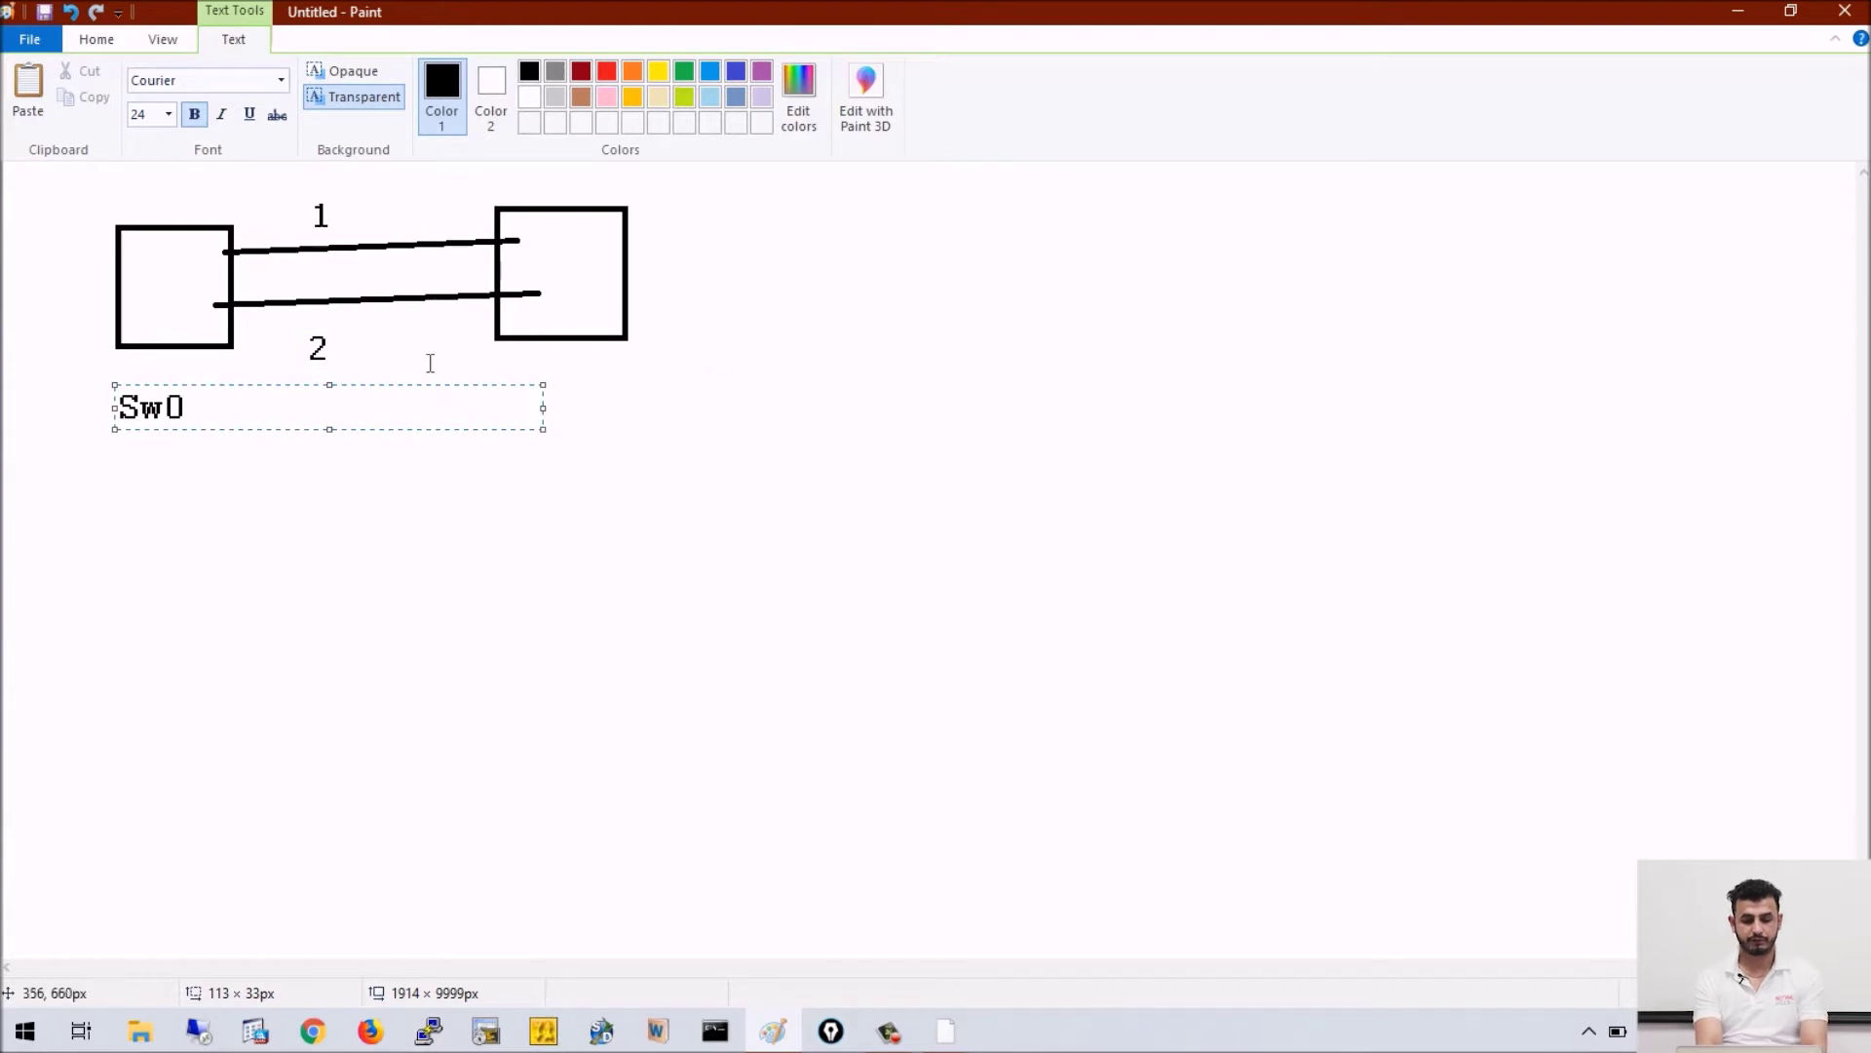
{"action": "left_click", "coordinate": [530, 381]}
{"action": "left_click_drag", "start_coordinate": [507, 364], "coordinate": [935, 448]}
{"action": "type", "text": "Sw2"}
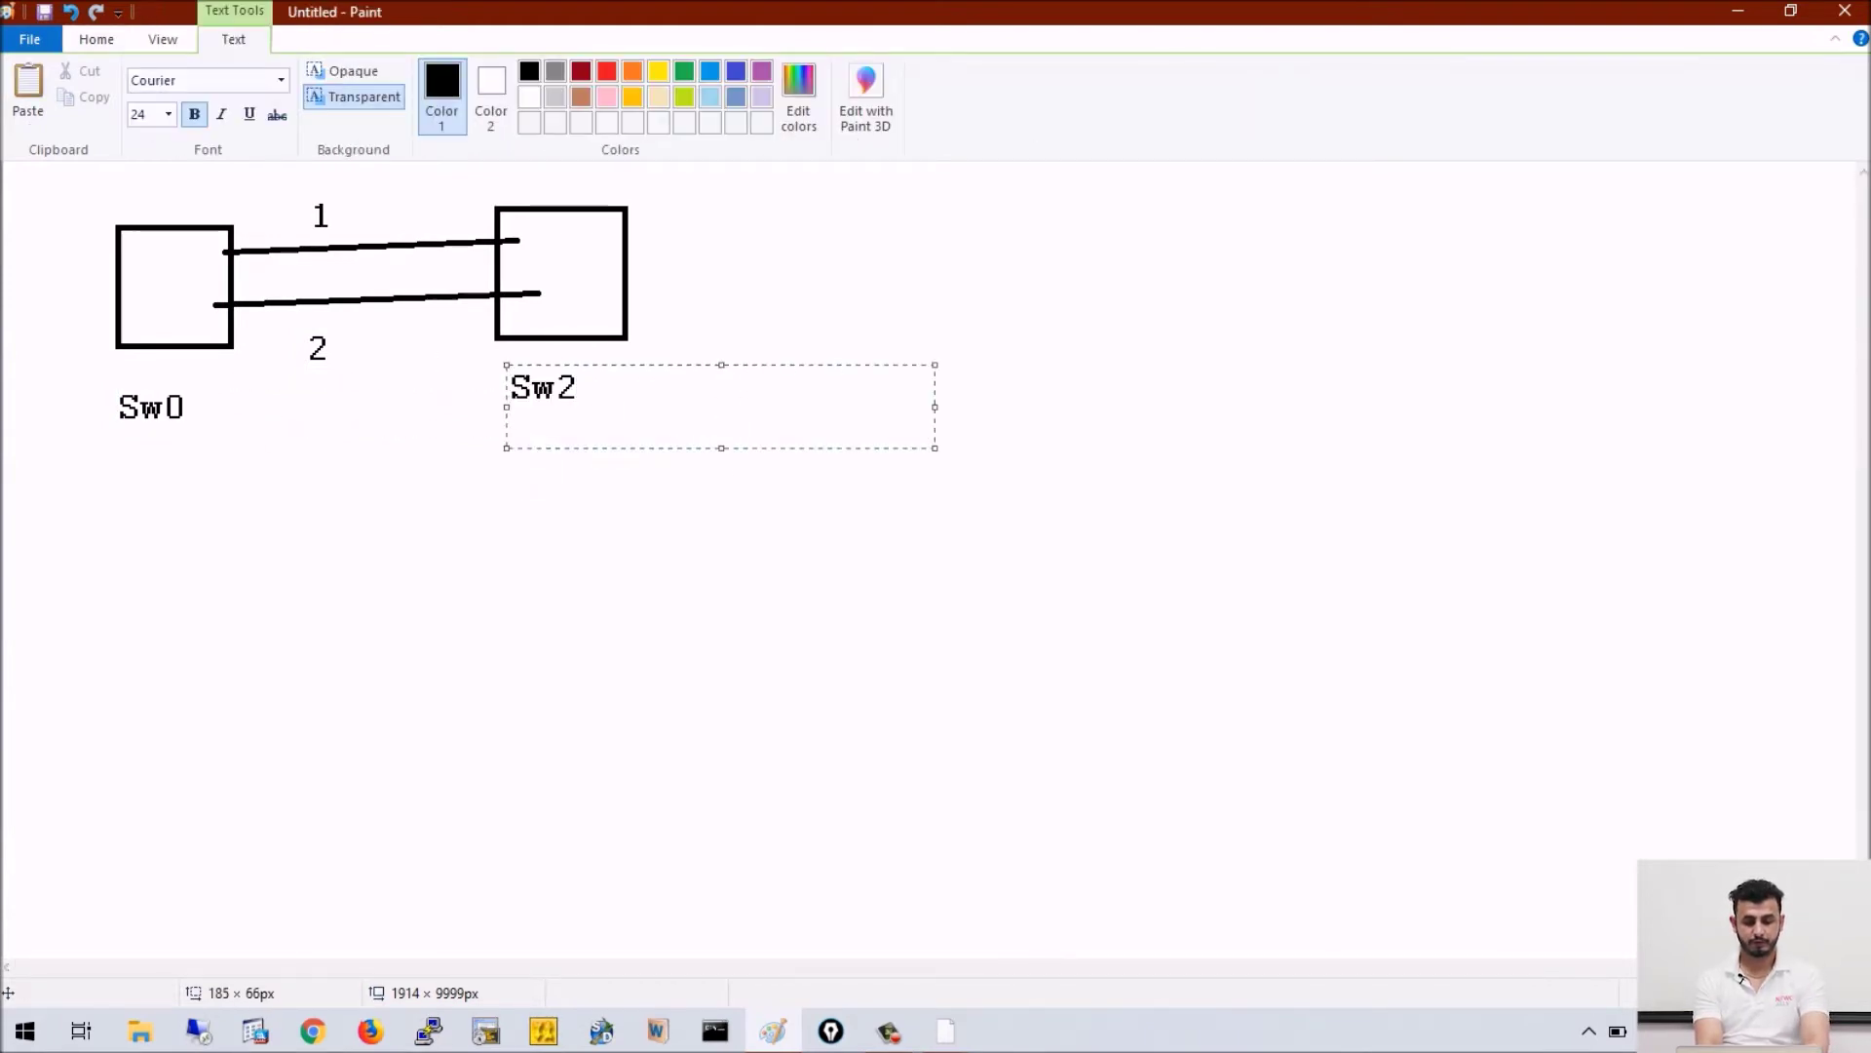
{"action": "key", "text": "BackSpace"}
{"action": "type", "text": "1"}
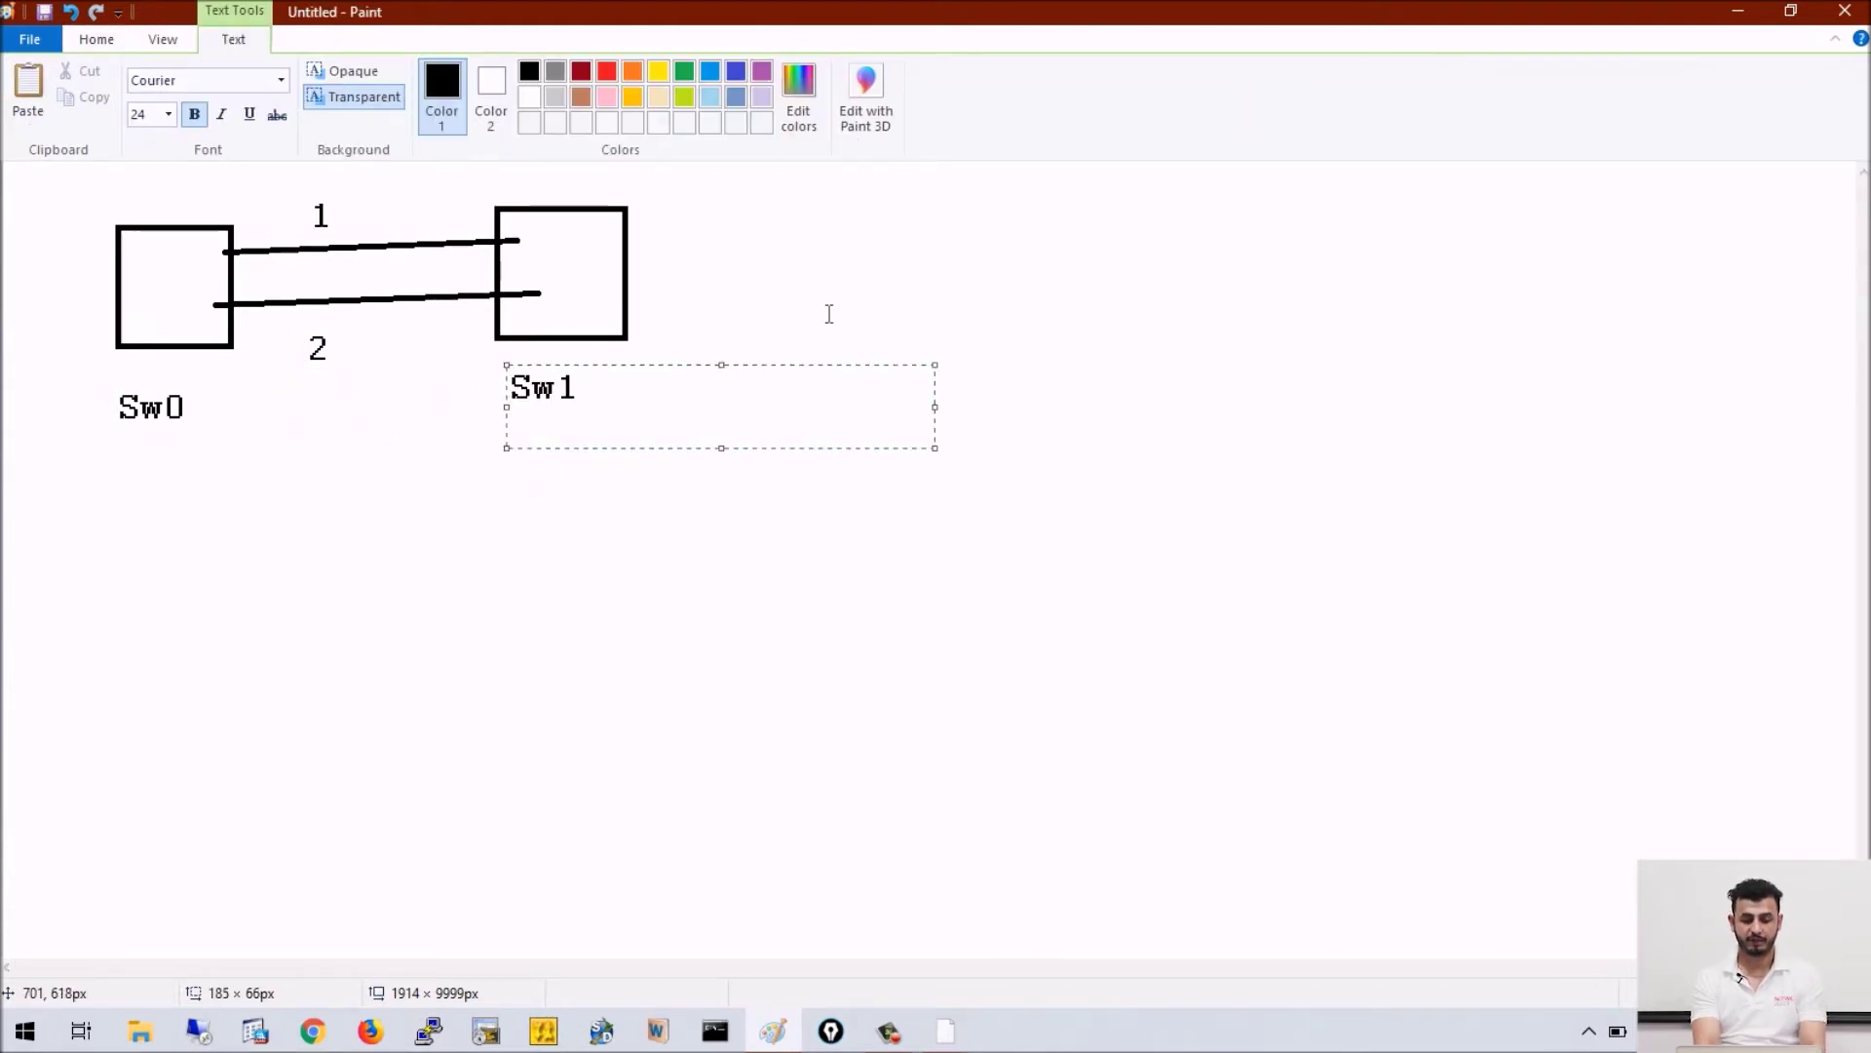
- Create a large text area beside the diagram and write "1)Root Bridge is elected" as its first line
{"action": "left_click", "coordinate": [689, 203]}
{"action": "mouse_move", "coordinate": [689, 200]}
{"action": "left_mouse_down"}
{"action": "mouse_move", "coordinate": [1286, 664]}
{"action": "mouse_move", "coordinate": [1797, 873]}
{"action": "left_mouse_up"}
{"action": "type", "text": "21"}
{"action": "key", "text": "BackSpace"}
{"action": "key", "text": "BackSpace"}
{"action": "type", "text": "1)R"}
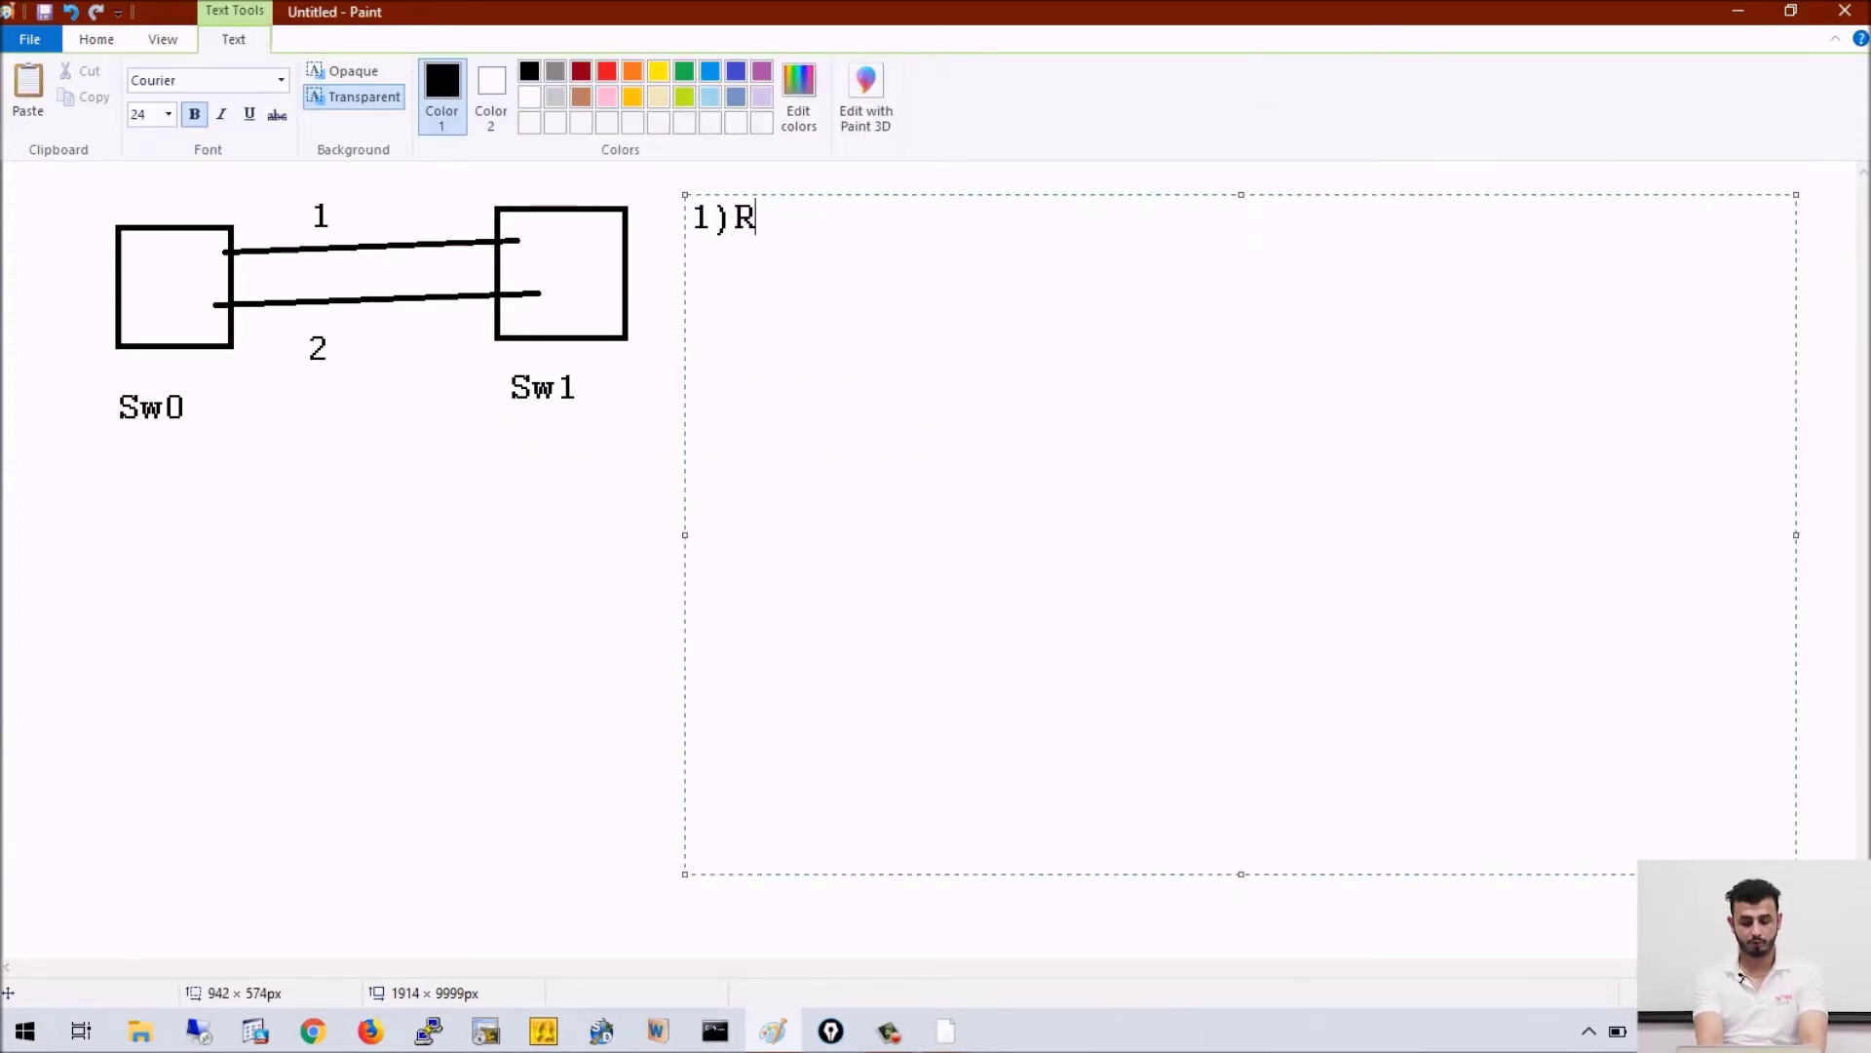
{"action": "type", "text": "oot Beidge is"}
{"action": "key", "text": "BackSpace"}
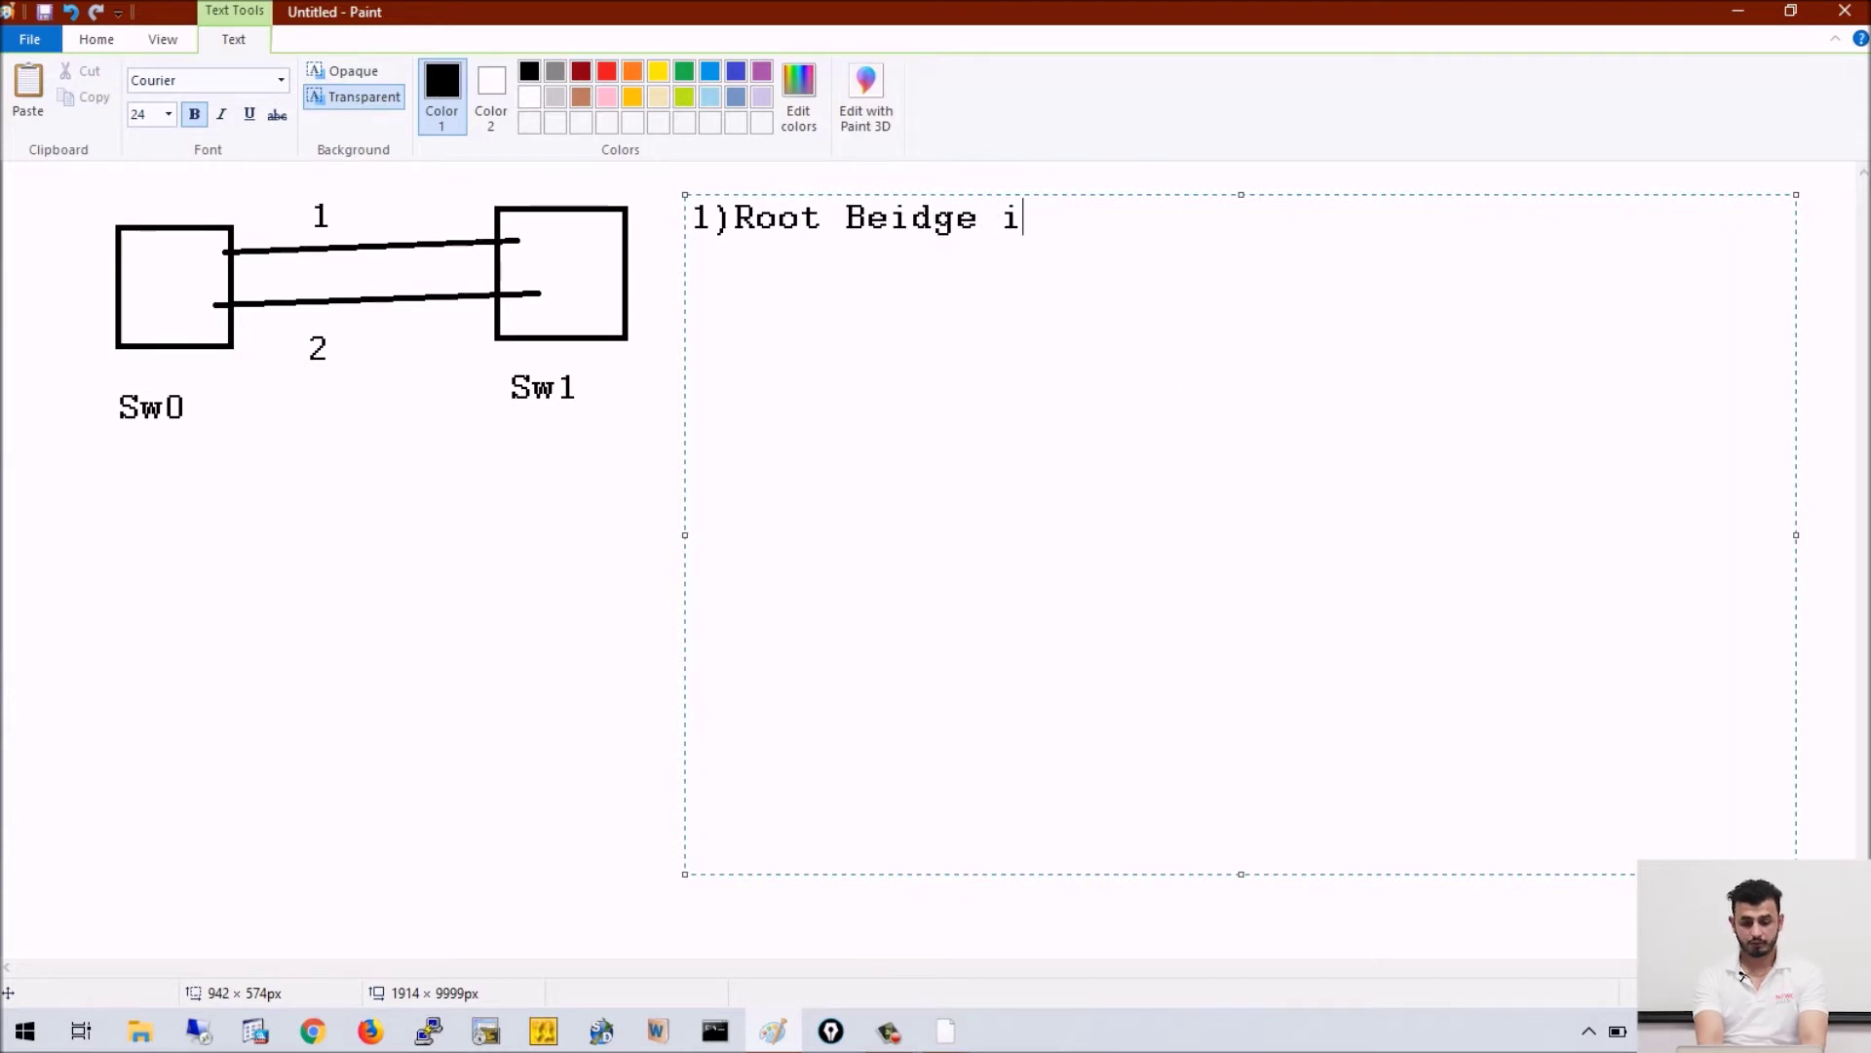
{"action": "key", "text": "BackSpace"}
{"action": "key", "text": "BackSpace"}
{"action": "key", "text": "BackSpace"}
{"action": "key", "text": "BackSpace"}
{"action": "key", "text": "BackSpace"}
{"action": "key", "text": "BackSpace"}
{"action": "key", "text": "BackSpace"}
{"action": "type", "text": "ri"}
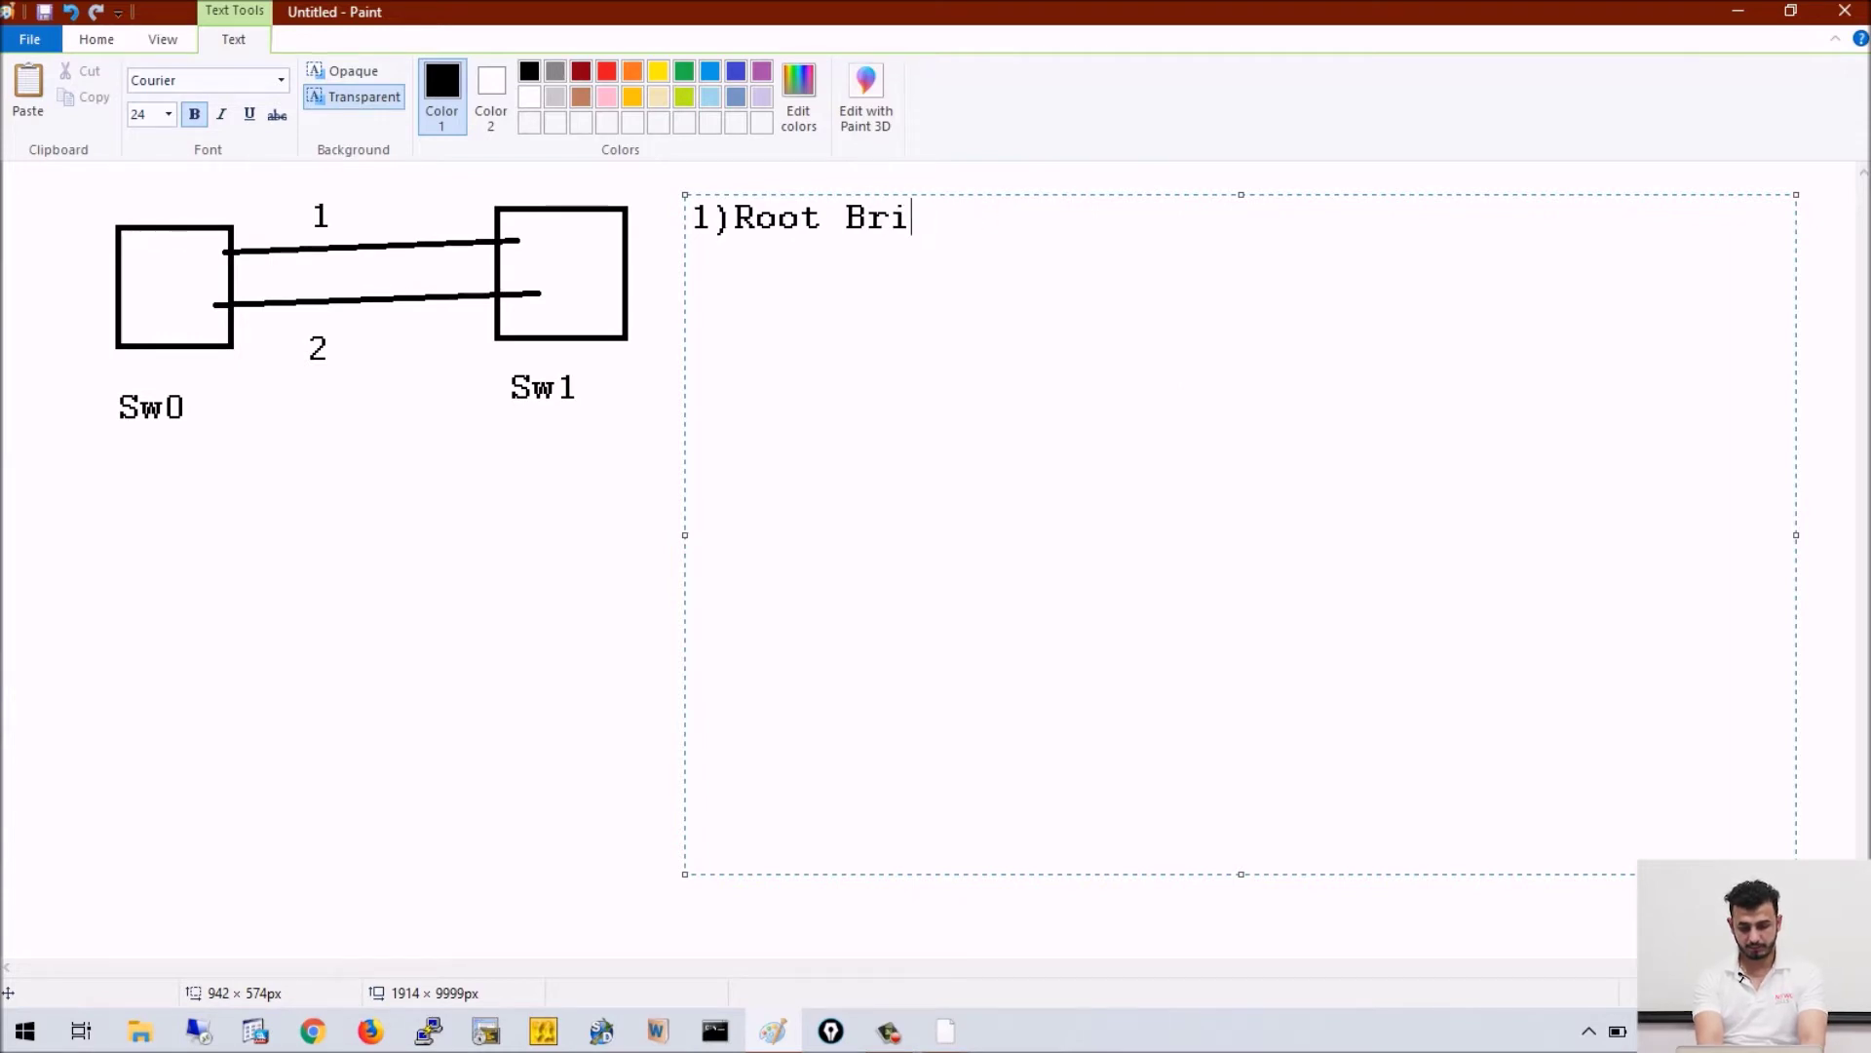
{"action": "type", "text": "dge is elected"}
{"action": "key", "text": "Return"}
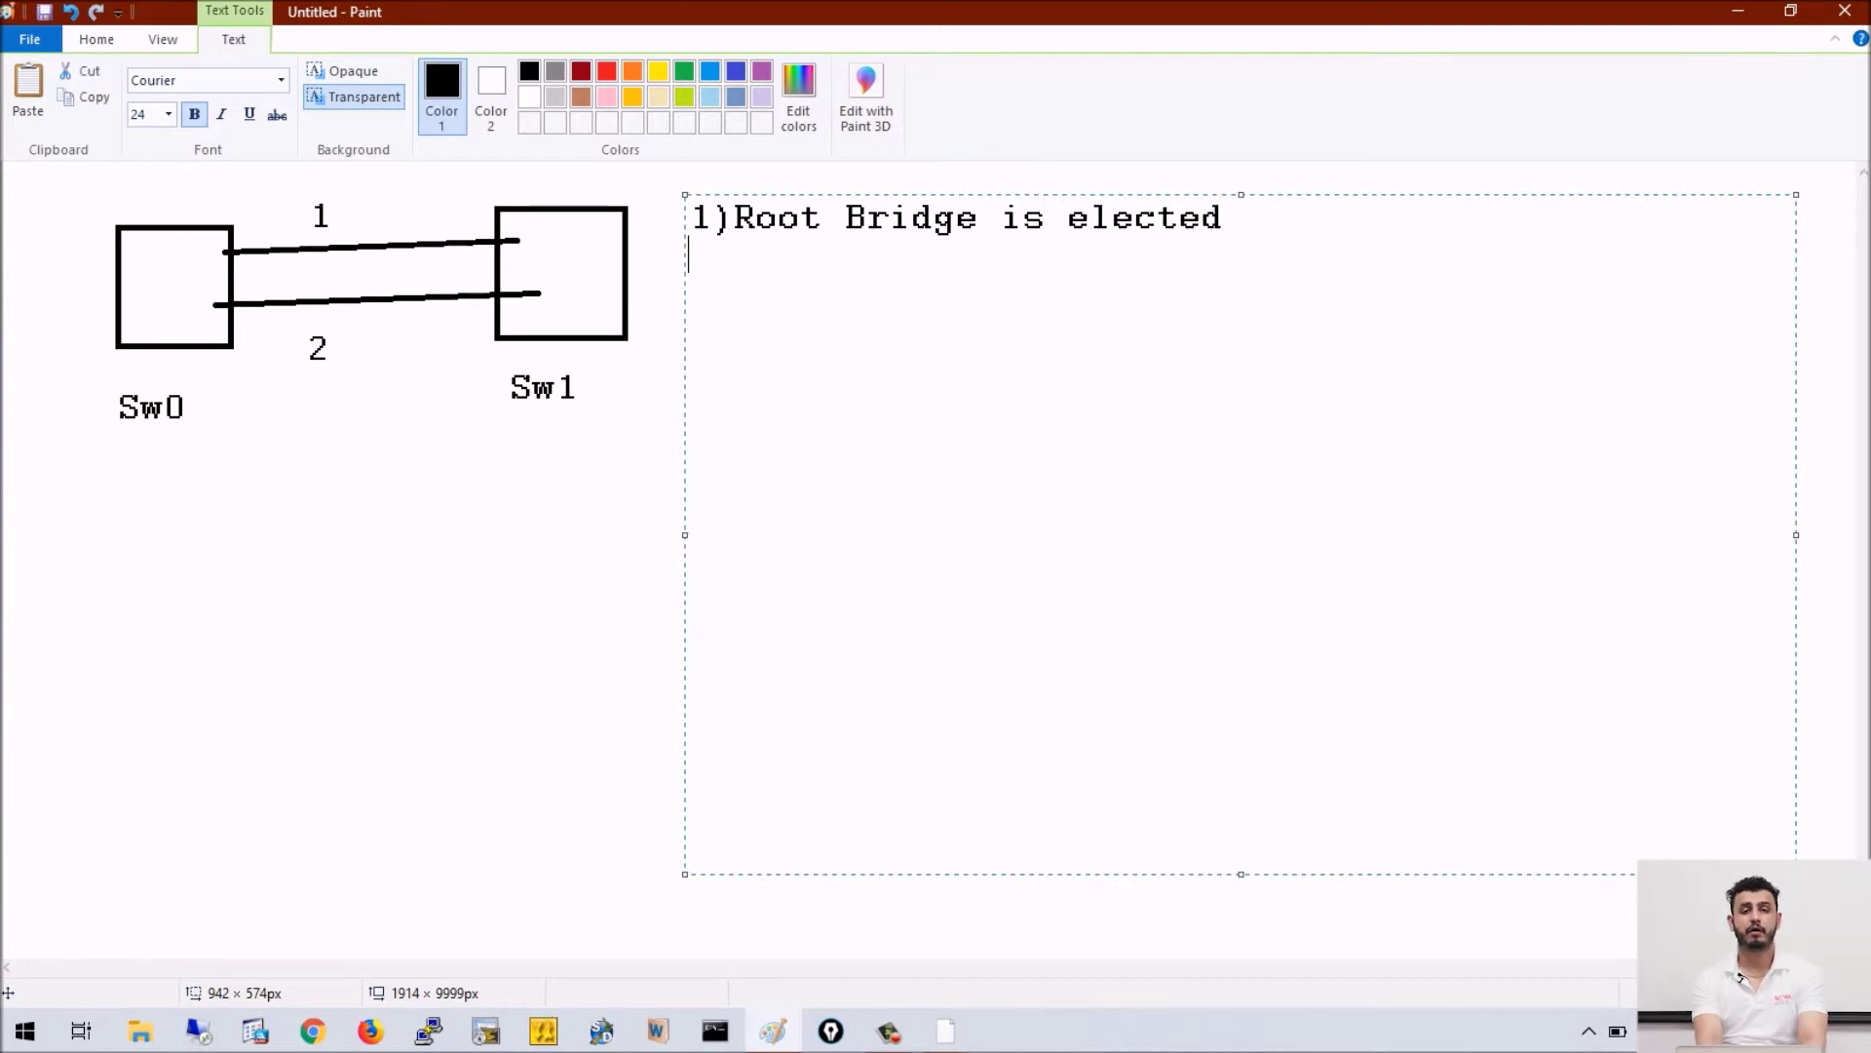
- Add "Bridge ID" as the second line of the notes and finish the text
{"action": "type", "text": "R"}
{"action": "key", "text": "BackSpace"}
{"action": "type", "text": "B"}
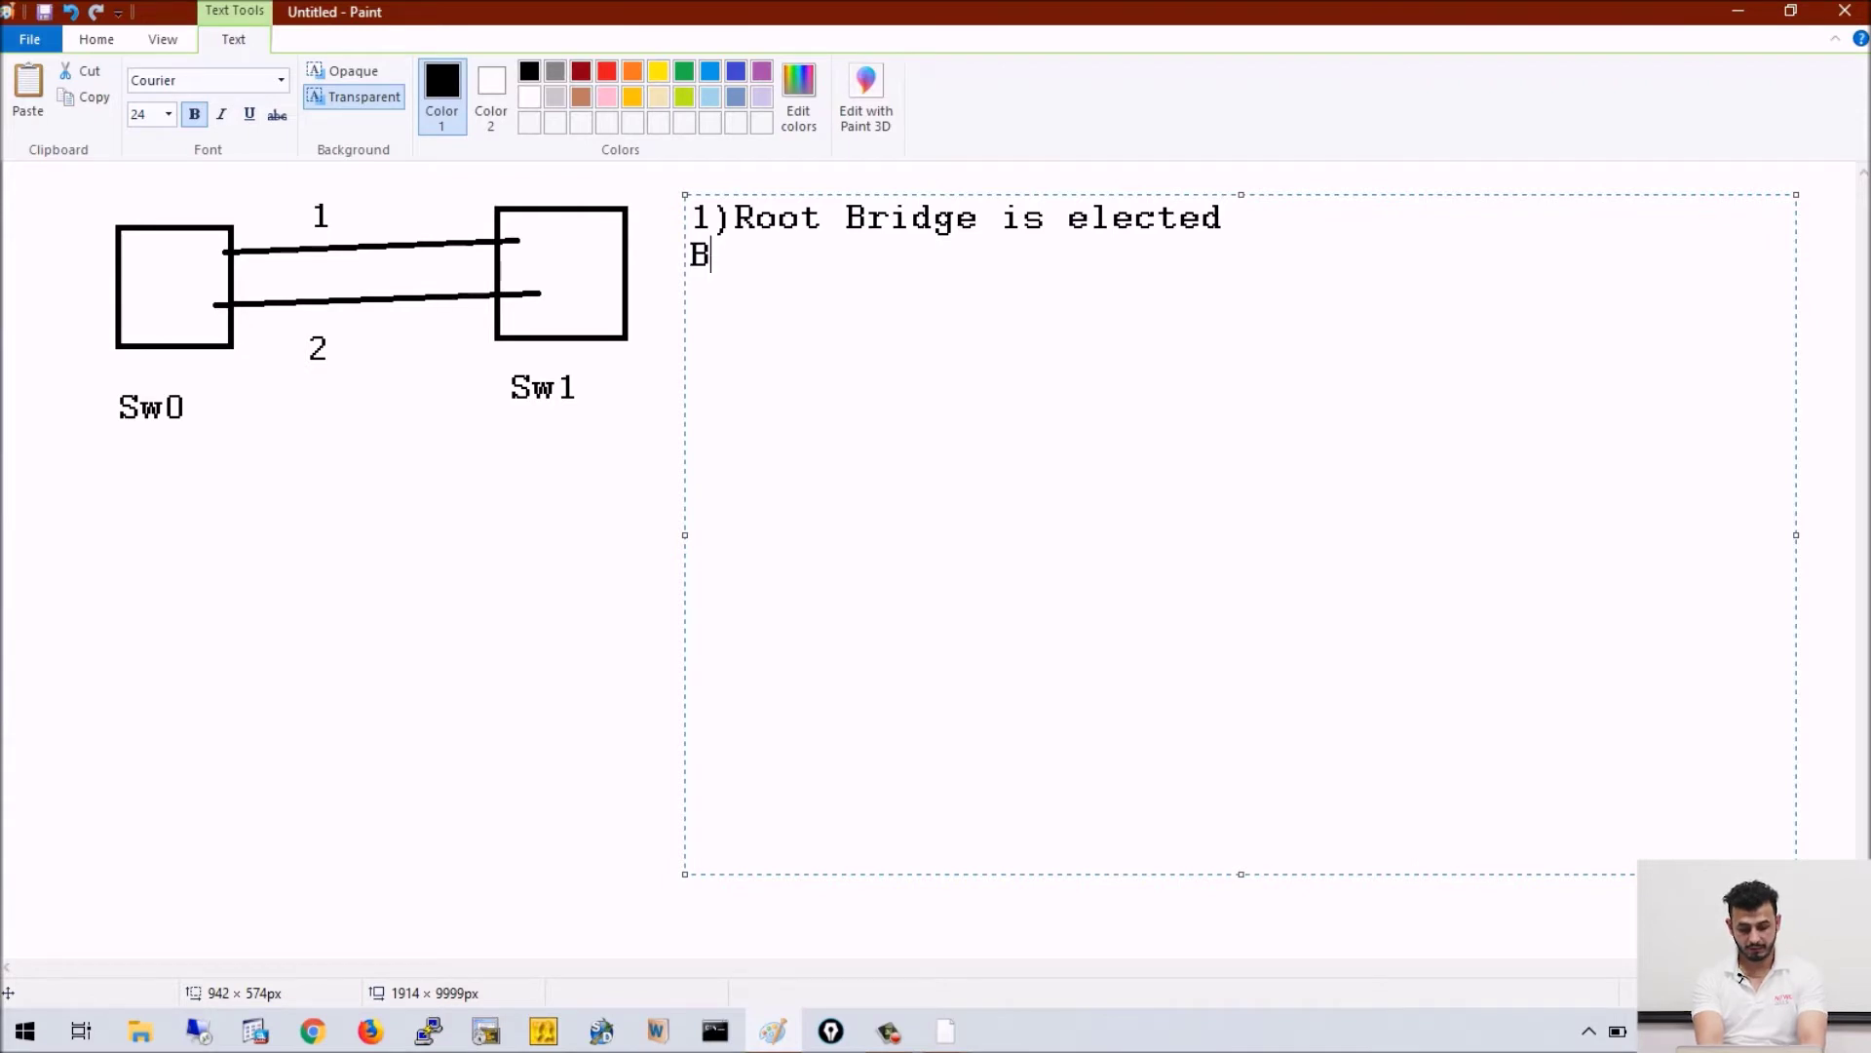
{"action": "type", "text": "ridge ID"}
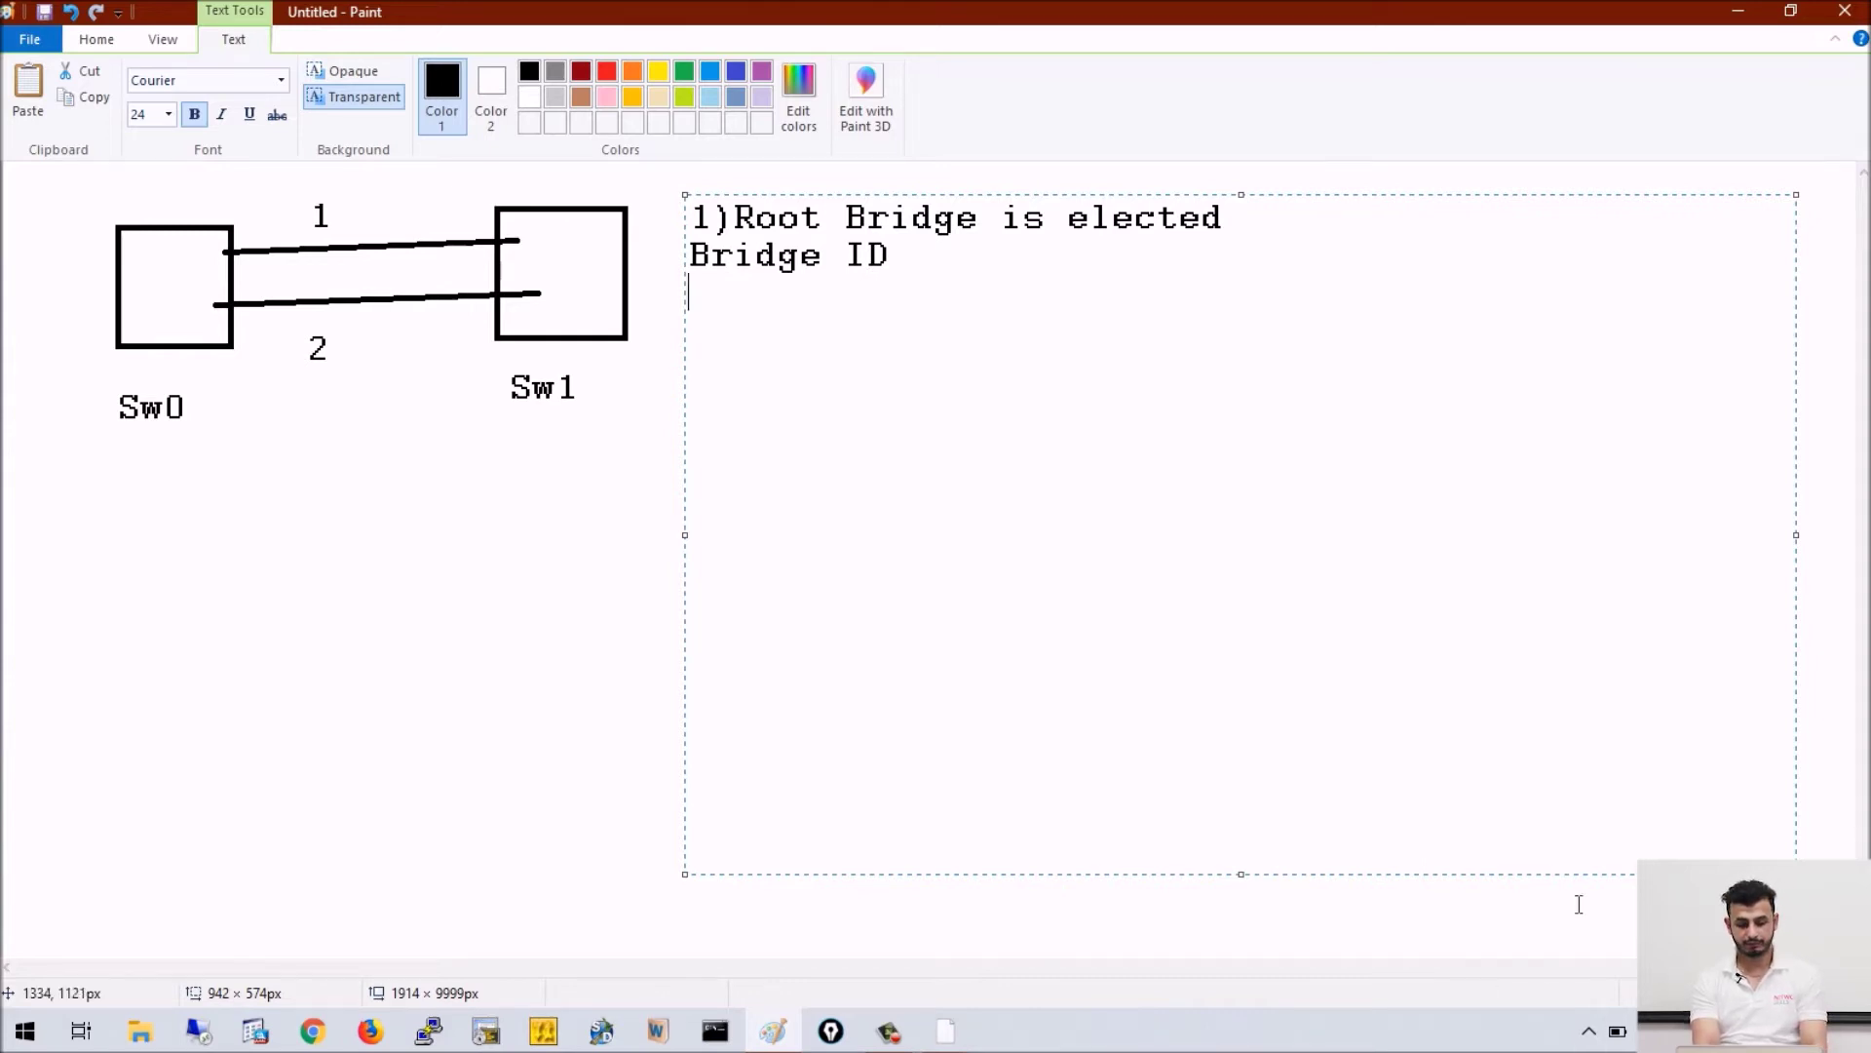
{"action": "left_click", "coordinate": [552, 652]}
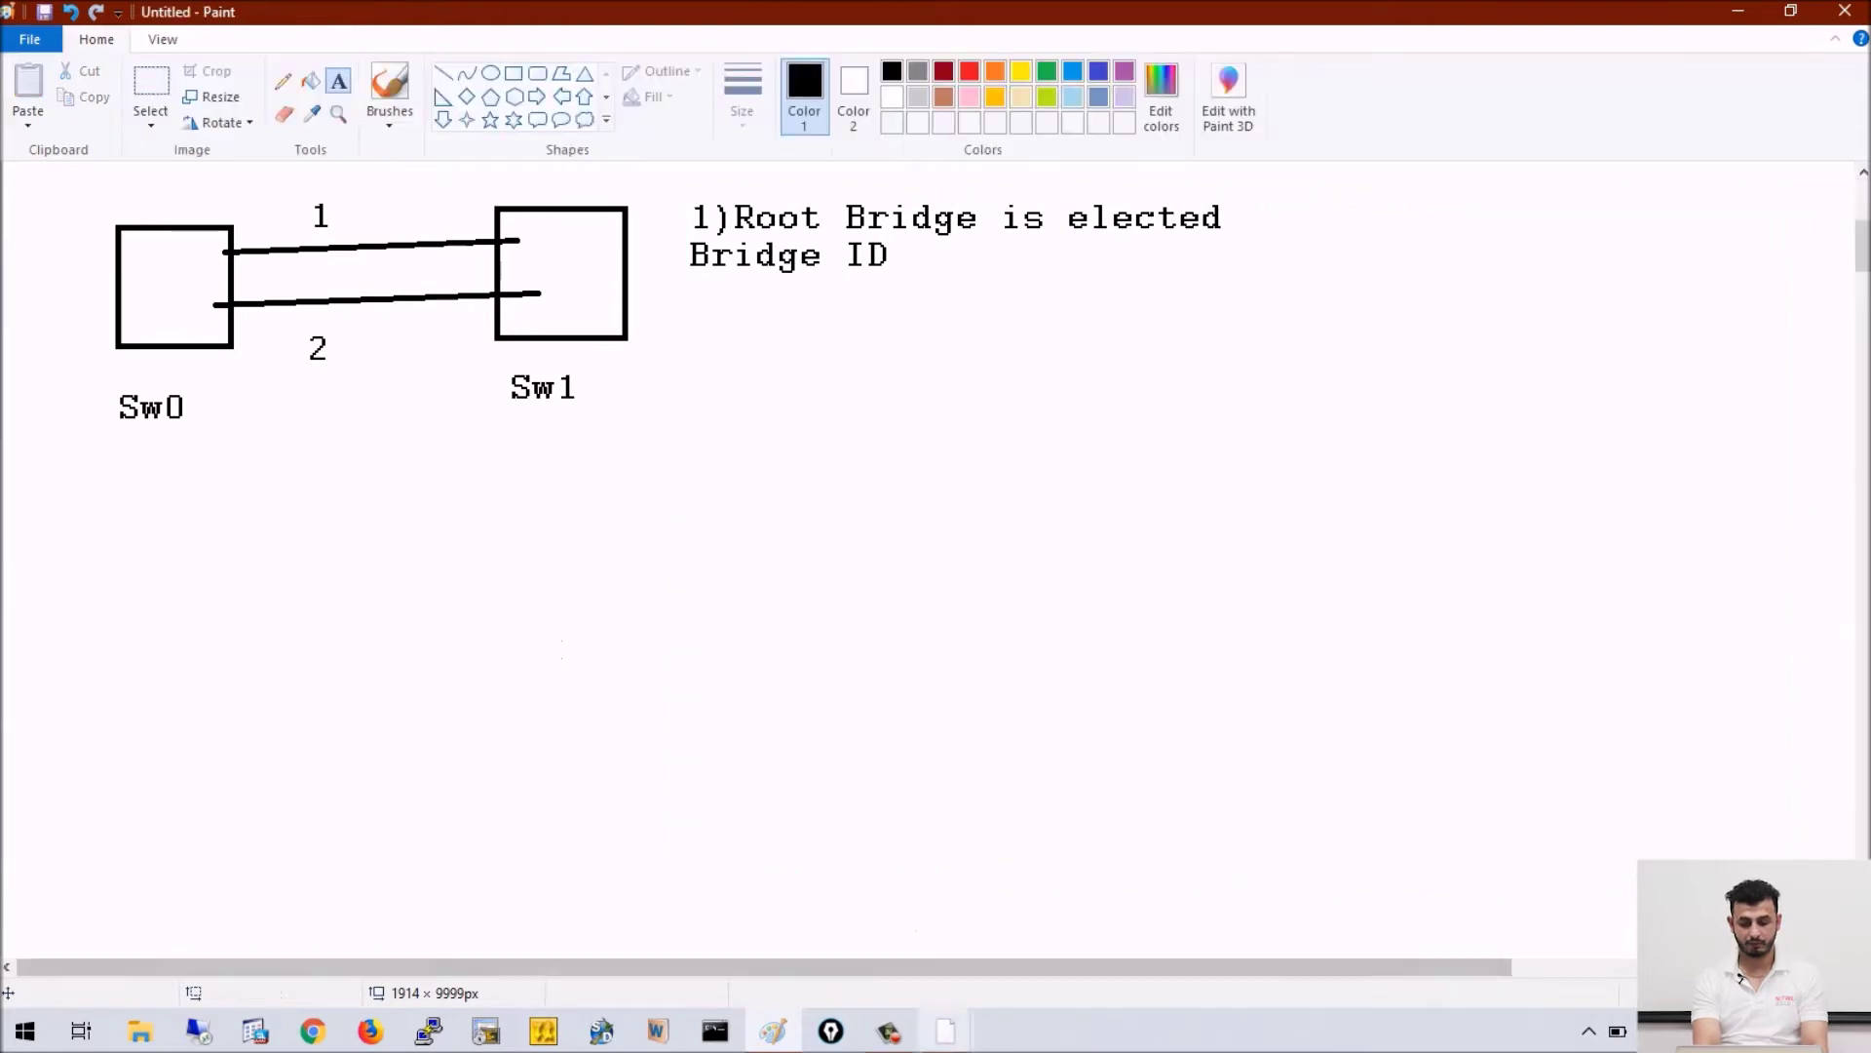
- Switch back to Packet Tracer's Switch0 and Switch1 command line windows, showing both over the drawing
{"action": "left_click", "coordinate": [946, 1031]}
{"action": "left_click", "coordinate": [936, 941]}
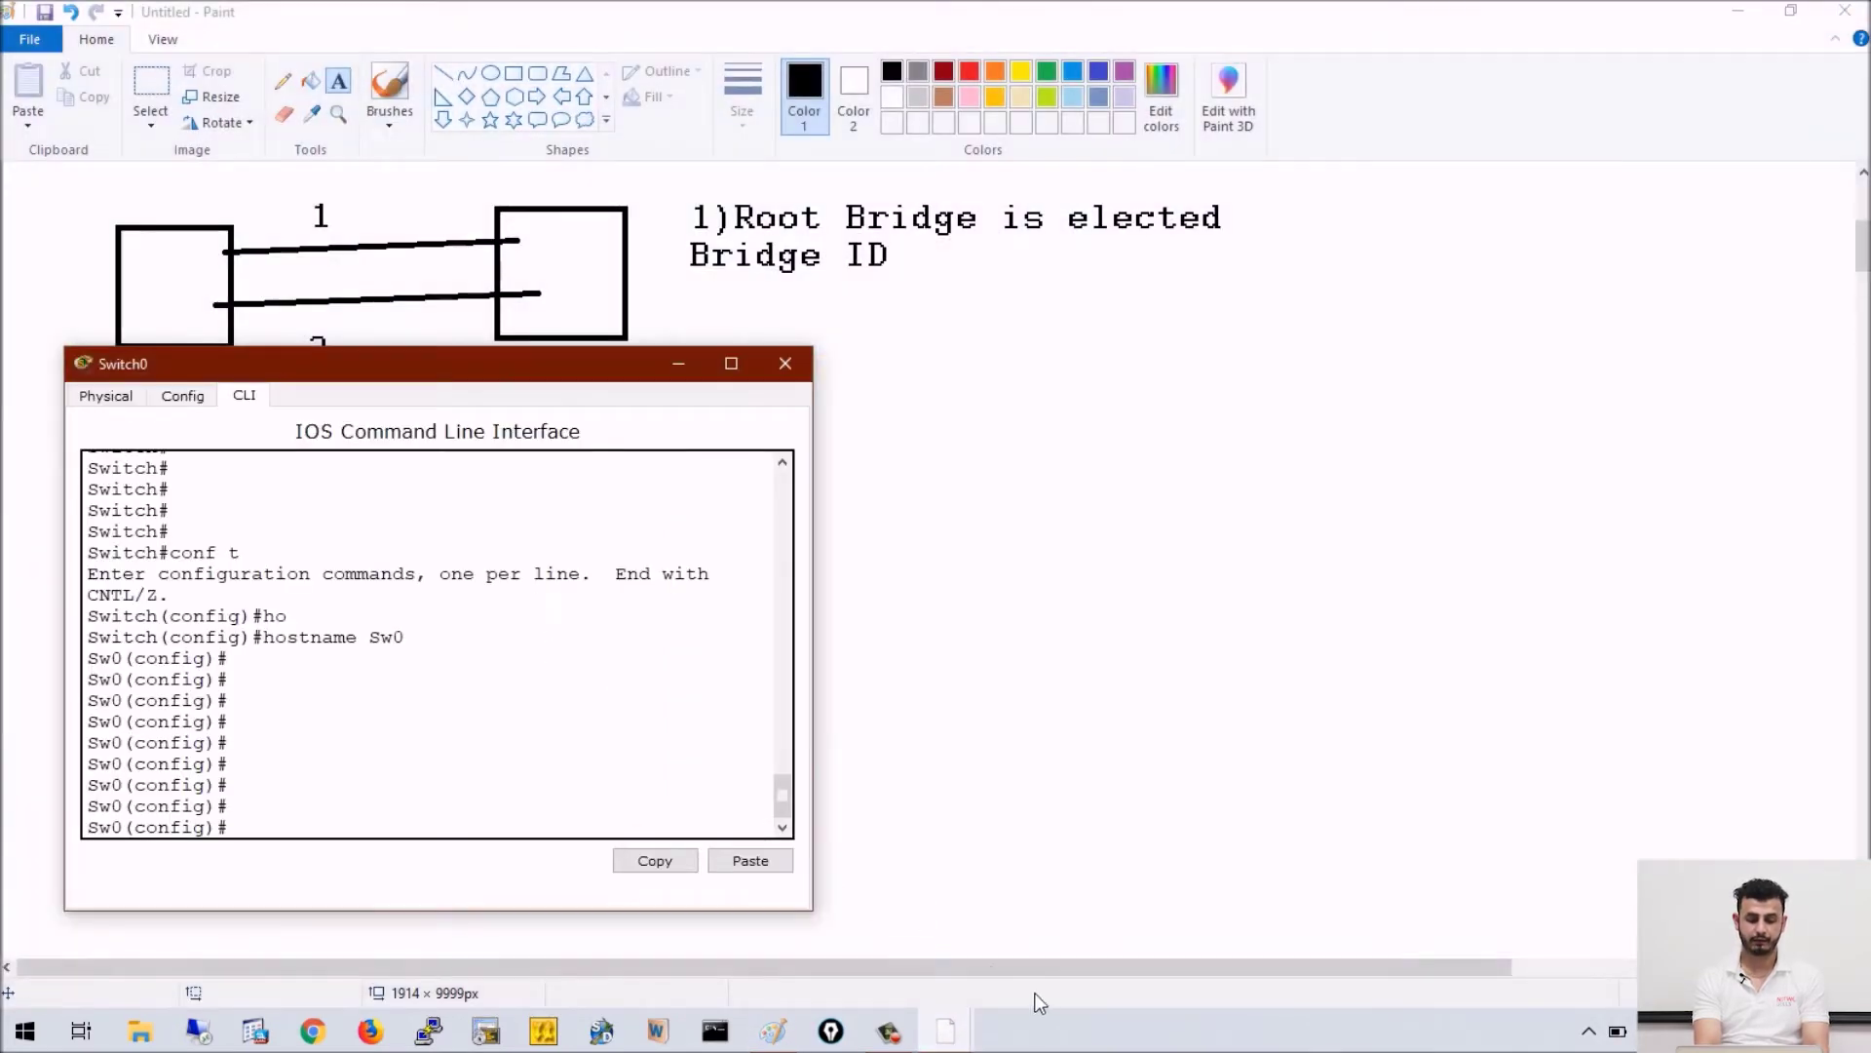
{"action": "mouse_move", "coordinate": [940, 1032]}
{"action": "left_click", "coordinate": [1169, 931]}
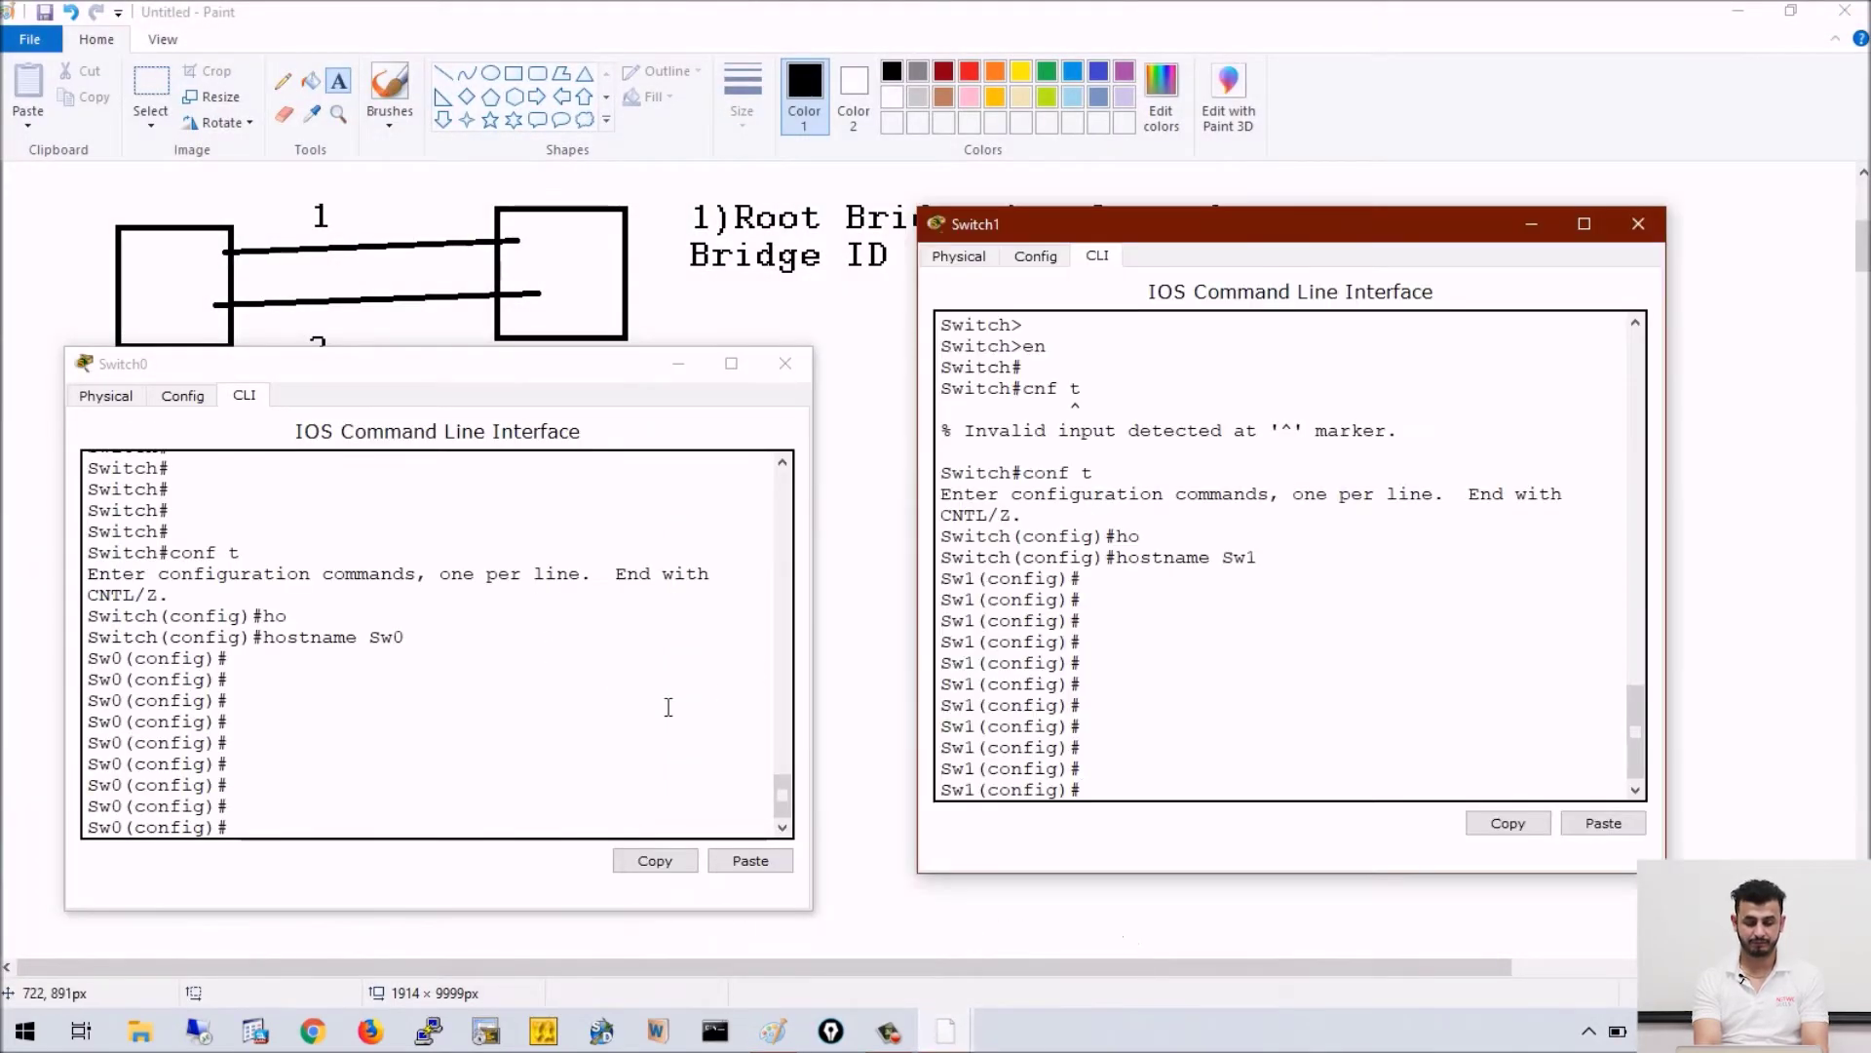
- Leave configuration mode on Sw0 and return to its privileged prompt
{"action": "left_click", "coordinate": [589, 722]}
{"action": "key", "text": "Return"}
{"action": "key", "text": "Return"}
{"action": "key", "text": "ctrl+z"}
{"action": "key", "text": "Return"}
{"action": "key", "text": "Return"}
{"action": "key", "text": "Return"}
{"action": "key", "text": "Return"}
{"action": "key", "text": "Return"}
{"action": "key", "text": "Return"}
{"action": "key", "text": "Return"}
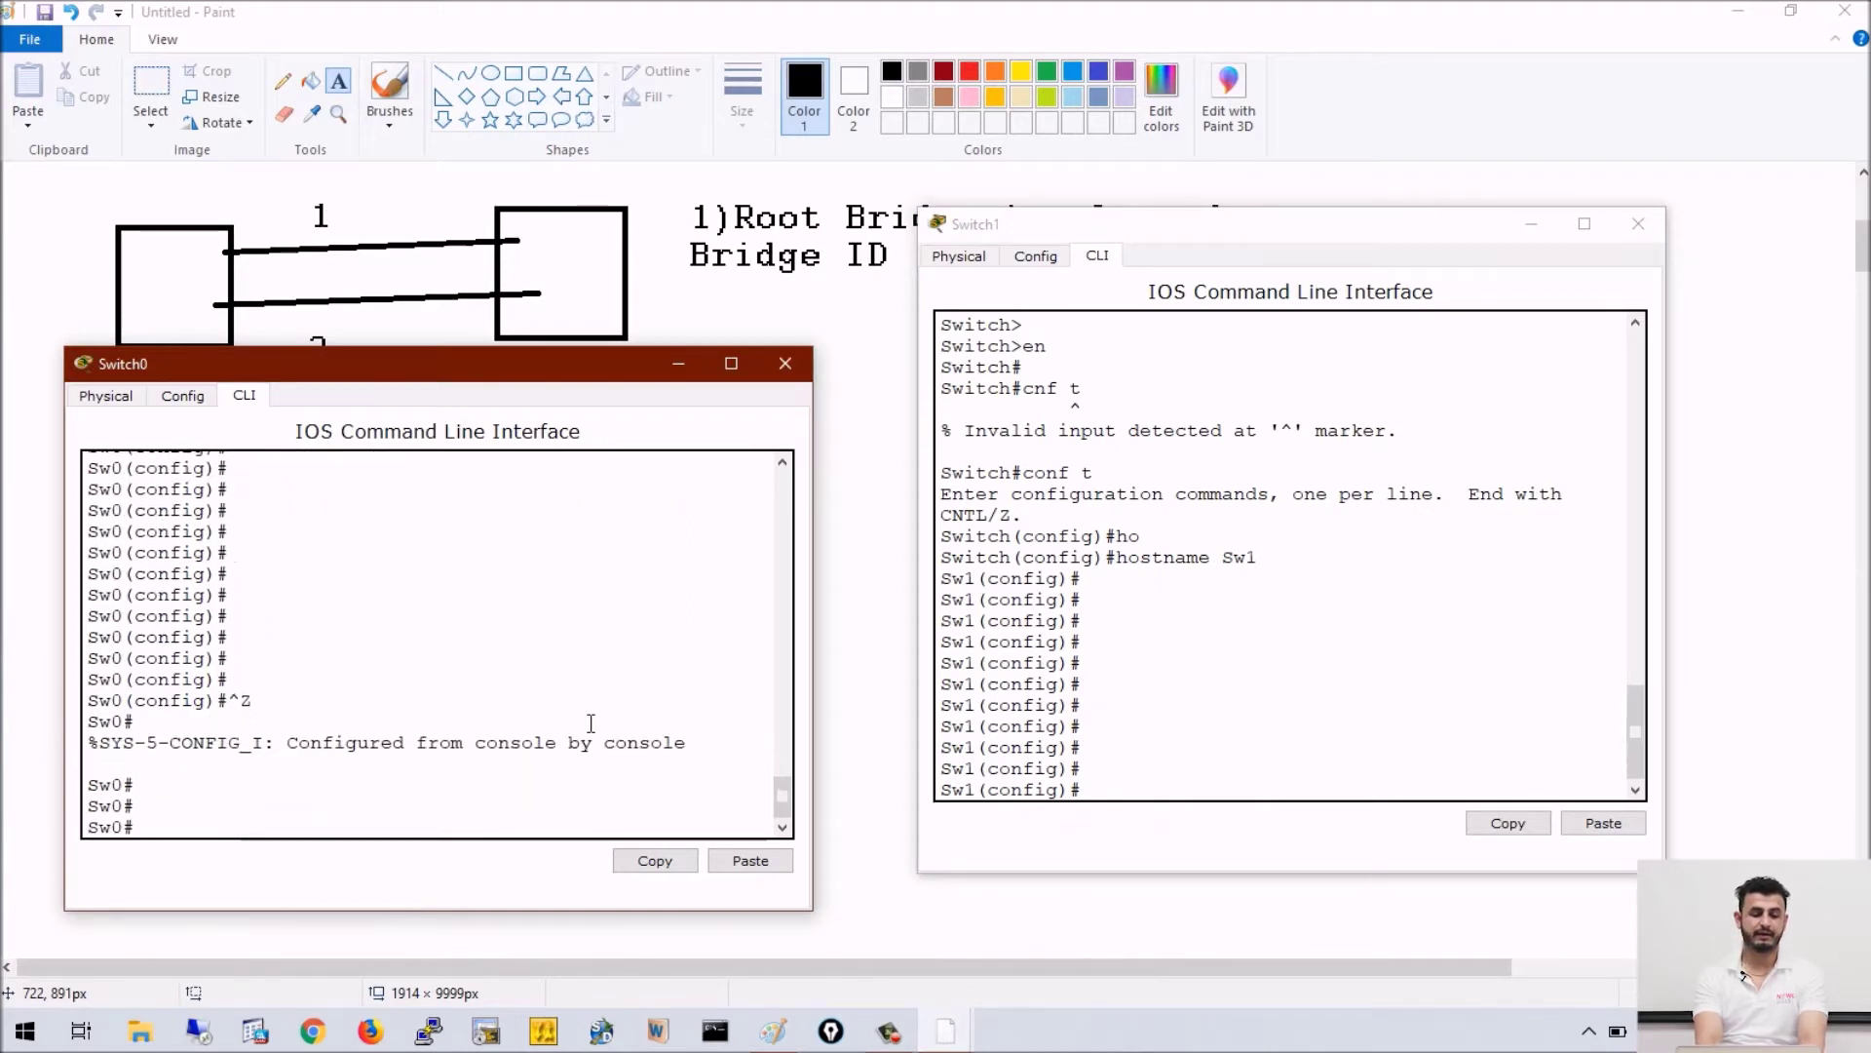
{"action": "key", "text": "Return"}
{"action": "key", "text": "Return"}
{"action": "key", "text": "Return"}
- Run show spanning-tree on Sw0 and make the Switch0 window taller so the whole output fits
{"action": "type", "text": "show sp"}
{"action": "key", "text": "Tab"}
{"action": "key", "text": "Return"}
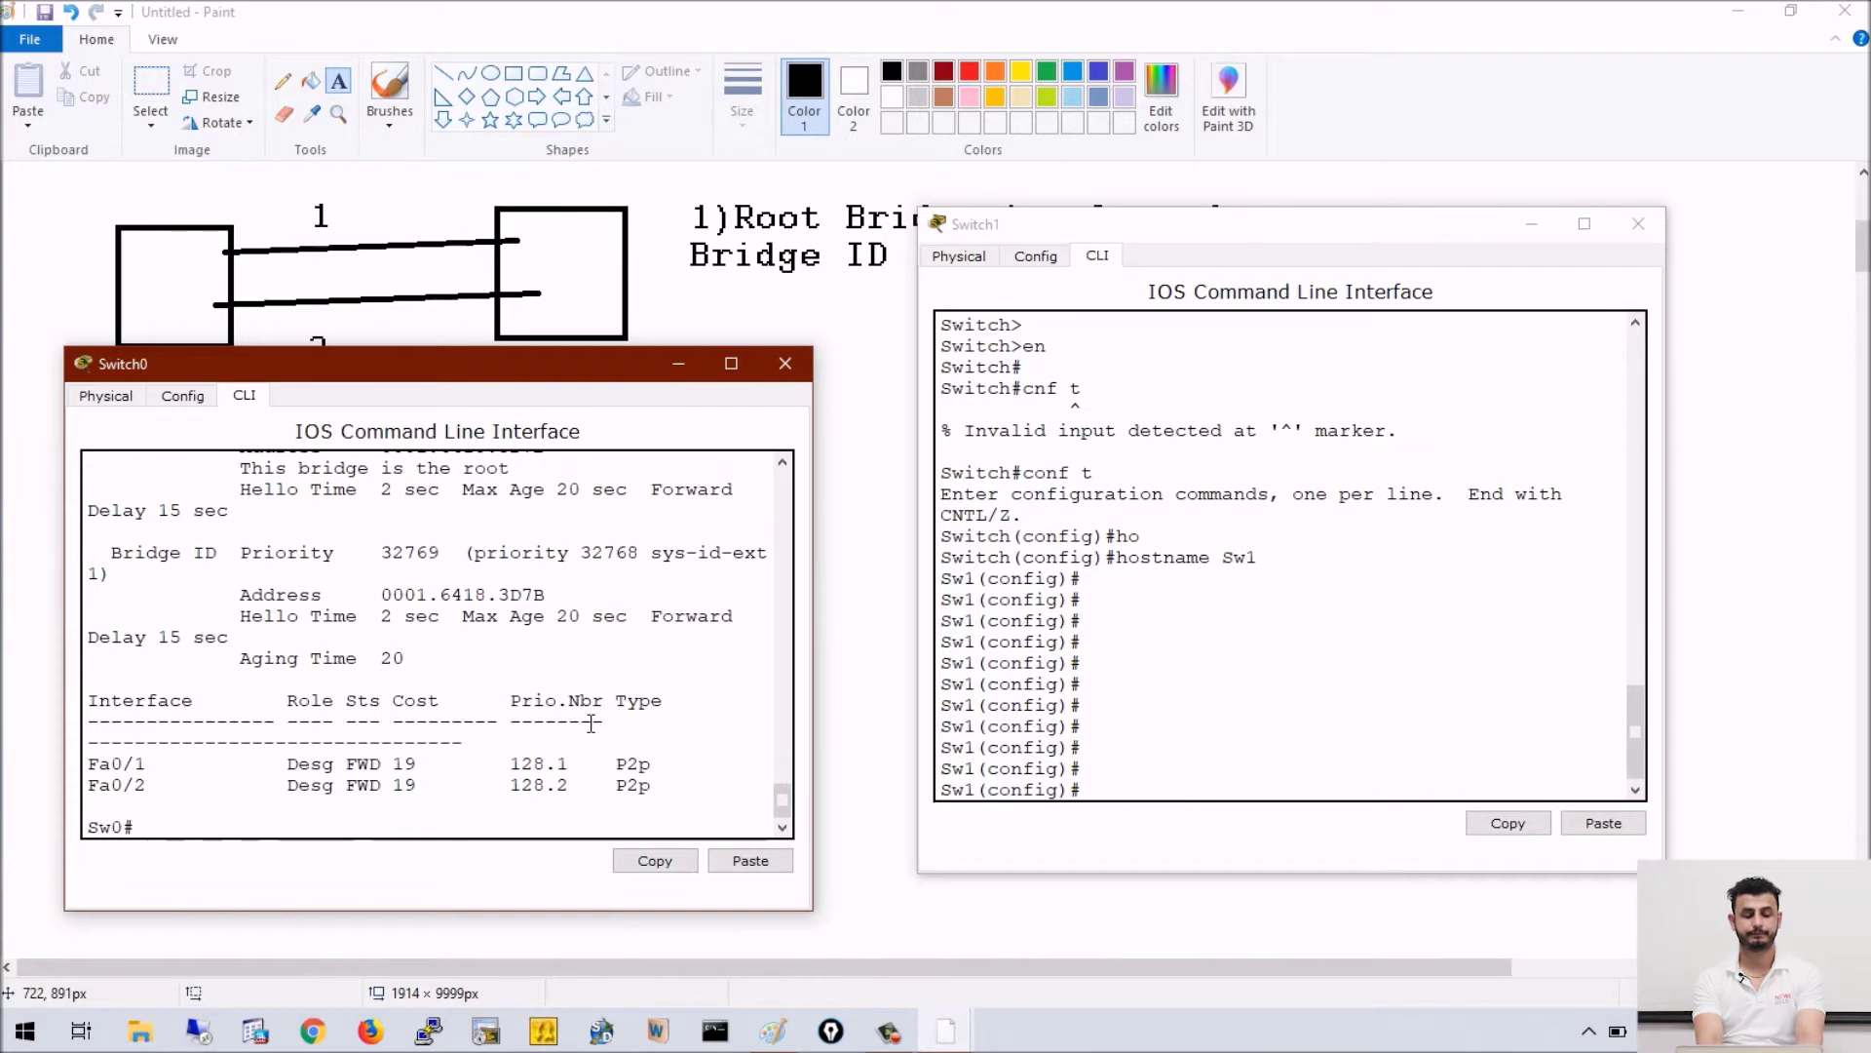
{"action": "left_click_drag", "start_coordinate": [632, 347], "coordinate": [585, 109]}
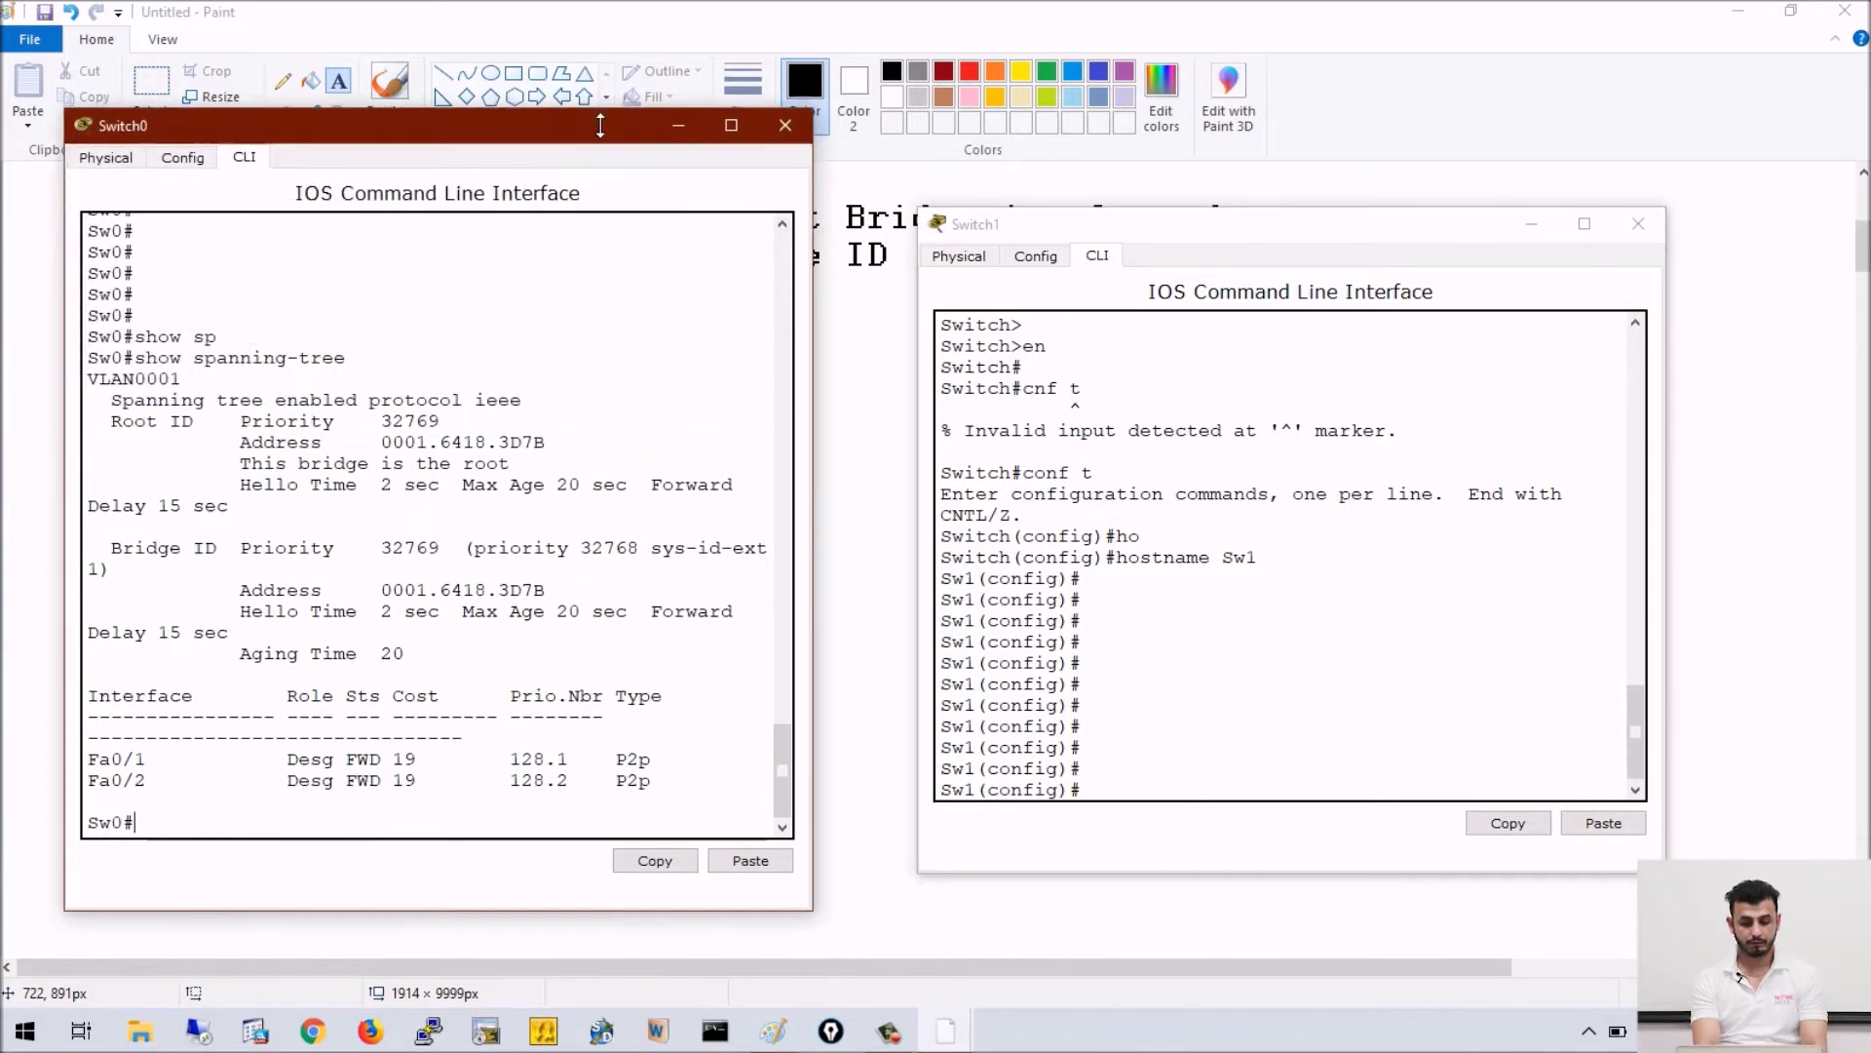
- Highlight the Bridge ID priority in Sw0's spanning-tree output
{"action": "left_click_drag", "start_coordinate": [100, 555], "coordinate": [452, 562]}
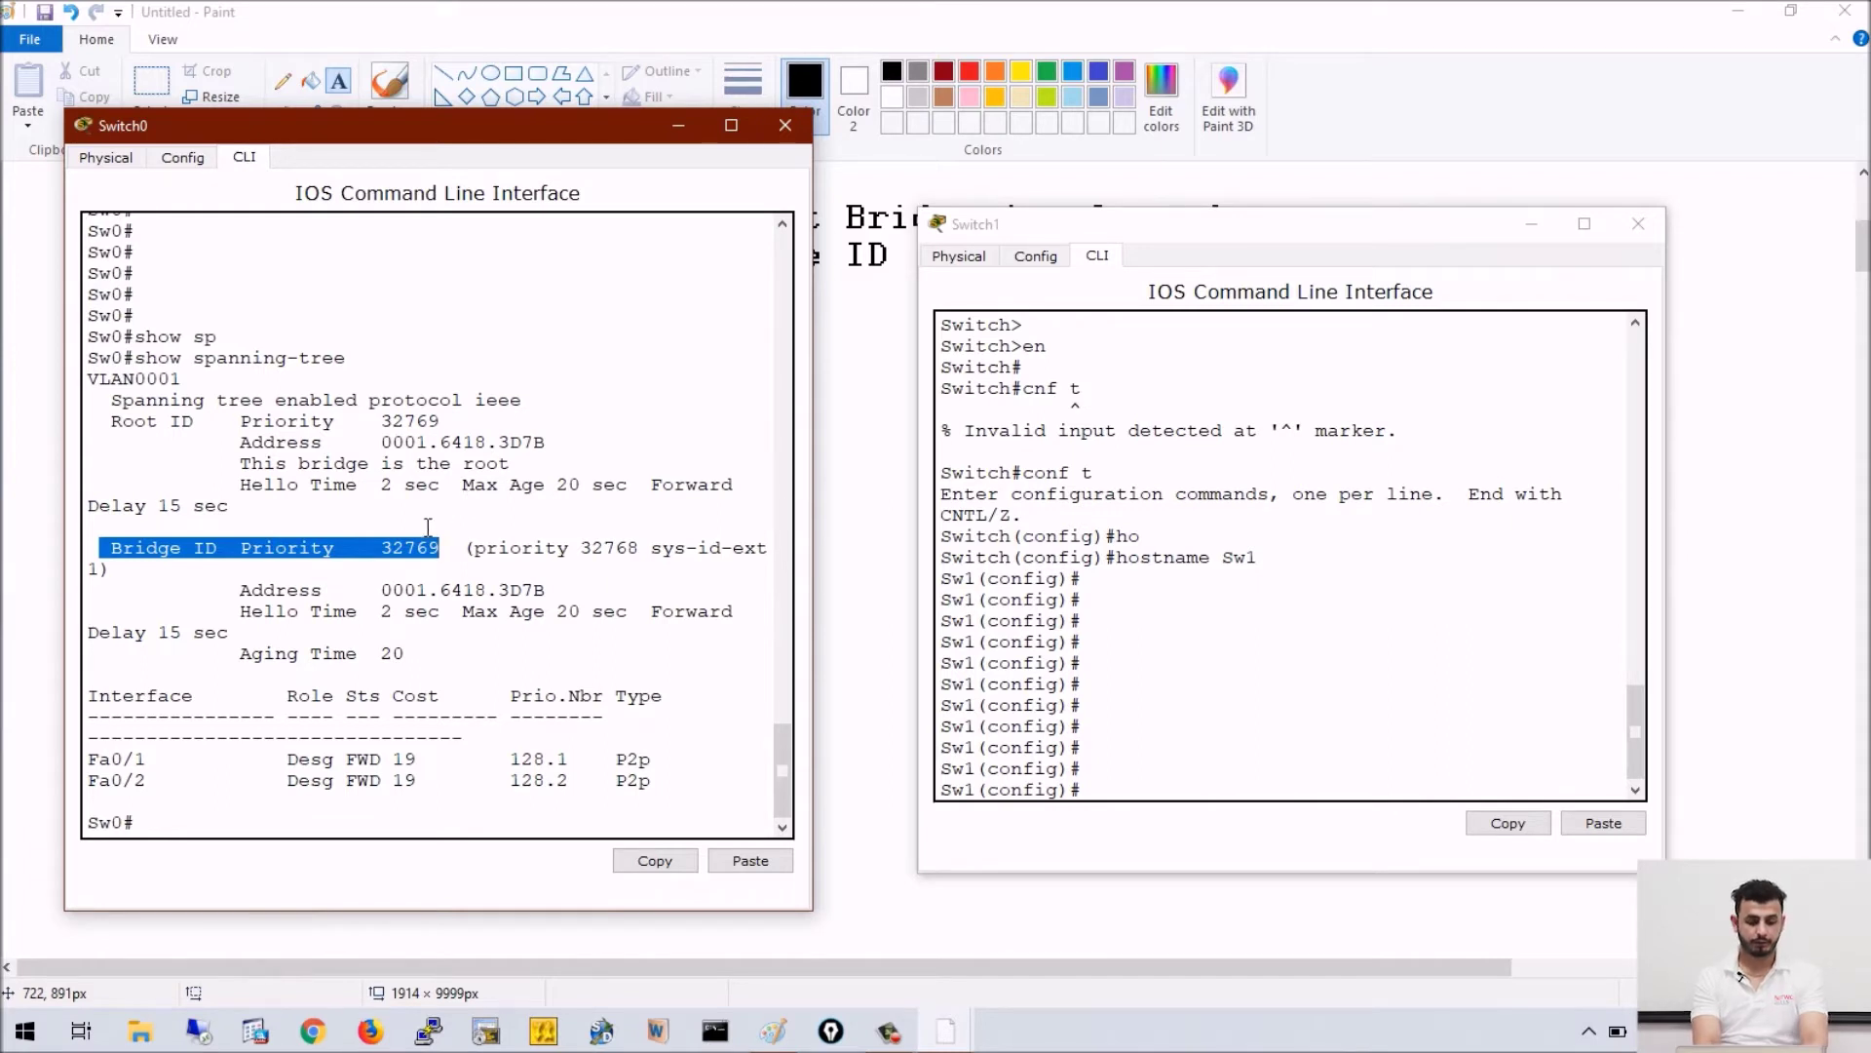
{"action": "left_click", "coordinate": [381, 535]}
{"action": "left_click_drag", "start_coordinate": [370, 553], "coordinate": [449, 561]}
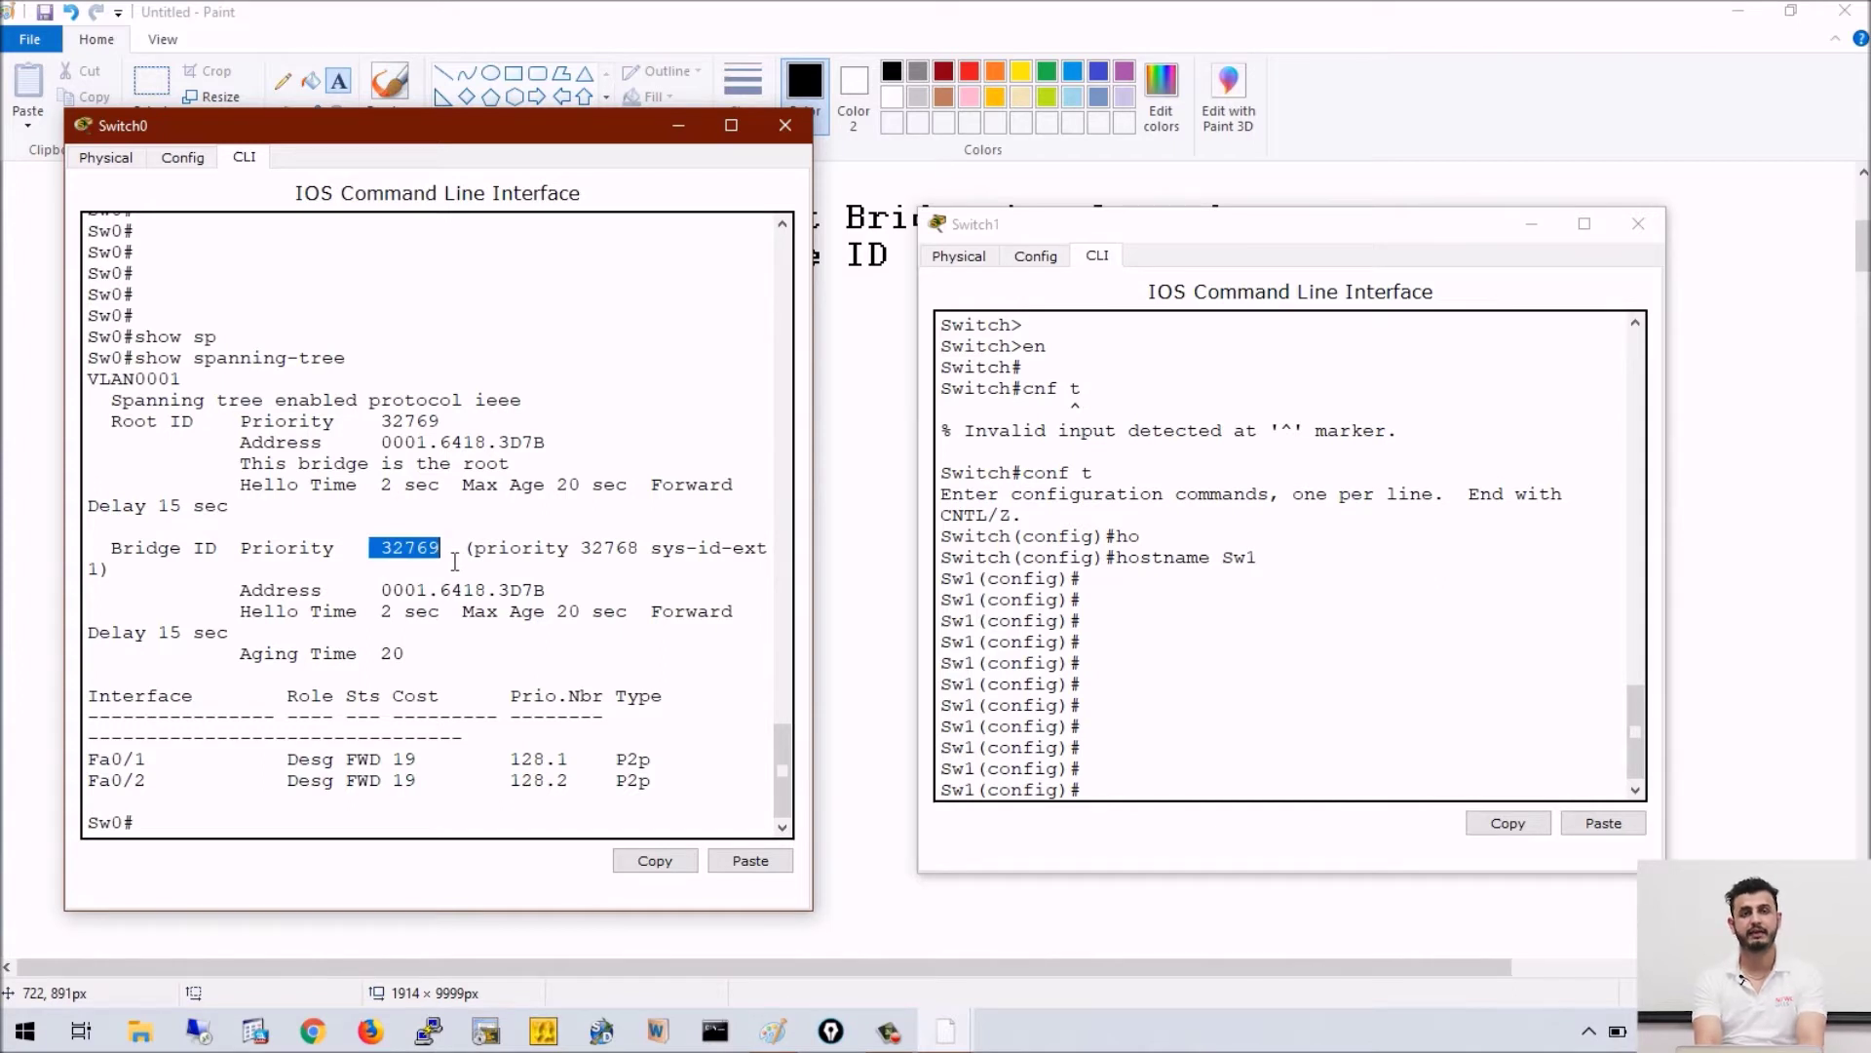
- Leave configuration mode on Sw1 and run show spanning-tree there
{"action": "left_click", "coordinate": [1307, 700]}
{"action": "key", "text": "ctrl+z"}
{"action": "key", "text": "Return"}
{"action": "key", "text": "Return"}
{"action": "type", "text": "show spanning-tree"}
{"action": "key", "text": "Return"}
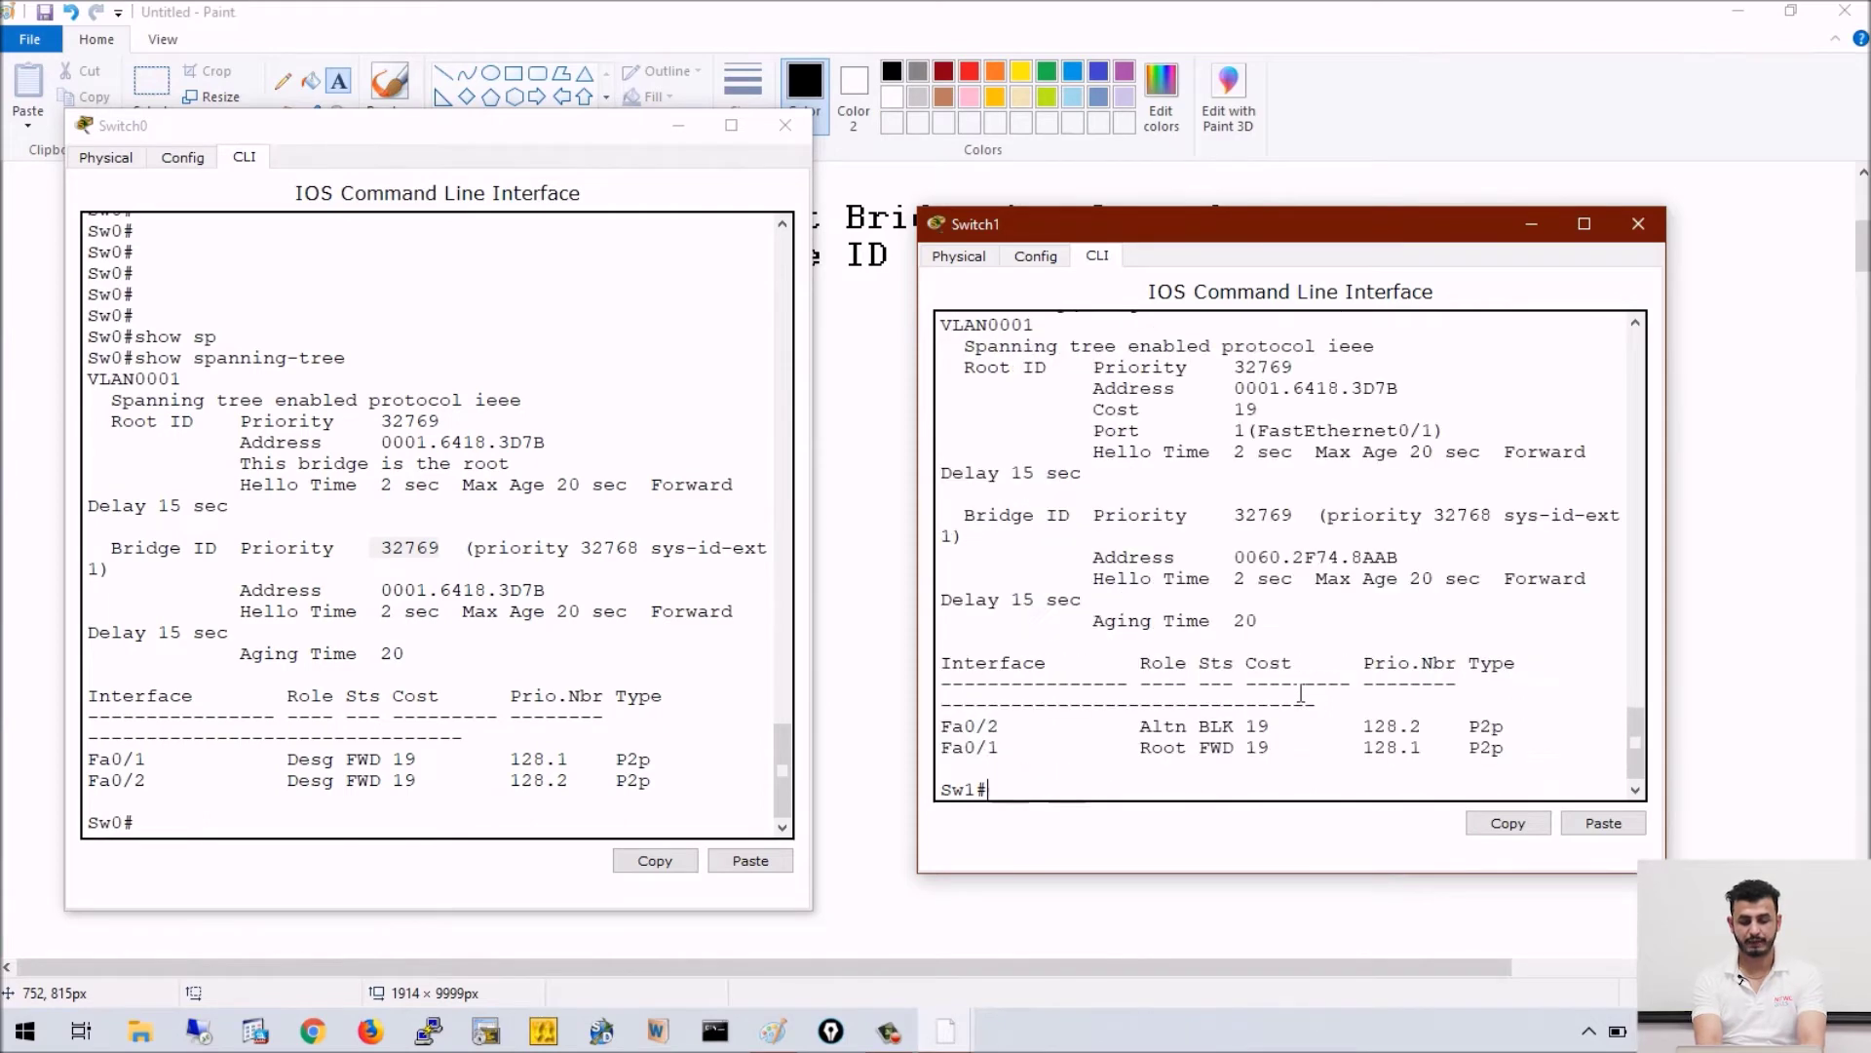
- Highlight Sw1's Bridge ID priority and compare the Bridge ID addresses of both switches
{"action": "left_click_drag", "start_coordinate": [1234, 517], "coordinate": [1330, 527]}
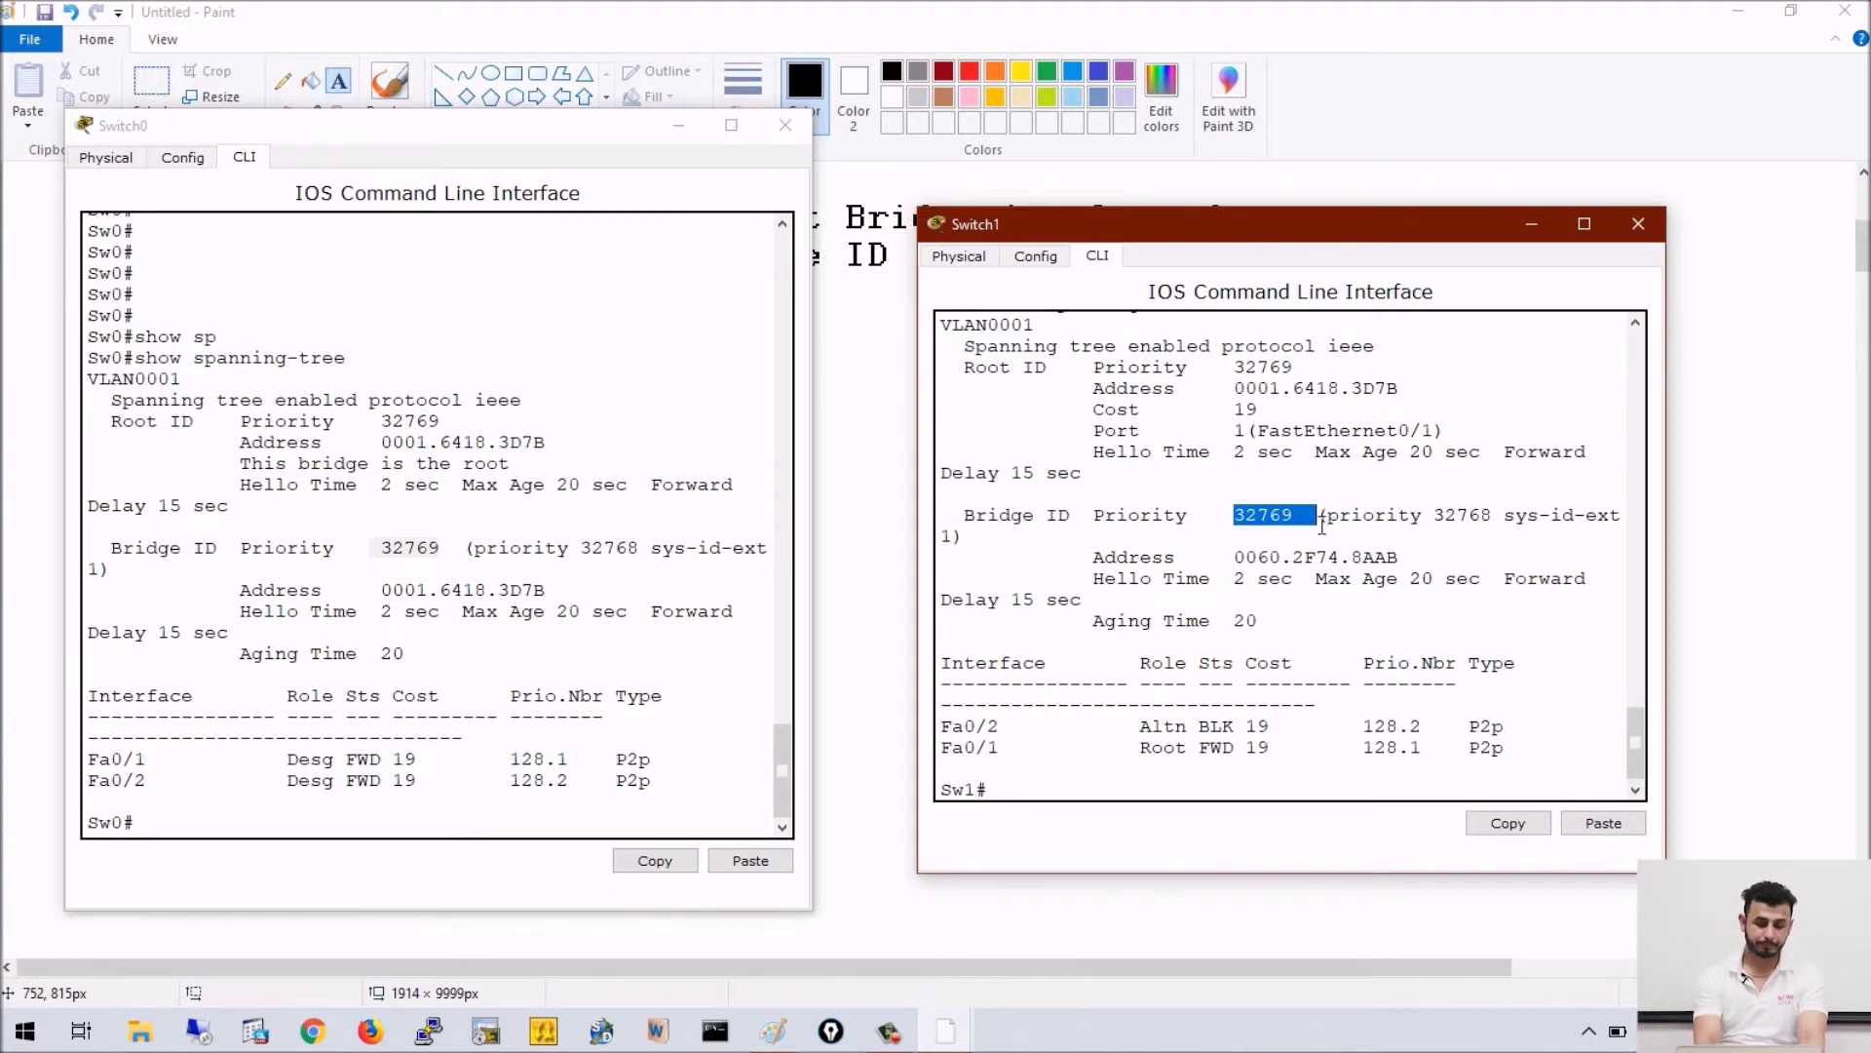
{"action": "left_click", "coordinate": [649, 585]}
{"action": "key", "text": "Return"}
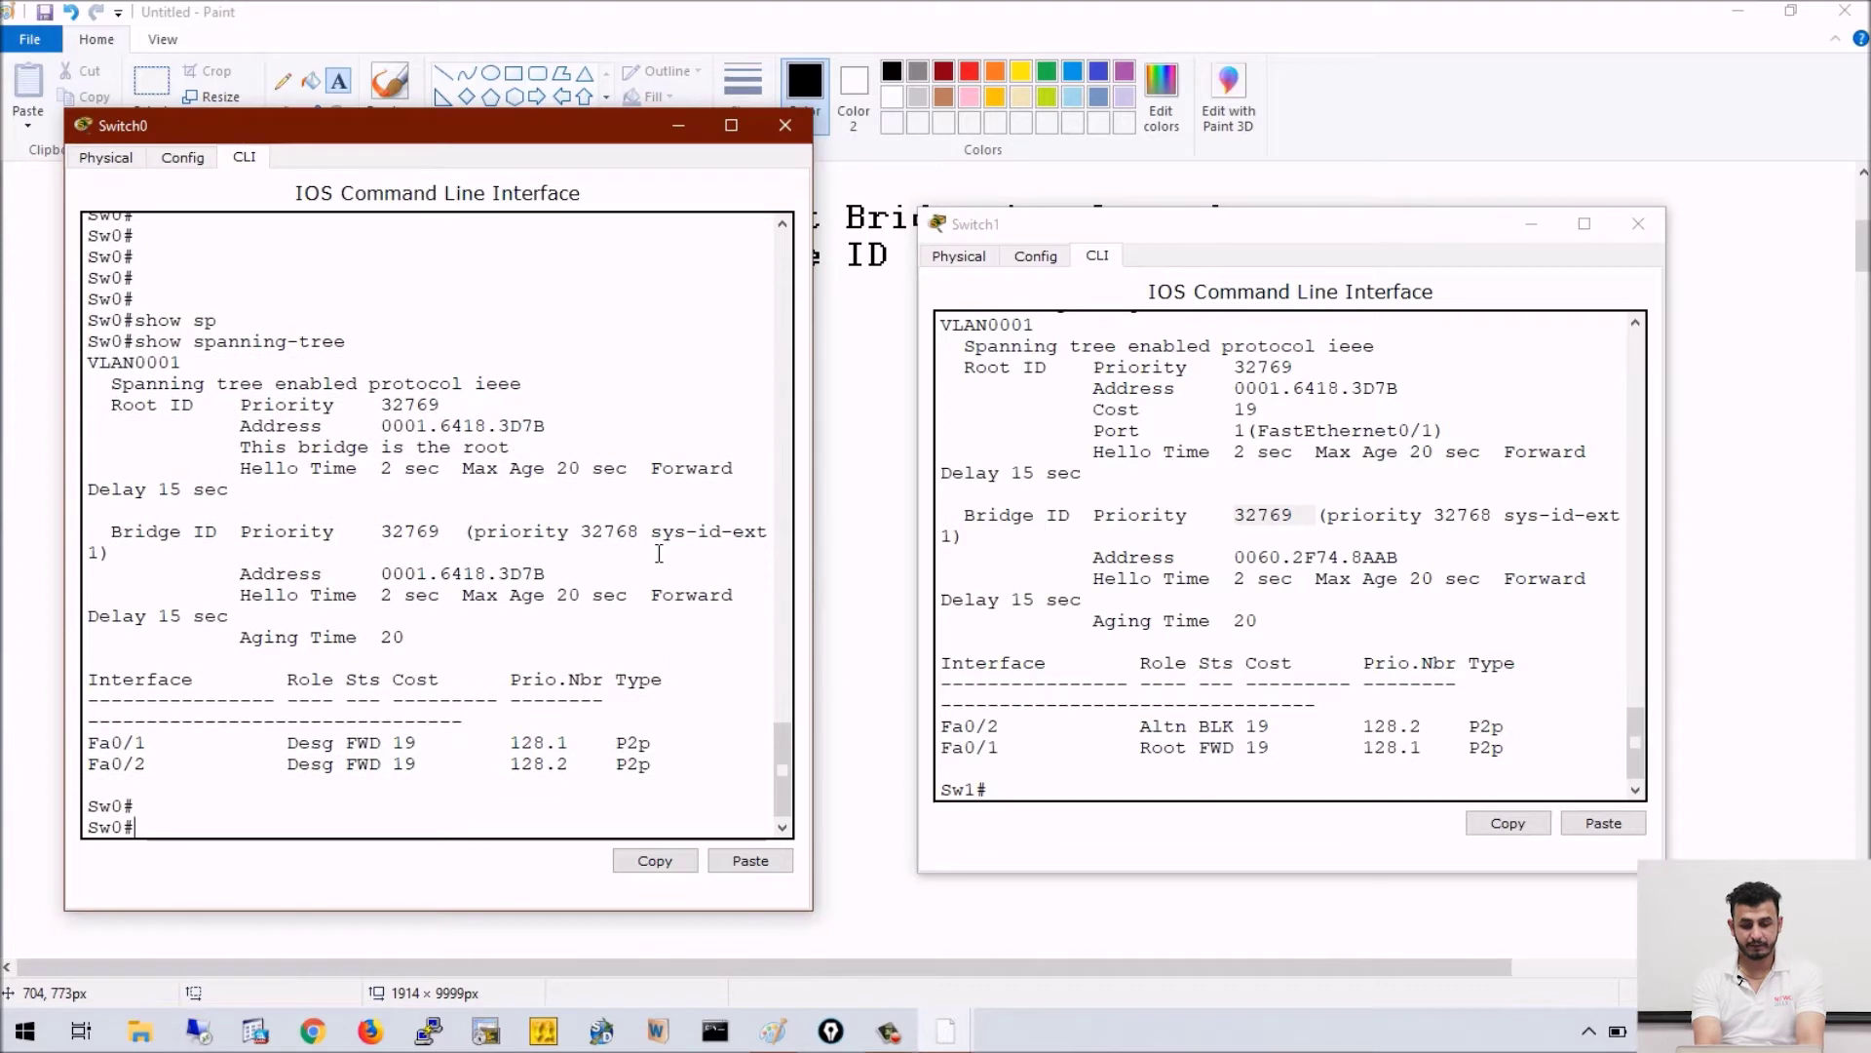
{"action": "key", "text": "Return"}
{"action": "left_click_drag", "start_coordinate": [359, 553], "coordinate": [569, 568]}
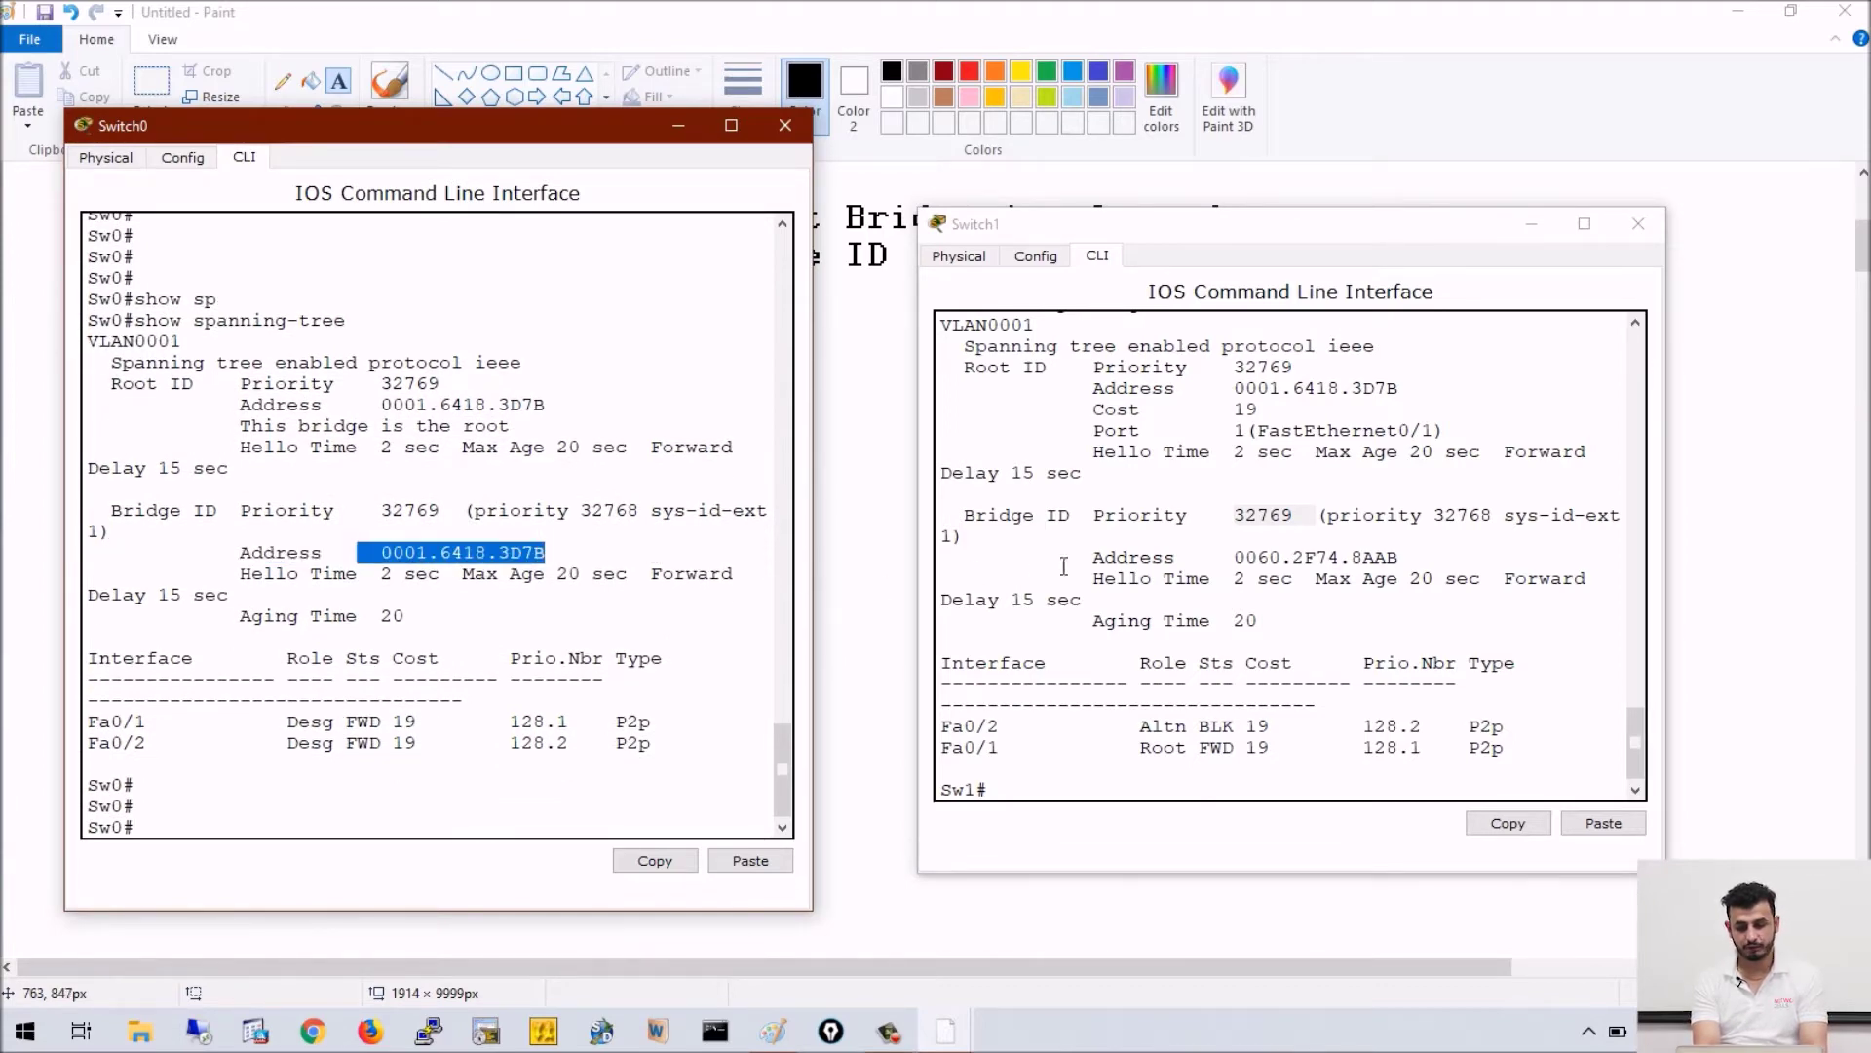
{"action": "left_click_drag", "start_coordinate": [1228, 564], "coordinate": [1400, 568]}
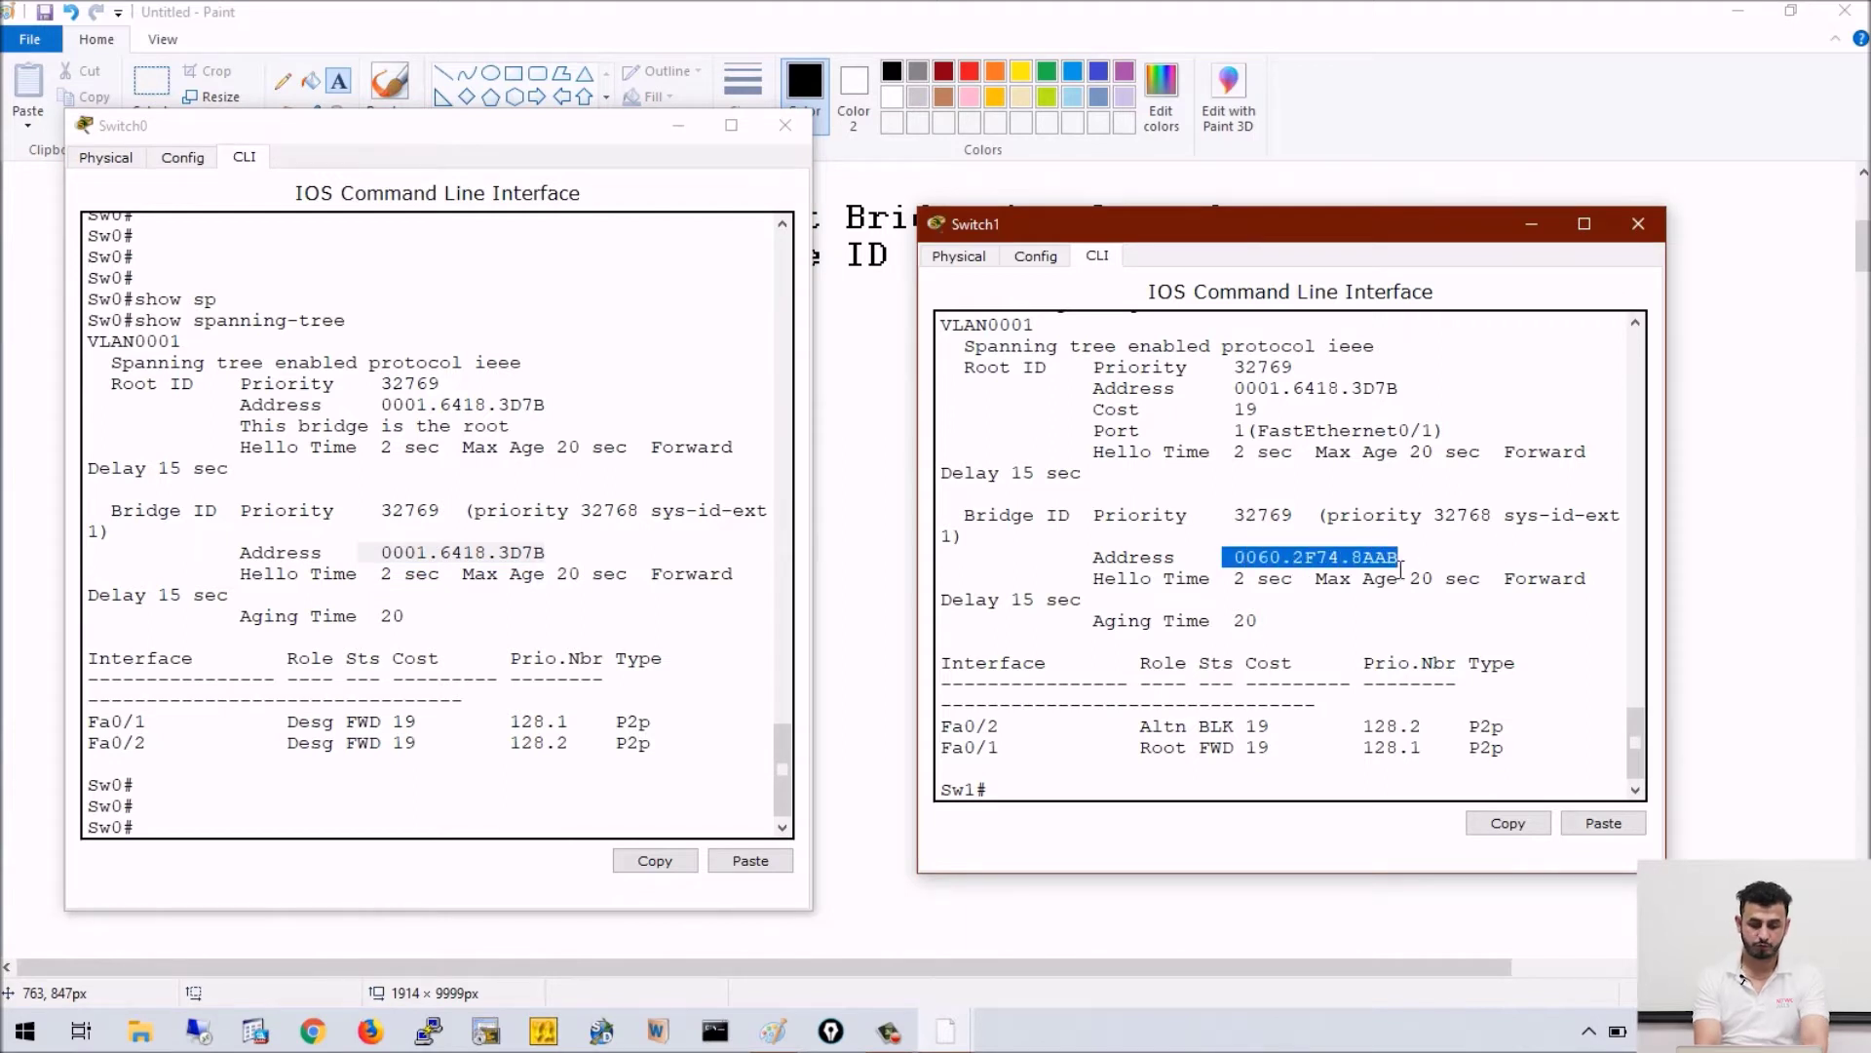
- Examine the Root ID section of Sw0's output and highlight the line "This bridge is the root"
{"action": "left_click", "coordinate": [409, 554]}
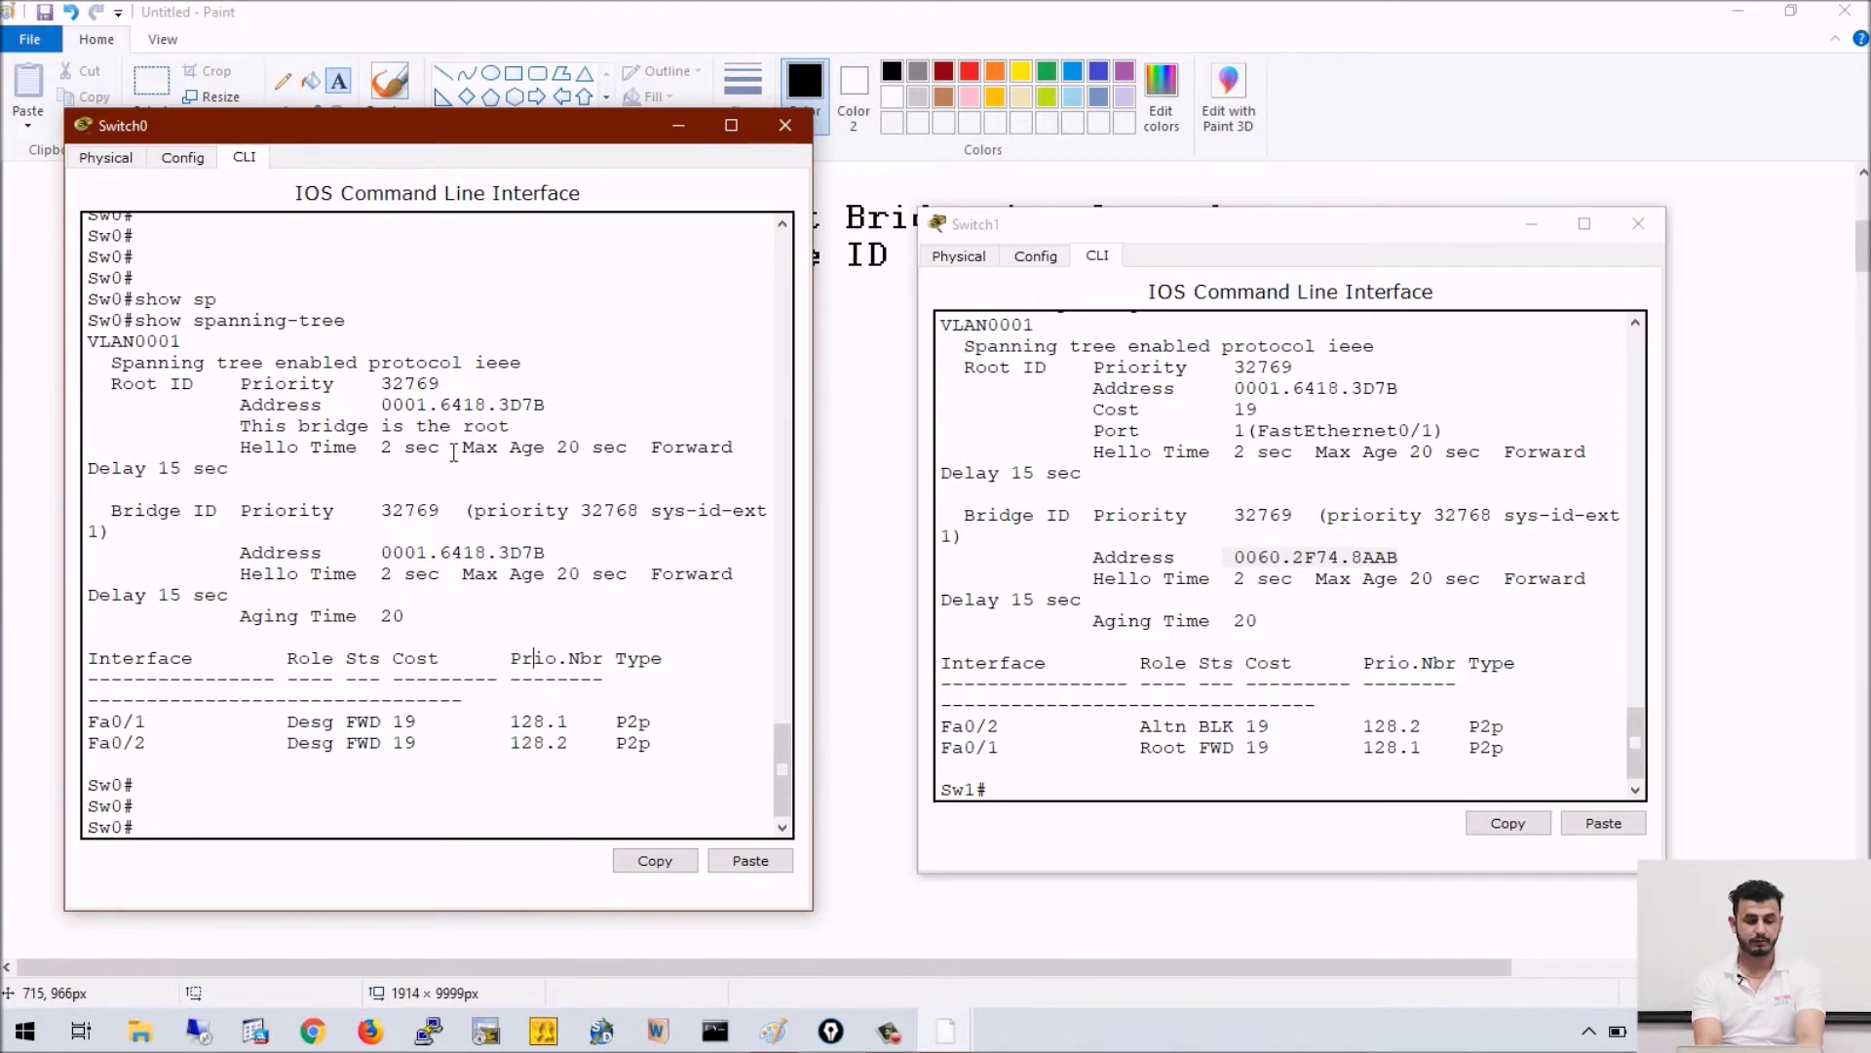
{"action": "left_click_drag", "start_coordinate": [120, 403], "coordinate": [419, 390]}
{"action": "left_click", "coordinate": [446, 390]}
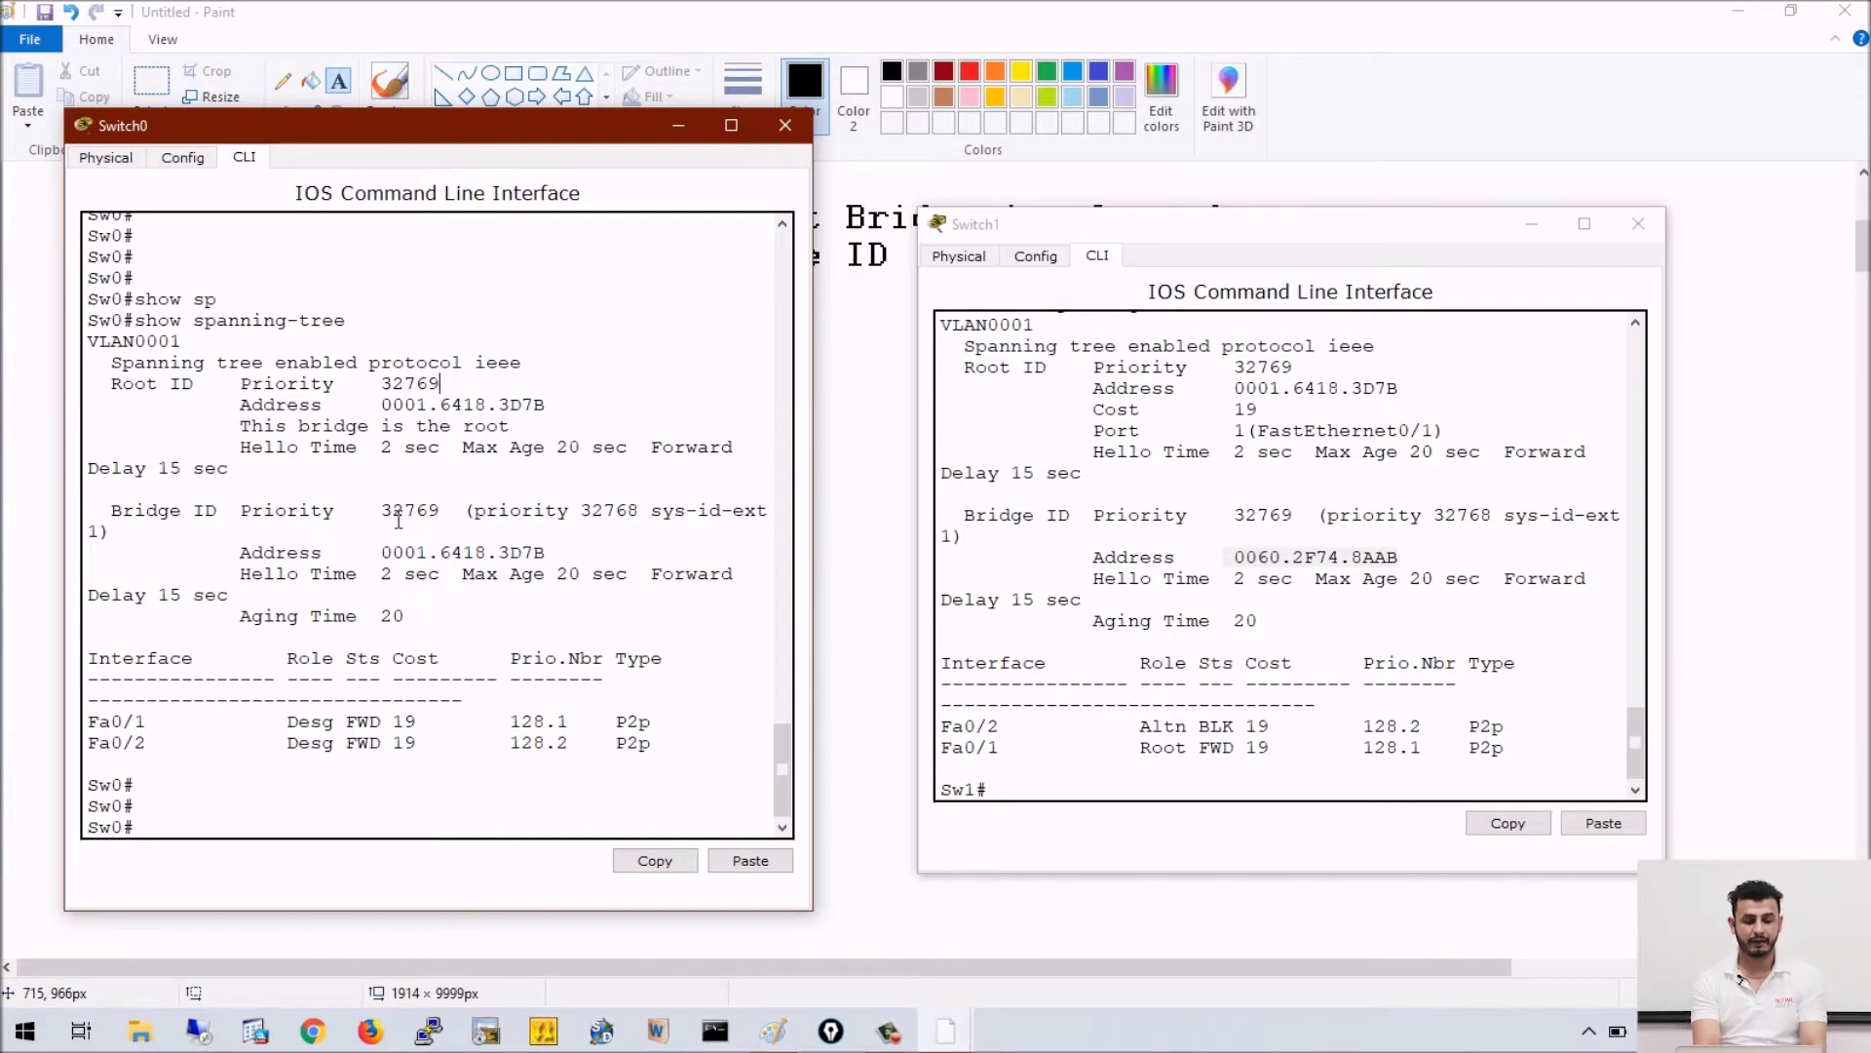
{"action": "left_click_drag", "start_coordinate": [239, 432], "coordinate": [538, 432]}
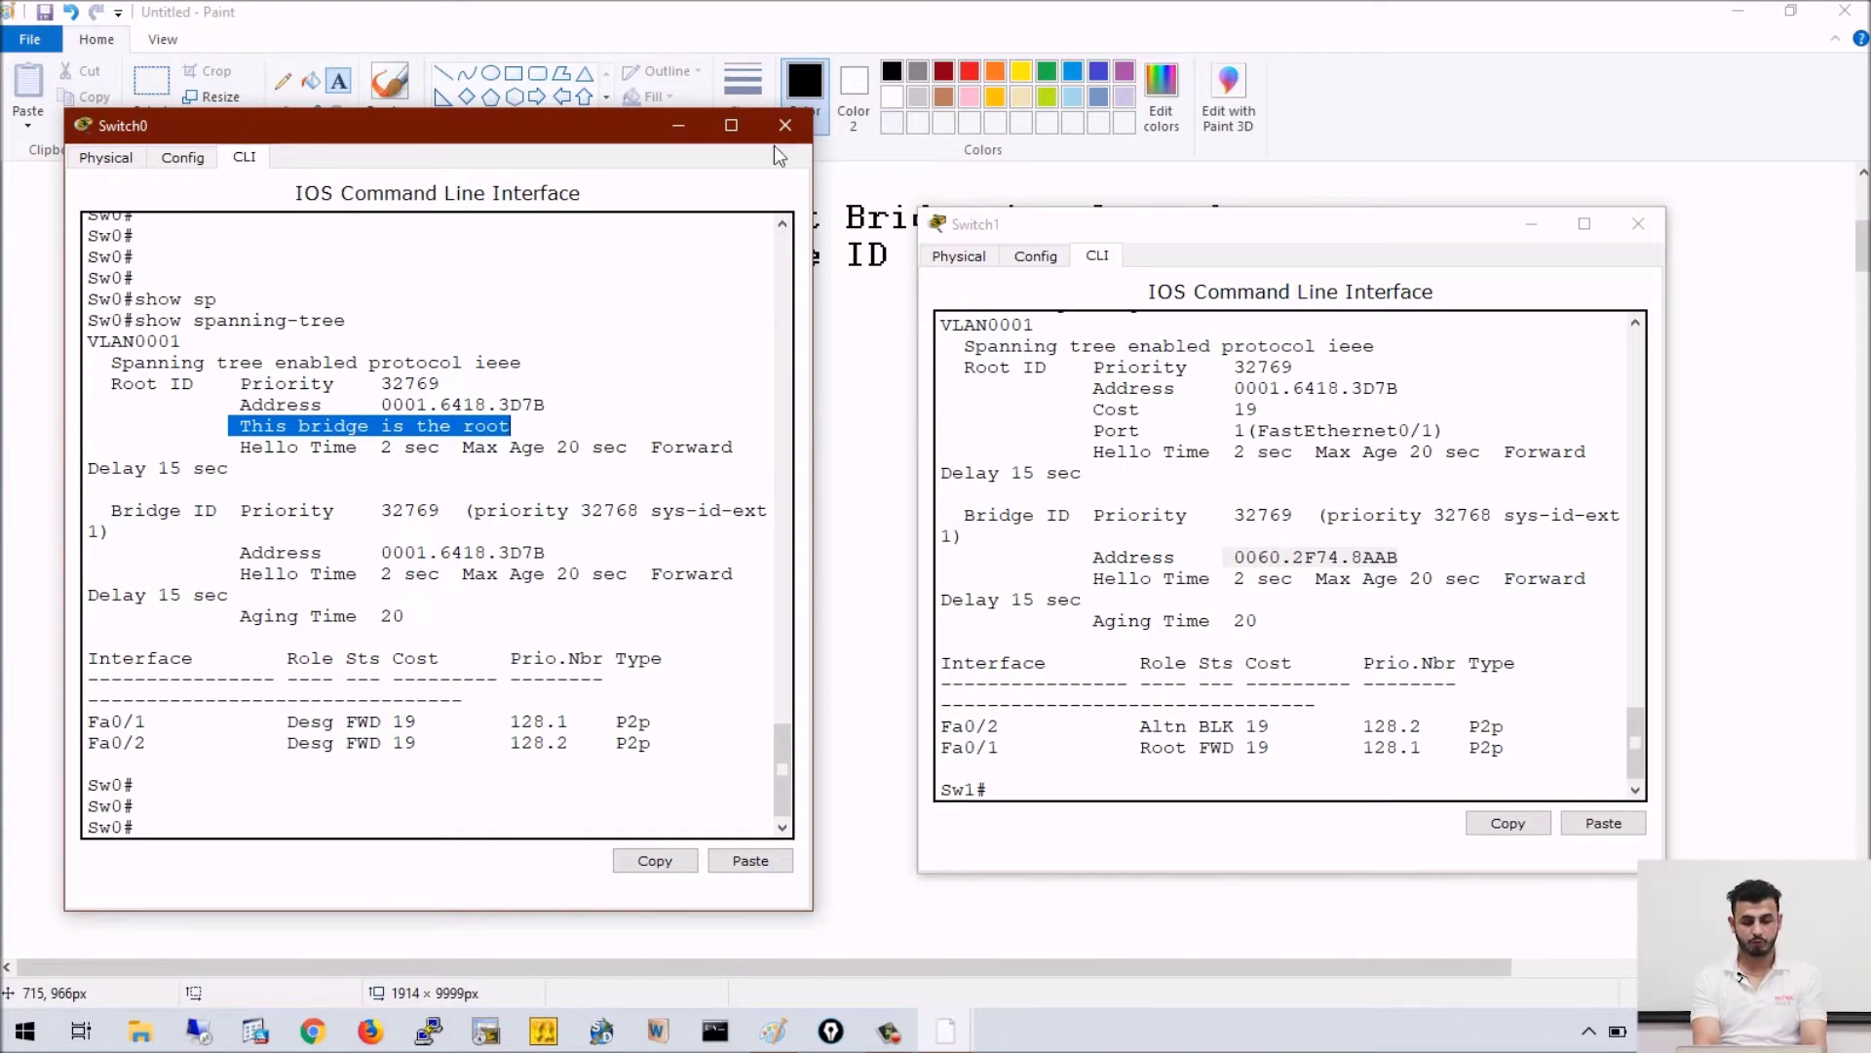
- Minimize both switch windows to return to Paint, and label Sw0 as "Root Bridge" and Sw1 as "Non Root Bridge"
{"action": "left_click", "coordinate": [1532, 224]}
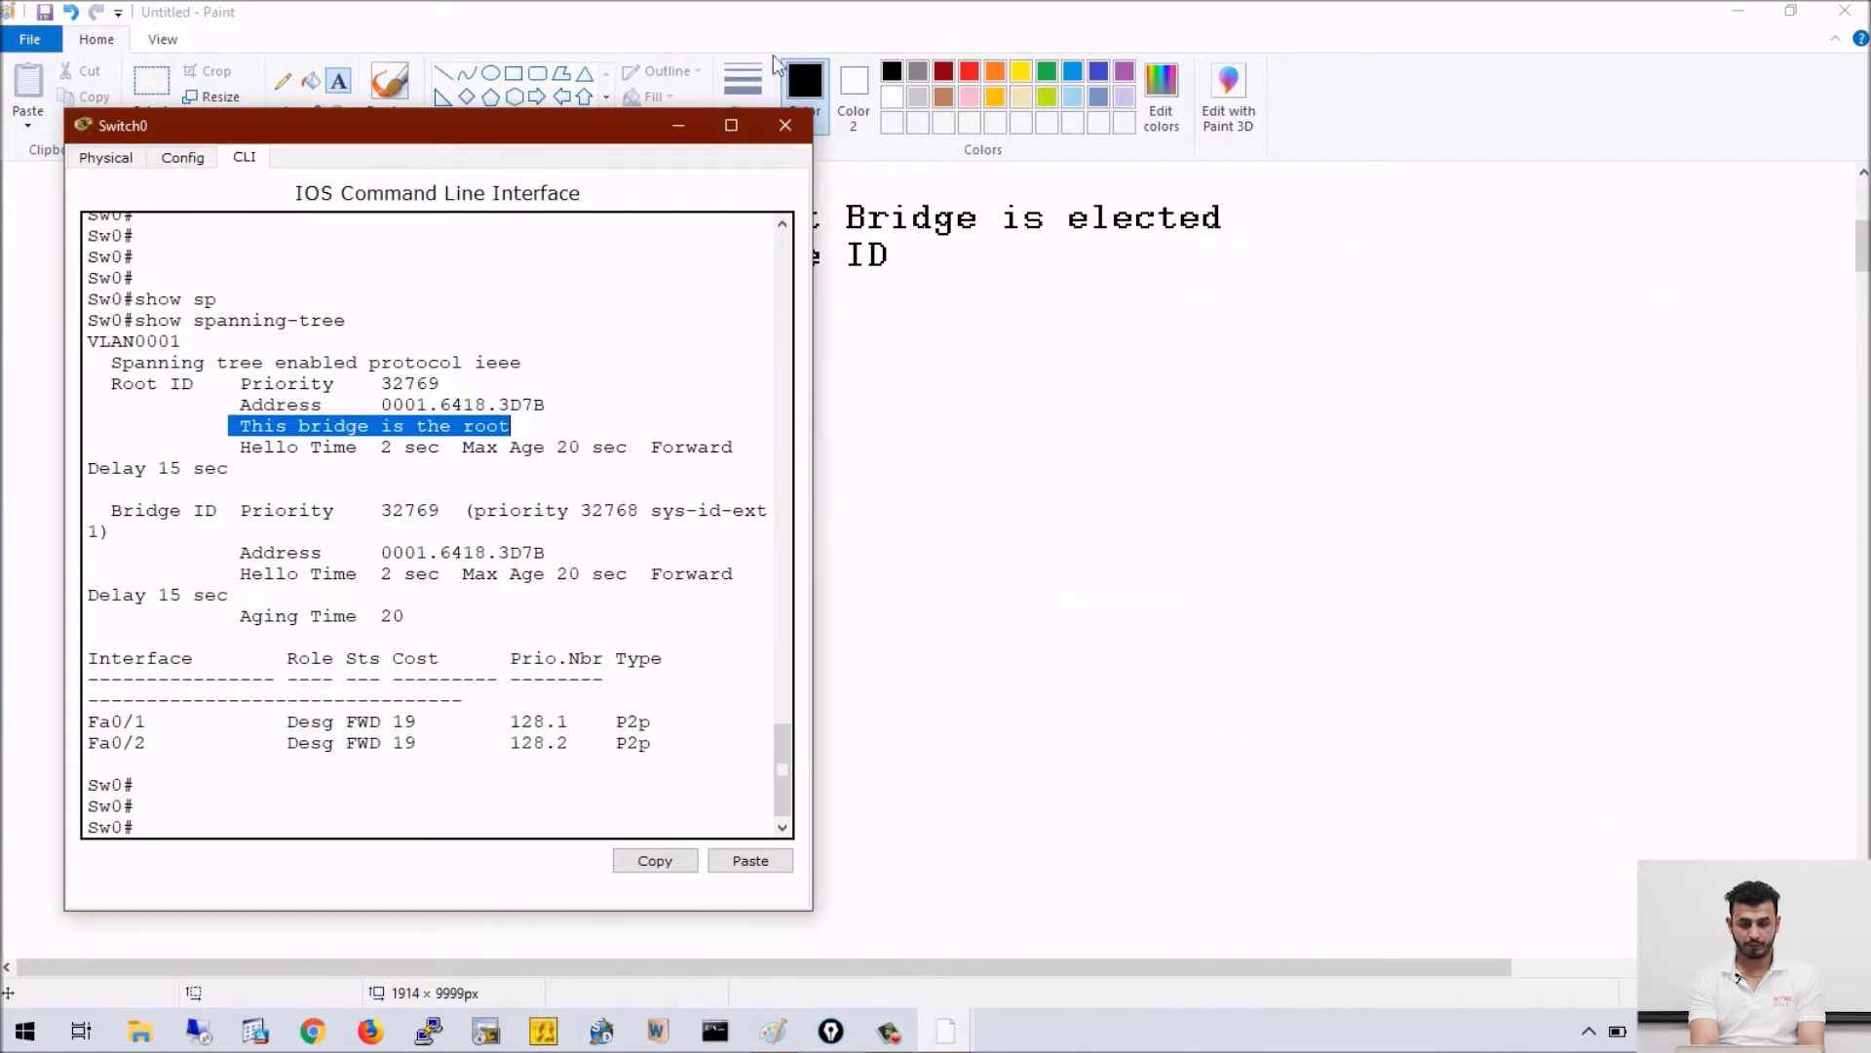
{"action": "left_click", "coordinate": [686, 126]}
{"action": "left_click_drag", "start_coordinate": [91, 459], "coordinate": [519, 599]}
{"action": "type", "text": "Root Bridge"}
{"action": "left_click", "coordinate": [639, 442]}
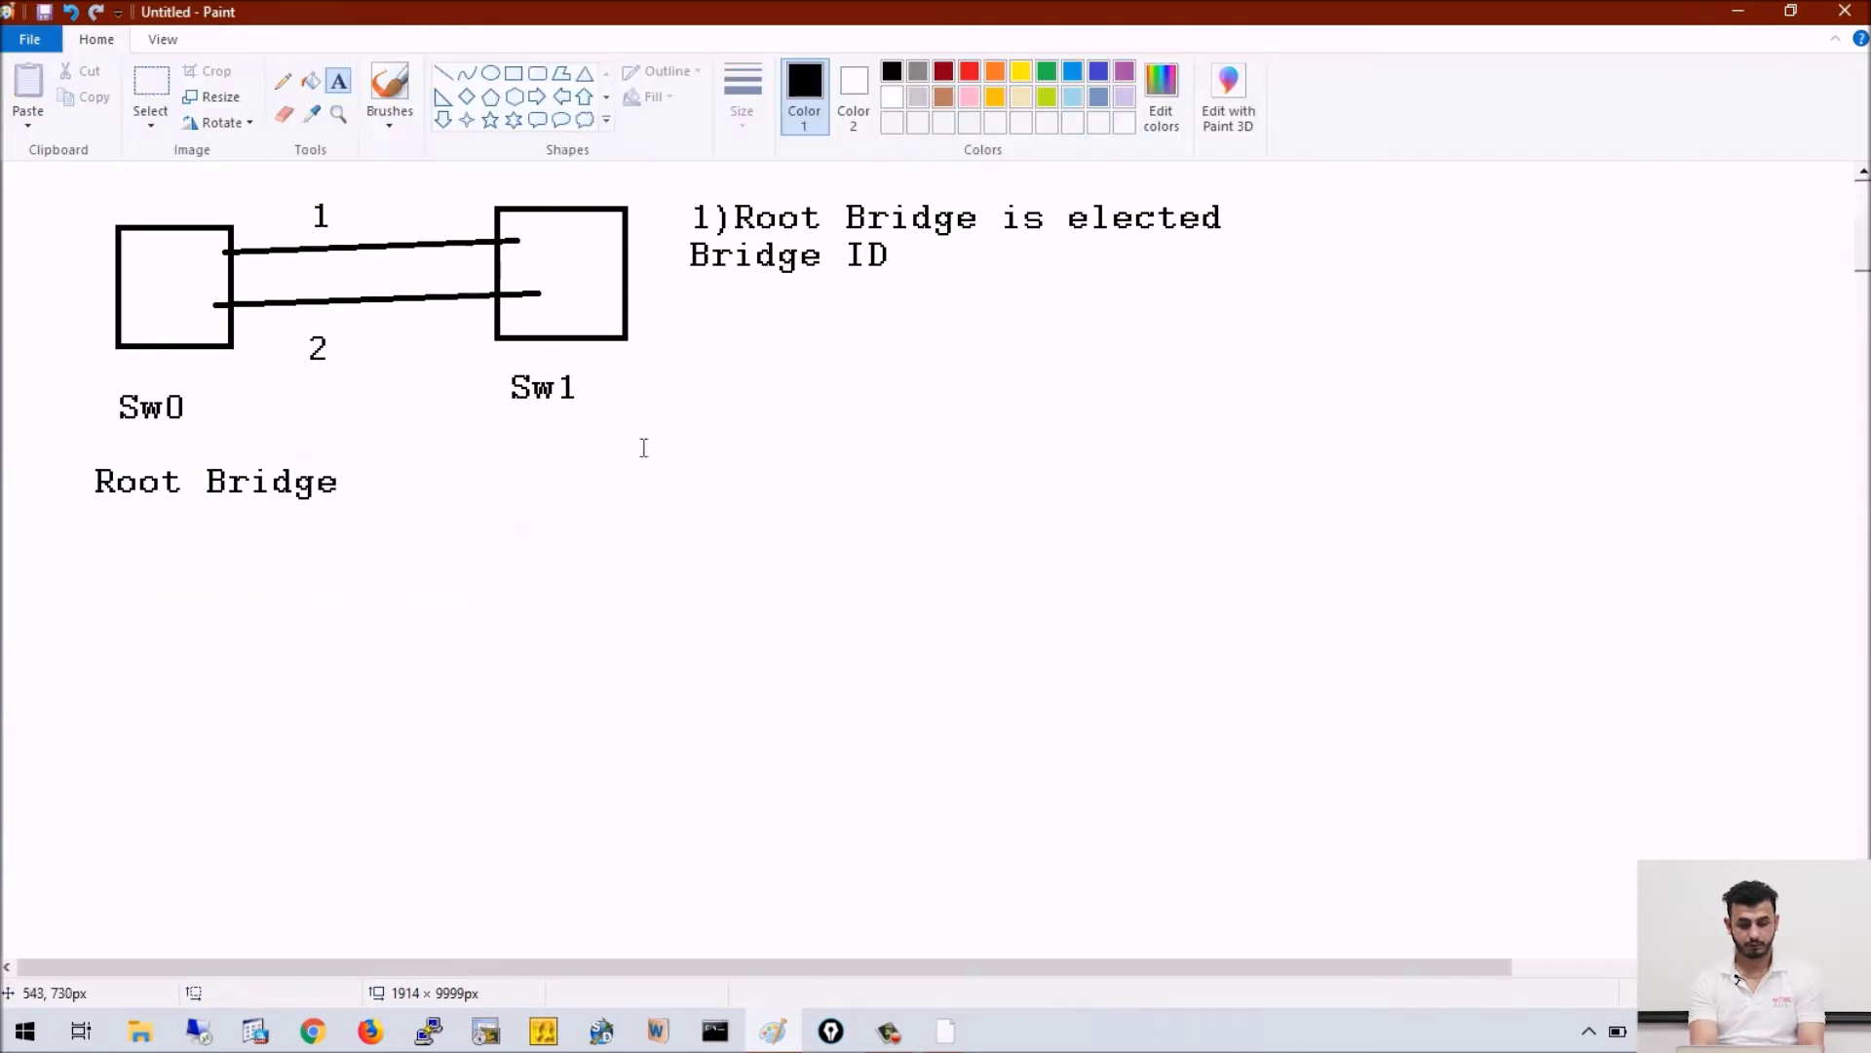
{"action": "left_click_drag", "start_coordinate": [519, 434], "coordinate": [1296, 739]}
{"action": "type", "text": "Non Root Bridge"}
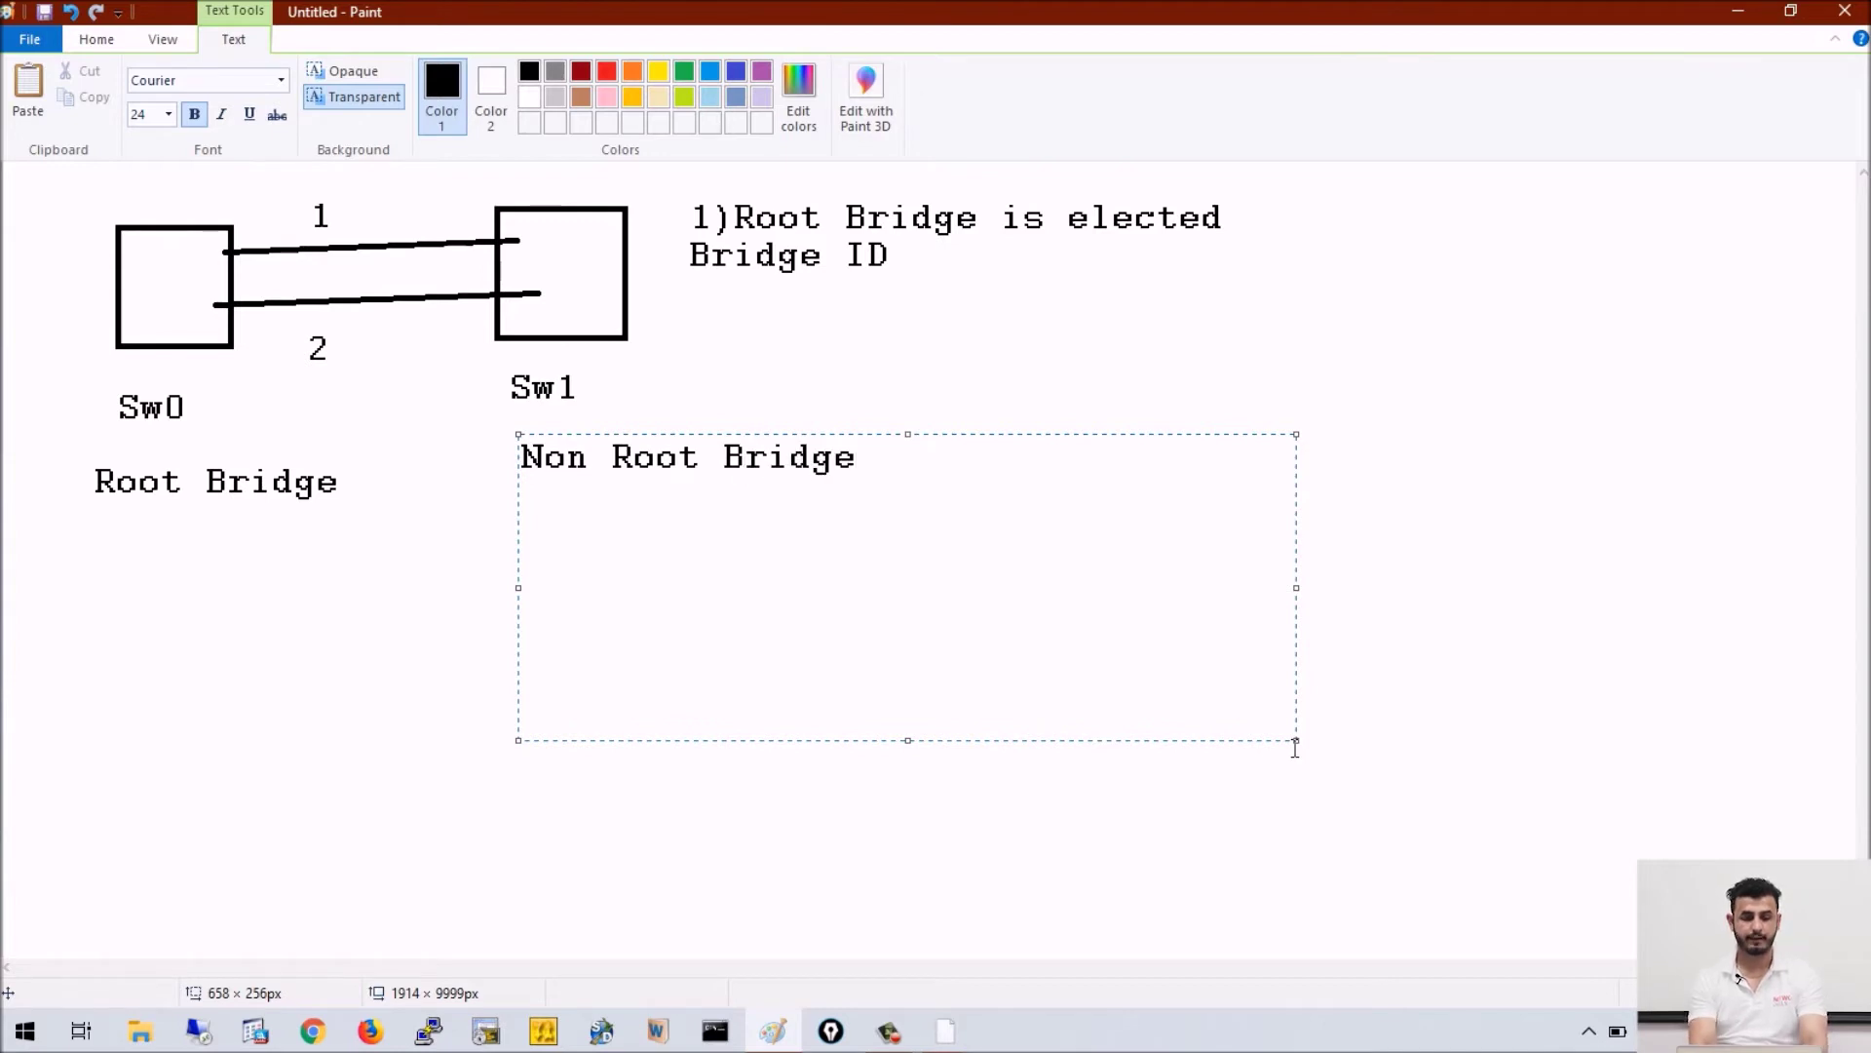
- Add the note "All ports on RB are designated" beneath the Root Bridge label
{"action": "left_click_drag", "start_coordinate": [98, 514], "coordinate": [387, 817]}
{"action": "type", "text": "All ports i"}
{"action": "type", "text": "n"}
{"action": "key", "text": "BackSpace"}
{"action": "key", "text": "BackSpace"}
{"action": "type", "text": "on RB are designated"}
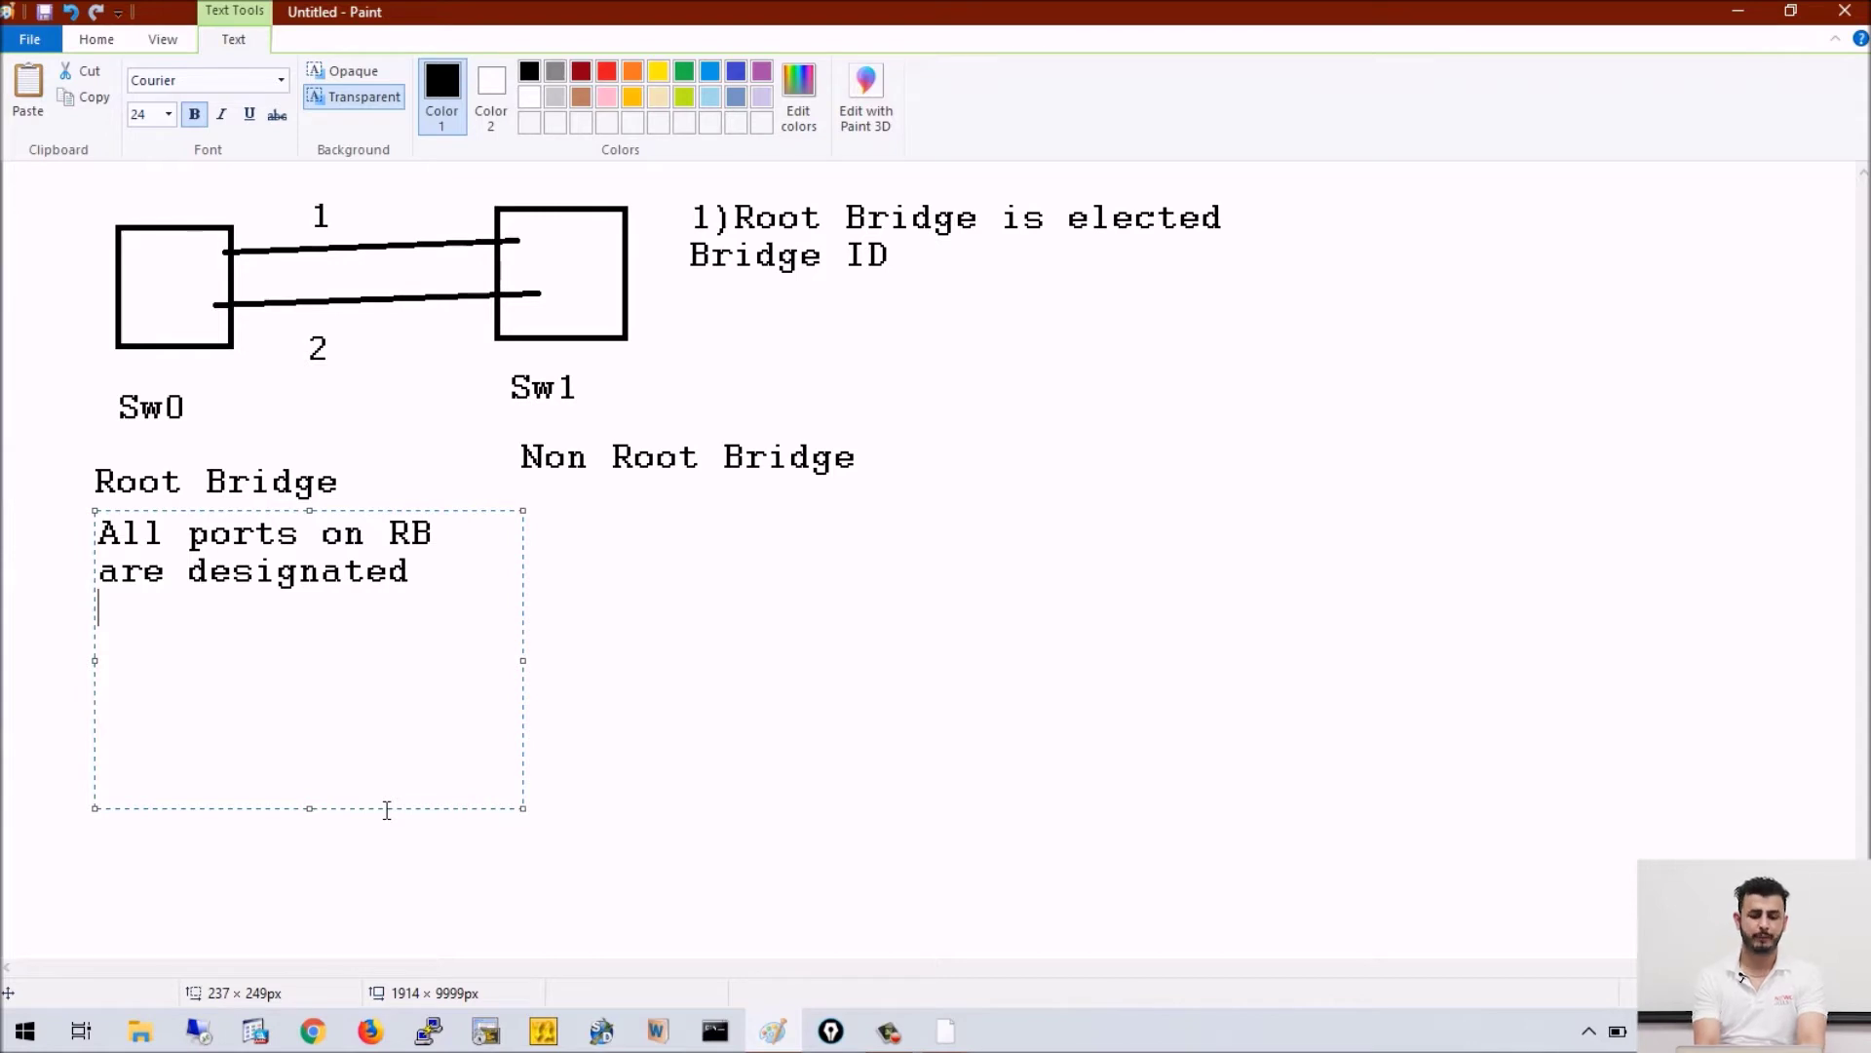
{"action": "left_click", "coordinate": [594, 536]}
- Add the note "Reciver and propogate them throughout the network" beneath the Non Root Bridge label
{"action": "left_click_drag", "start_coordinate": [501, 511], "coordinate": [1098, 732]}
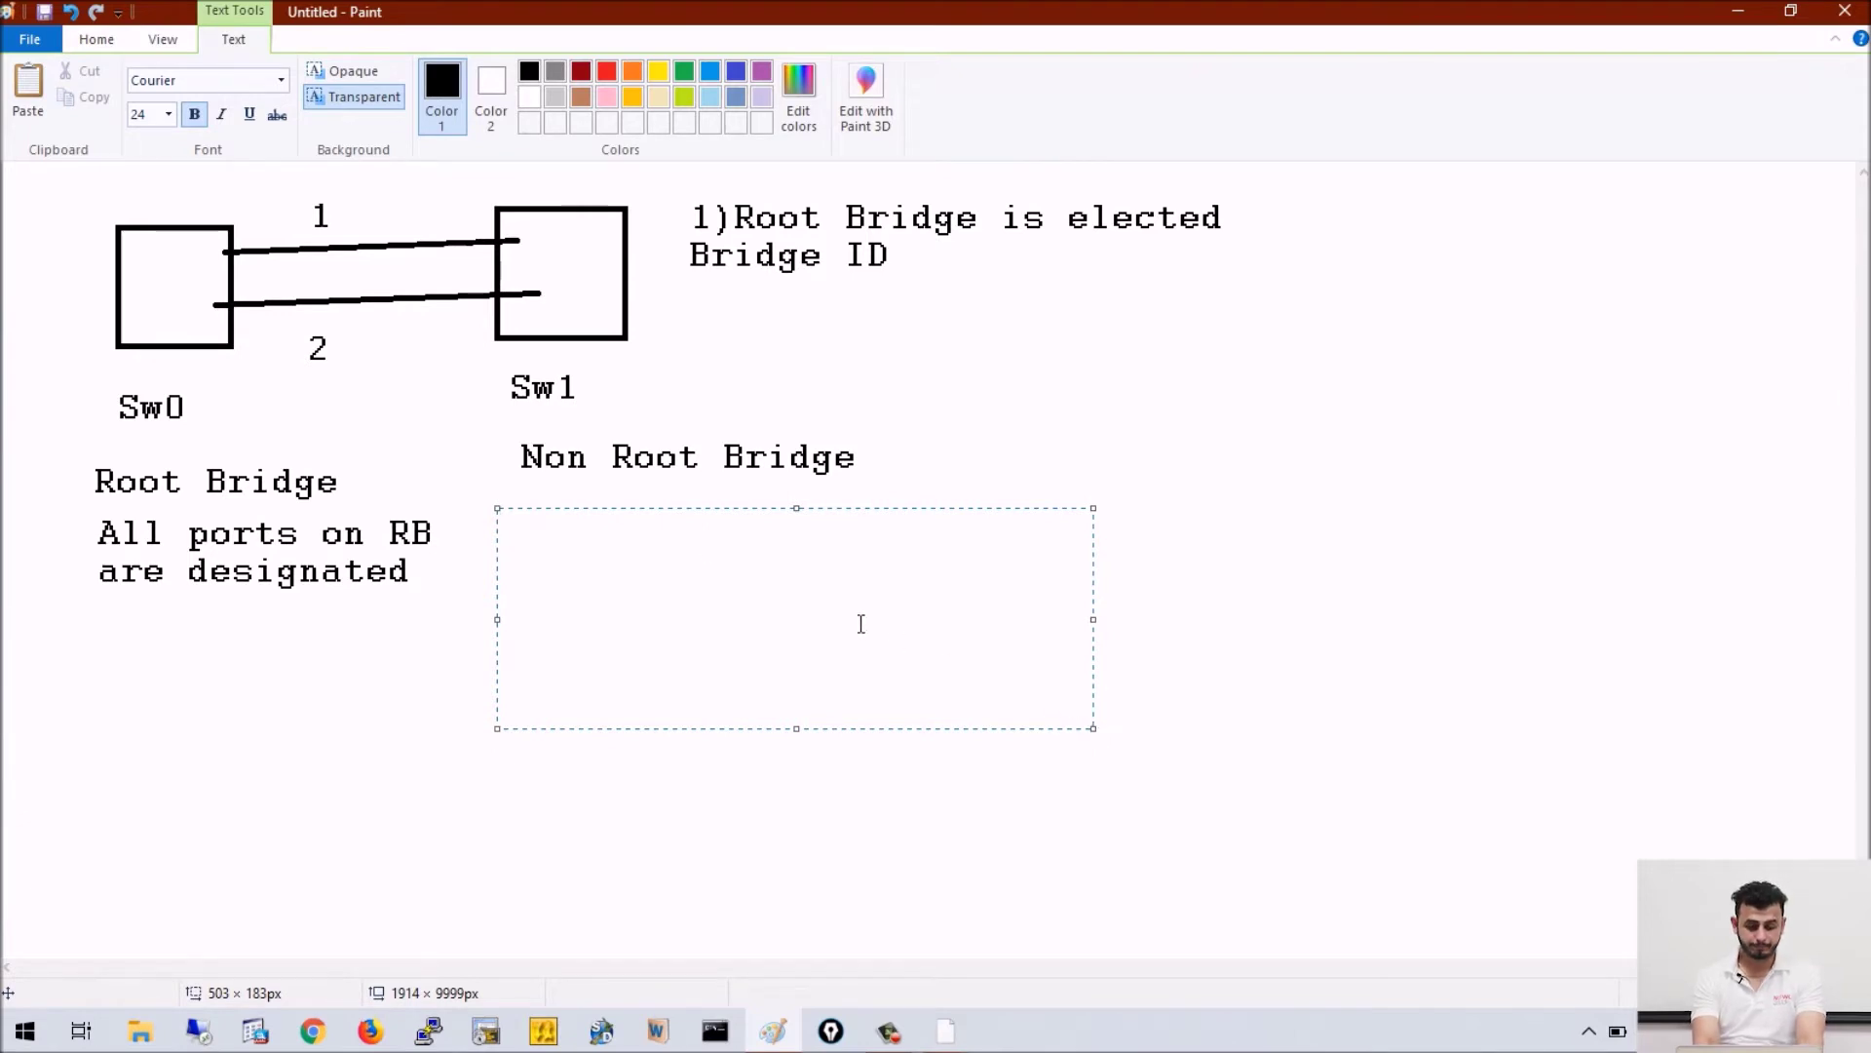
{"action": "type", "text": "Rev"}
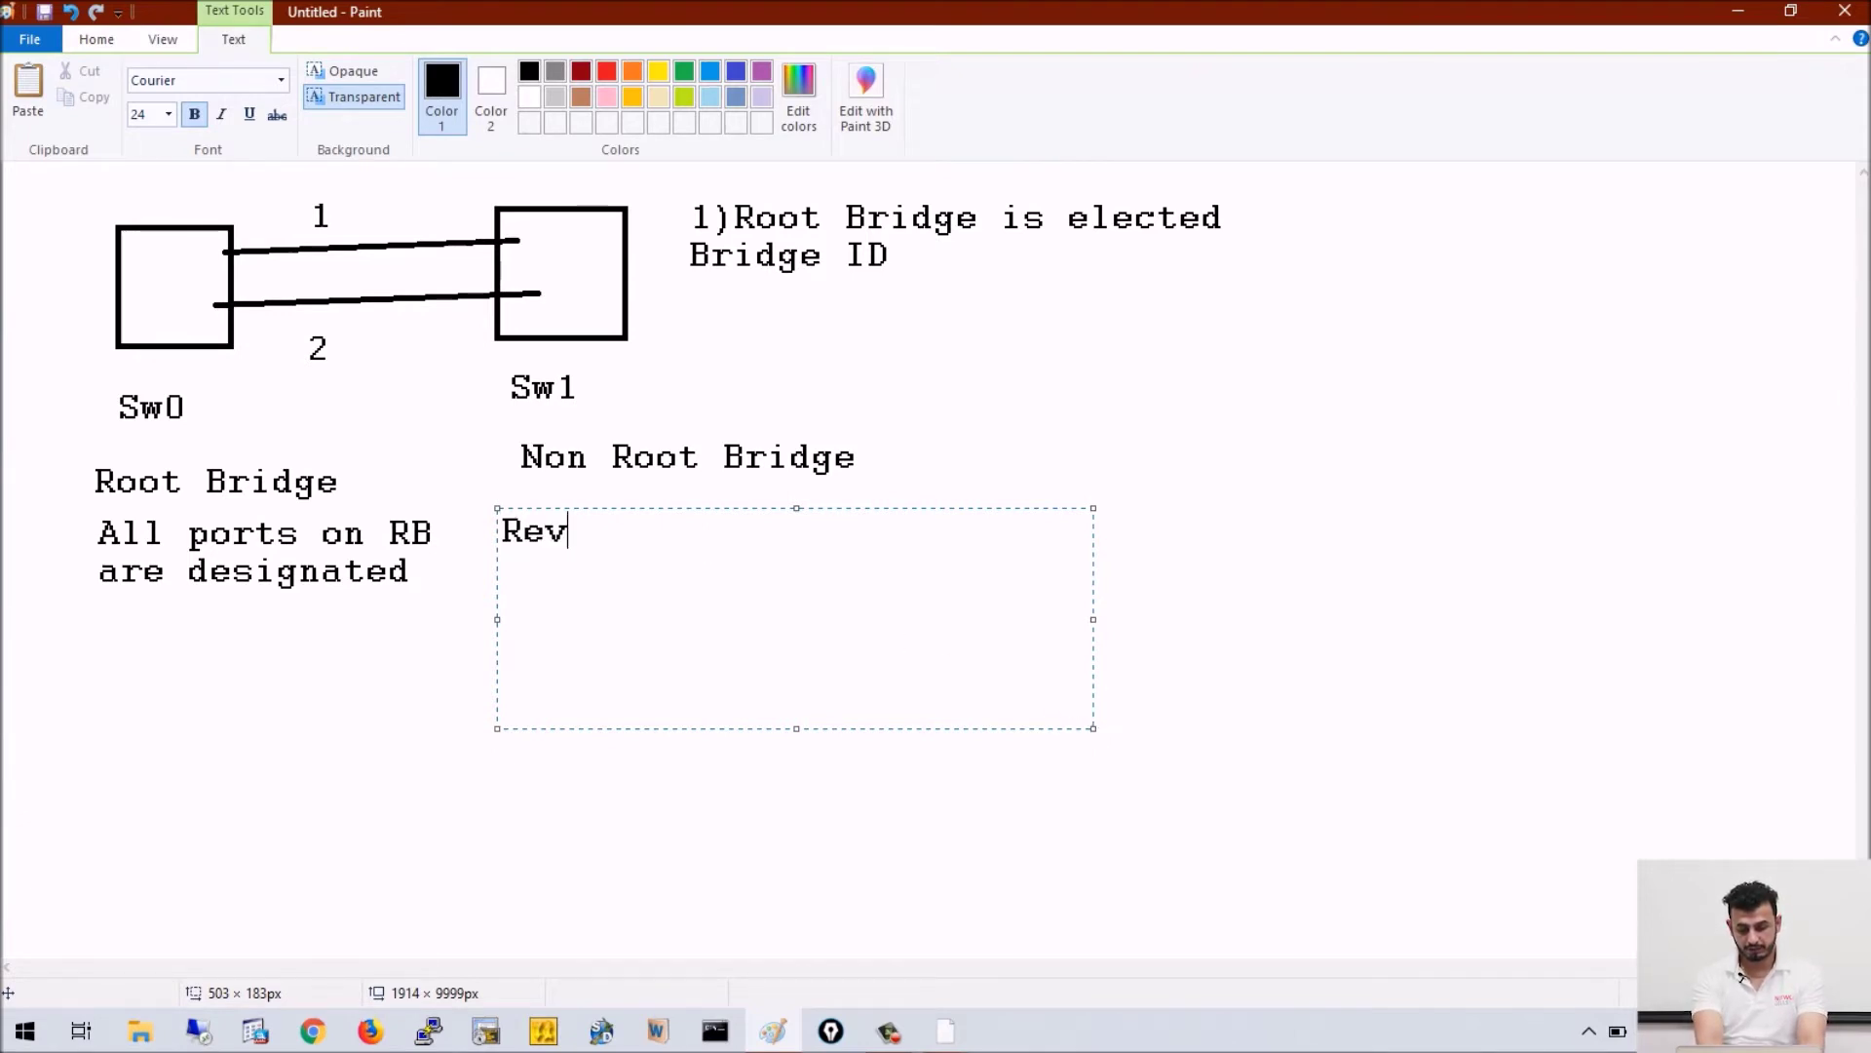
{"action": "key", "text": "BackSpace"}
{"action": "type", "text": "civer and"}
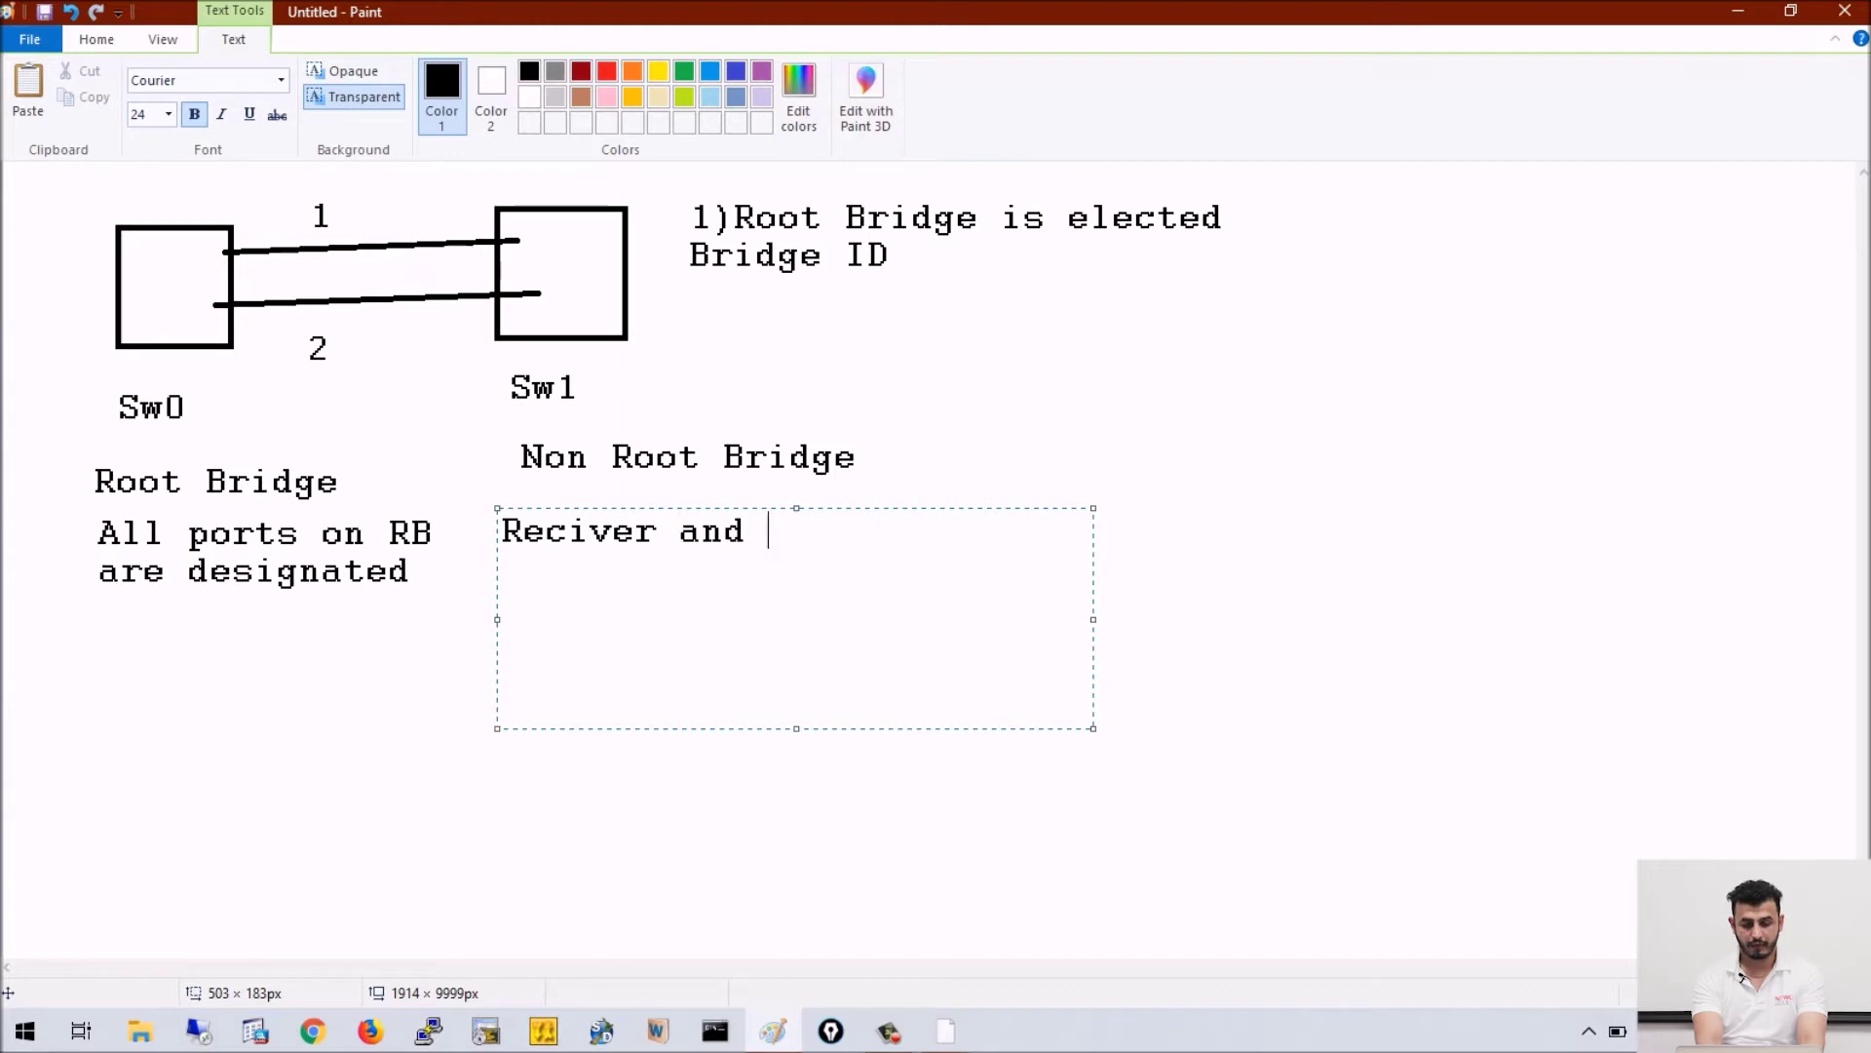
{"action": "key", "text": "BackSpace"}
{"action": "type", "text": "pro"}
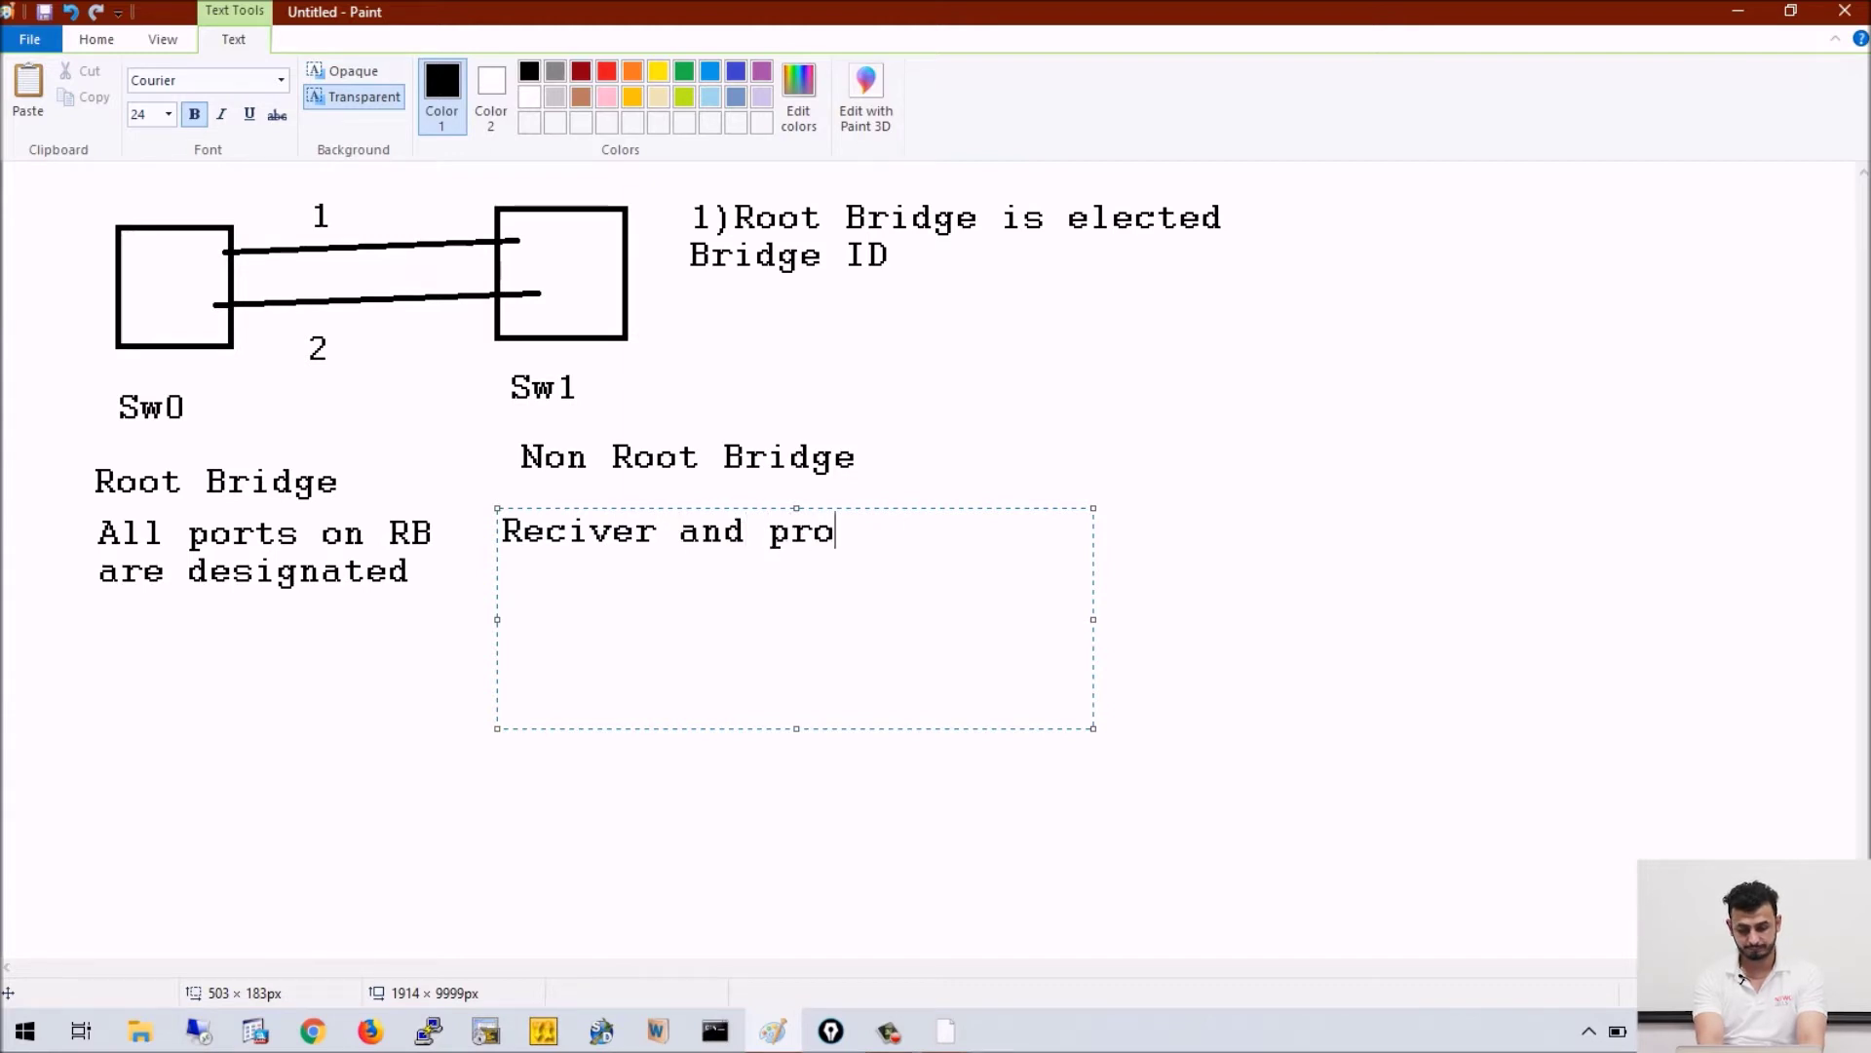
{"action": "type", "text": "pogate t"}
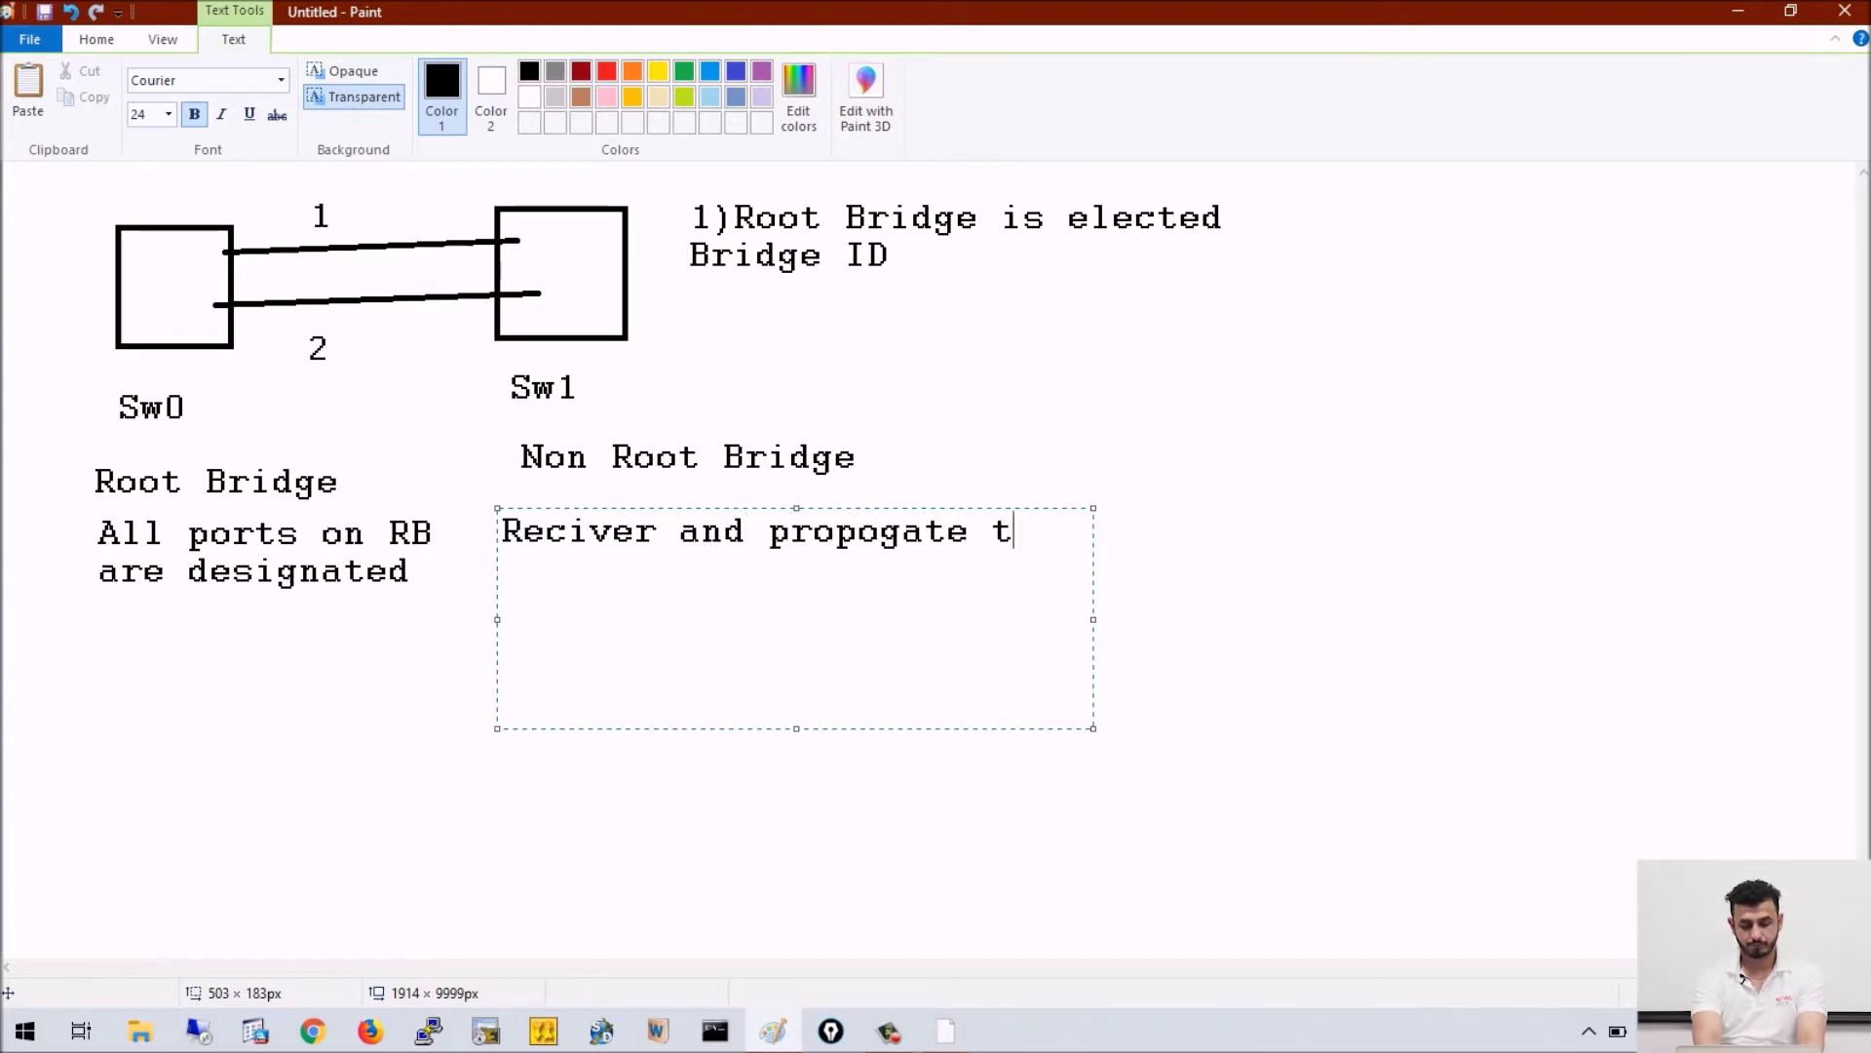
{"action": "type", "text": "hem throu"}
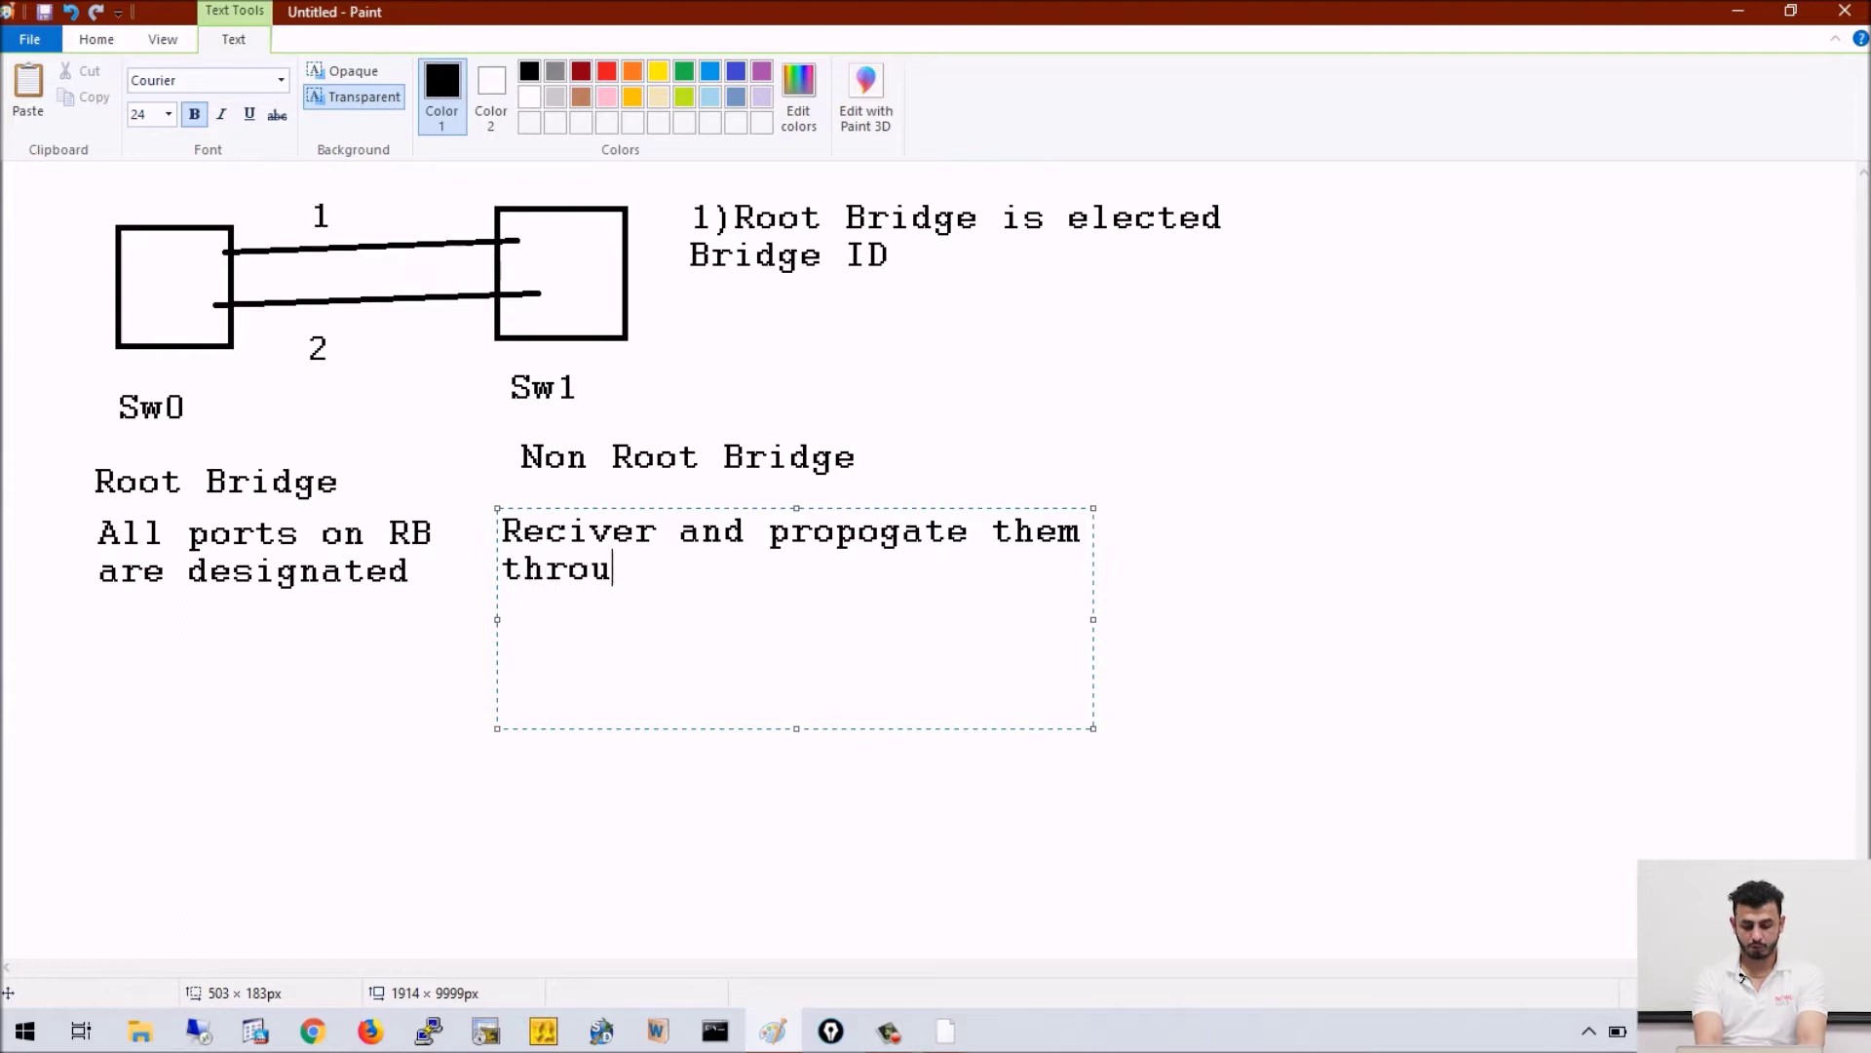
{"action": "type", "text": "ghout the networl"}
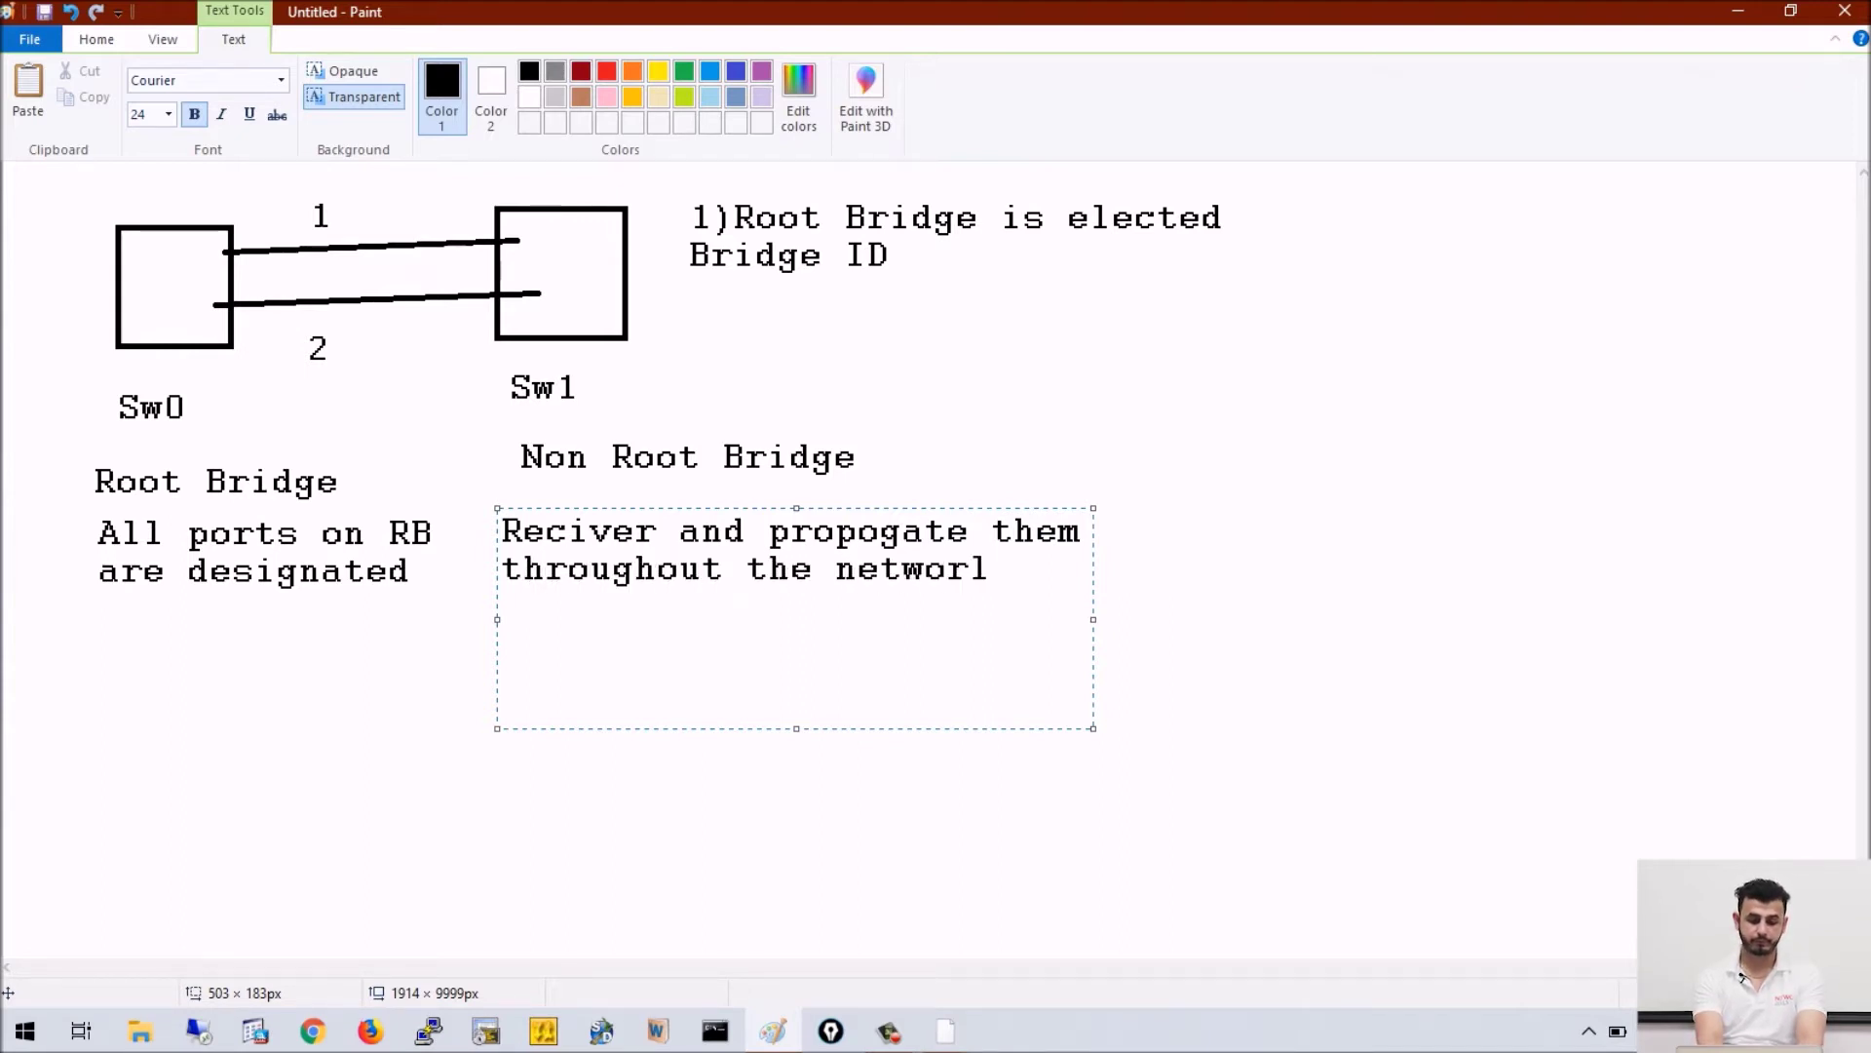
{"action": "key", "text": "BackSpace"}
{"action": "type", "text": "k"}
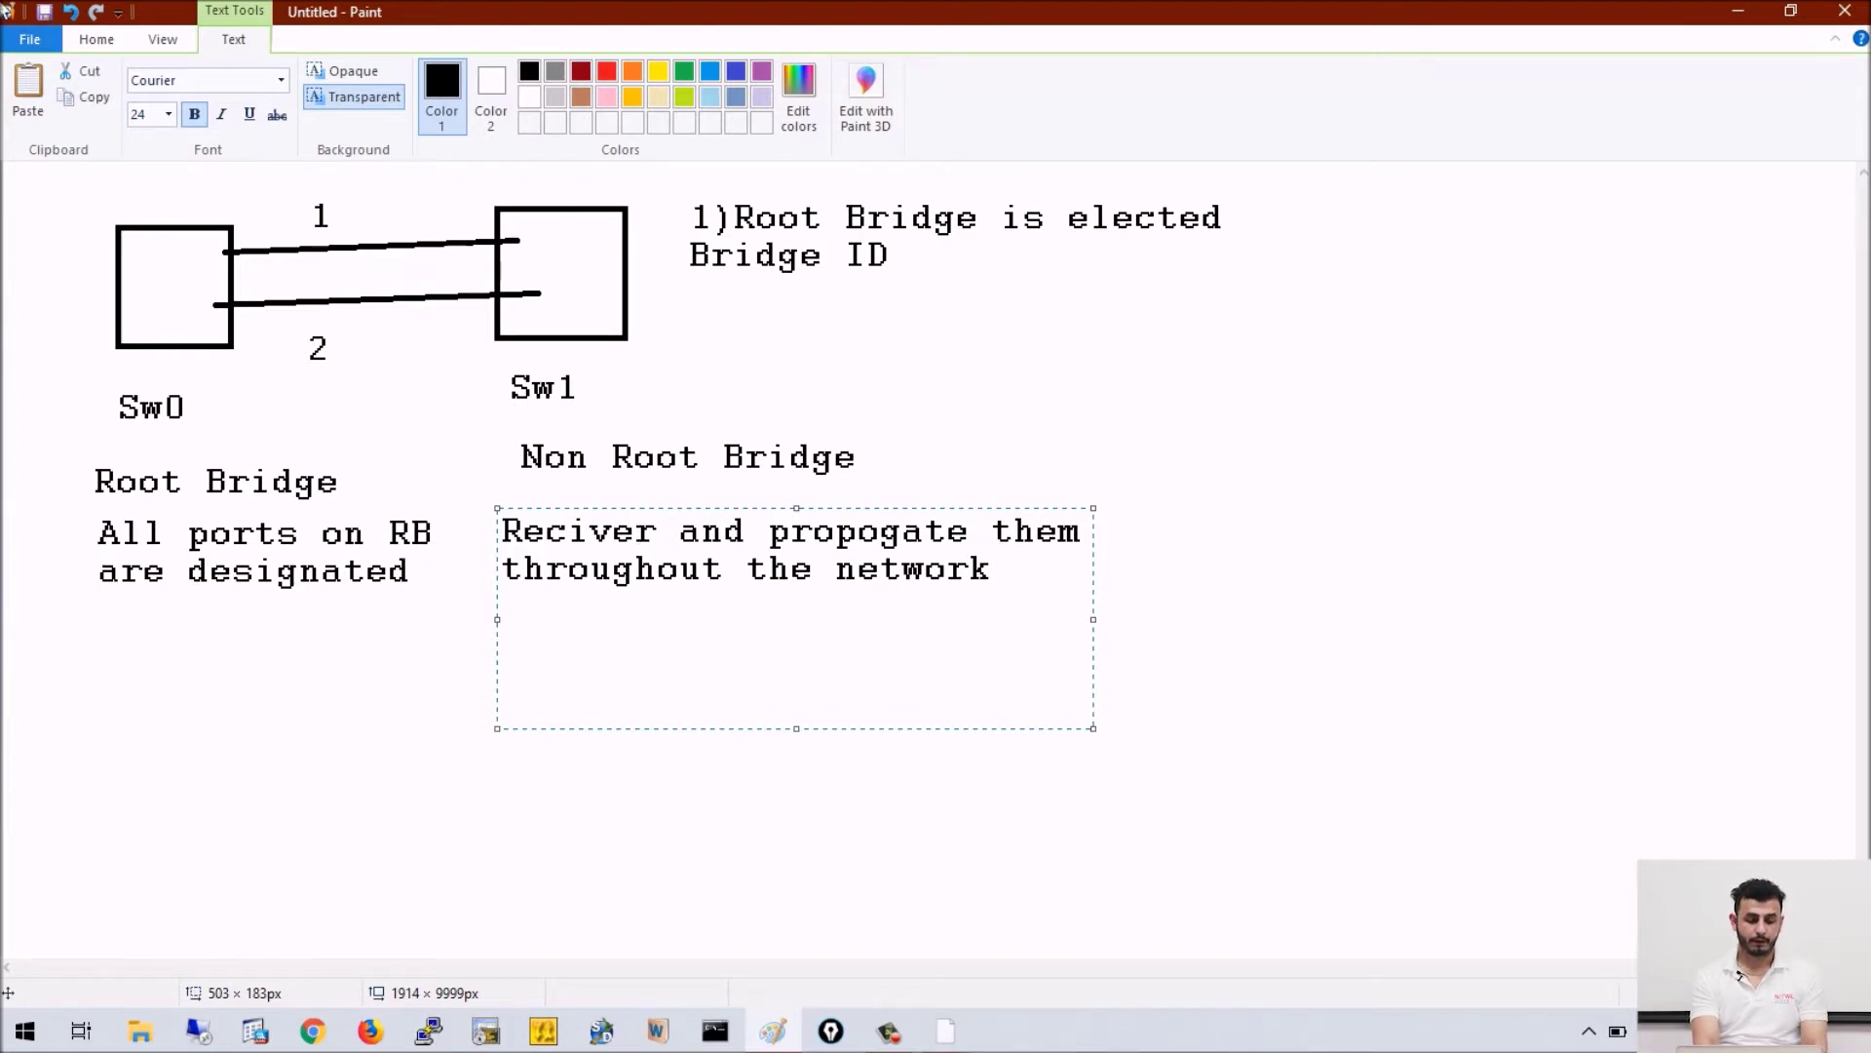
- Label the Sw0 end of both links 1 and 2 with "DP"
{"action": "left_click_drag", "start_coordinate": [241, 186], "coordinate": [291, 213]}
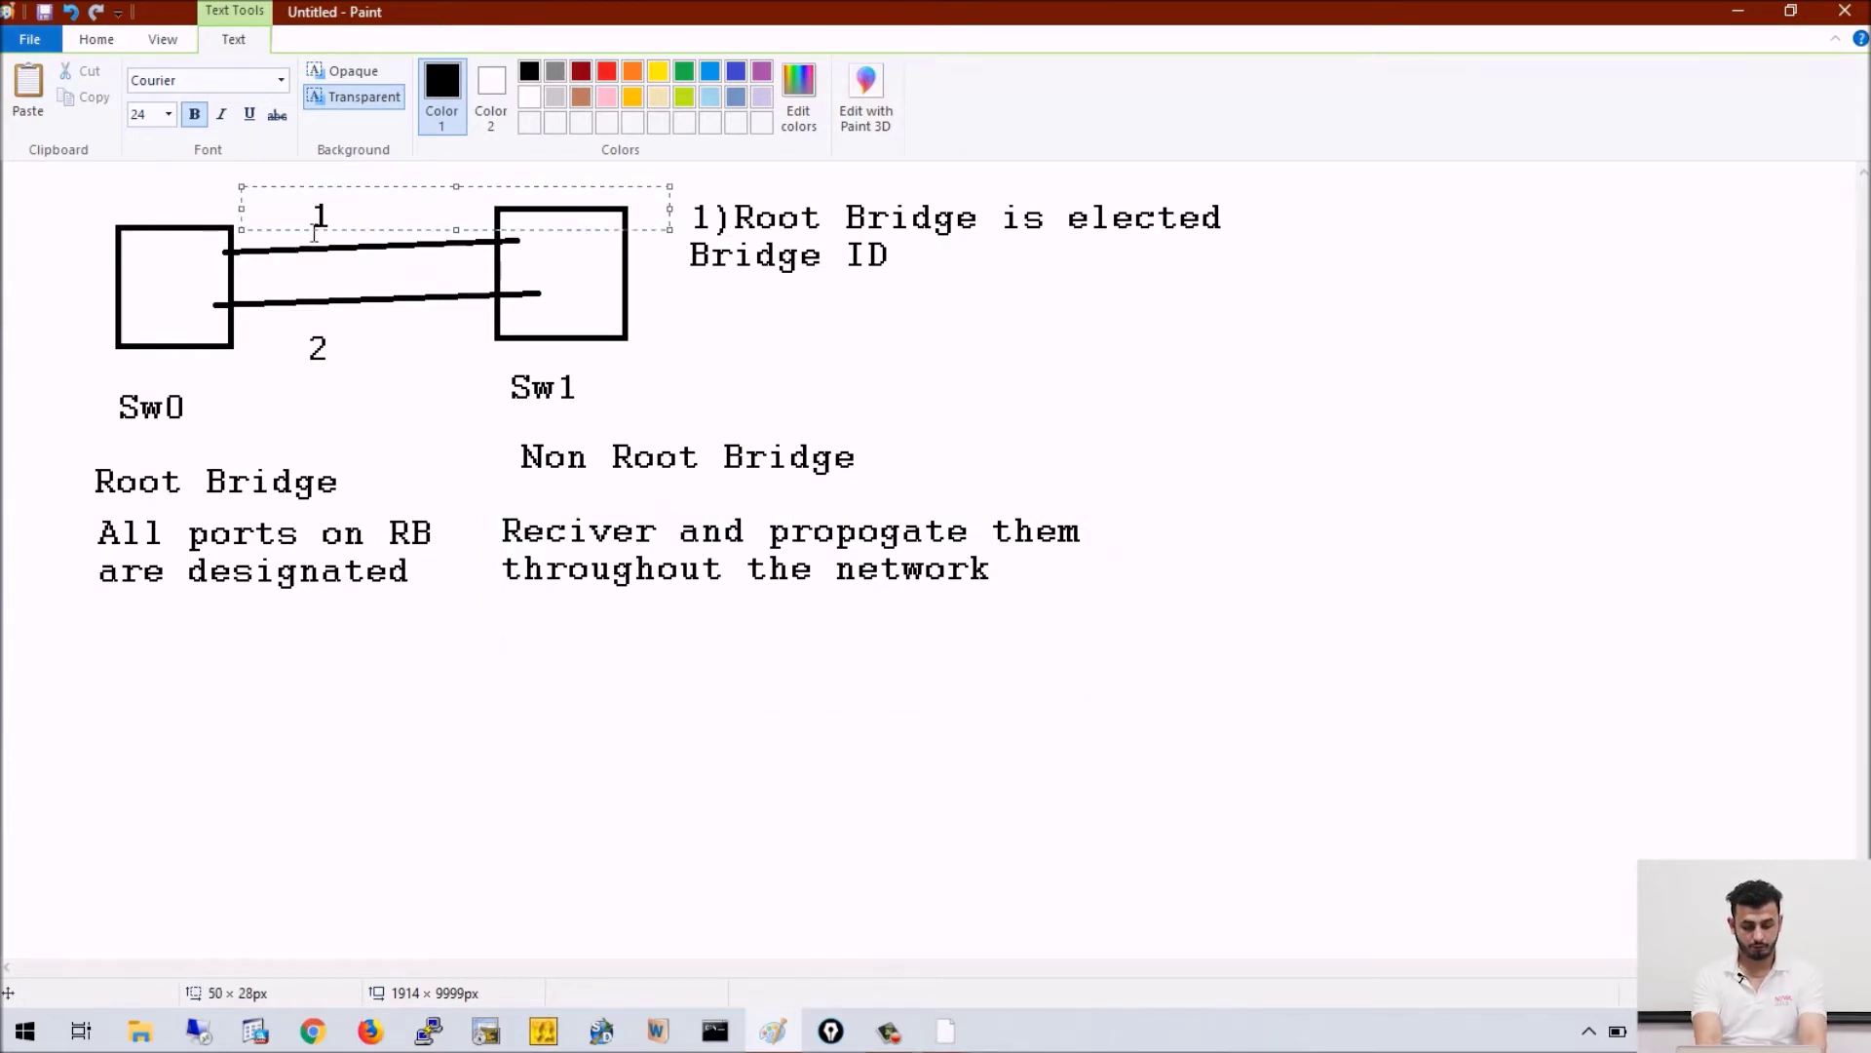
{"action": "type", "text": "DP"}
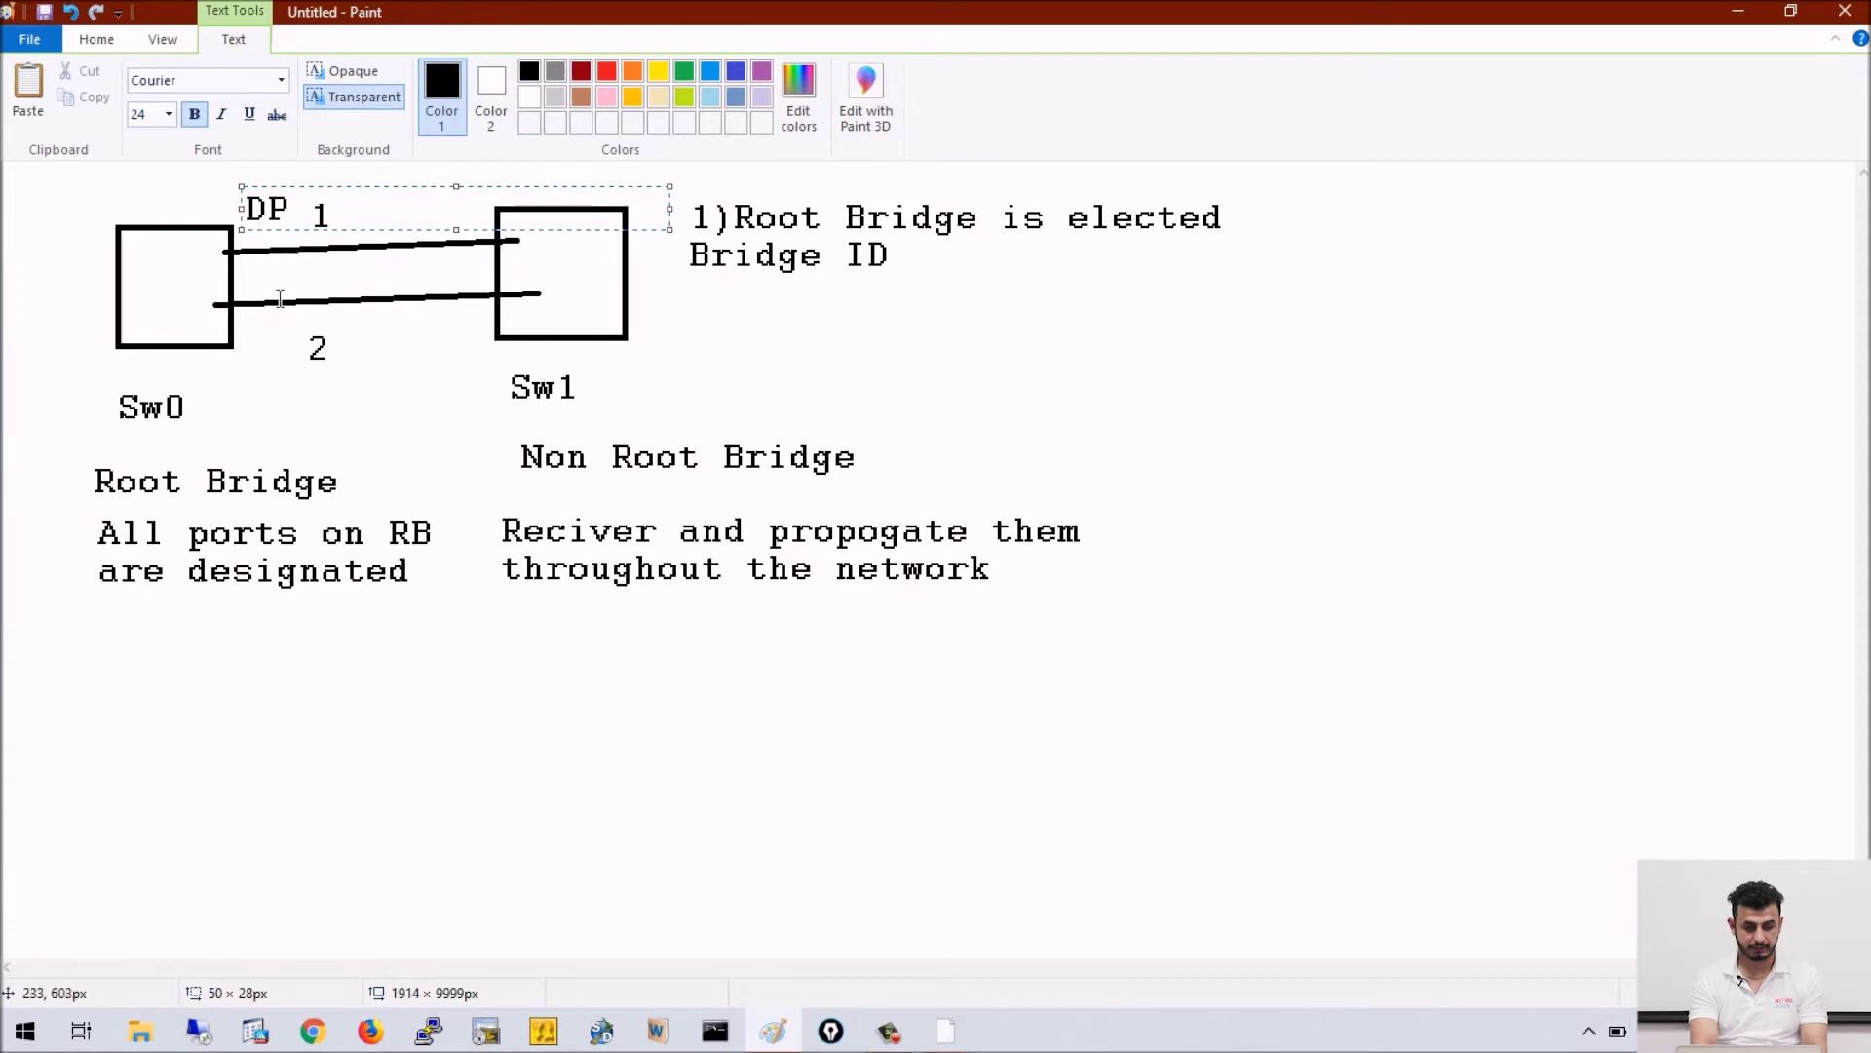
{"action": "left_click_drag", "start_coordinate": [247, 349], "coordinate": [404, 458]}
{"action": "type", "text": "DP"}
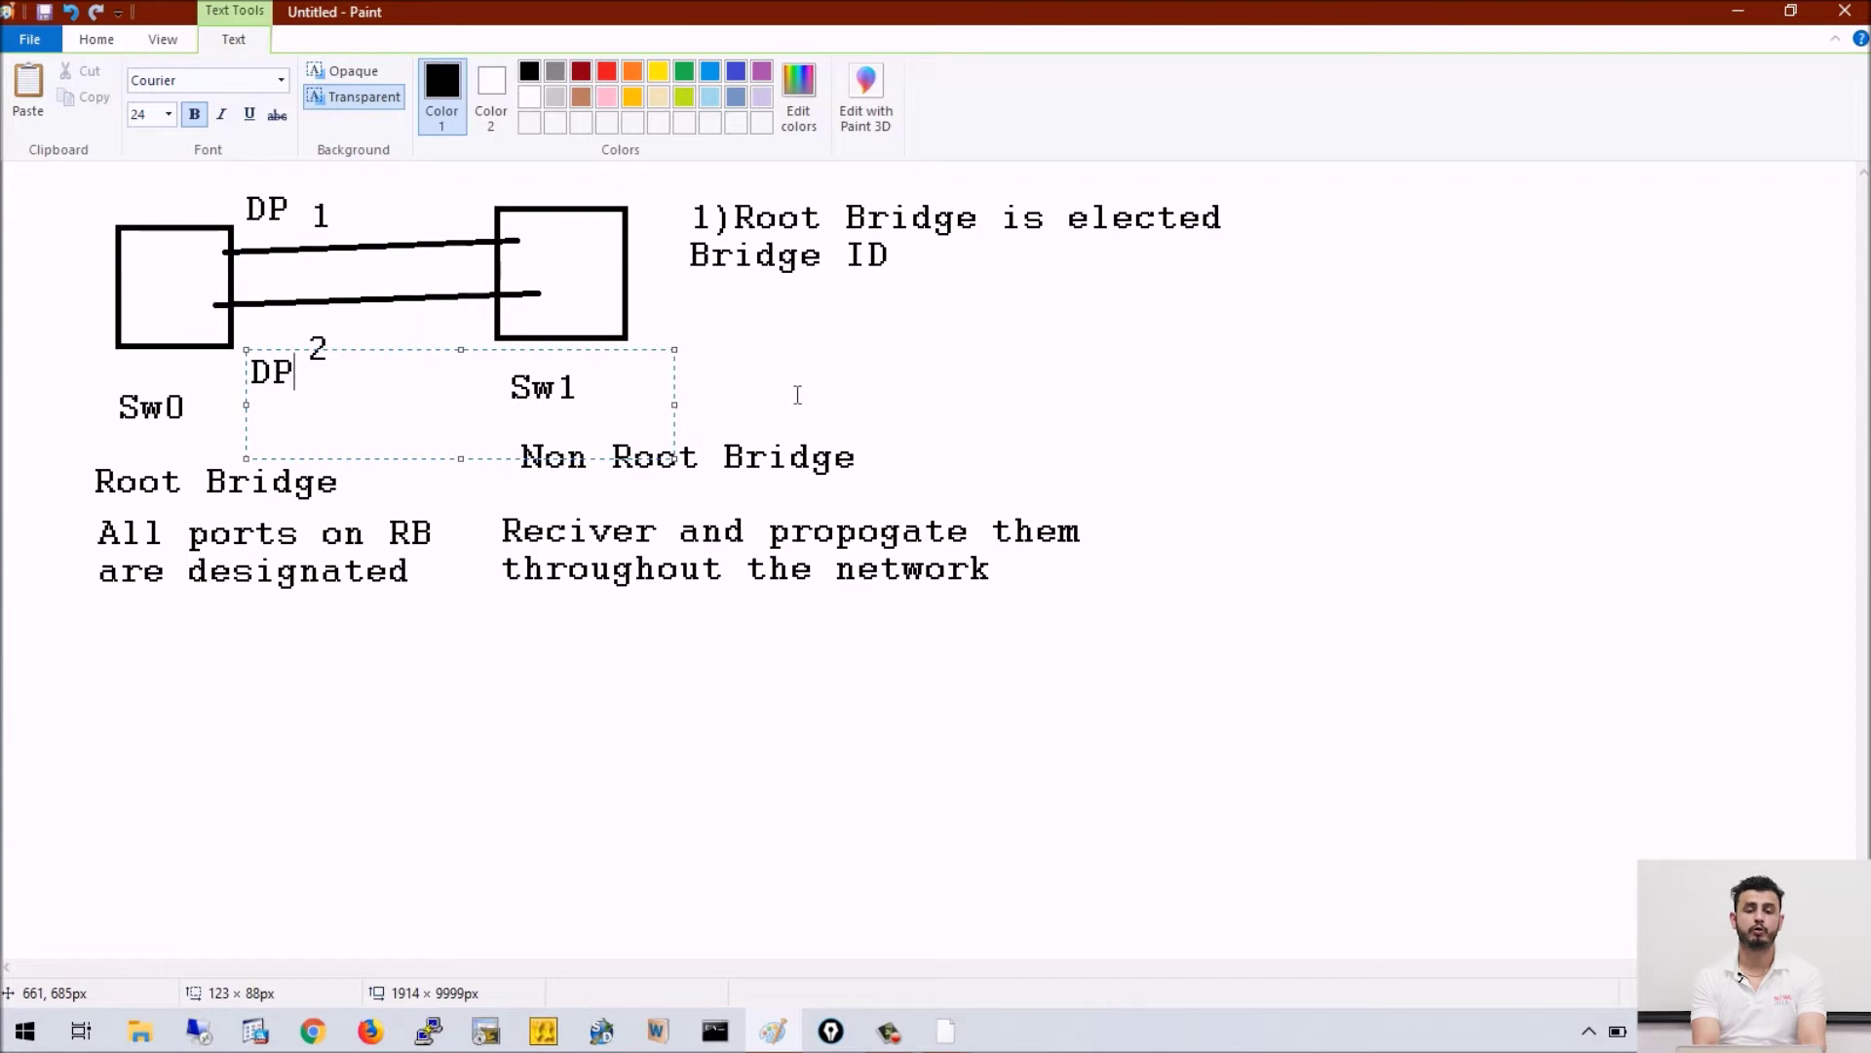
- Create a large text area in the empty space beside the notes and head it "Root port election"
{"action": "left_click_drag", "start_coordinate": [1139, 318], "coordinate": [1763, 947]}
{"action": "type", "text": "Rpp"}
{"action": "key", "text": "BackSpace"}
{"action": "key", "text": "BackSpace"}
{"action": "type", "text": "oot "}
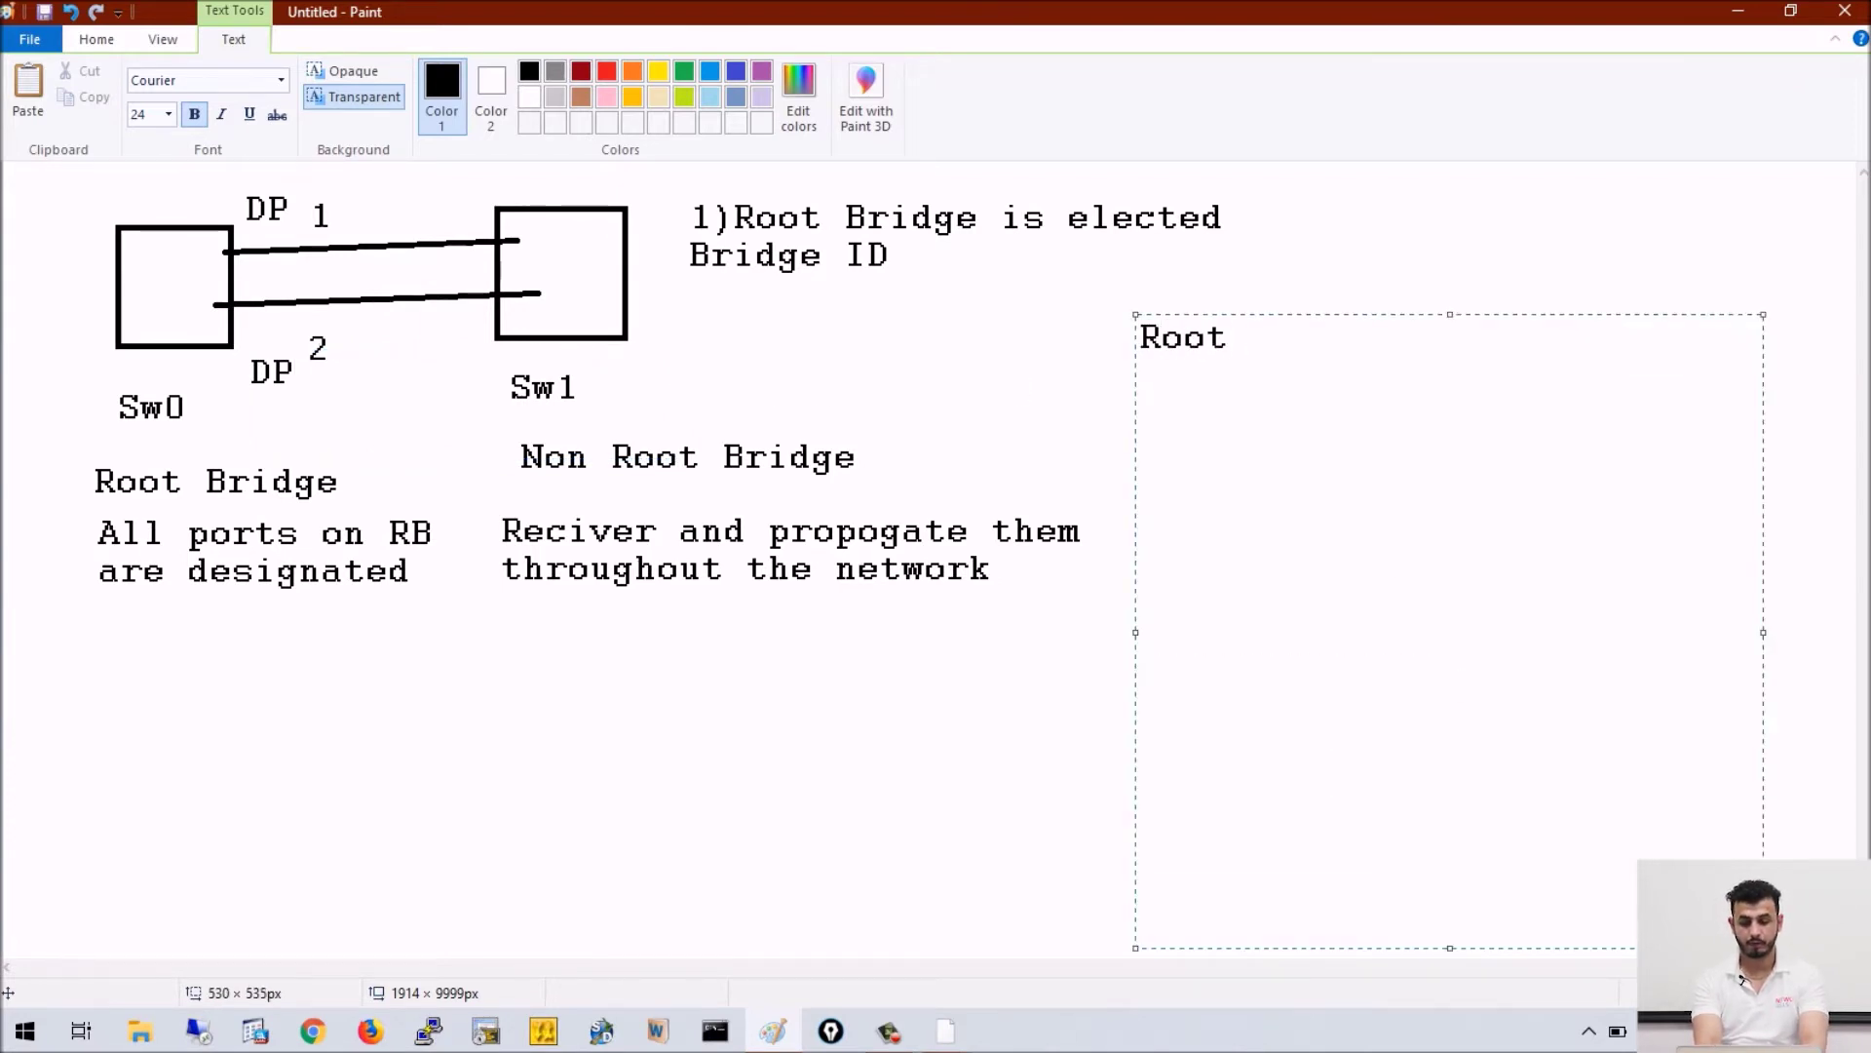
{"action": "type", "text": "port"}
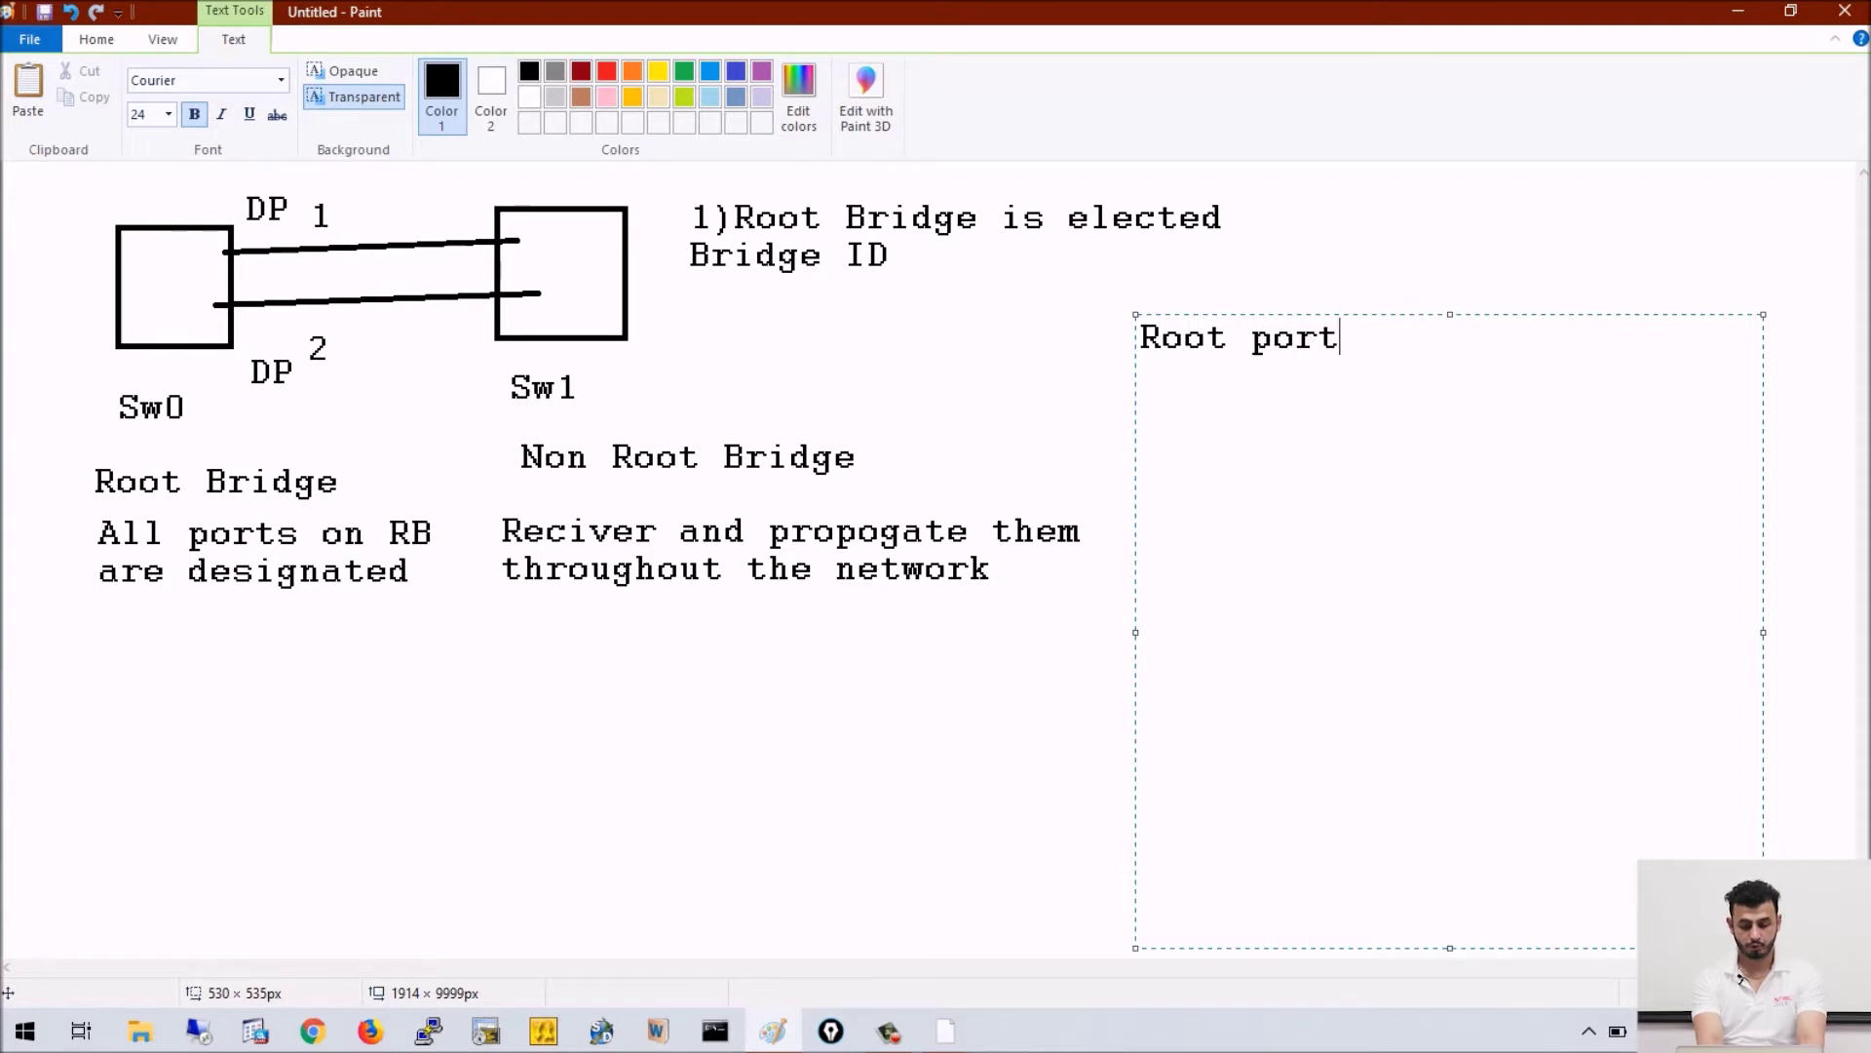
{"action": "type", "text": " election"}
- List the criteria under the root port heading: "1)Cost", "2)Sender Bridge id" and "3)Sender port id"
{"action": "key", "text": "Return"}
{"action": "type", "text": "1)Cost"}
{"action": "key", "text": "Return"}
{"action": "type", "text": "2)Sender"}
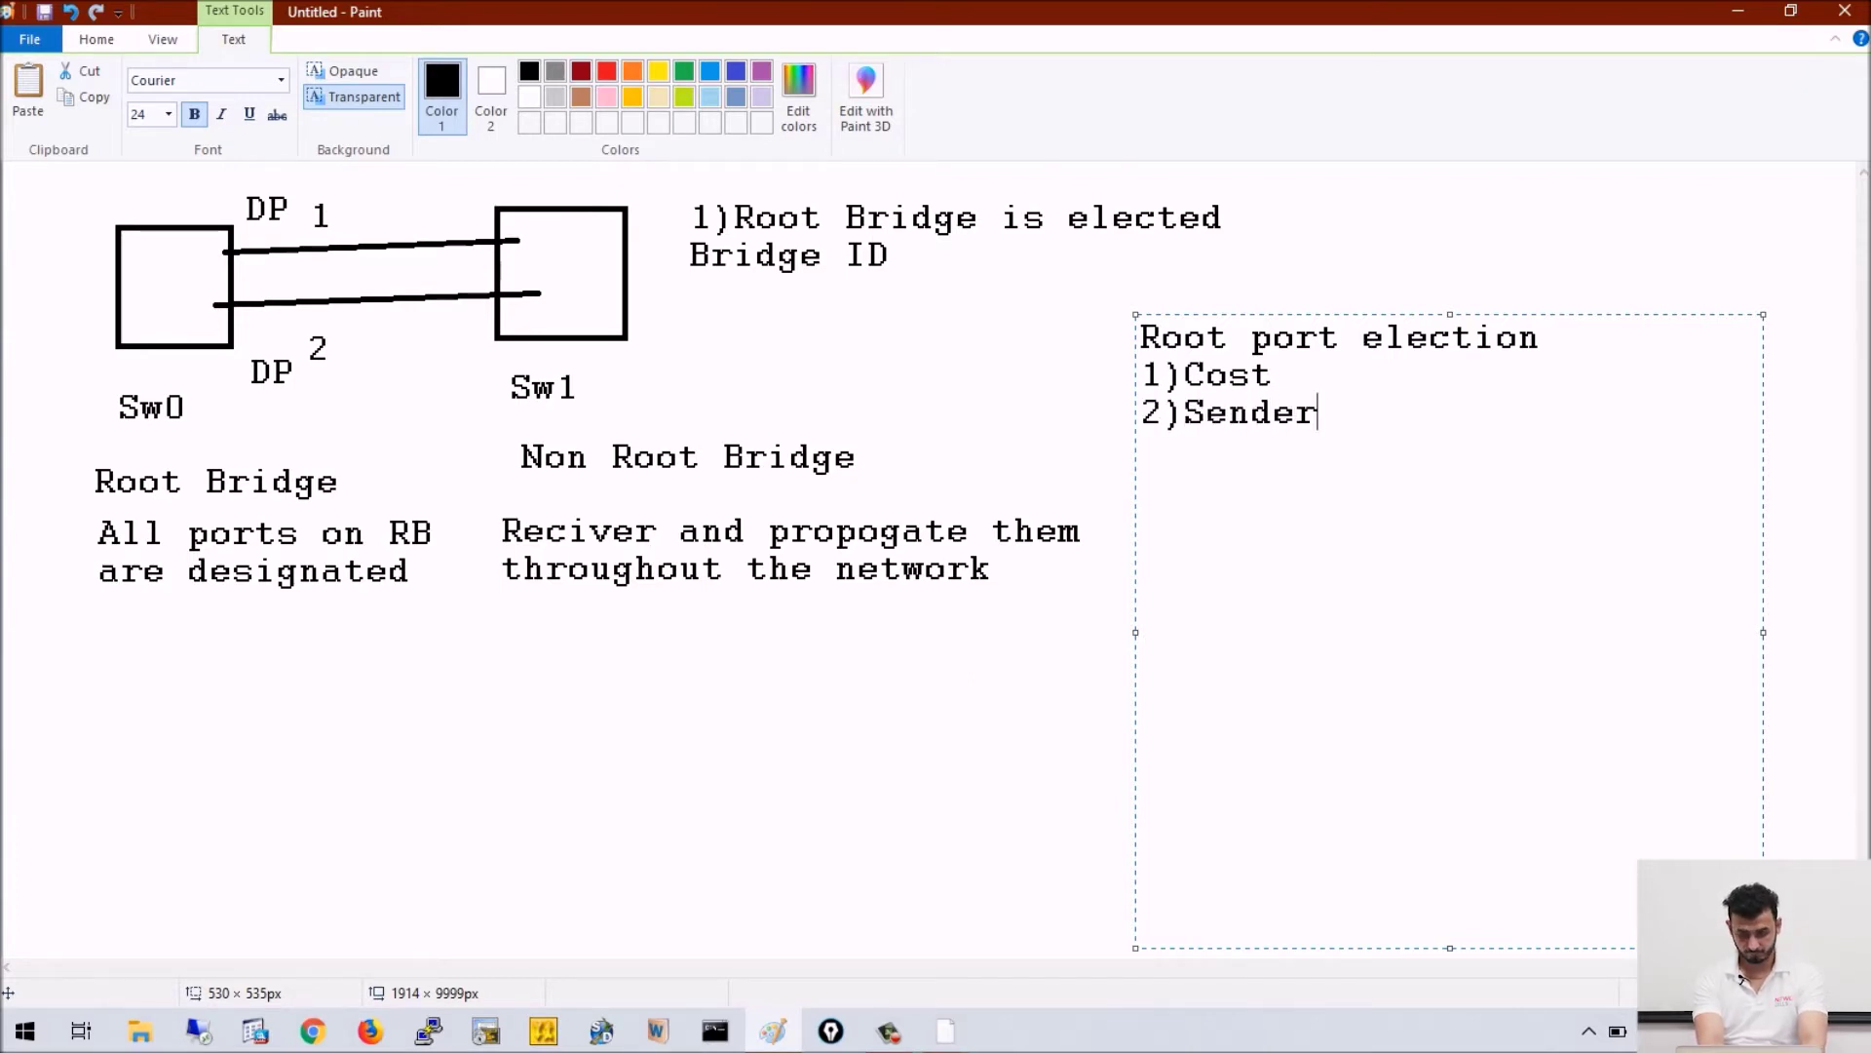
{"action": "type", "text": " Brige"}
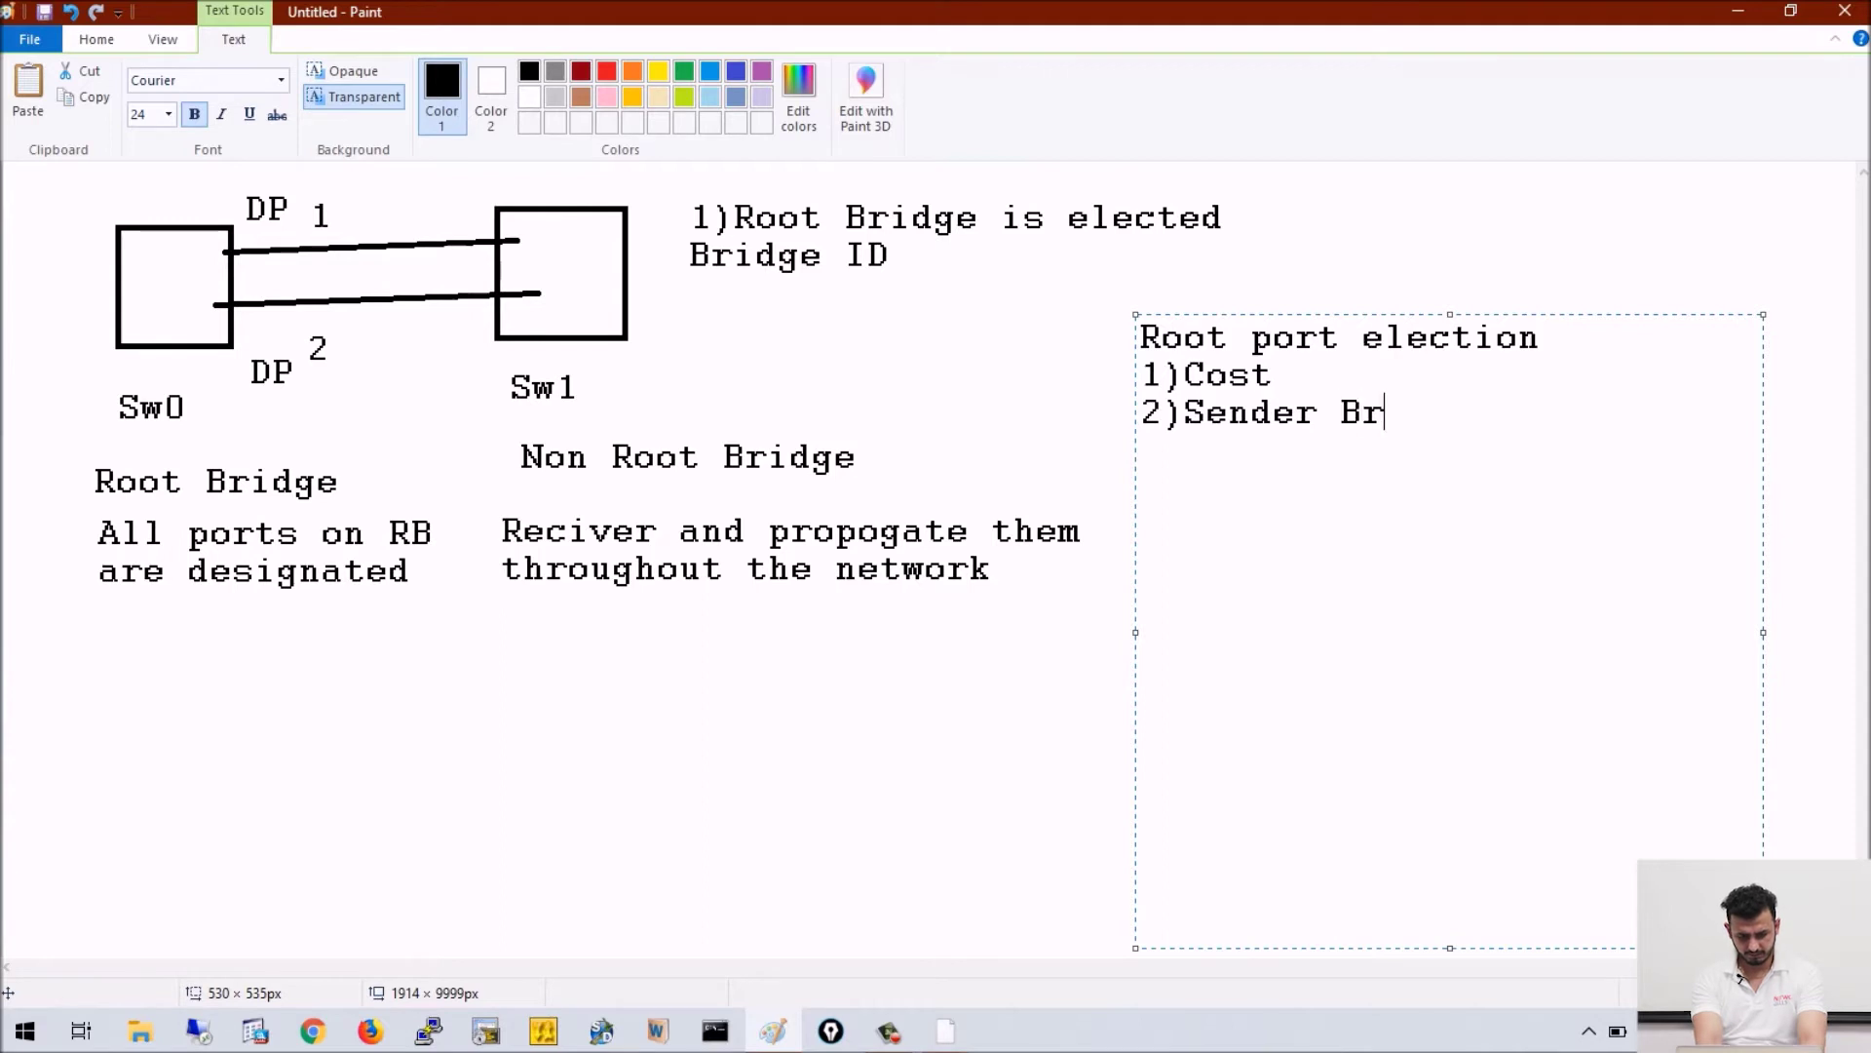
{"action": "key", "text": "BackSpace"}
{"action": "key", "text": "BackSpace"}
{"action": "type", "text": "dge i"}
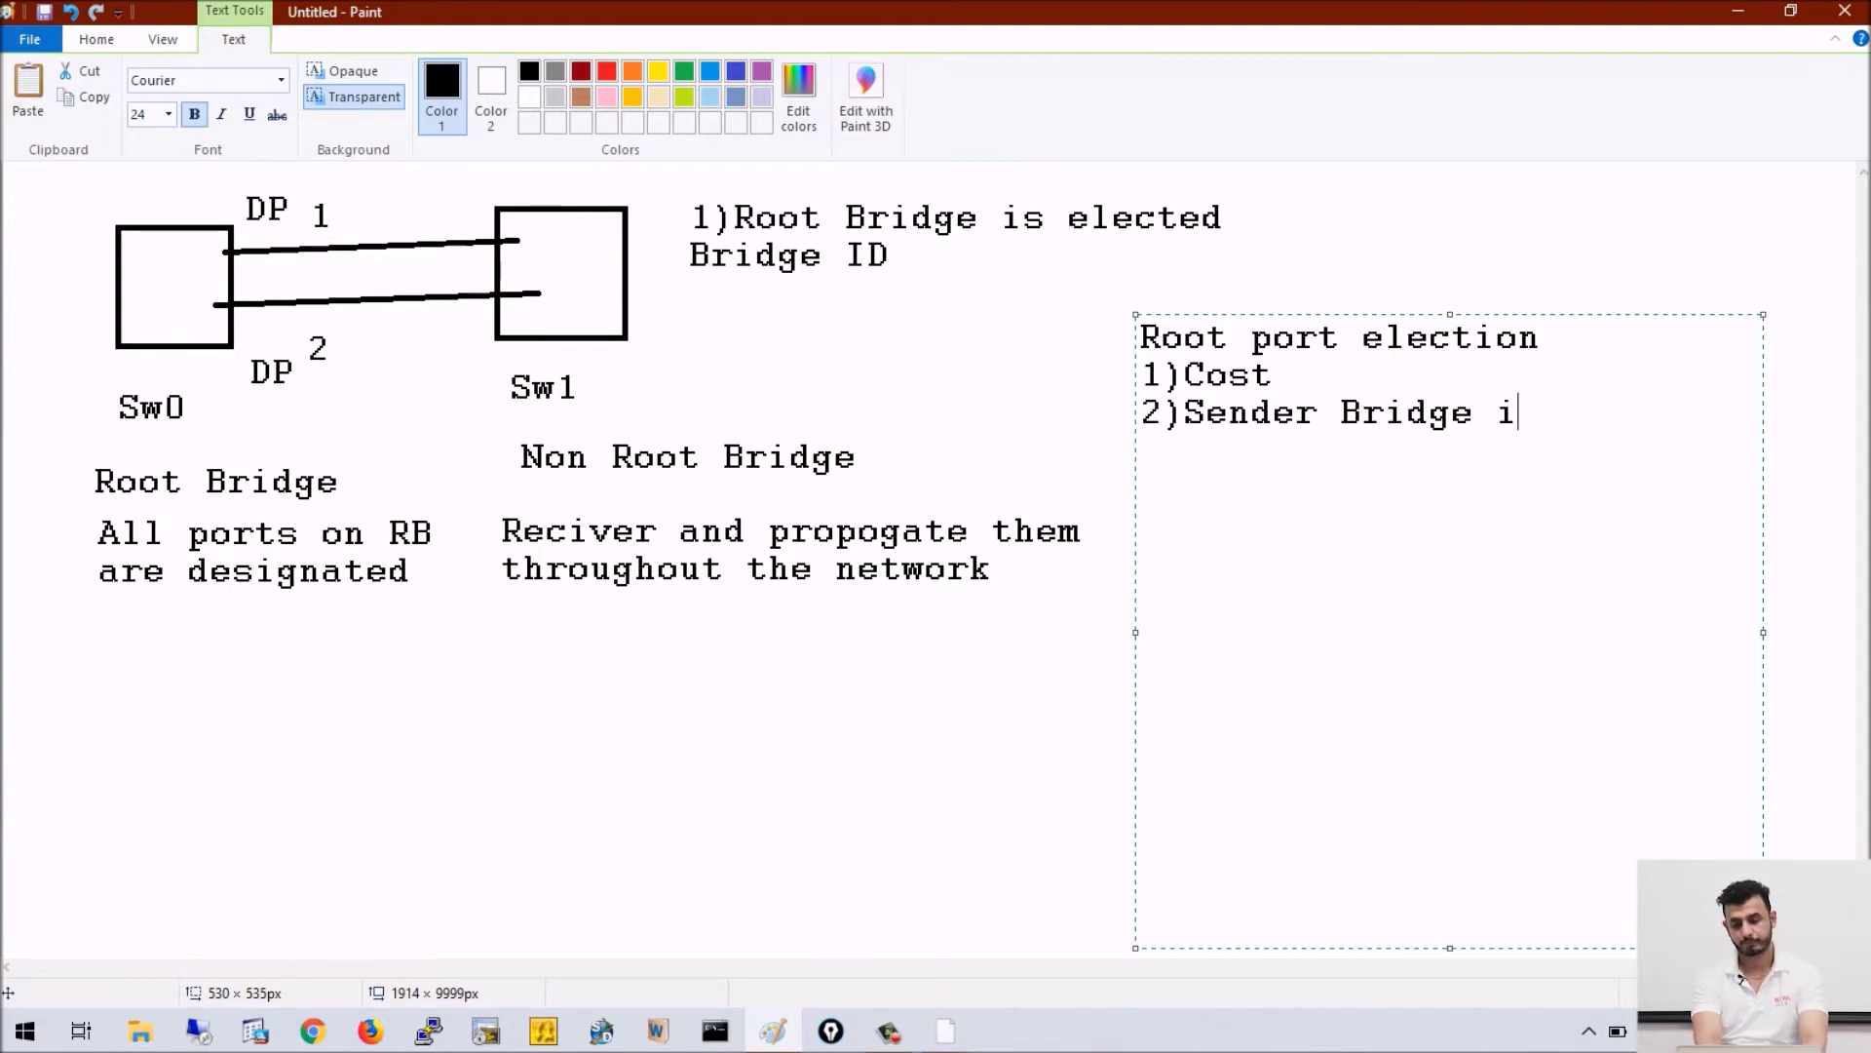
{"action": "type", "text": "d"}
{"action": "key", "text": "Return"}
{"action": "type", "text": "3)"}
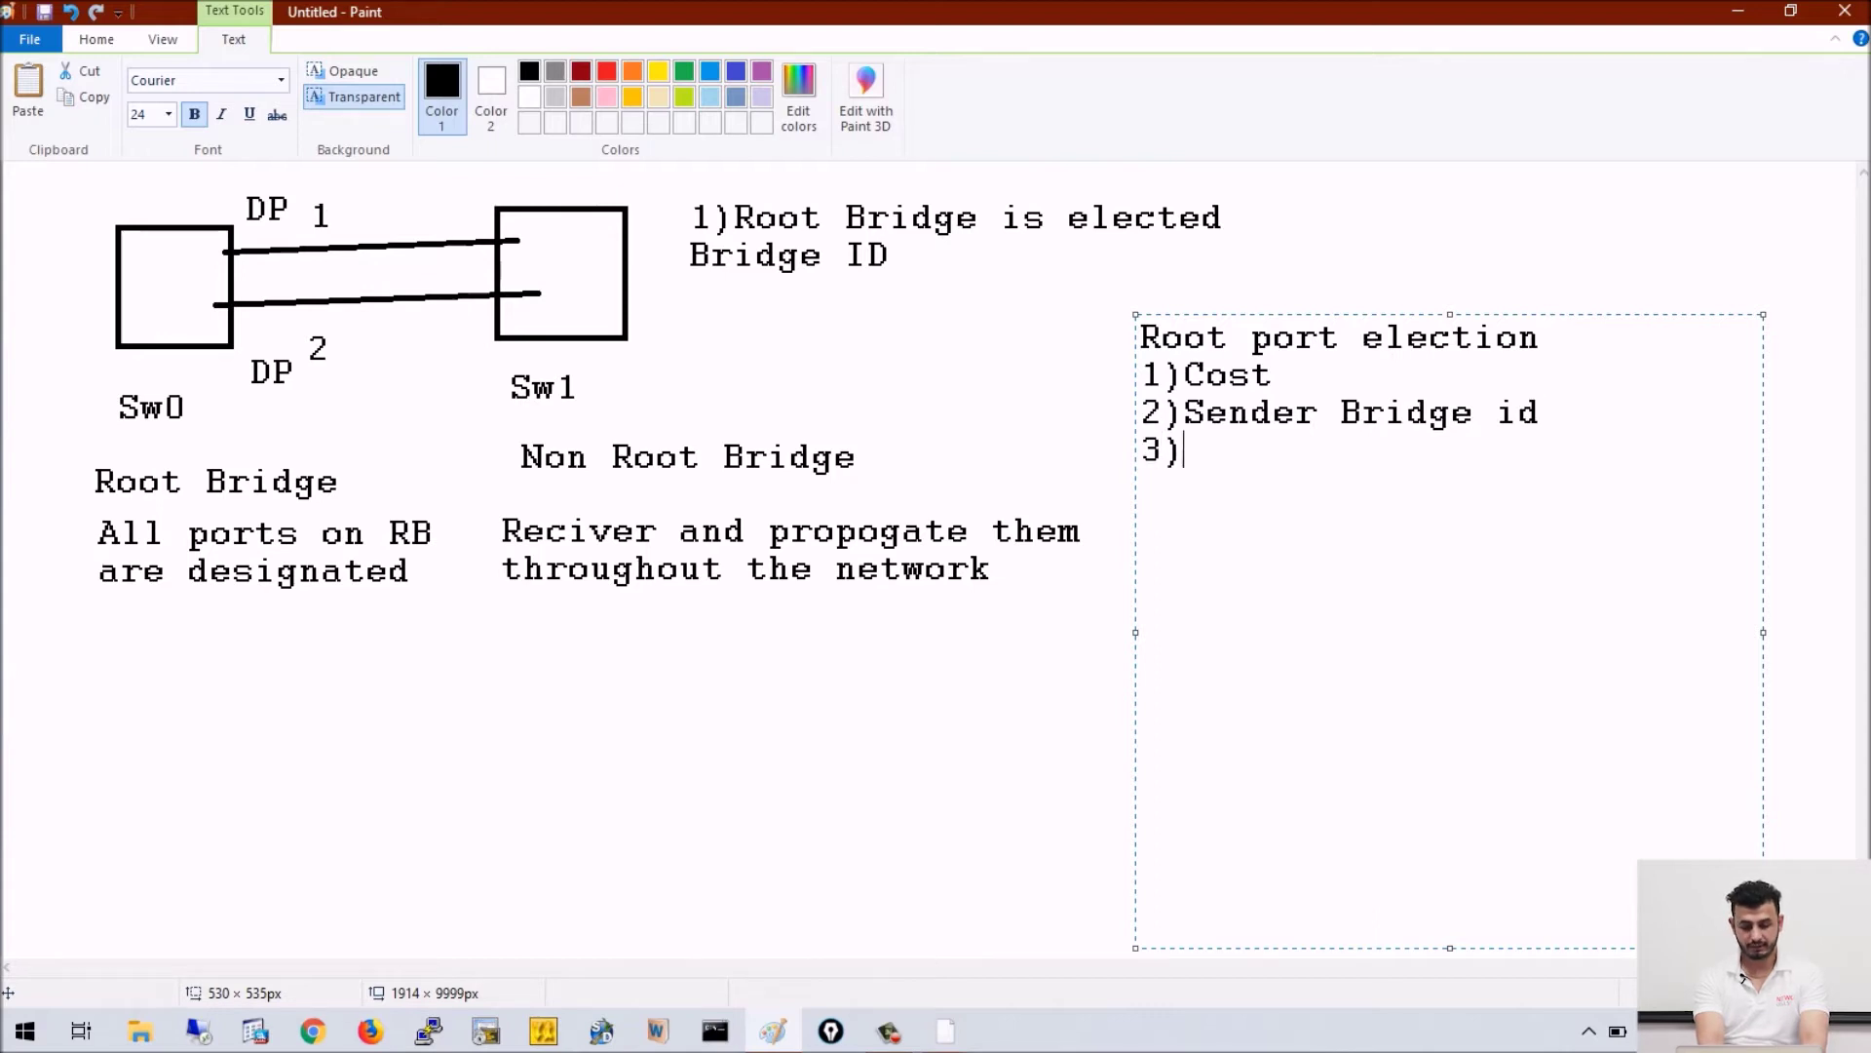
{"action": "type", "text": "Sender port id"}
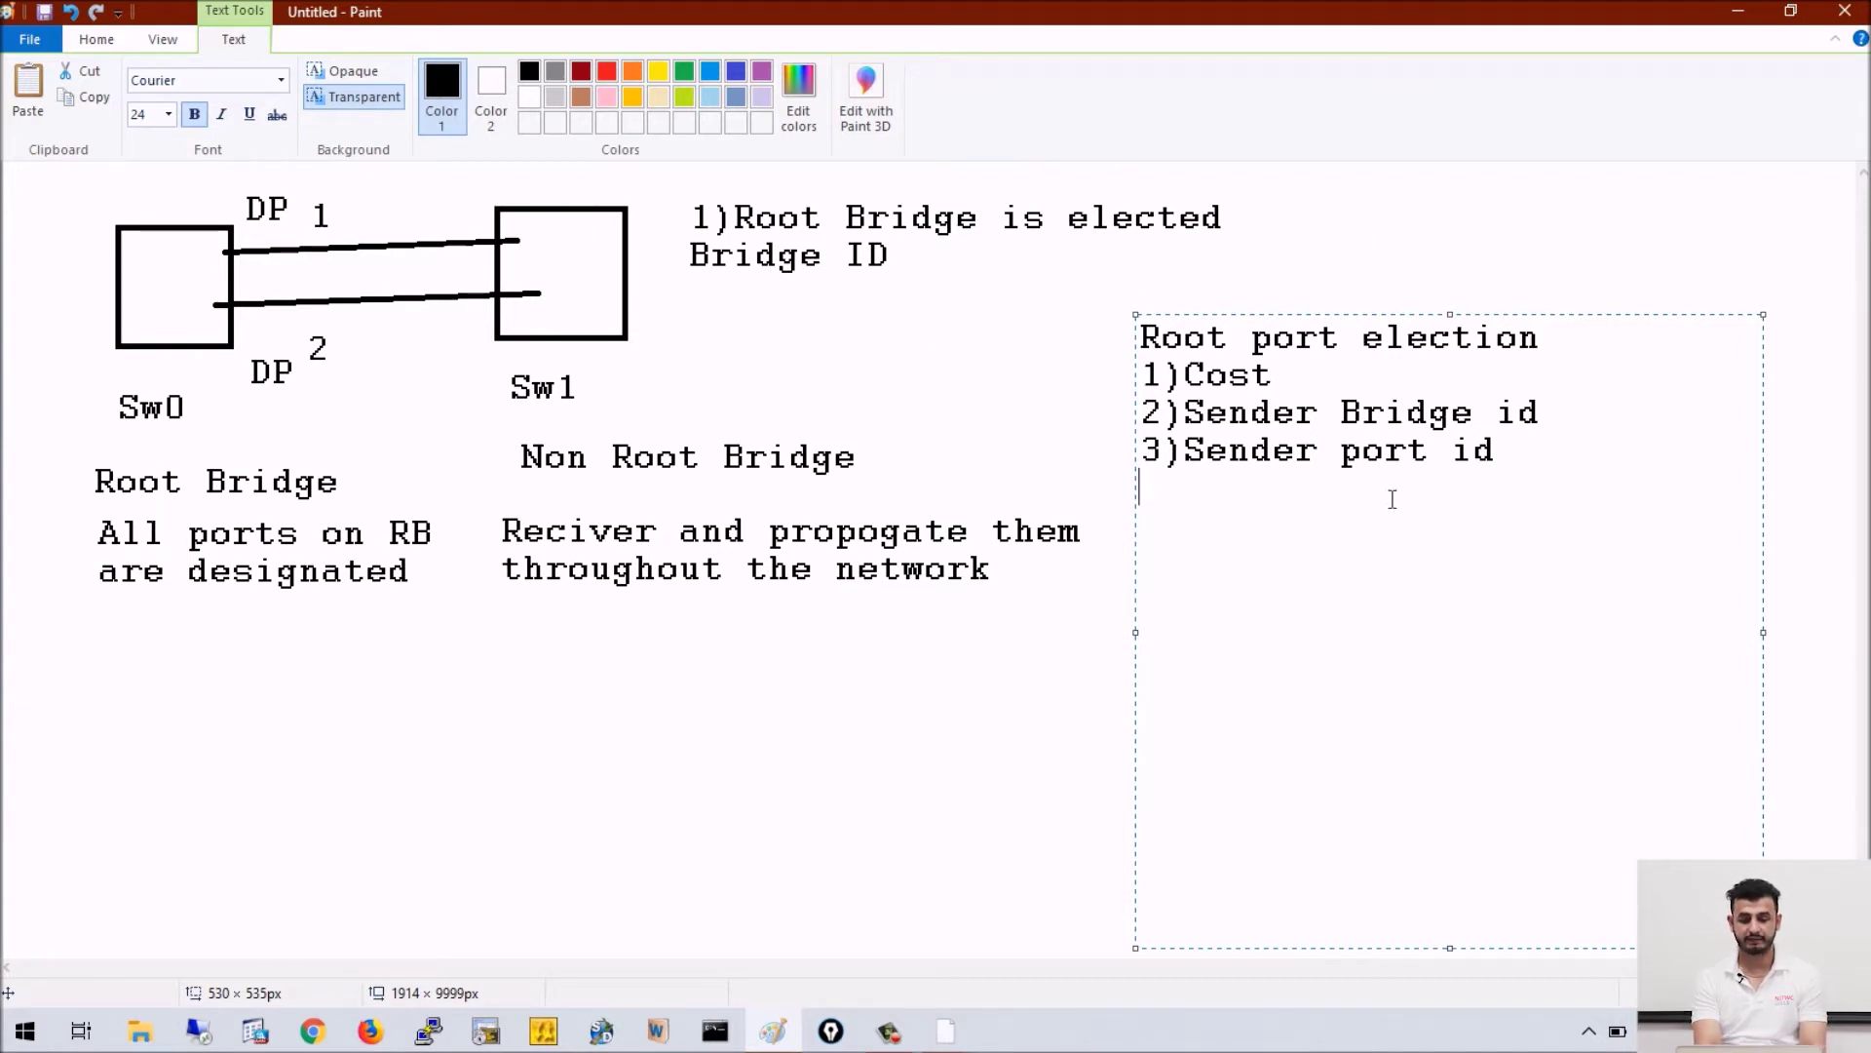
- Label the Sw1 end of link 1 "RP" and the Sw1 end of link 2 "blicked"
{"action": "left_click_drag", "start_coordinate": [412, 181], "coordinate": [840, 224]}
{"action": "type", "text": "R1"}
{"action": "key", "text": "BackSpace"}
{"action": "type", "text": "P"}
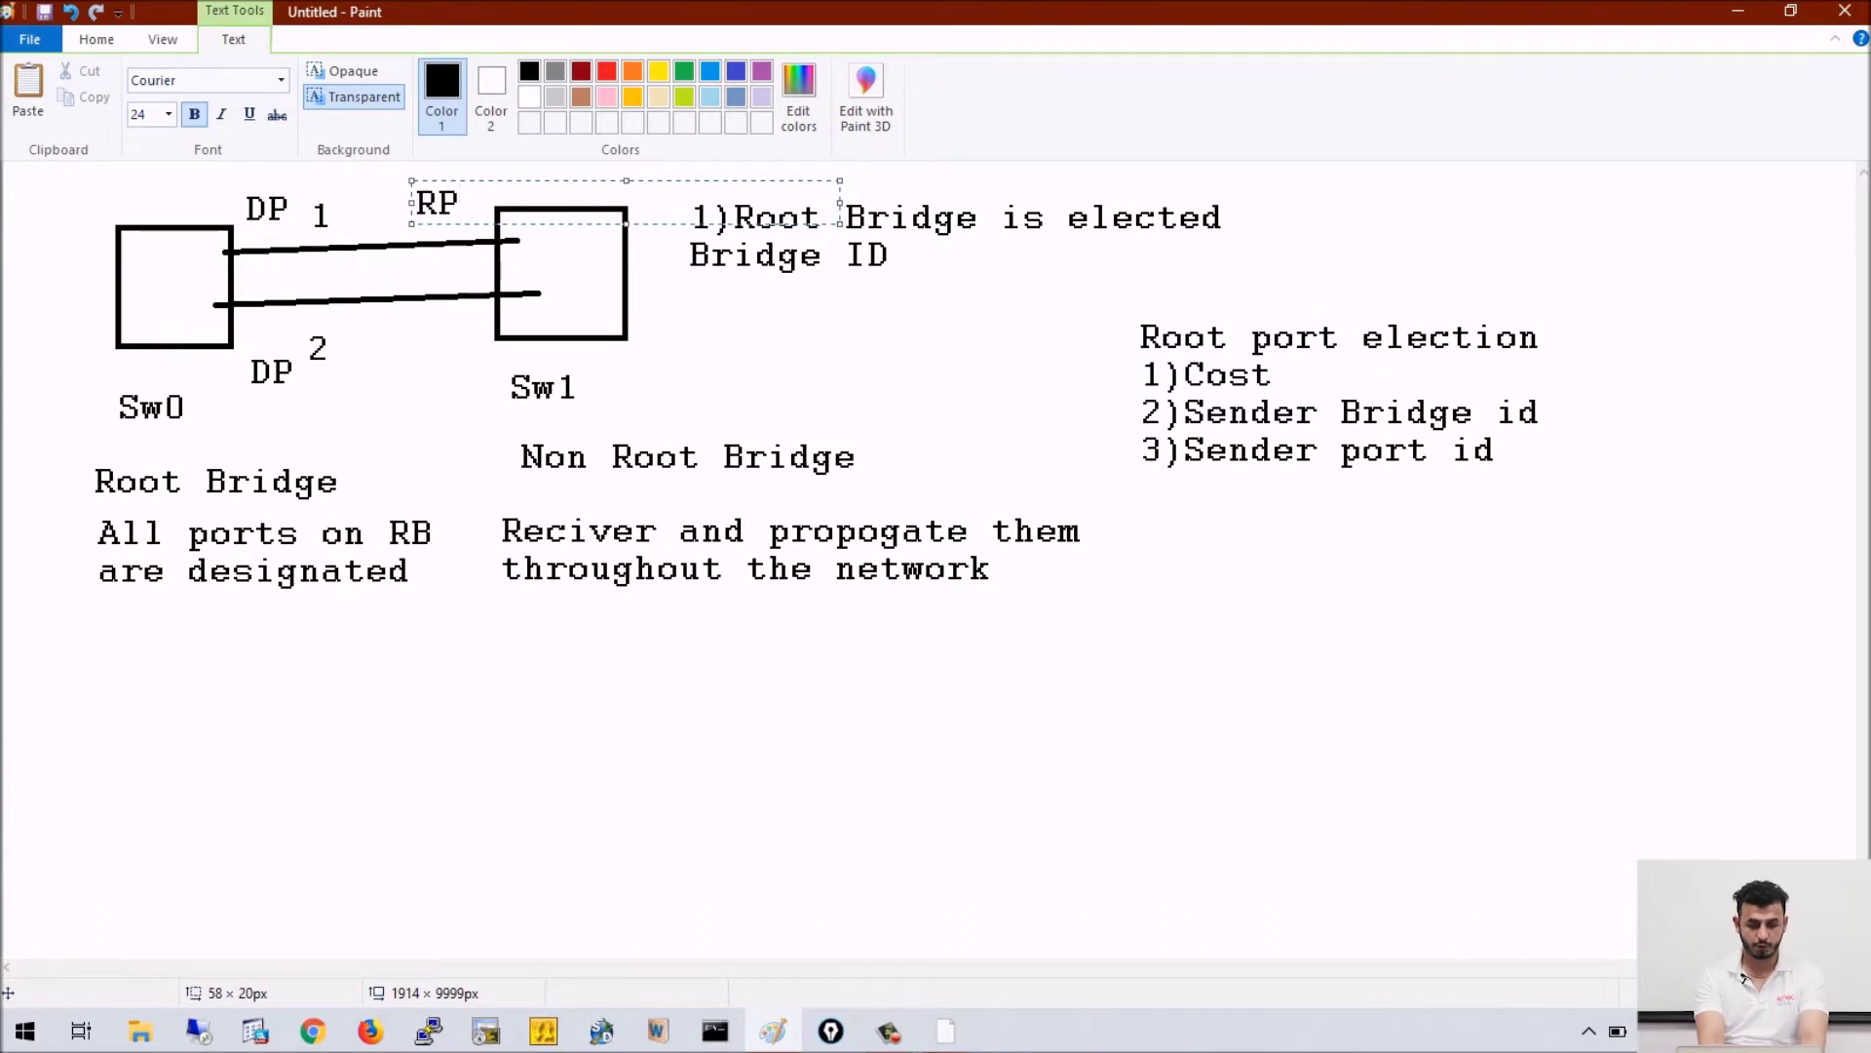
{"action": "left_click", "coordinate": [429, 334]}
{"action": "left_click_drag", "start_coordinate": [426, 313], "coordinate": [476, 352]}
{"action": "type", "text": "blicked"}
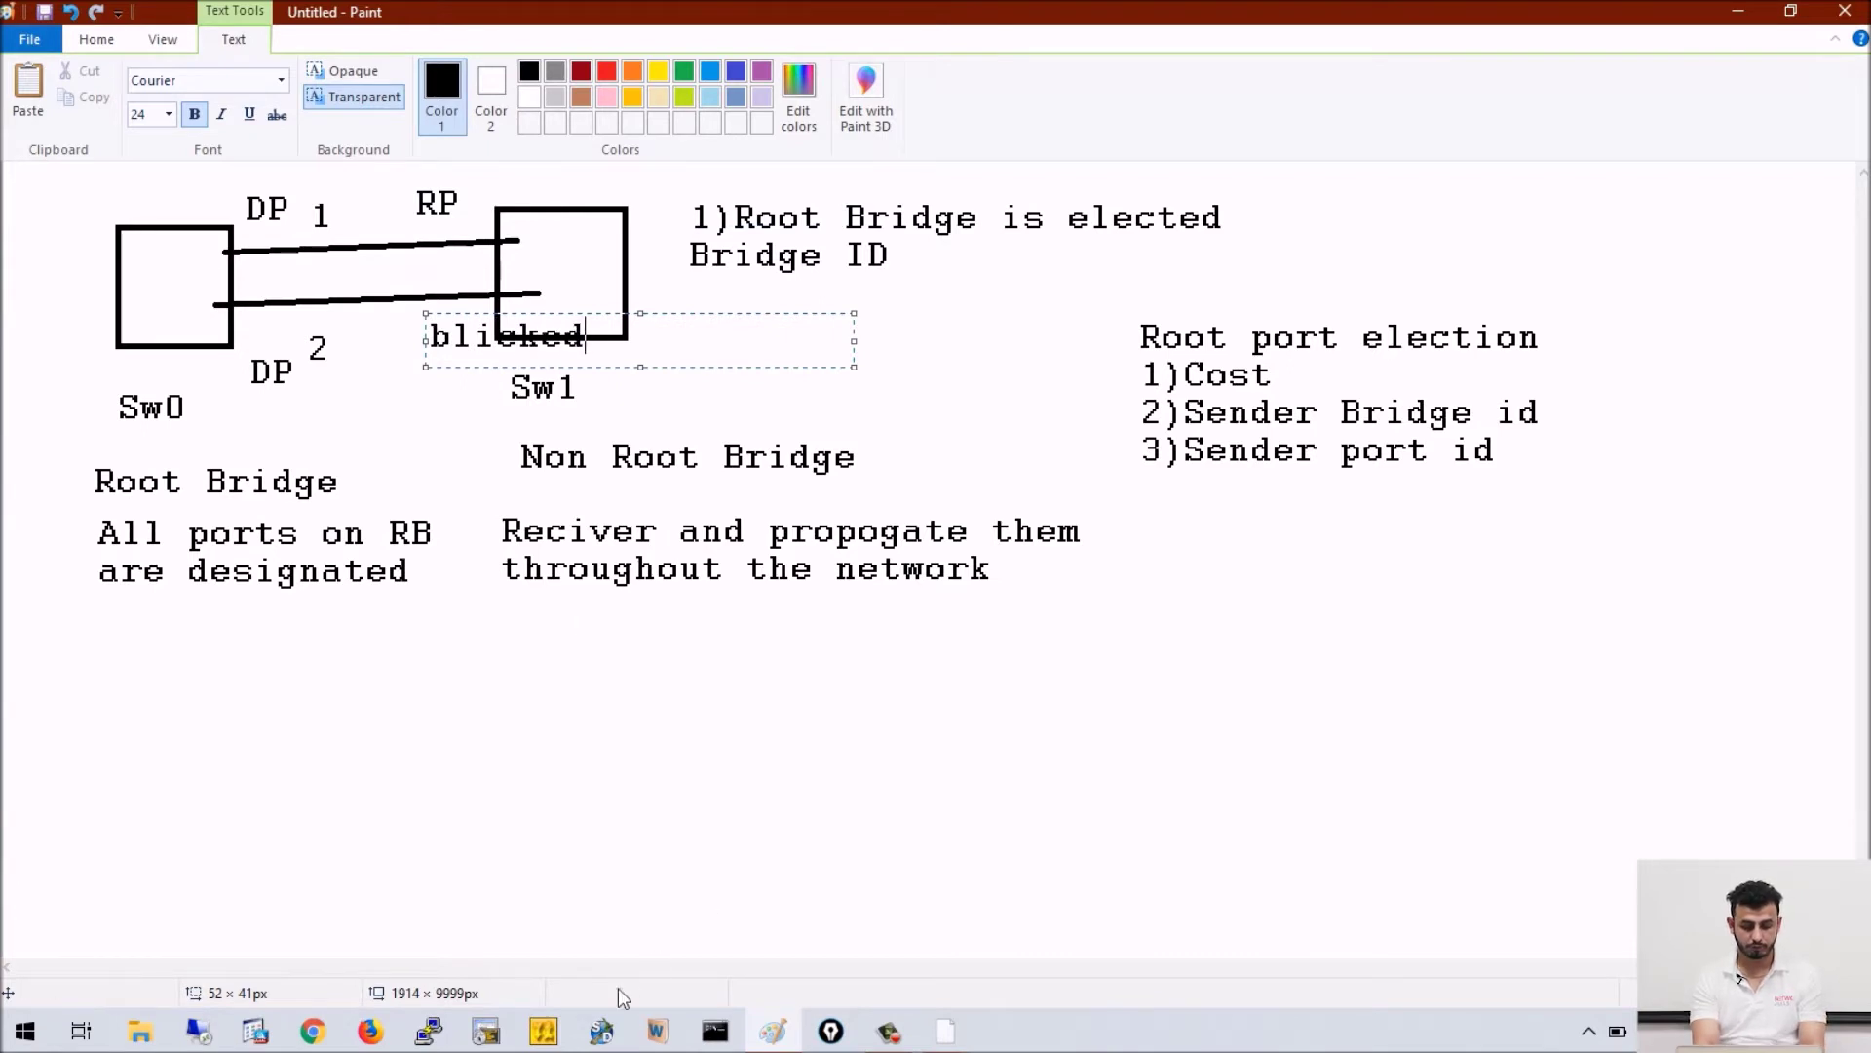
- Switch to Packet Tracer, bring up Switch1's command-line window and widen it so the spanning-tree output lines fit
{"action": "left_click", "coordinate": [889, 1031]}
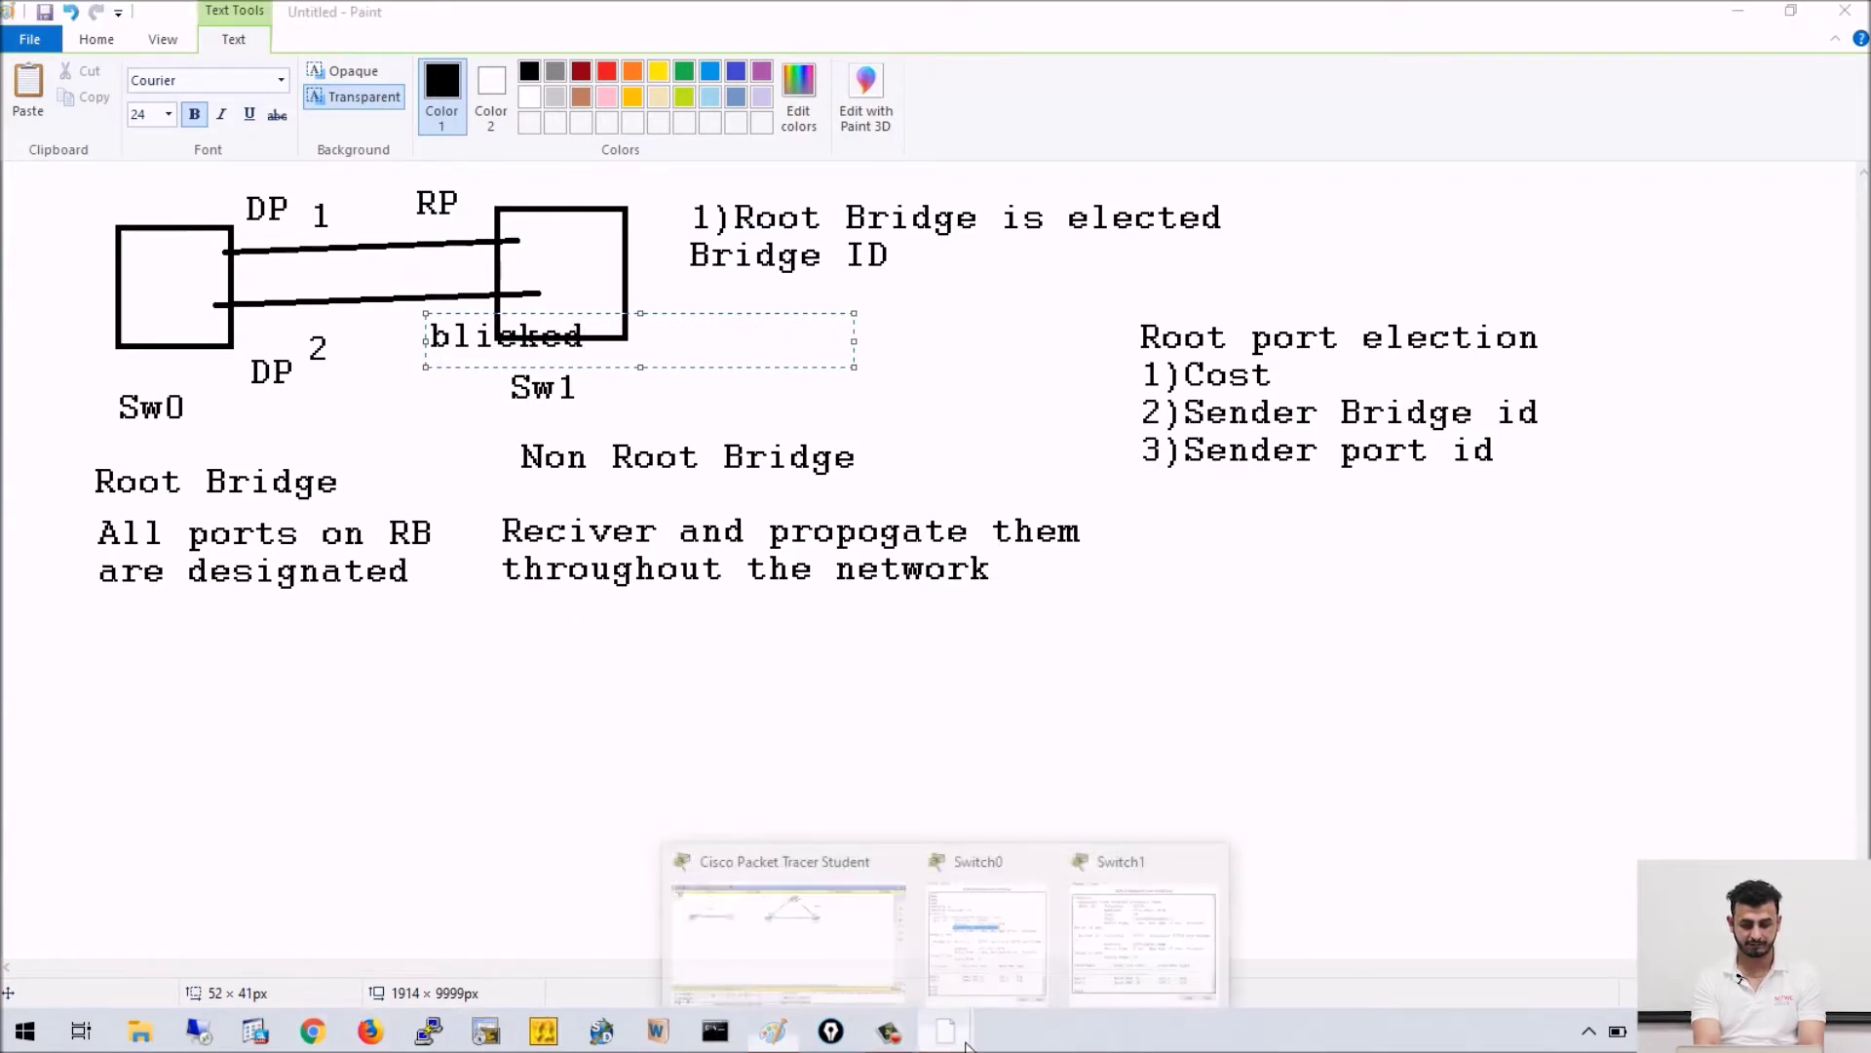
{"action": "left_click", "coordinate": [836, 957]}
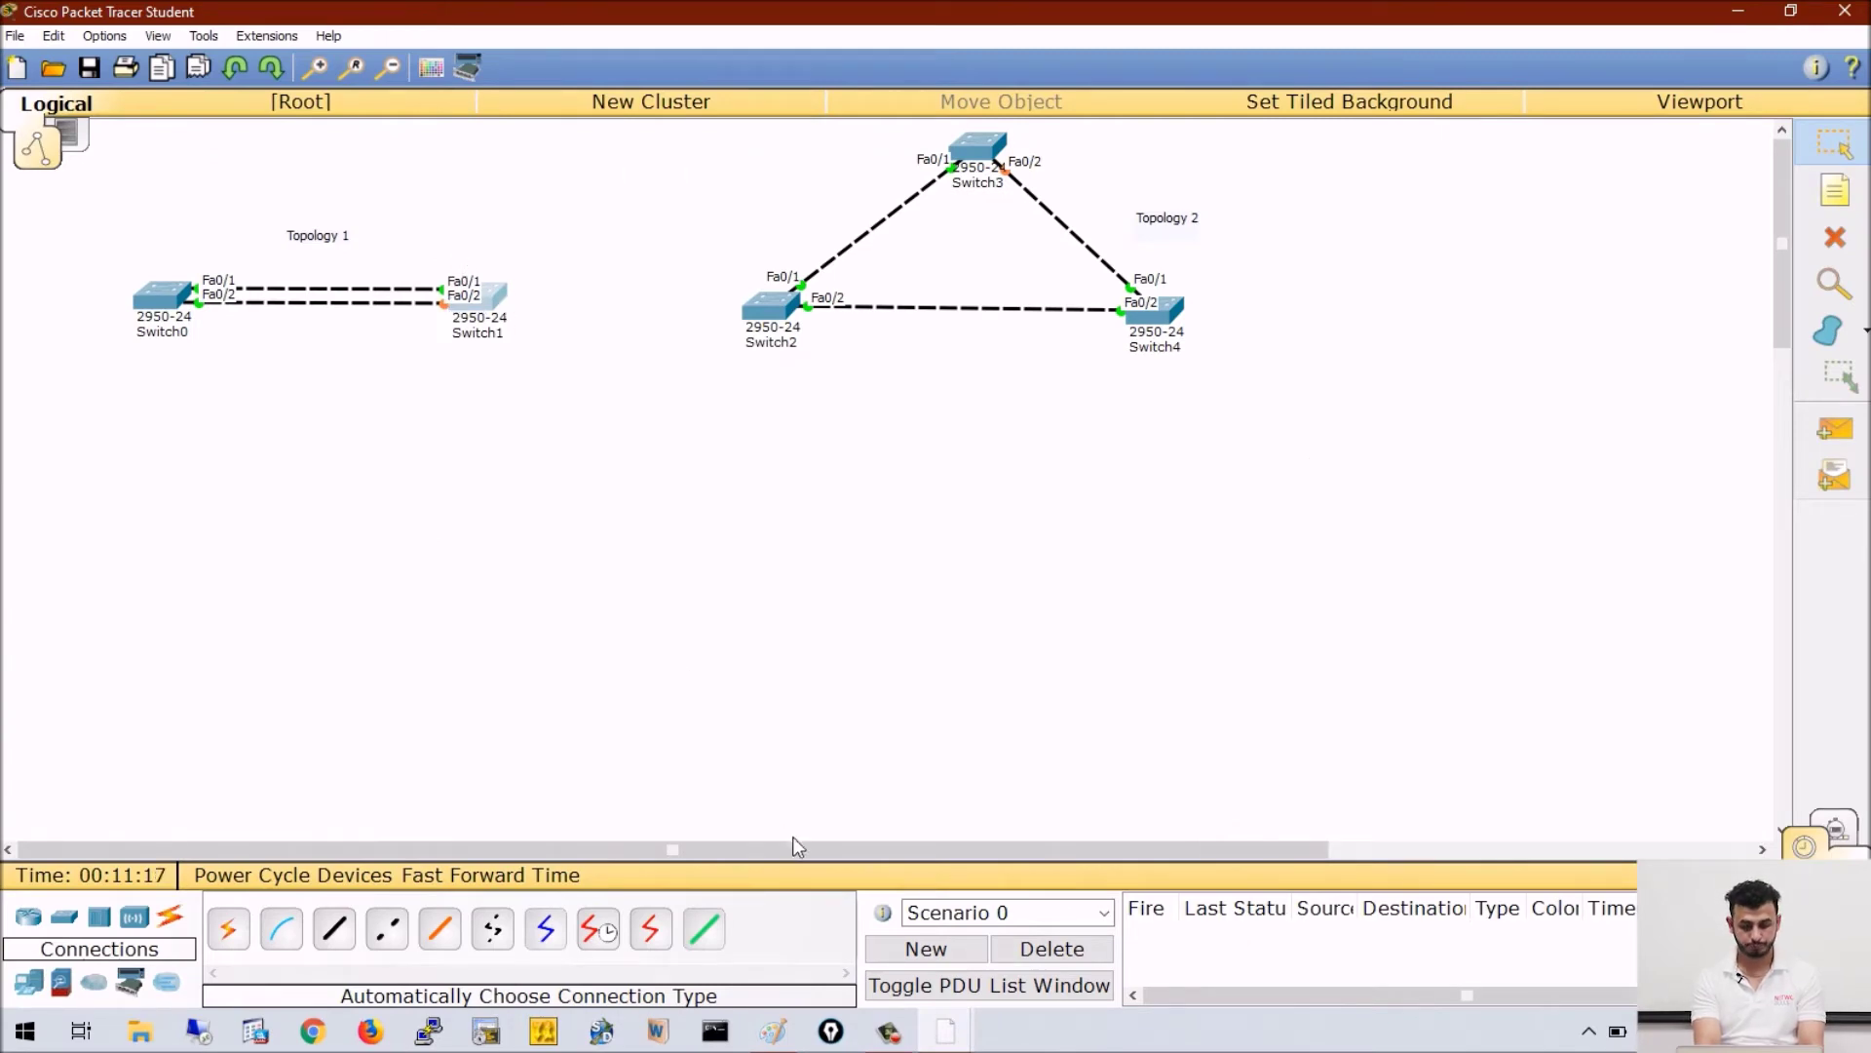
{"action": "left_click", "coordinate": [889, 1031]}
{"action": "left_click", "coordinate": [1146, 909]}
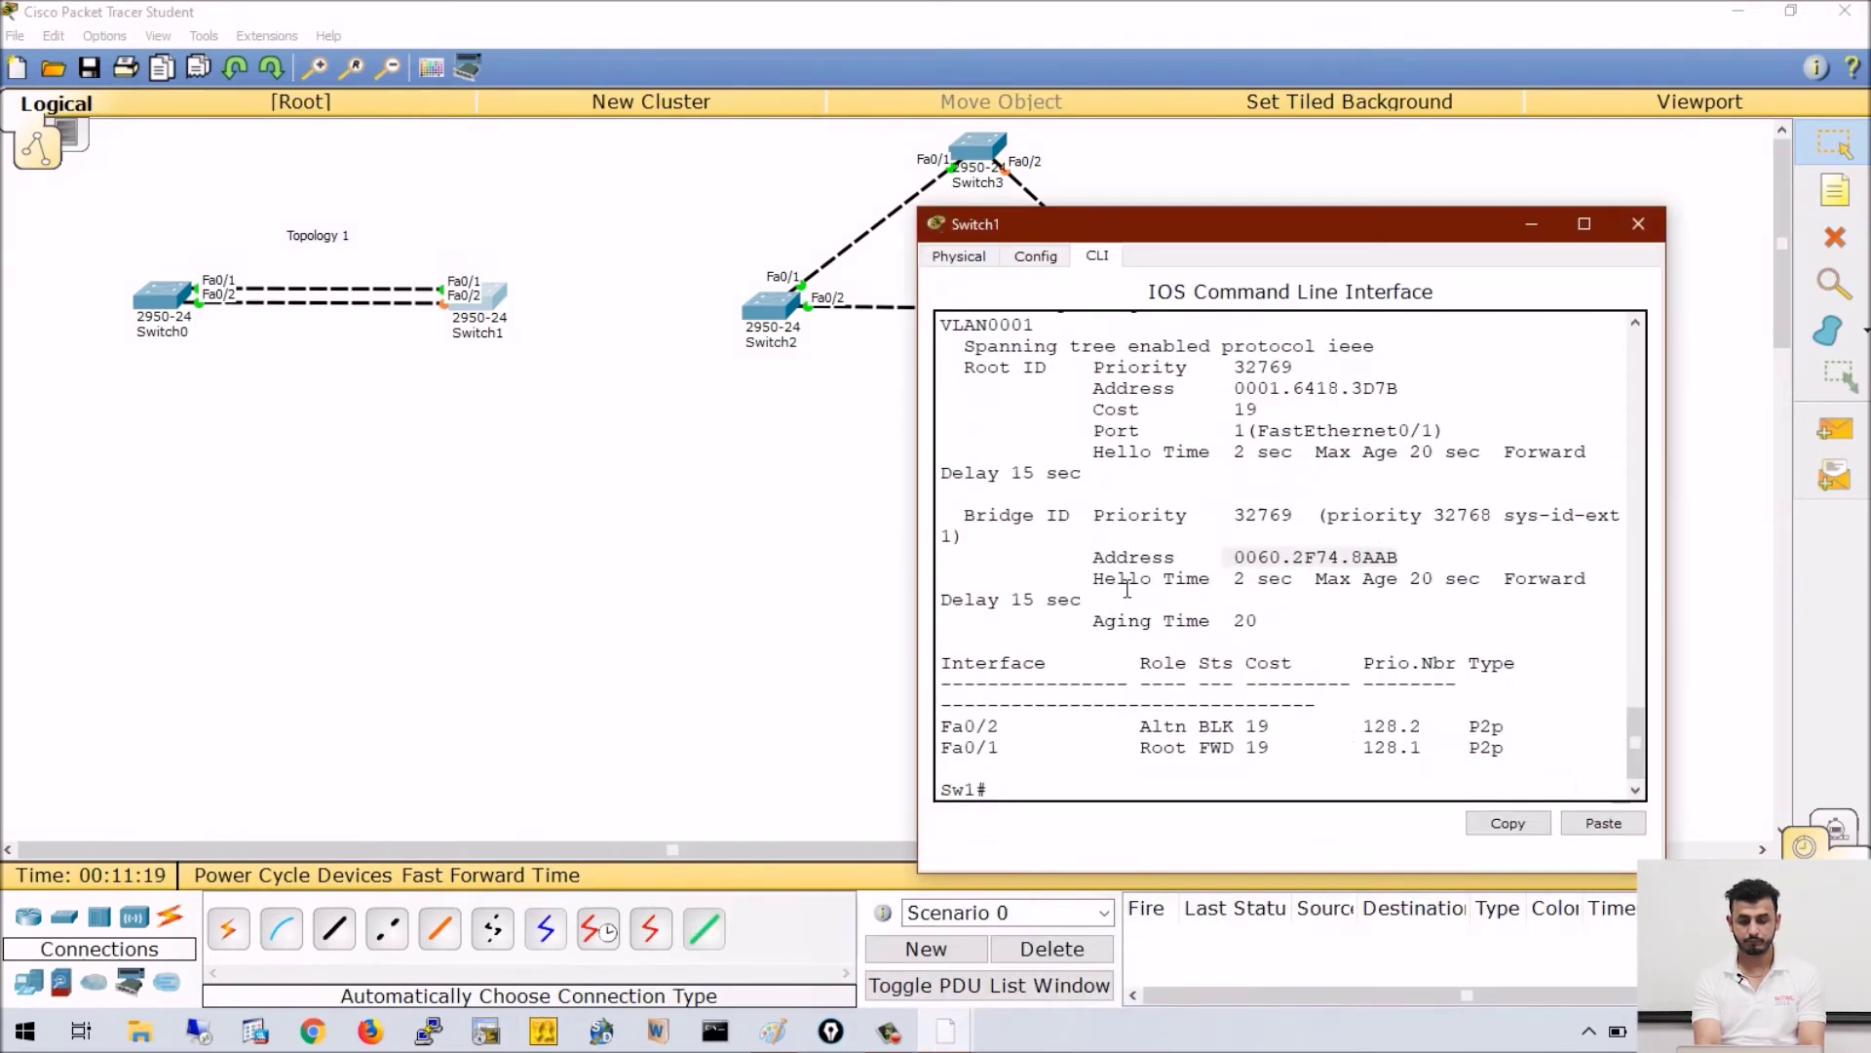
{"action": "left_click_drag", "start_coordinate": [1666, 556], "coordinate": [1866, 555]}
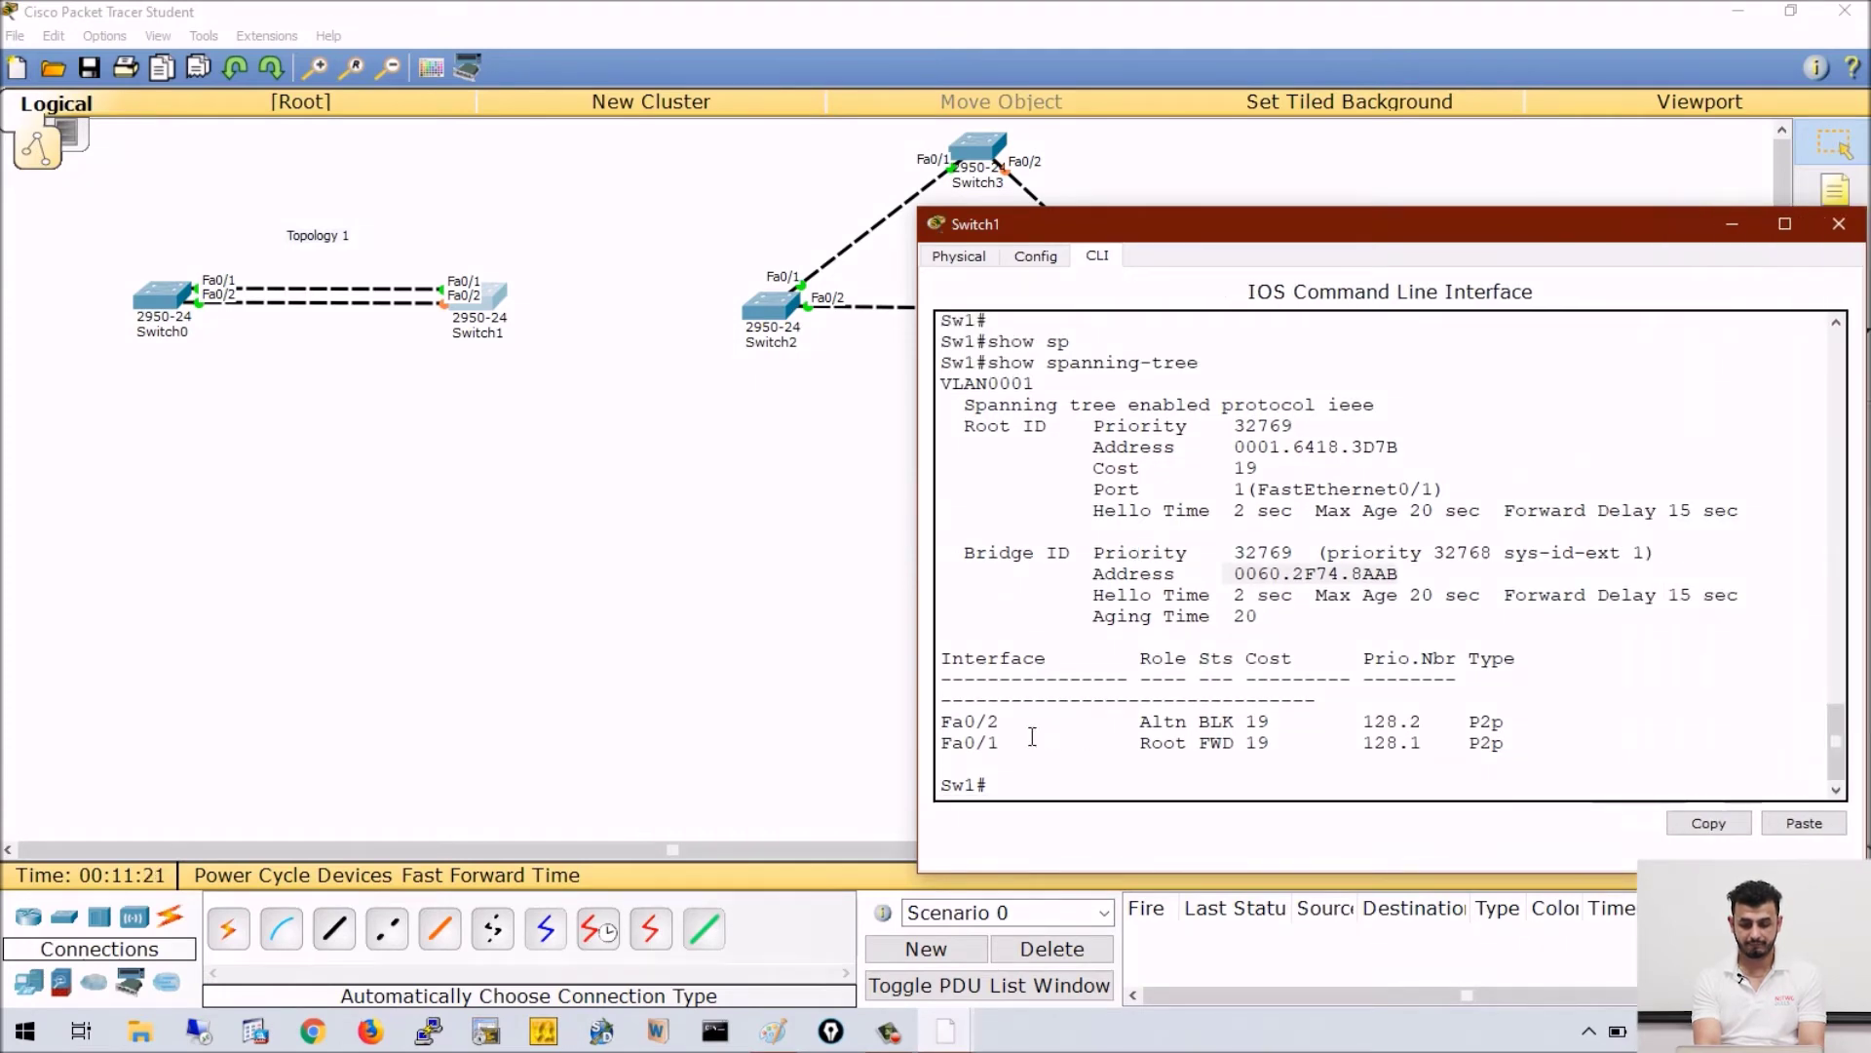
- Examine the role and status of Fa0/2 and Fa0/1 in Switch1's spanning-tree output, and minimize its window
{"action": "left_click_drag", "start_coordinate": [971, 726], "coordinate": [1014, 727]}
{"action": "left_click_drag", "start_coordinate": [1187, 726], "coordinate": [1258, 733]}
{"action": "left_click_drag", "start_coordinate": [973, 749], "coordinate": [1014, 750]}
{"action": "left_click", "coordinate": [1148, 753]}
{"action": "left_click_drag", "start_coordinate": [1141, 752], "coordinate": [1253, 753]}
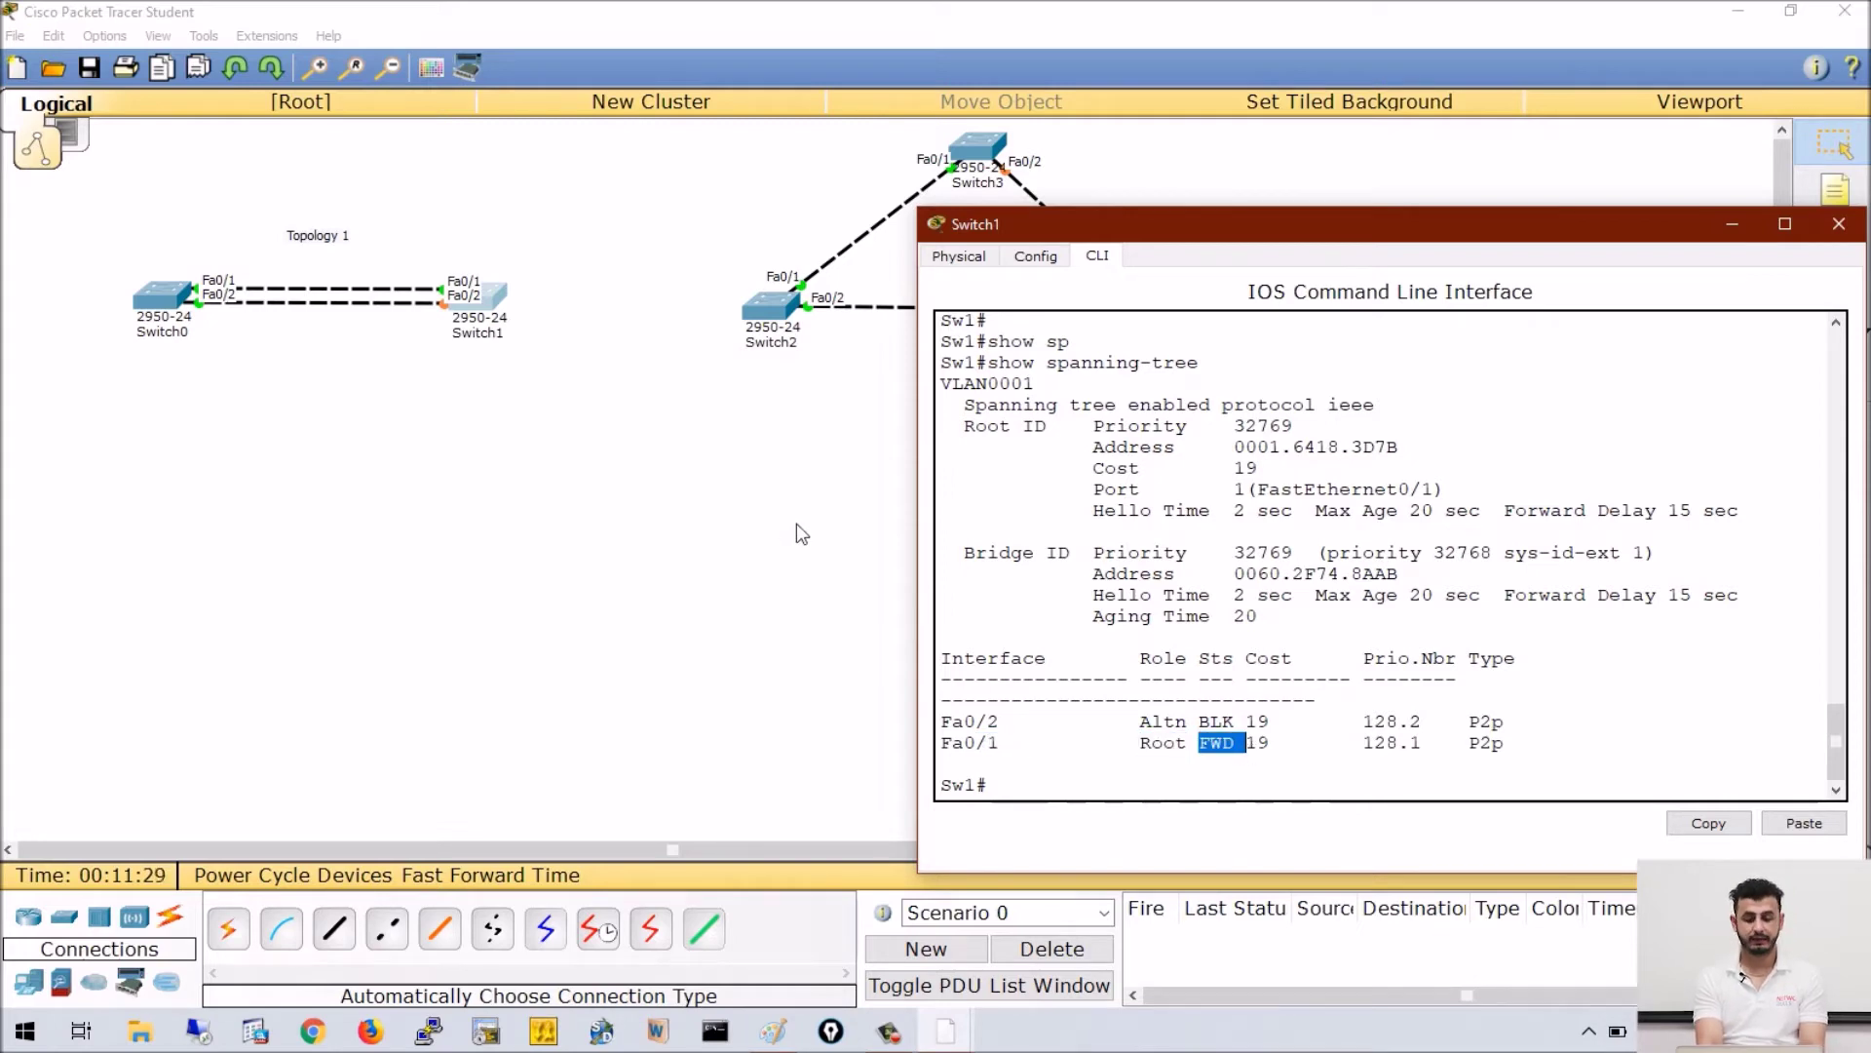
{"action": "left_click_drag", "start_coordinate": [1199, 727], "coordinate": [1245, 727]}
{"action": "left_click", "coordinate": [1080, 706]}
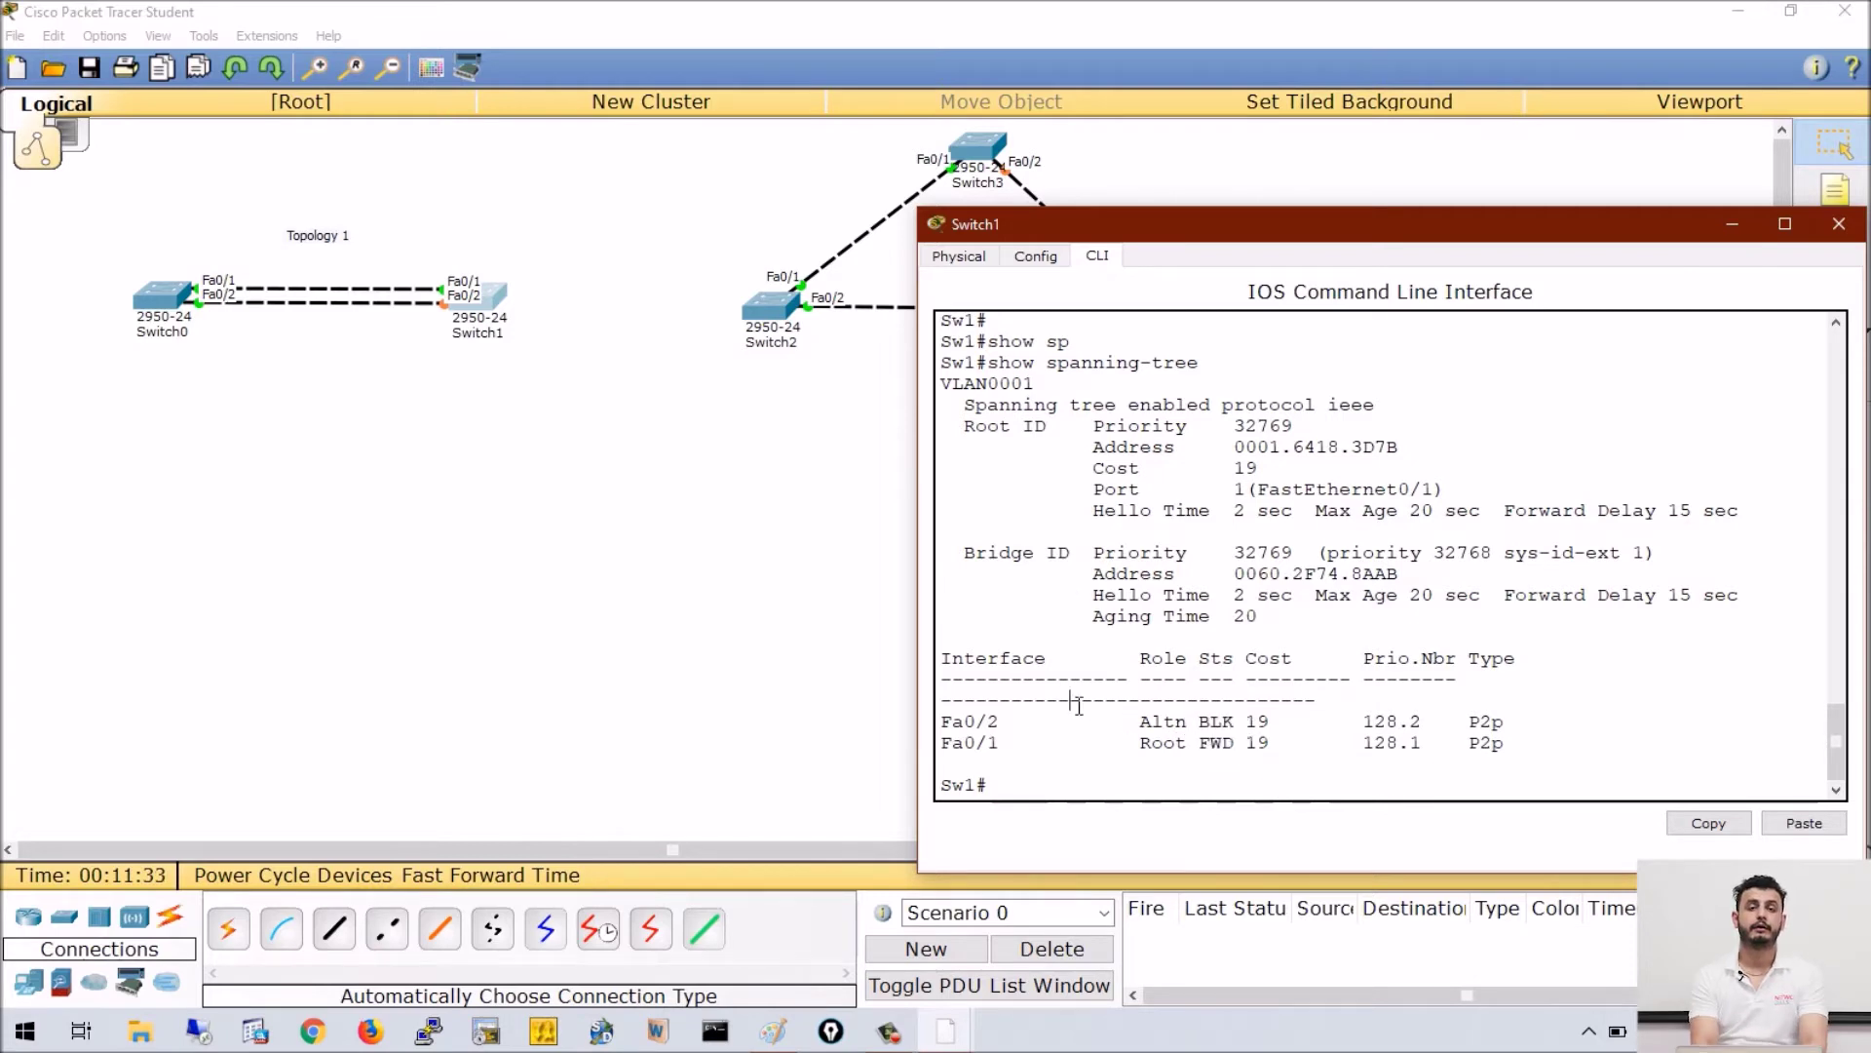
{"action": "key", "text": "Return"}
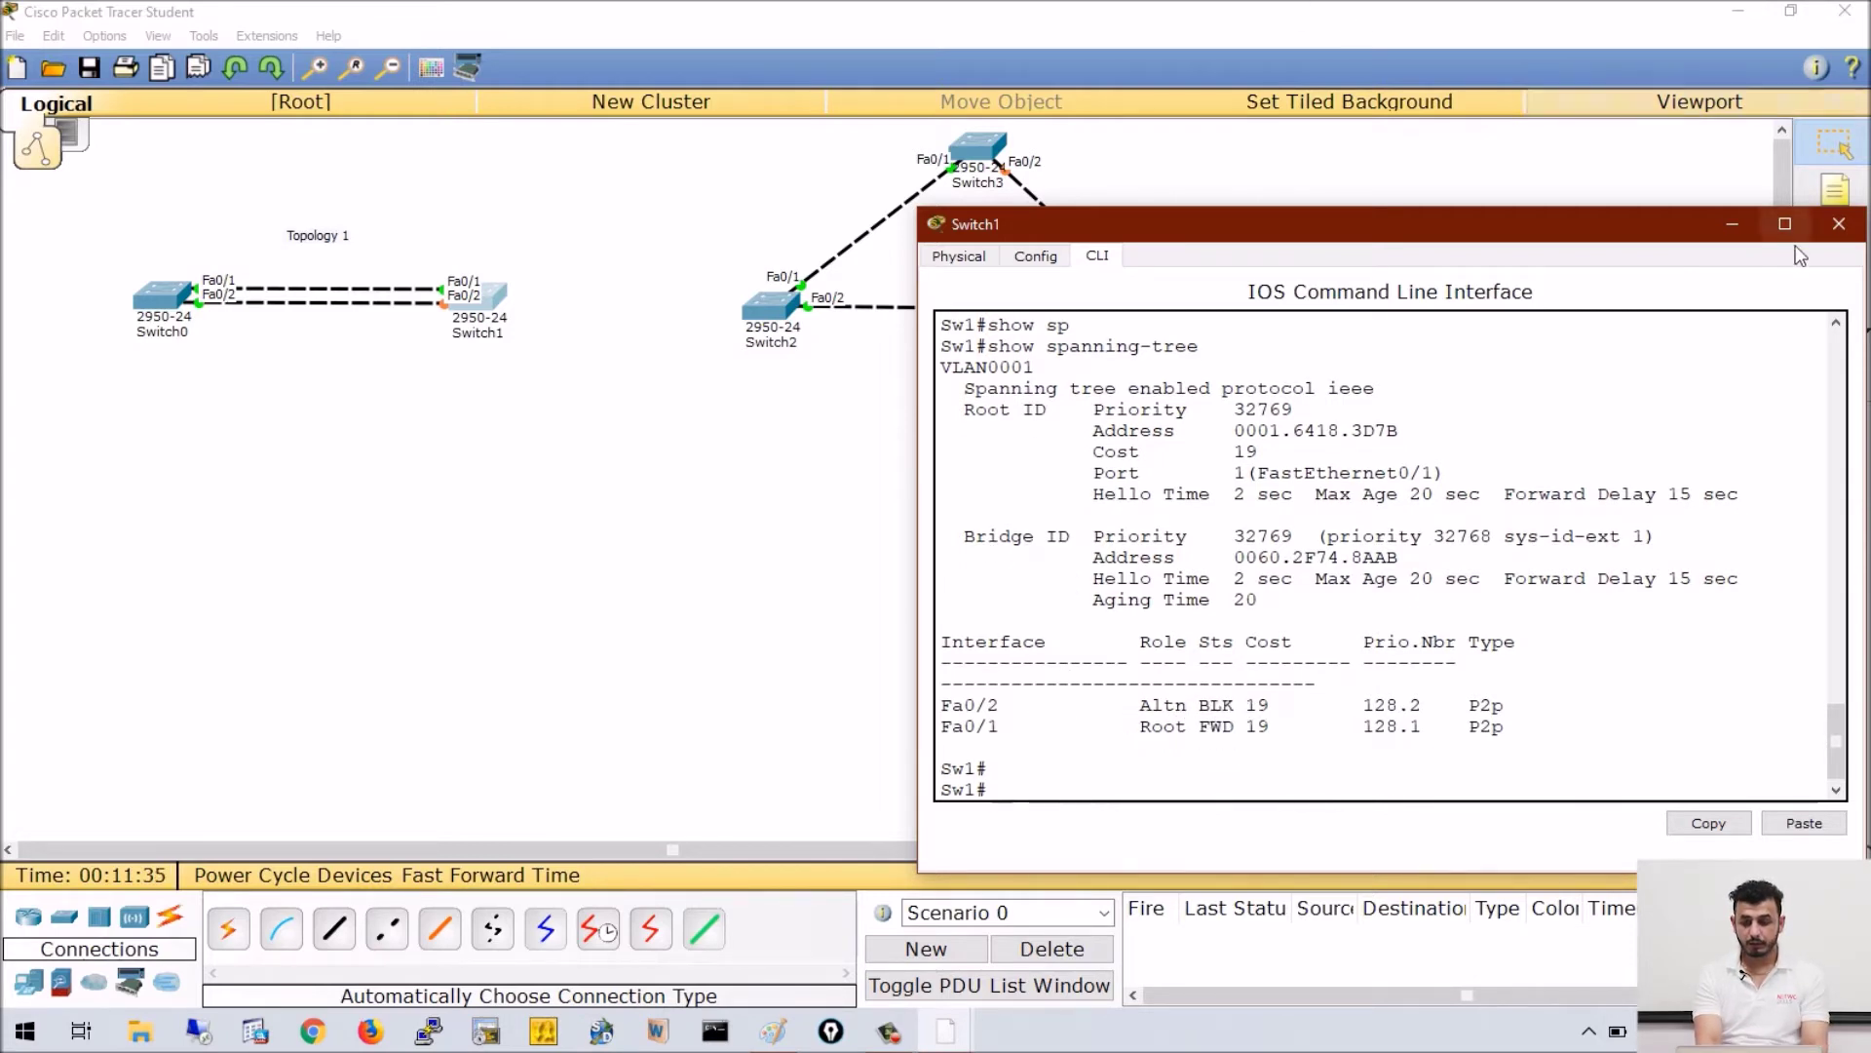
{"action": "left_click", "coordinate": [1734, 225]}
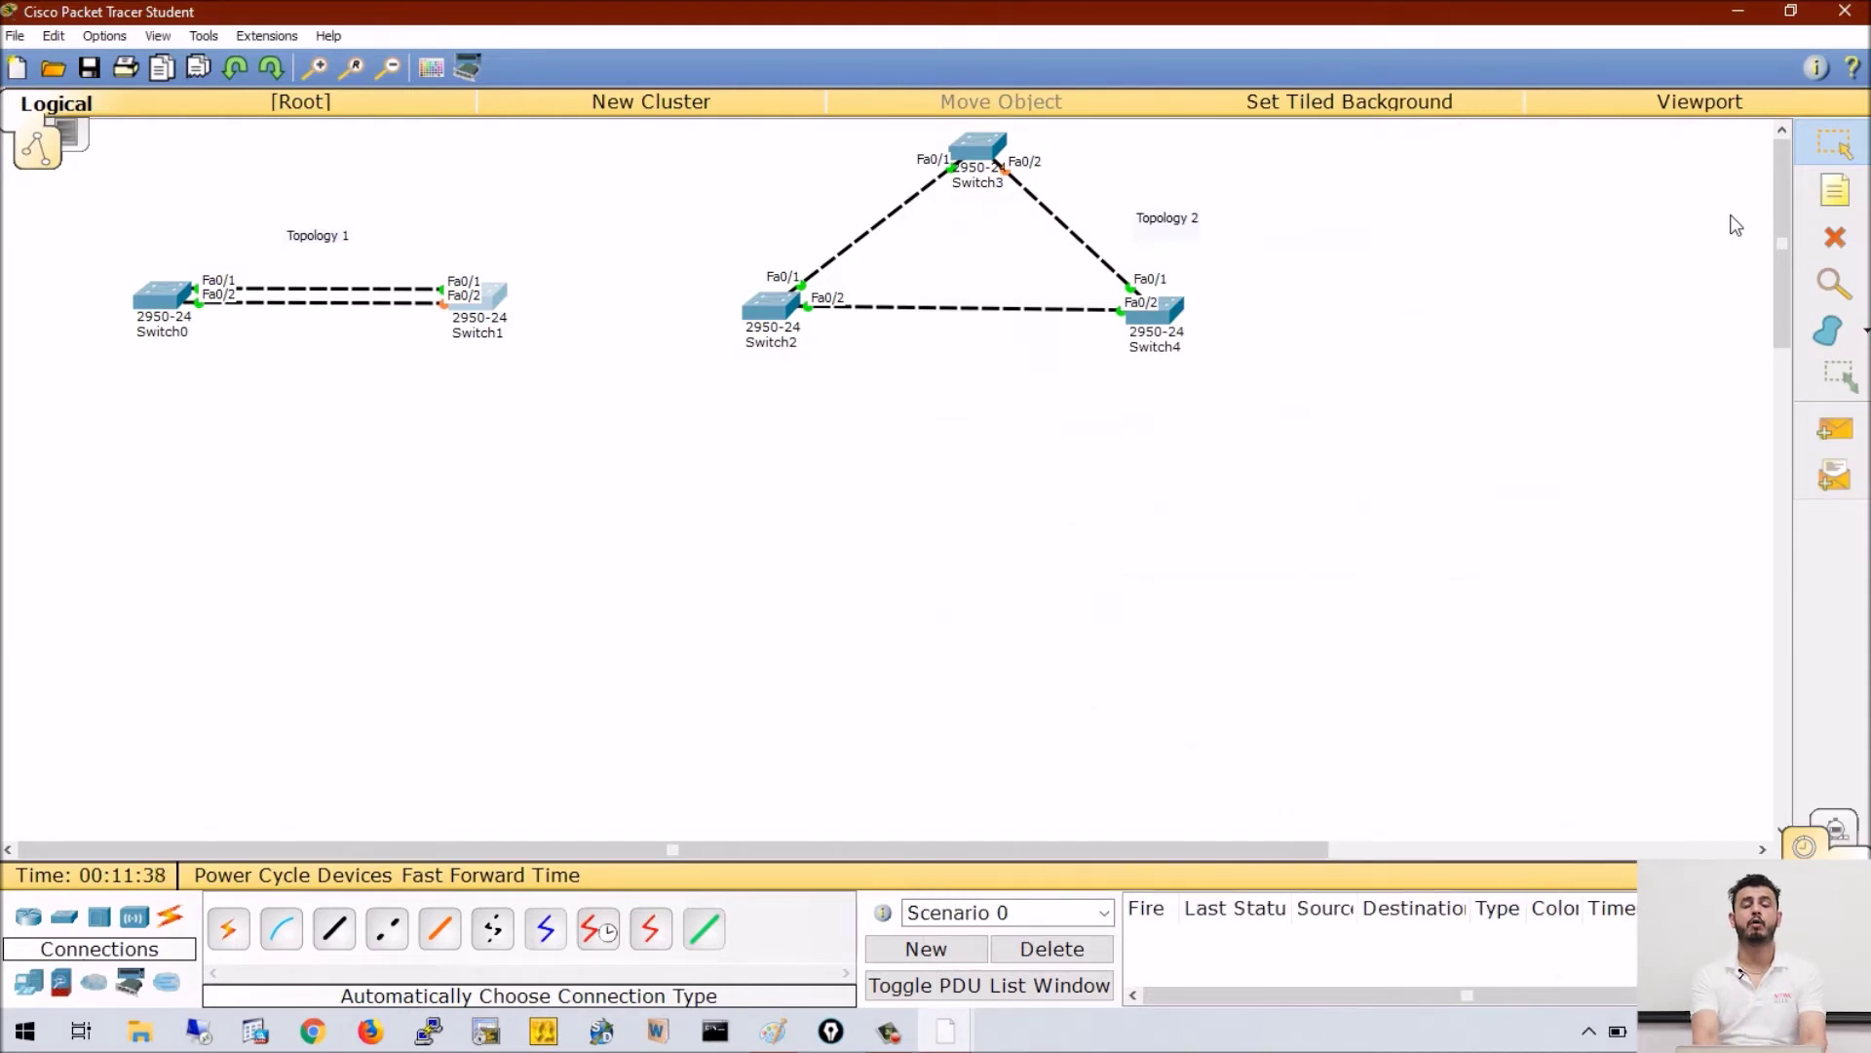
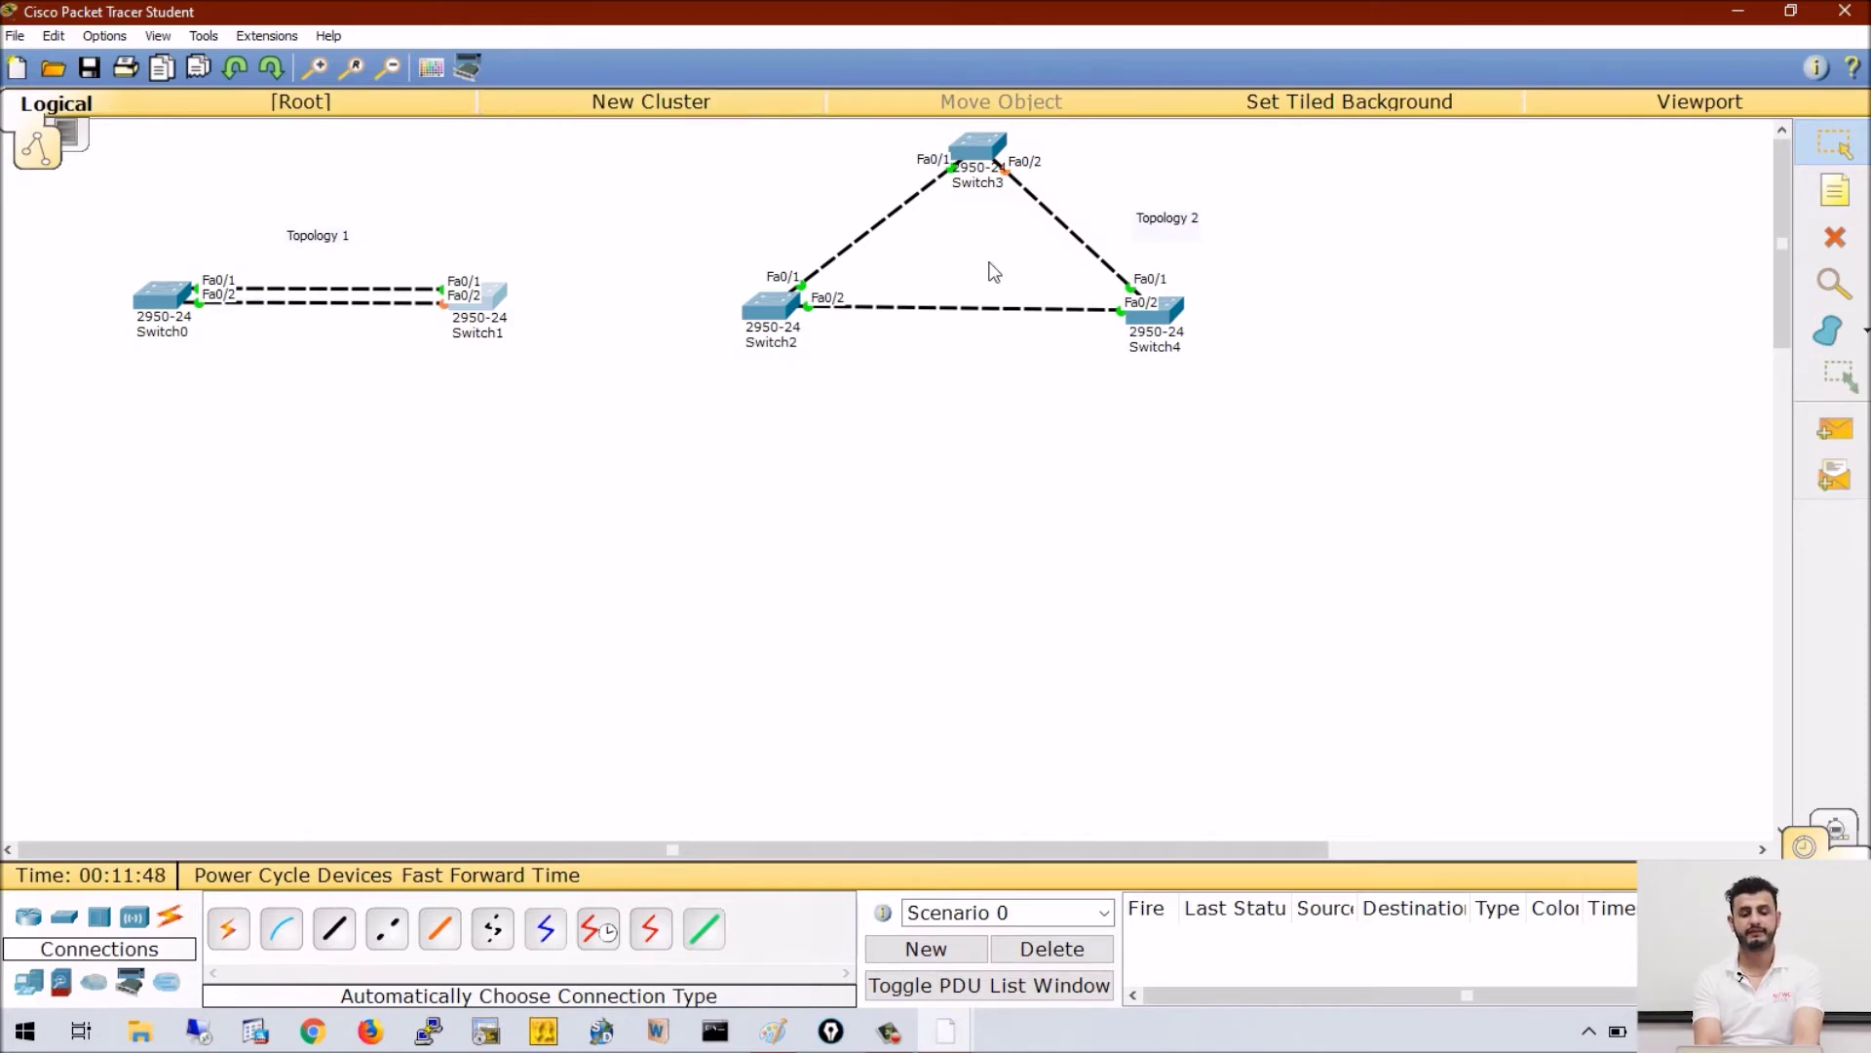
- Close the open Switch0 and Switch1 windows of Topology 1
{"action": "mouse_move", "coordinate": [792, 301]}
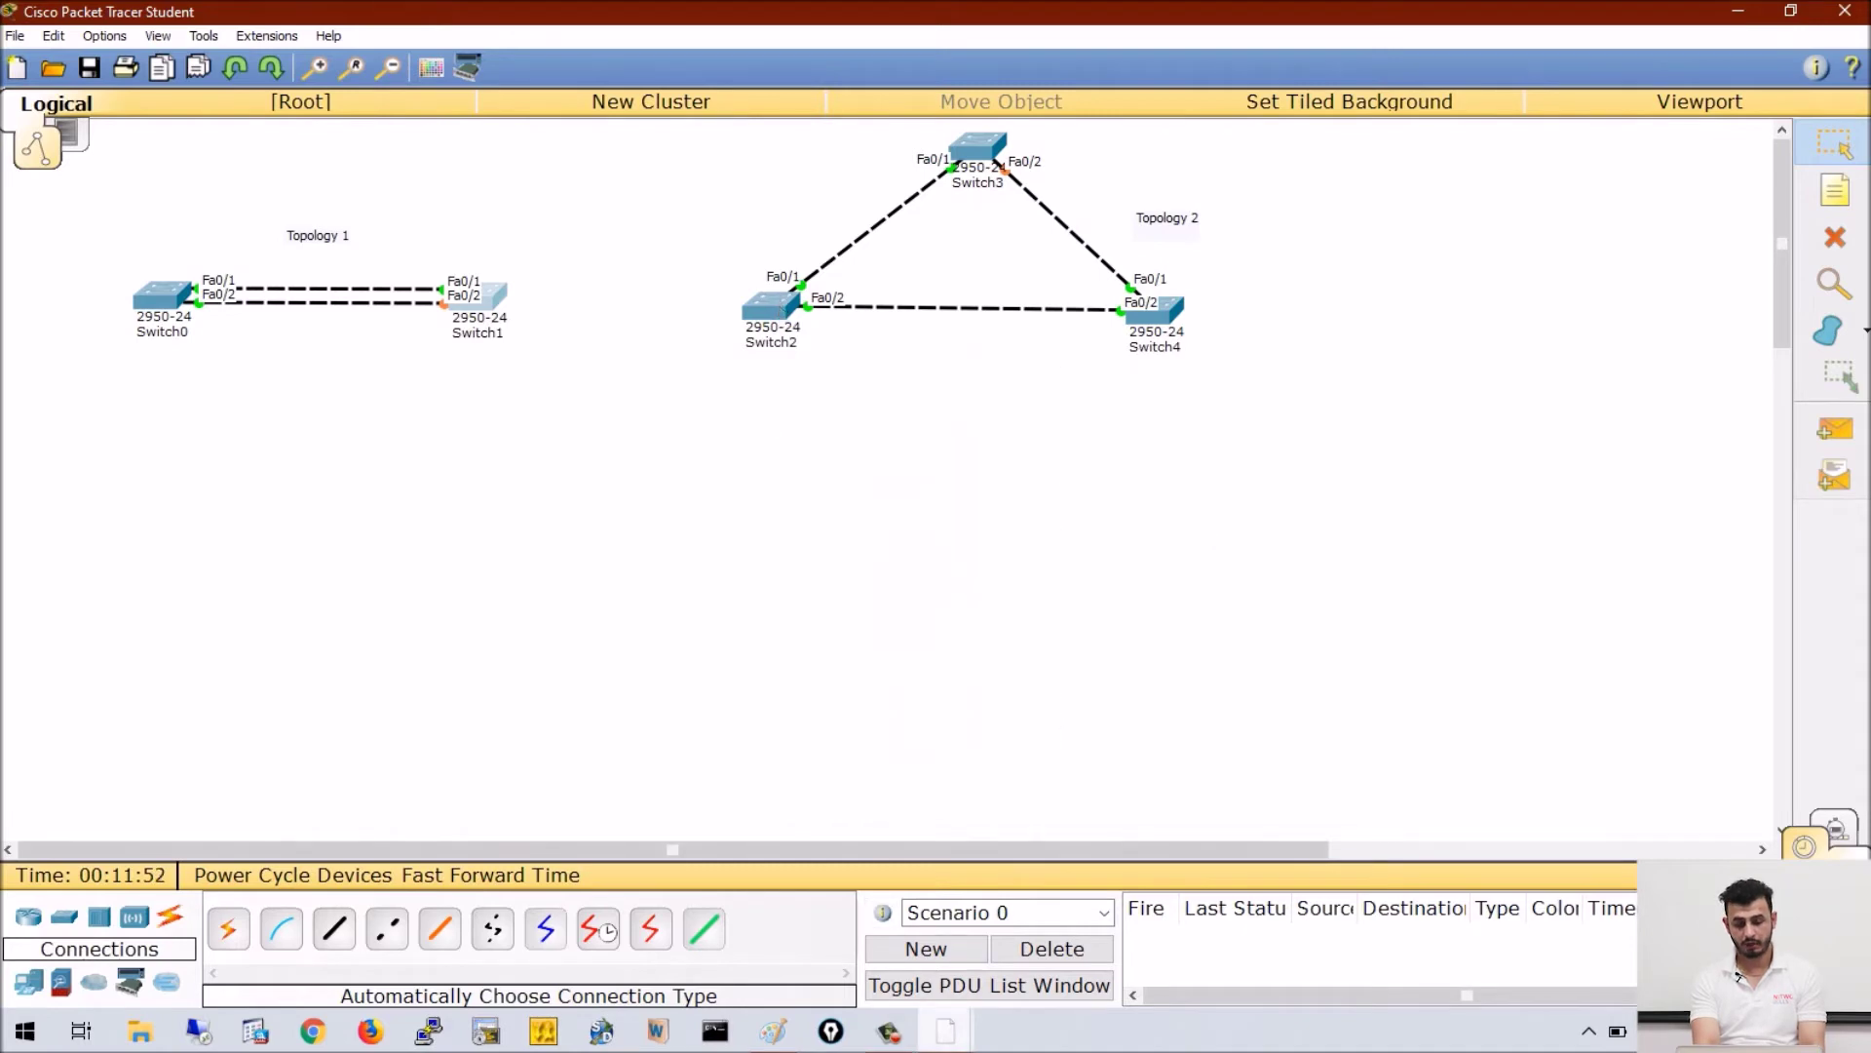
{"action": "left_click", "coordinate": [943, 1030]}
{"action": "left_click", "coordinate": [1021, 855]}
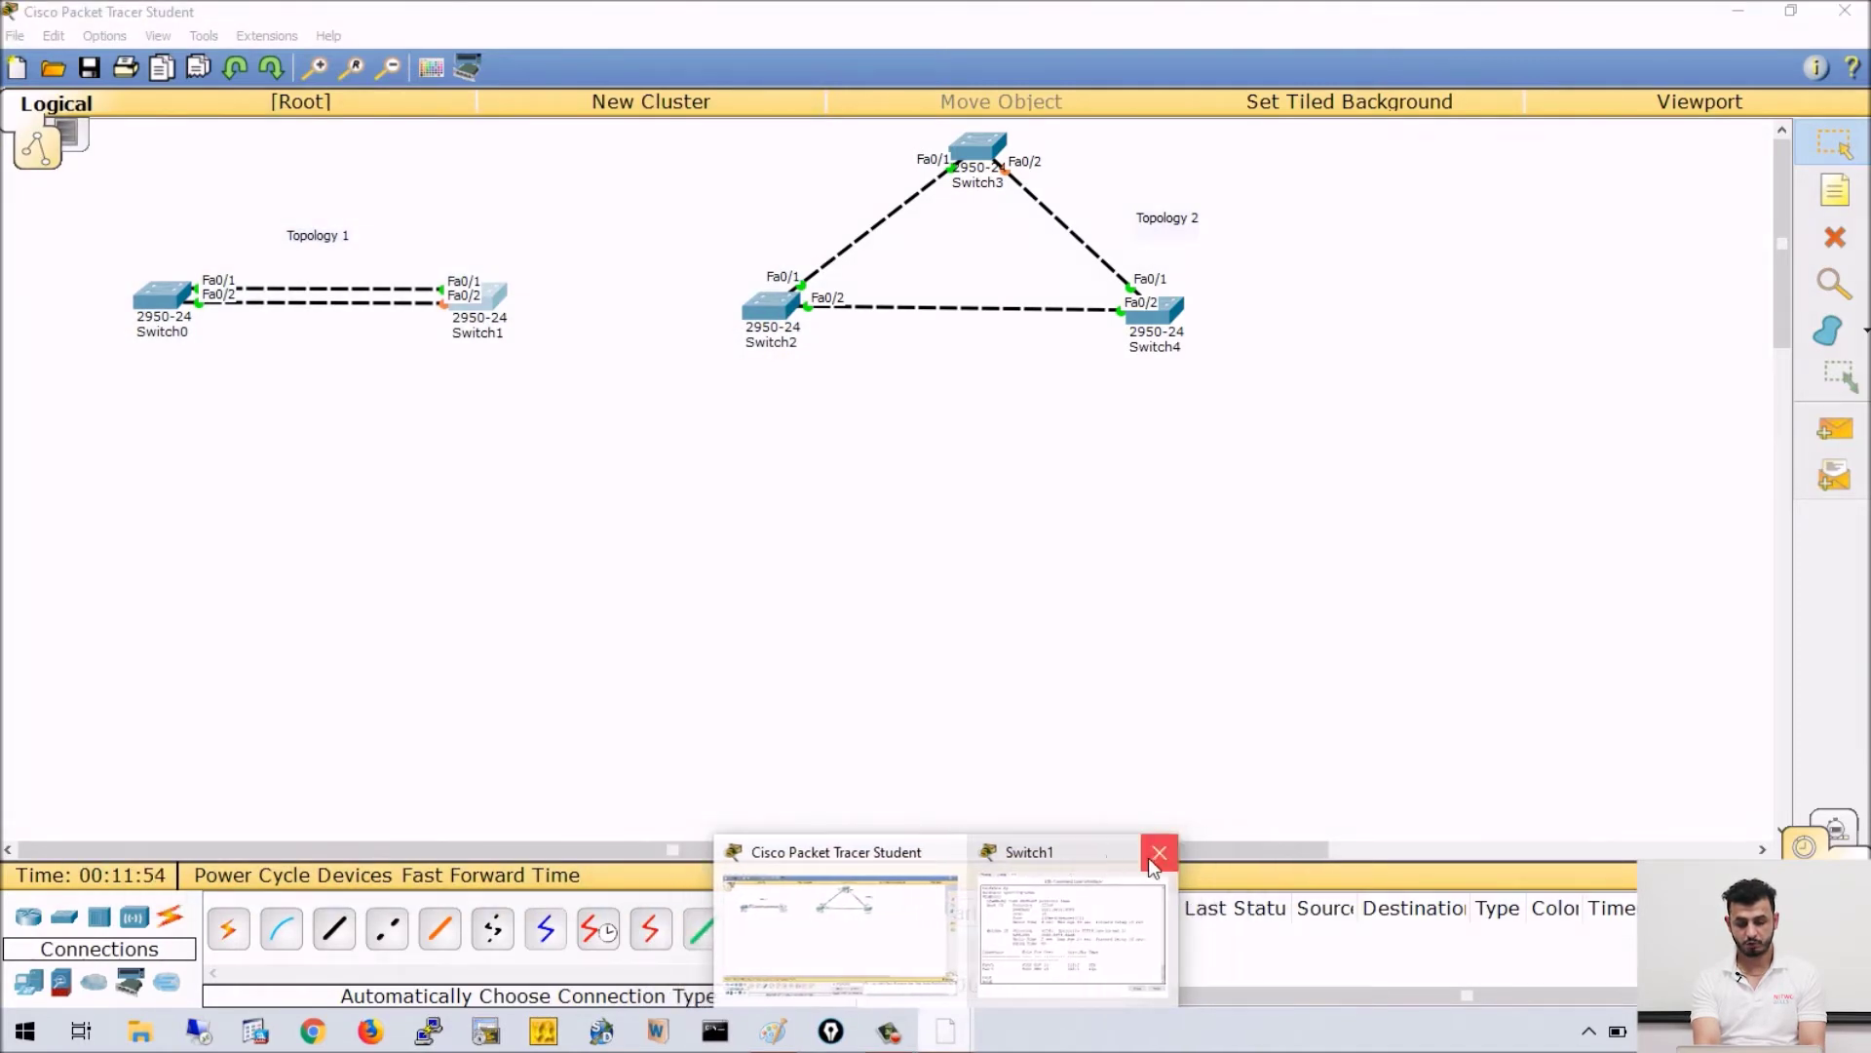
{"action": "left_click", "coordinate": [1156, 852]}
- Open Switch2's command line, move its window clear of Topology 2, and enter global configuration mode with en and conf t
{"action": "left_click", "coordinate": [751, 294]}
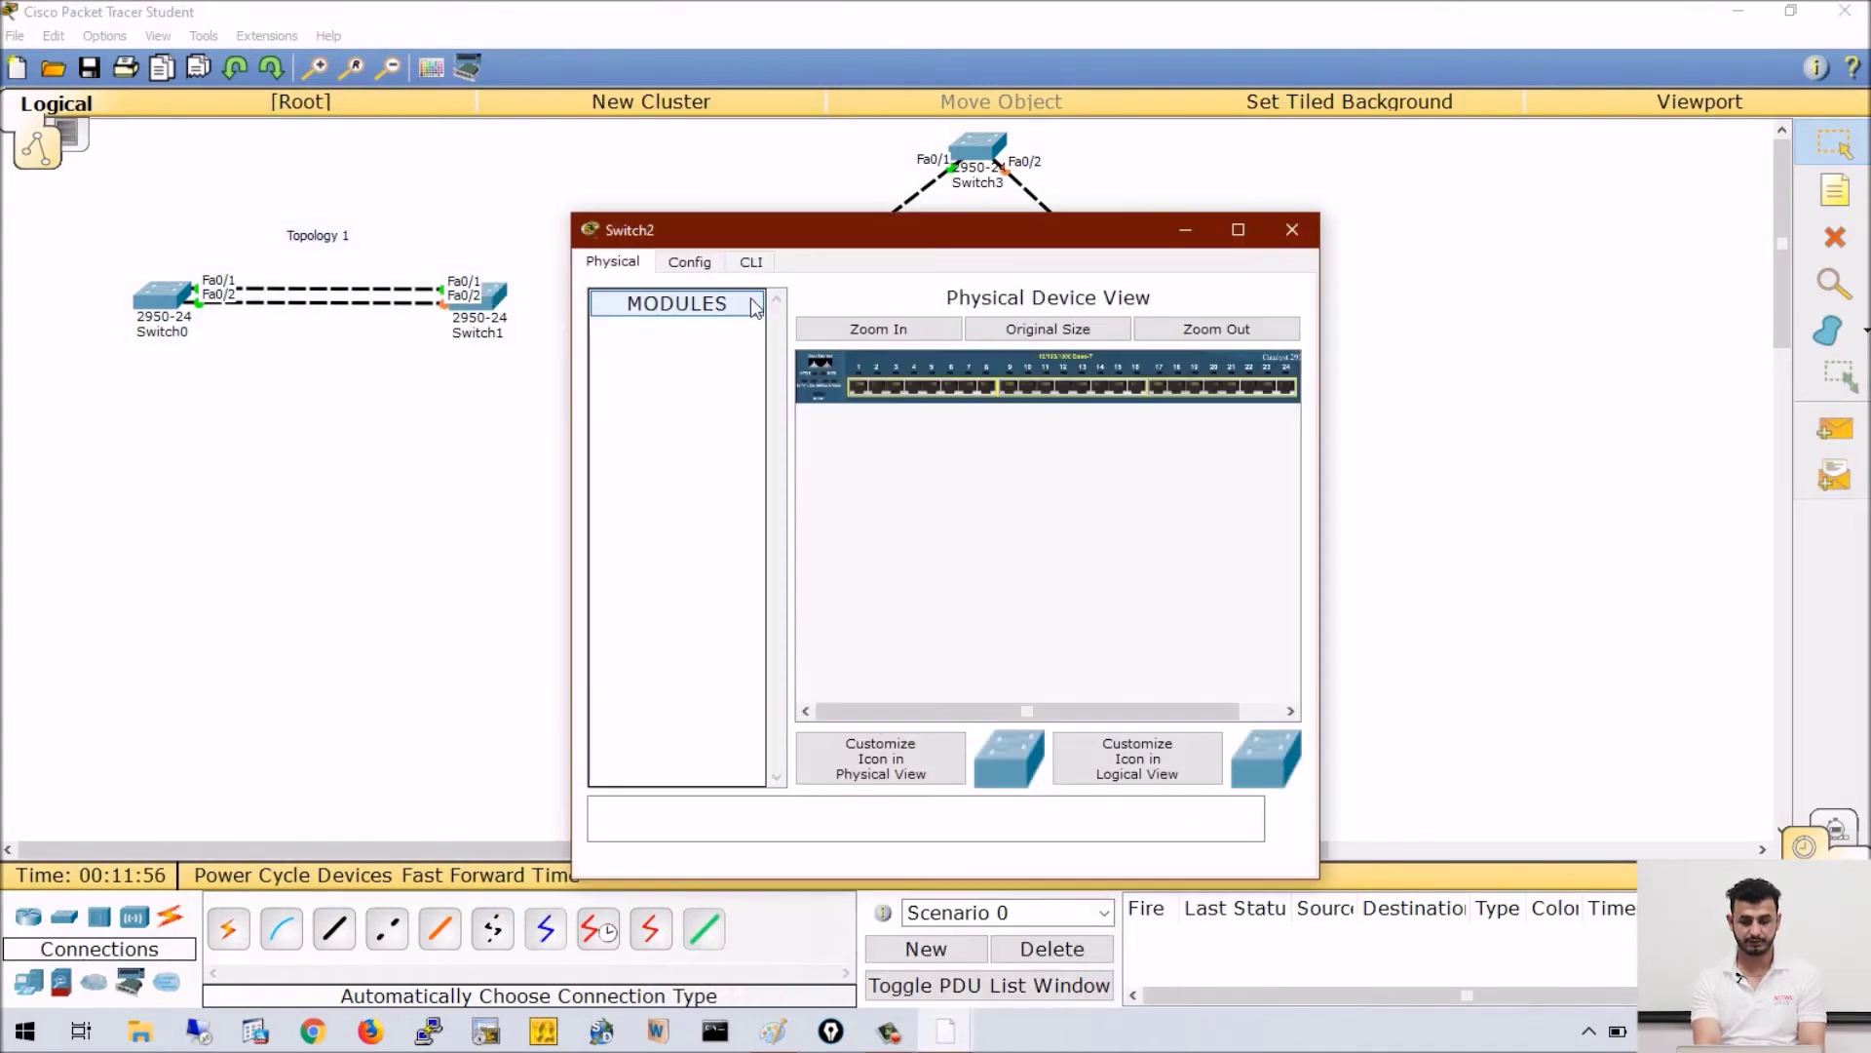
{"action": "left_click_drag", "start_coordinate": [739, 237], "coordinate": [454, 370]}
{"action": "left_click", "coordinate": [488, 265]}
{"action": "key", "text": "Return"}
{"action": "key", "text": "Return"}
{"action": "type", "text": "en"}
{"action": "key", "text": "Return"}
{"action": "type", "text": "conf t"}
{"action": "key", "text": "Return"}
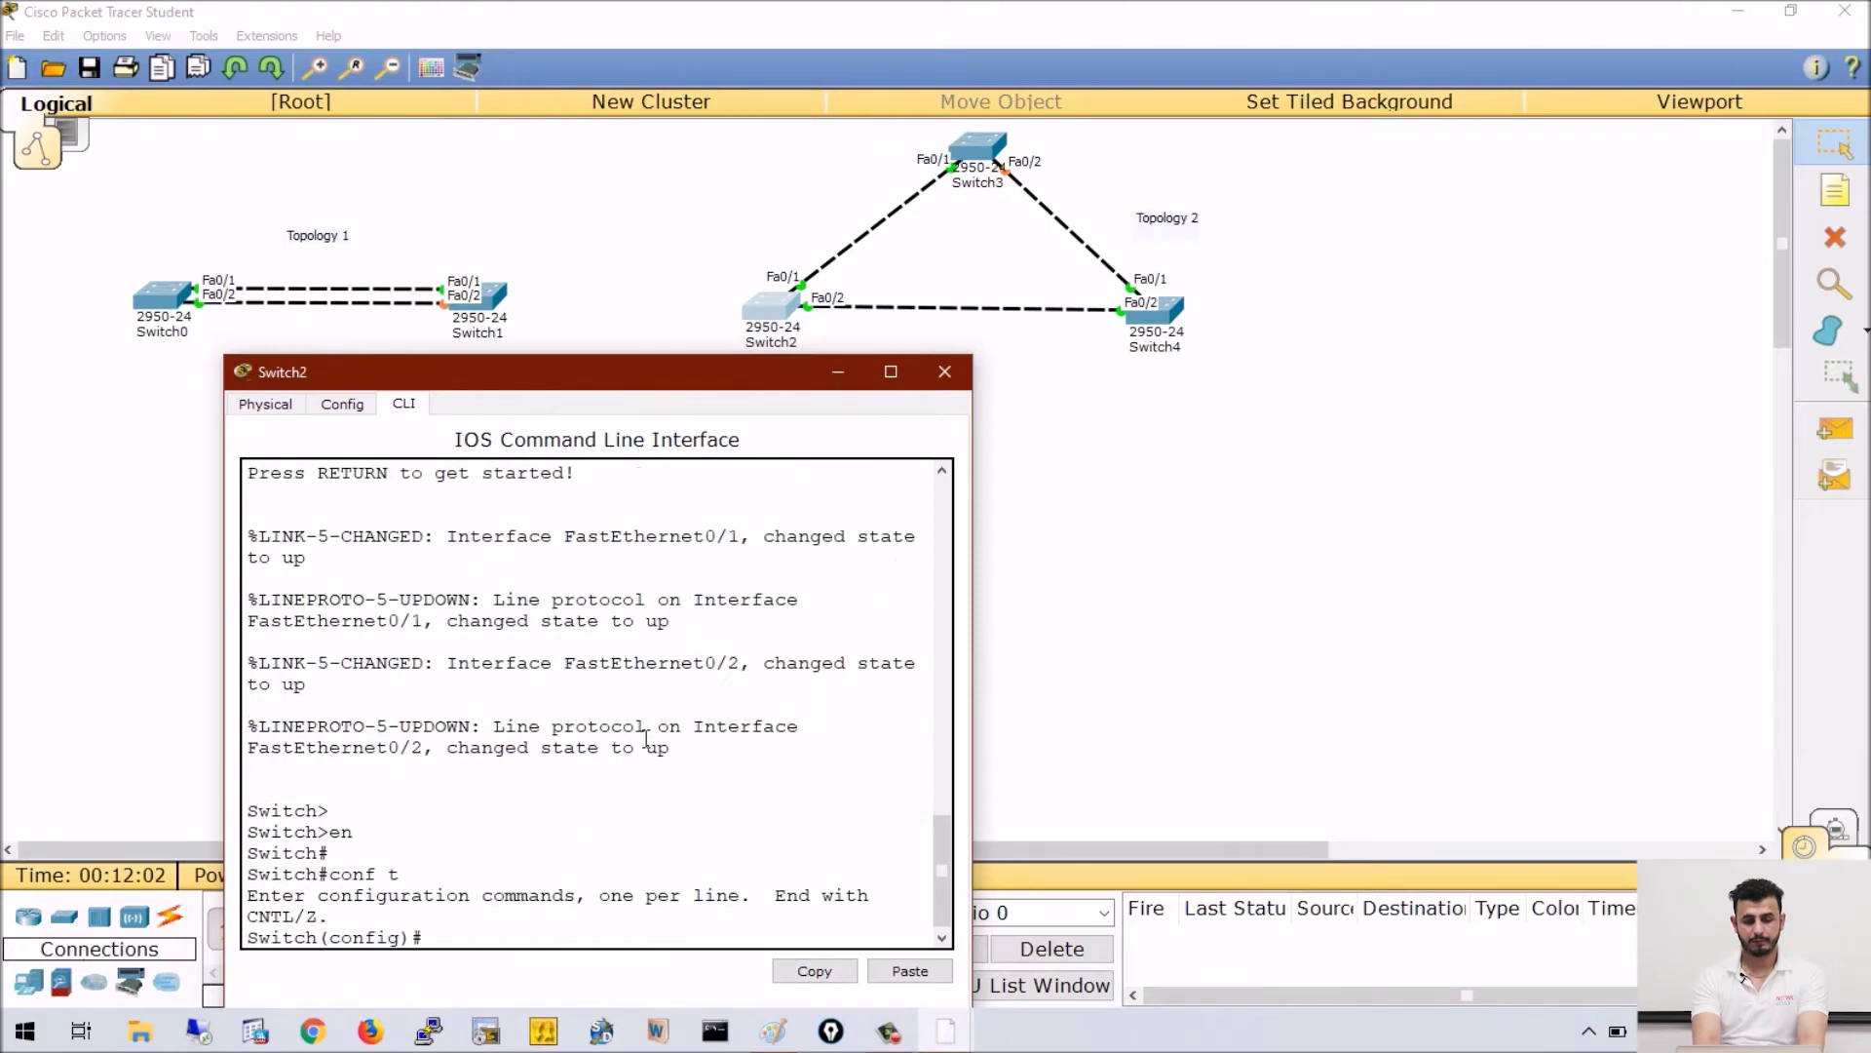
- Set Switch2's hostname to Sw2
{"action": "type", "text": "ho"}
{"action": "key", "text": "Tab"}
{"action": "type", "text": "Sw2"}
{"action": "key", "text": "Return"}
{"action": "key", "text": "Return"}
{"action": "key", "text": "Return"}
{"action": "key", "text": "Return"}
{"action": "key", "text": "Return"}
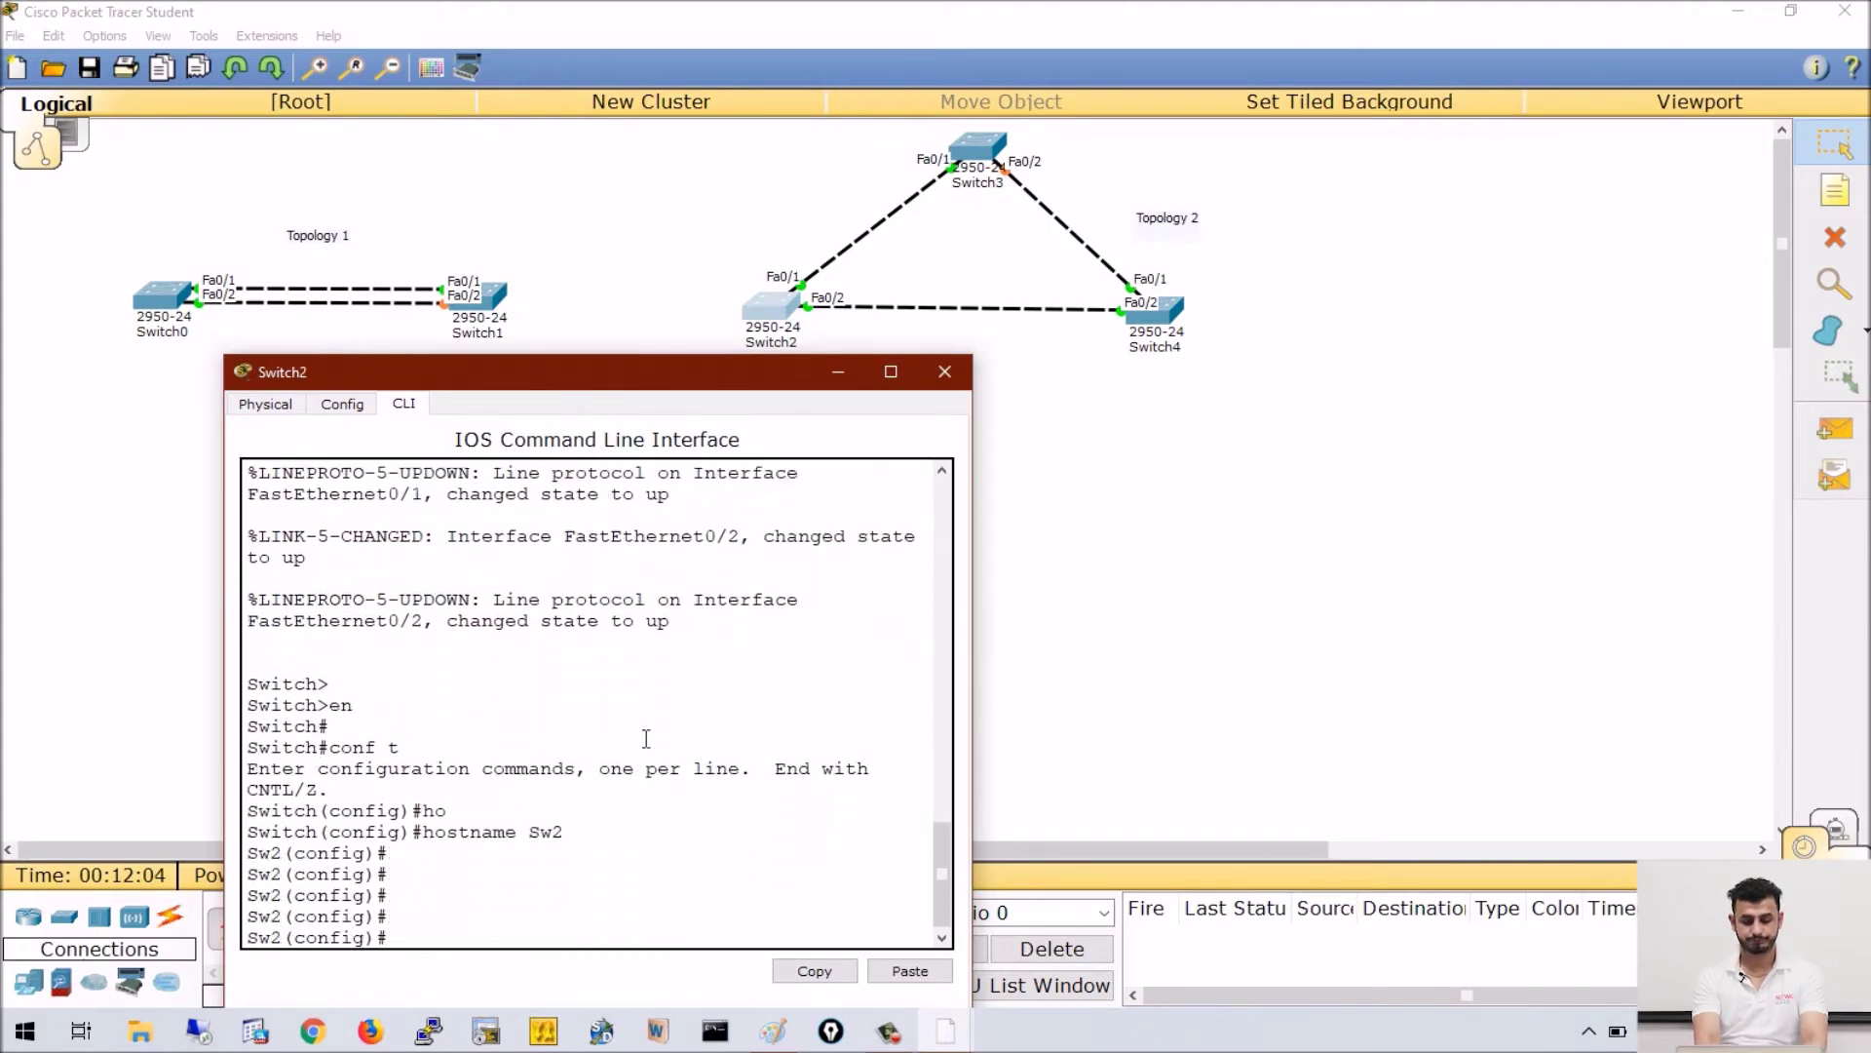
- Open Switch3's command line and enter global configuration mode with en and conf t
{"action": "left_click", "coordinate": [975, 154]}
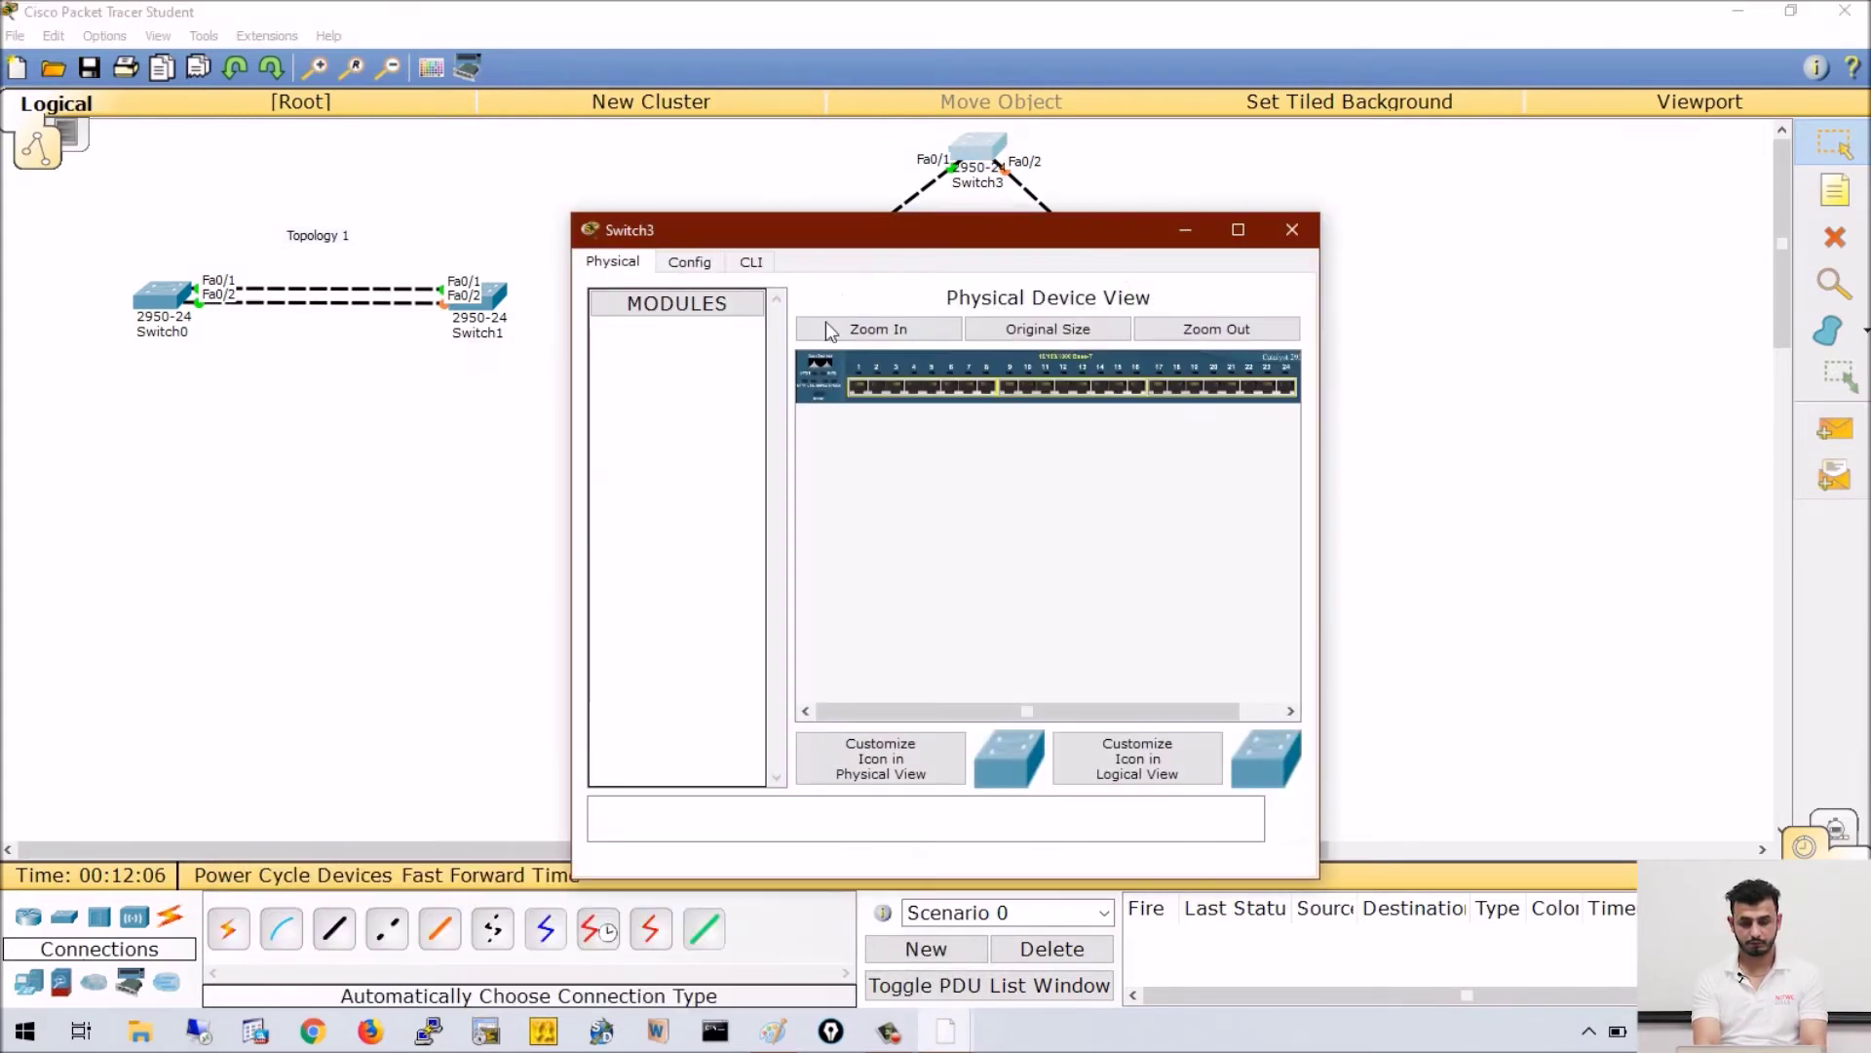
{"action": "left_click", "coordinate": [752, 261]}
{"action": "key", "text": "Return"}
{"action": "key", "text": "Return"}
{"action": "key", "text": "Return"}
{"action": "type", "text": "en"}
{"action": "key", "text": "Return"}
{"action": "key", "text": "Return"}
{"action": "type", "text": "conf t"}
{"action": "key", "text": "Return"}
- Set Switch3's hostname to Sw3 and minimize its window
{"action": "type", "text": "ho"}
{"action": "key", "text": "Tab"}
{"action": "type", "text": "Sw34"}
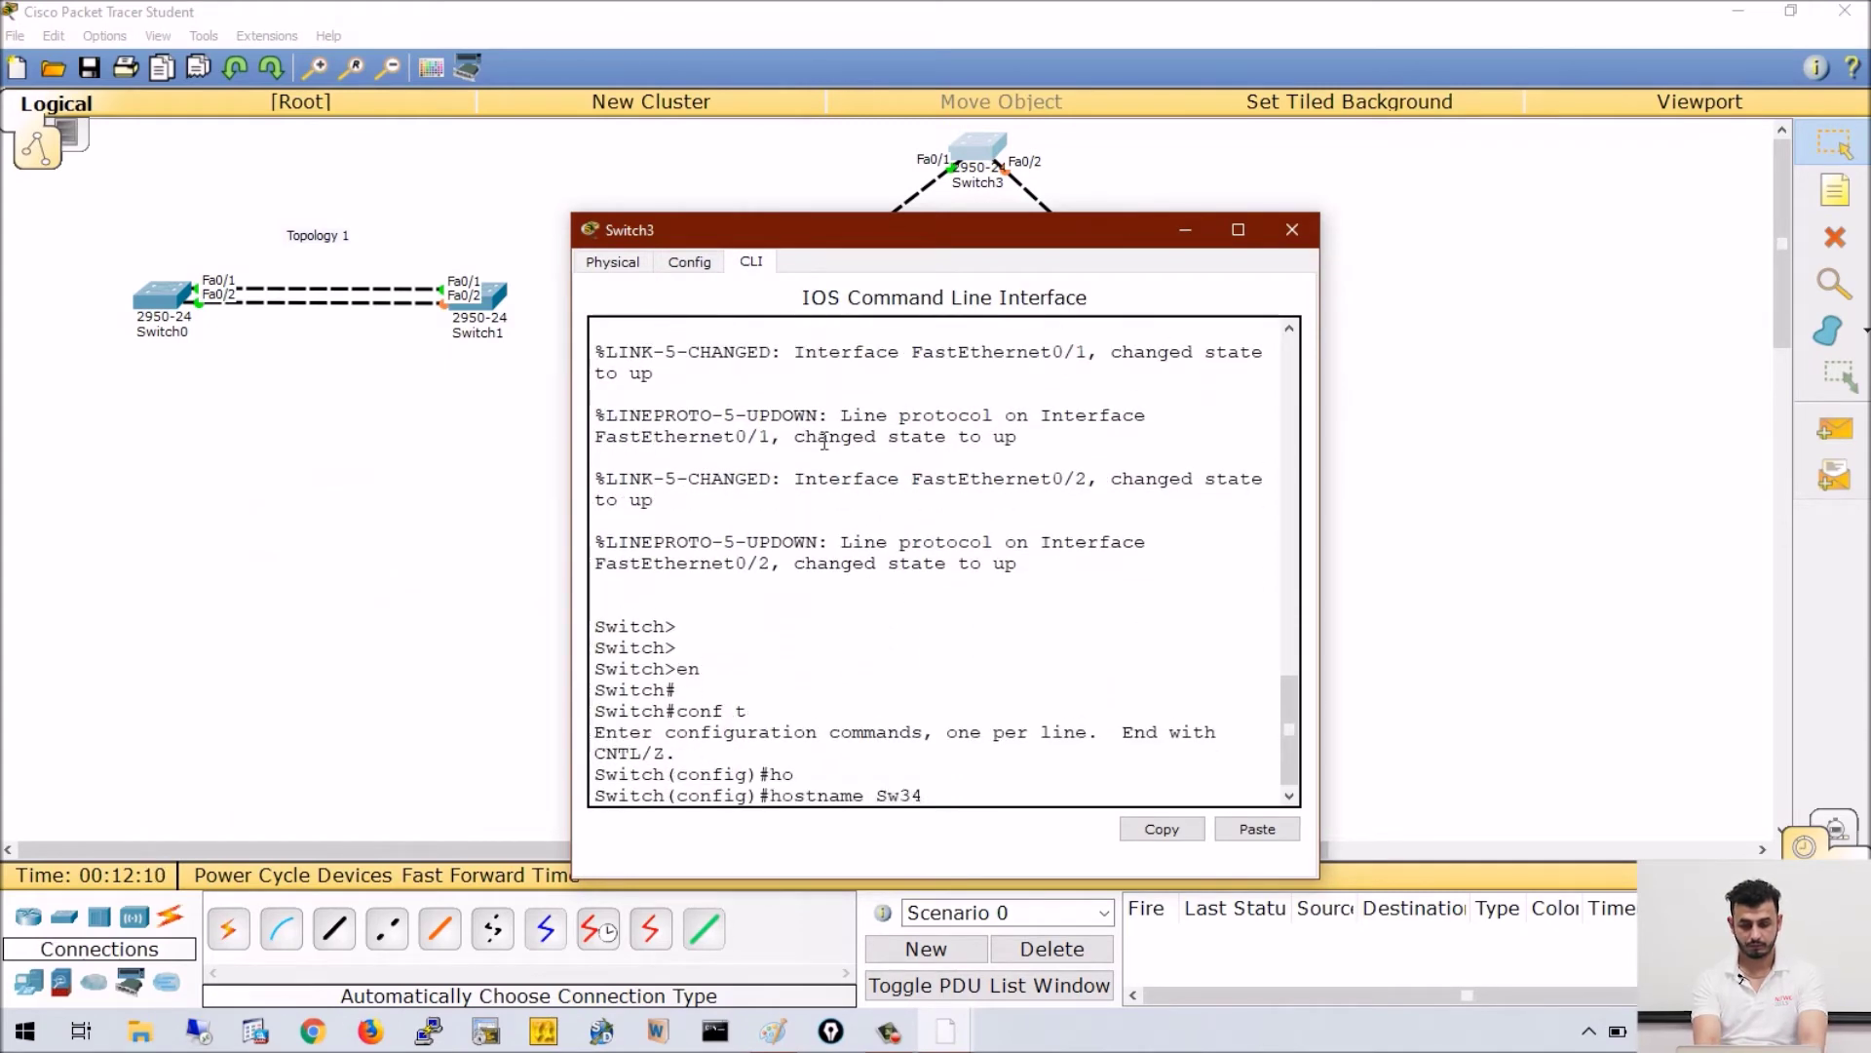
{"action": "key", "text": "Return"}
{"action": "key", "text": "Return"}
{"action": "key", "text": "Return"}
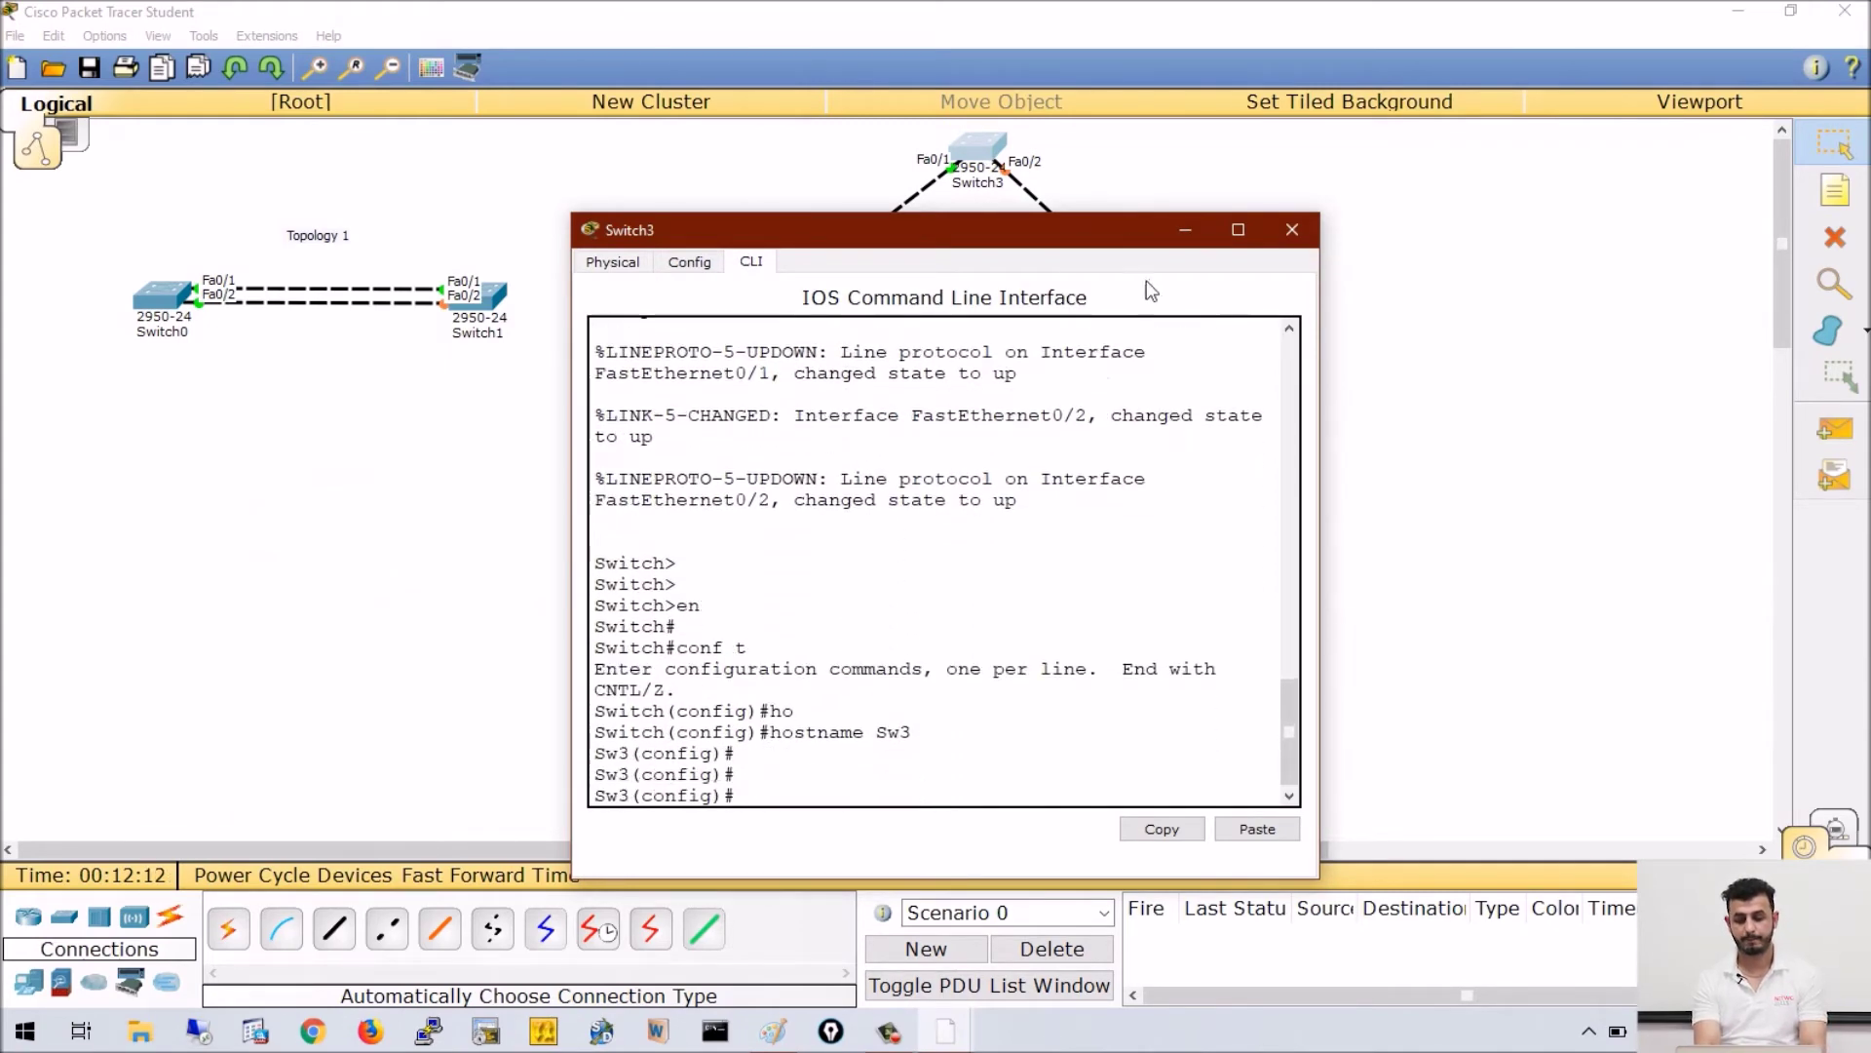
{"action": "left_click", "coordinate": [1292, 229]}
- Open Switch4's command line and enter global configuration mode with en and conf t
{"action": "left_click", "coordinate": [1160, 308]}
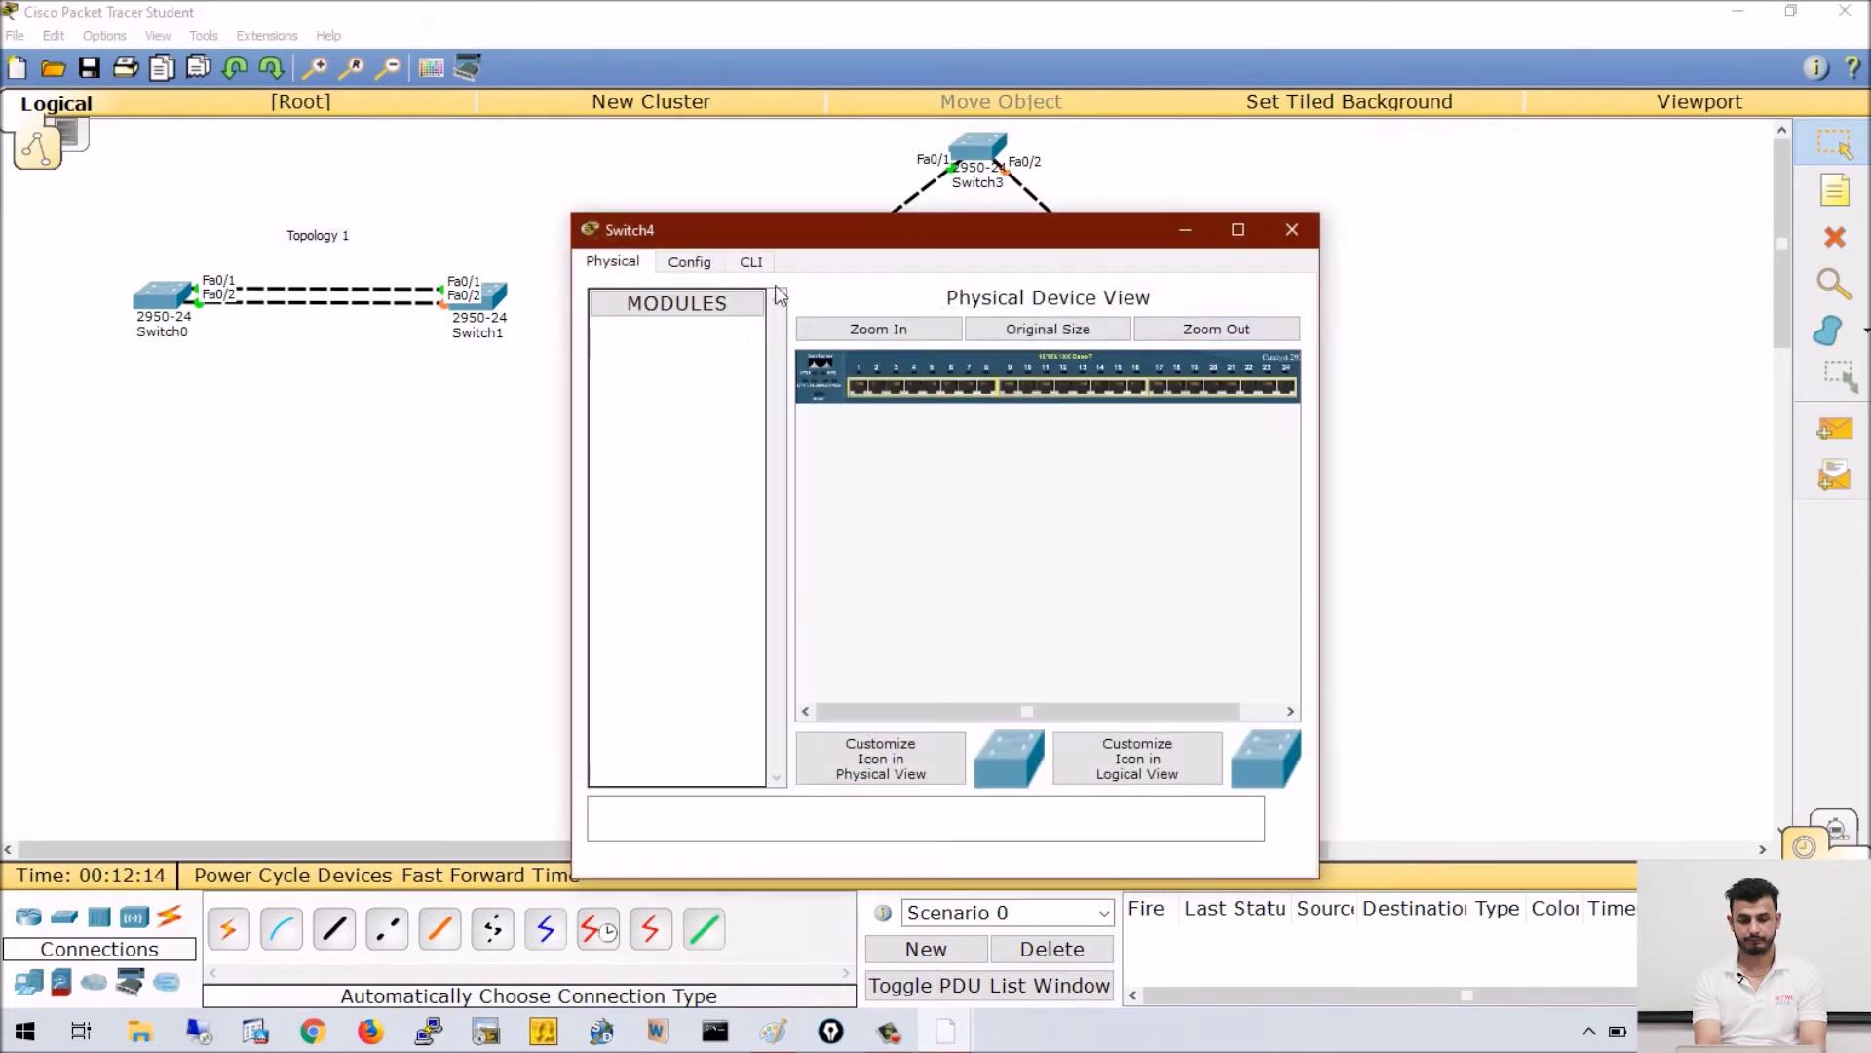
{"action": "left_click", "coordinate": [751, 263]}
{"action": "key", "text": "Return"}
{"action": "key", "text": "Return"}
{"action": "key", "text": "Return"}
{"action": "type", "text": "en"}
{"action": "key", "text": "Return"}
{"action": "key", "text": "Return"}
{"action": "type", "text": "conf t"}
{"action": "key", "text": "Return"}
- Set Switch4's hostname to Sw4 and minimize its window
{"action": "type", "text": "ho"}
{"action": "key", "text": "Tab"}
{"action": "type", "text": "Sw4"}
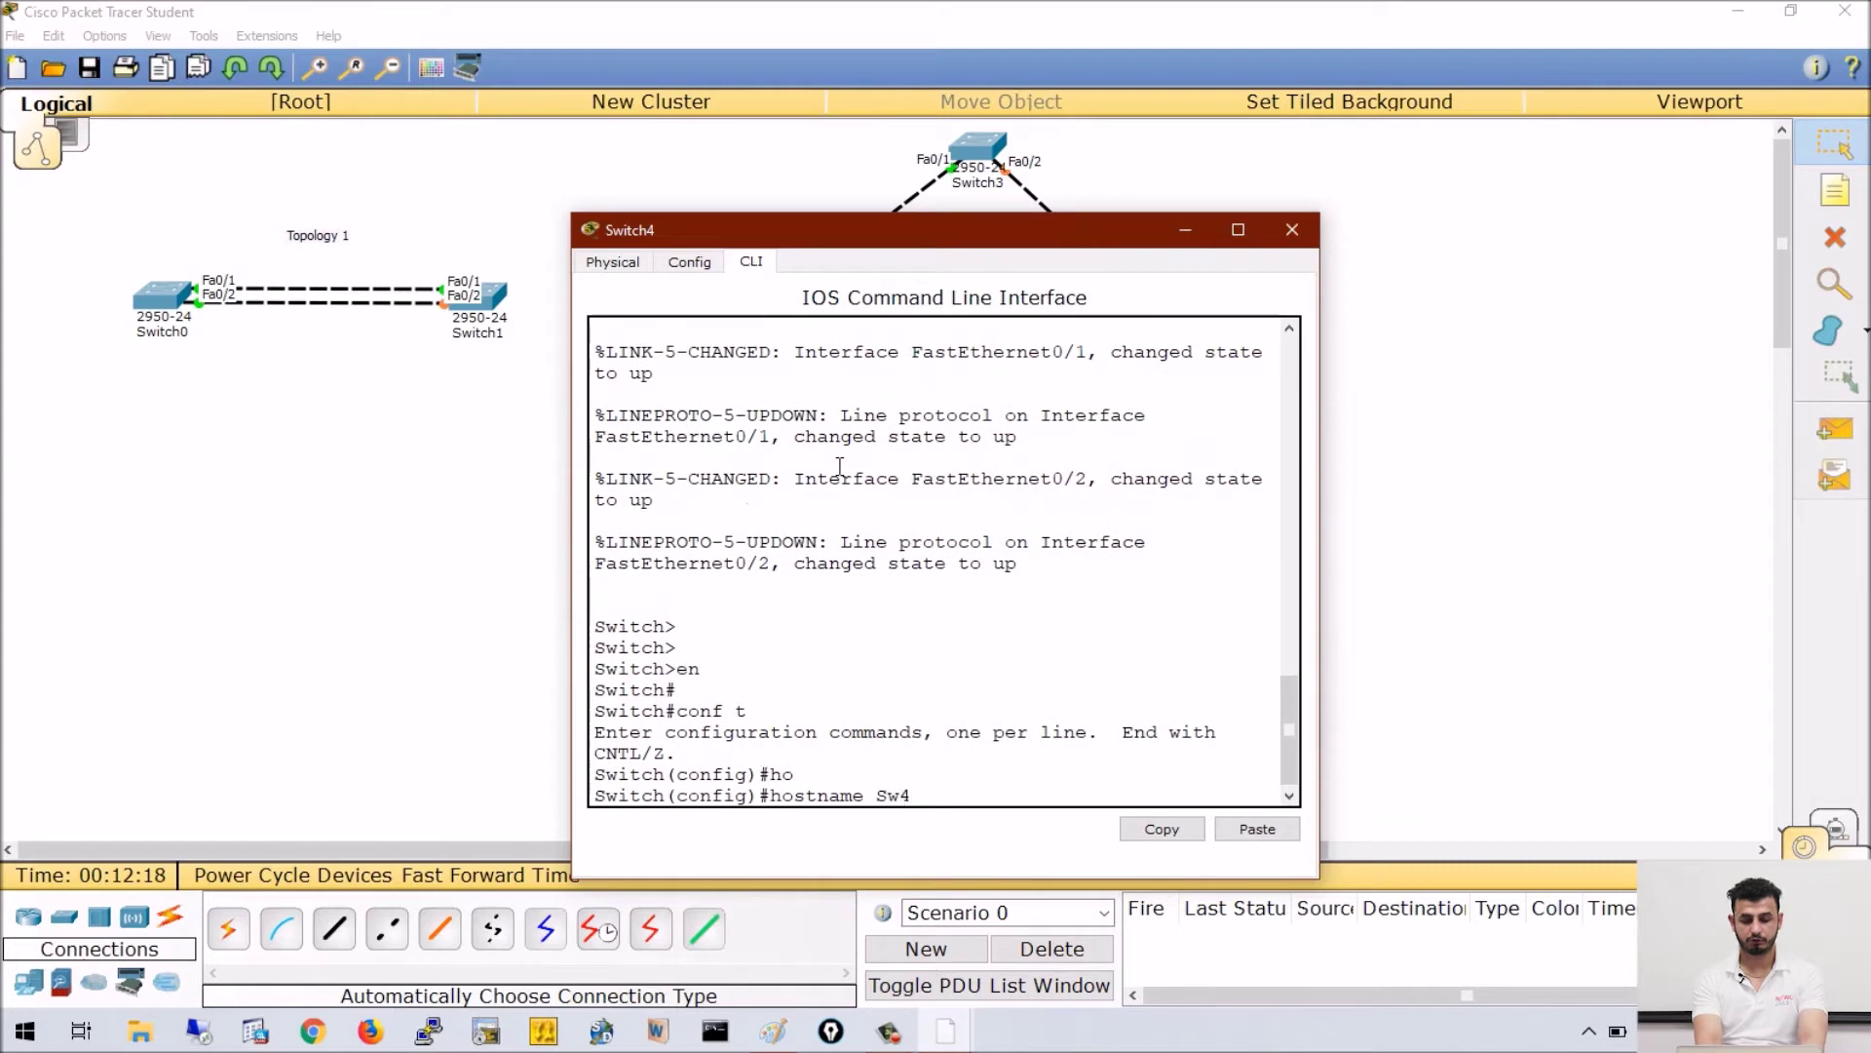
{"action": "key", "text": "Return"}
{"action": "key", "text": "Return"}
{"action": "key", "text": "Return"}
{"action": "key", "text": "Return"}
{"action": "key", "text": "Return"}
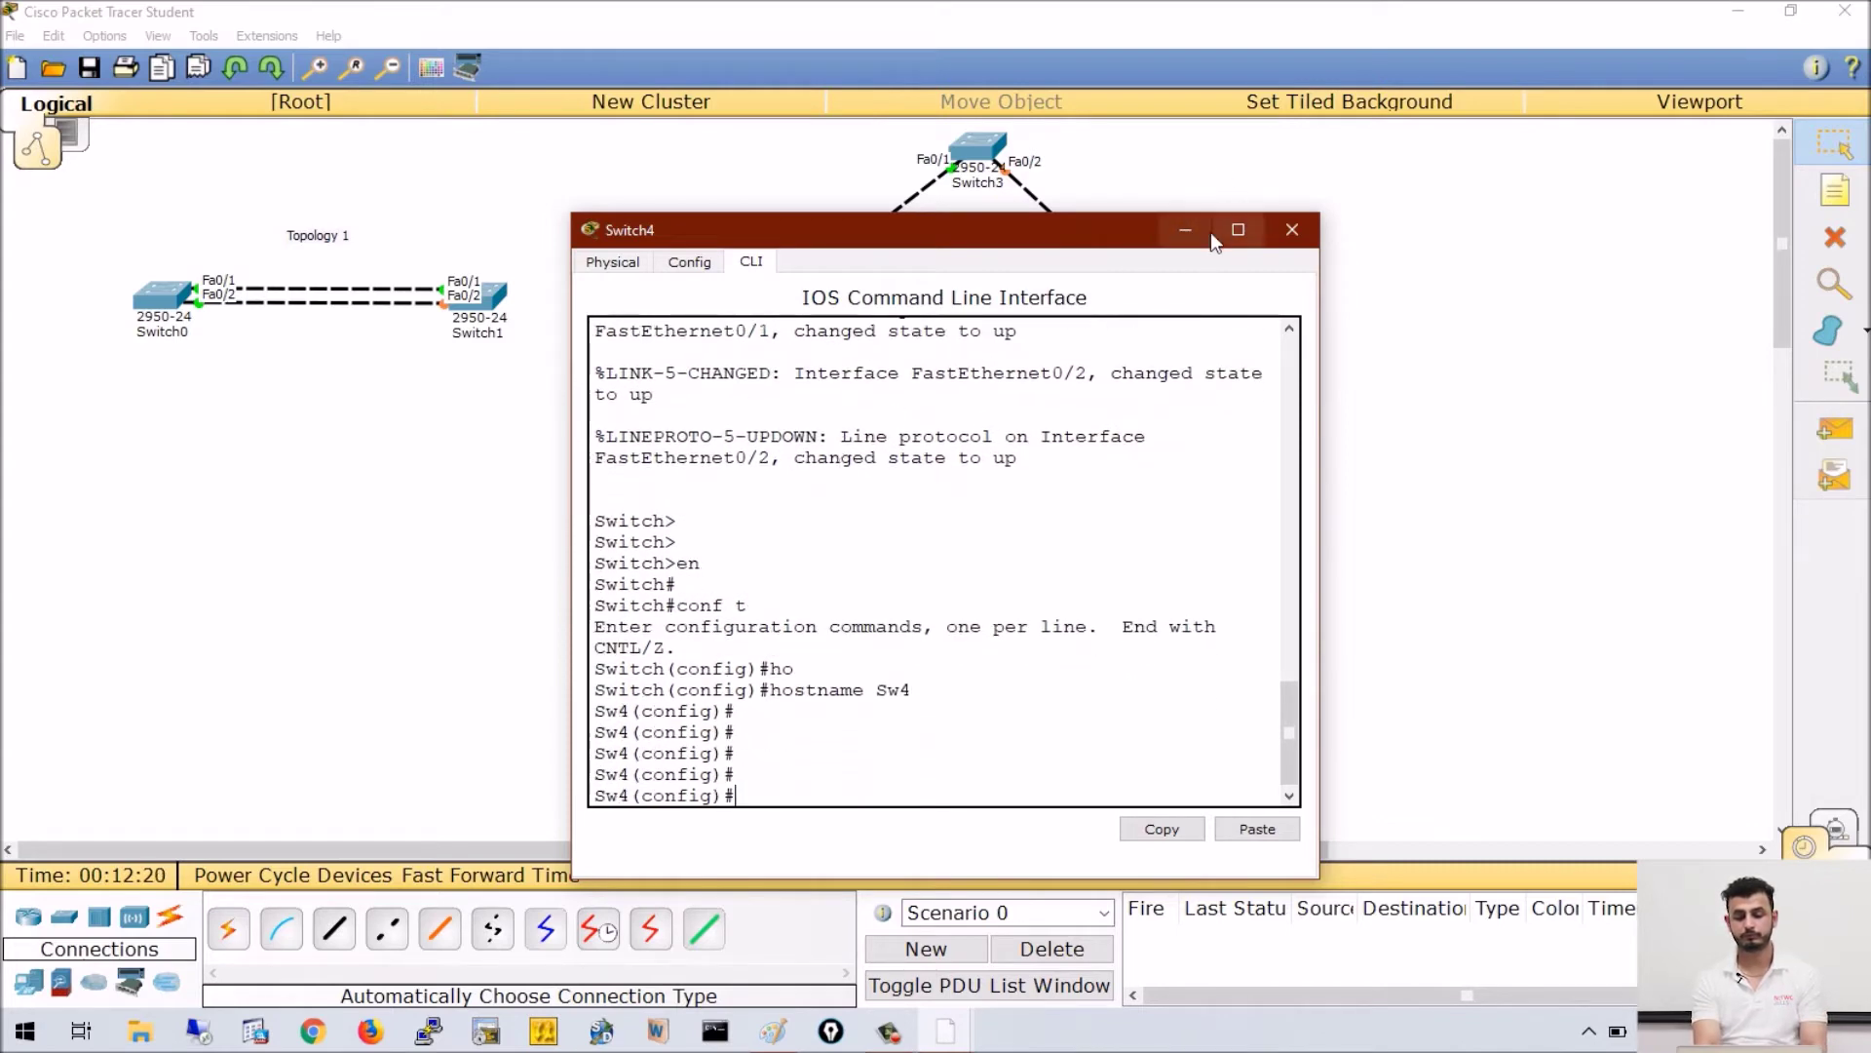
{"action": "left_click", "coordinate": [1293, 229]}
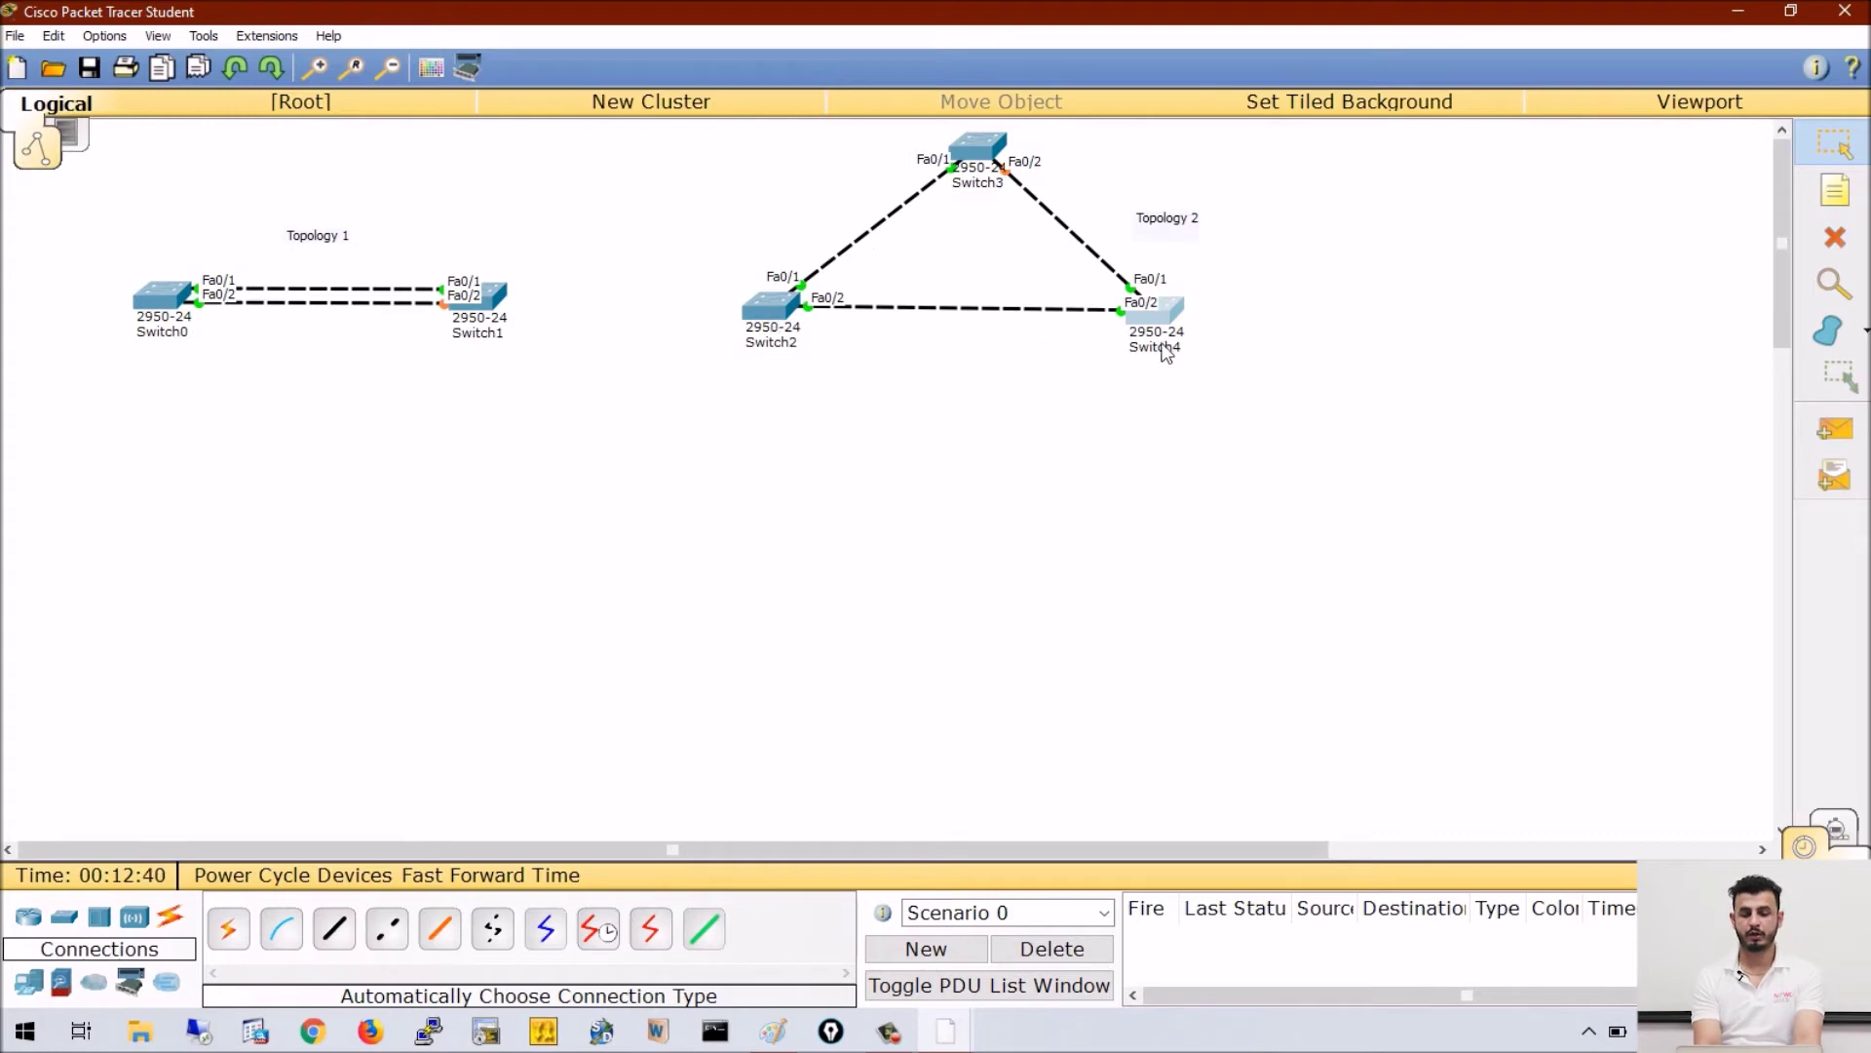
- Leave configuration mode on Switch2, run show spanning-tree in a widened window, and highlight the root status line under Root ID
{"action": "left_click", "coordinate": [958, 1039]}
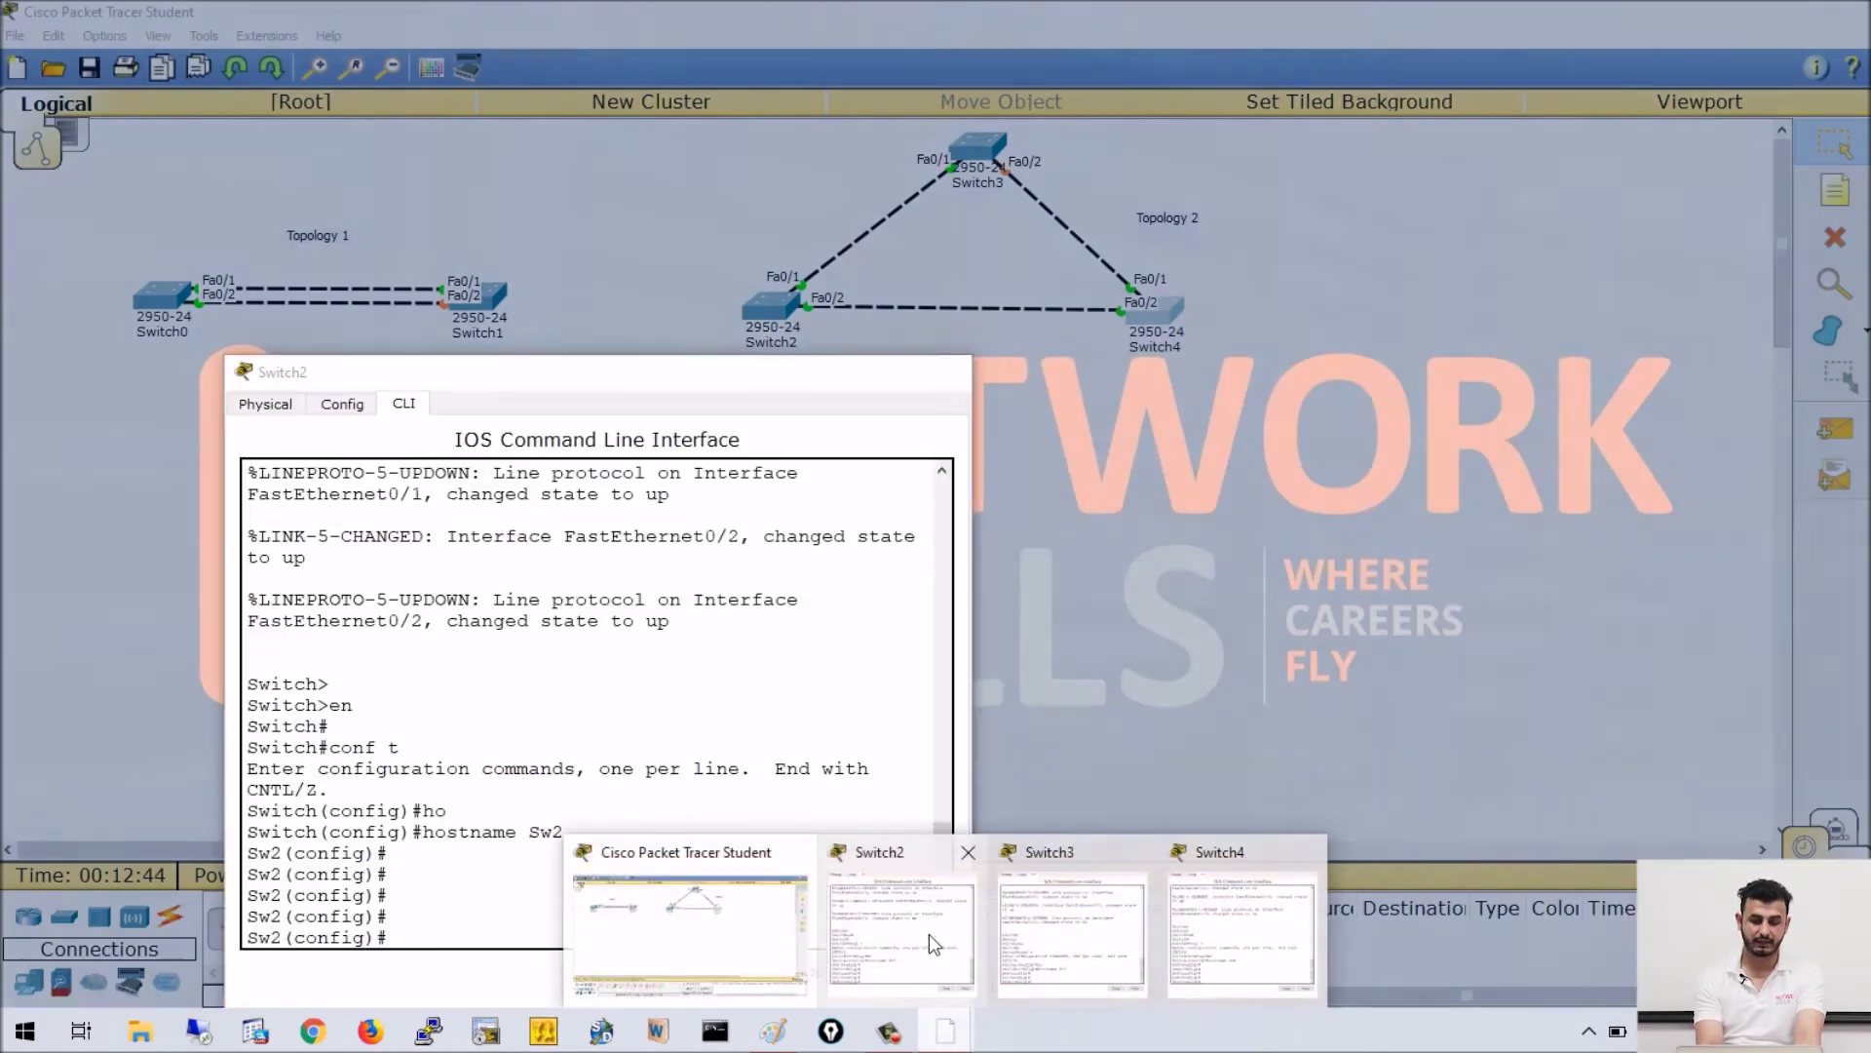
{"action": "left_click", "coordinate": [928, 934]}
{"action": "type", "text": "show sp"}
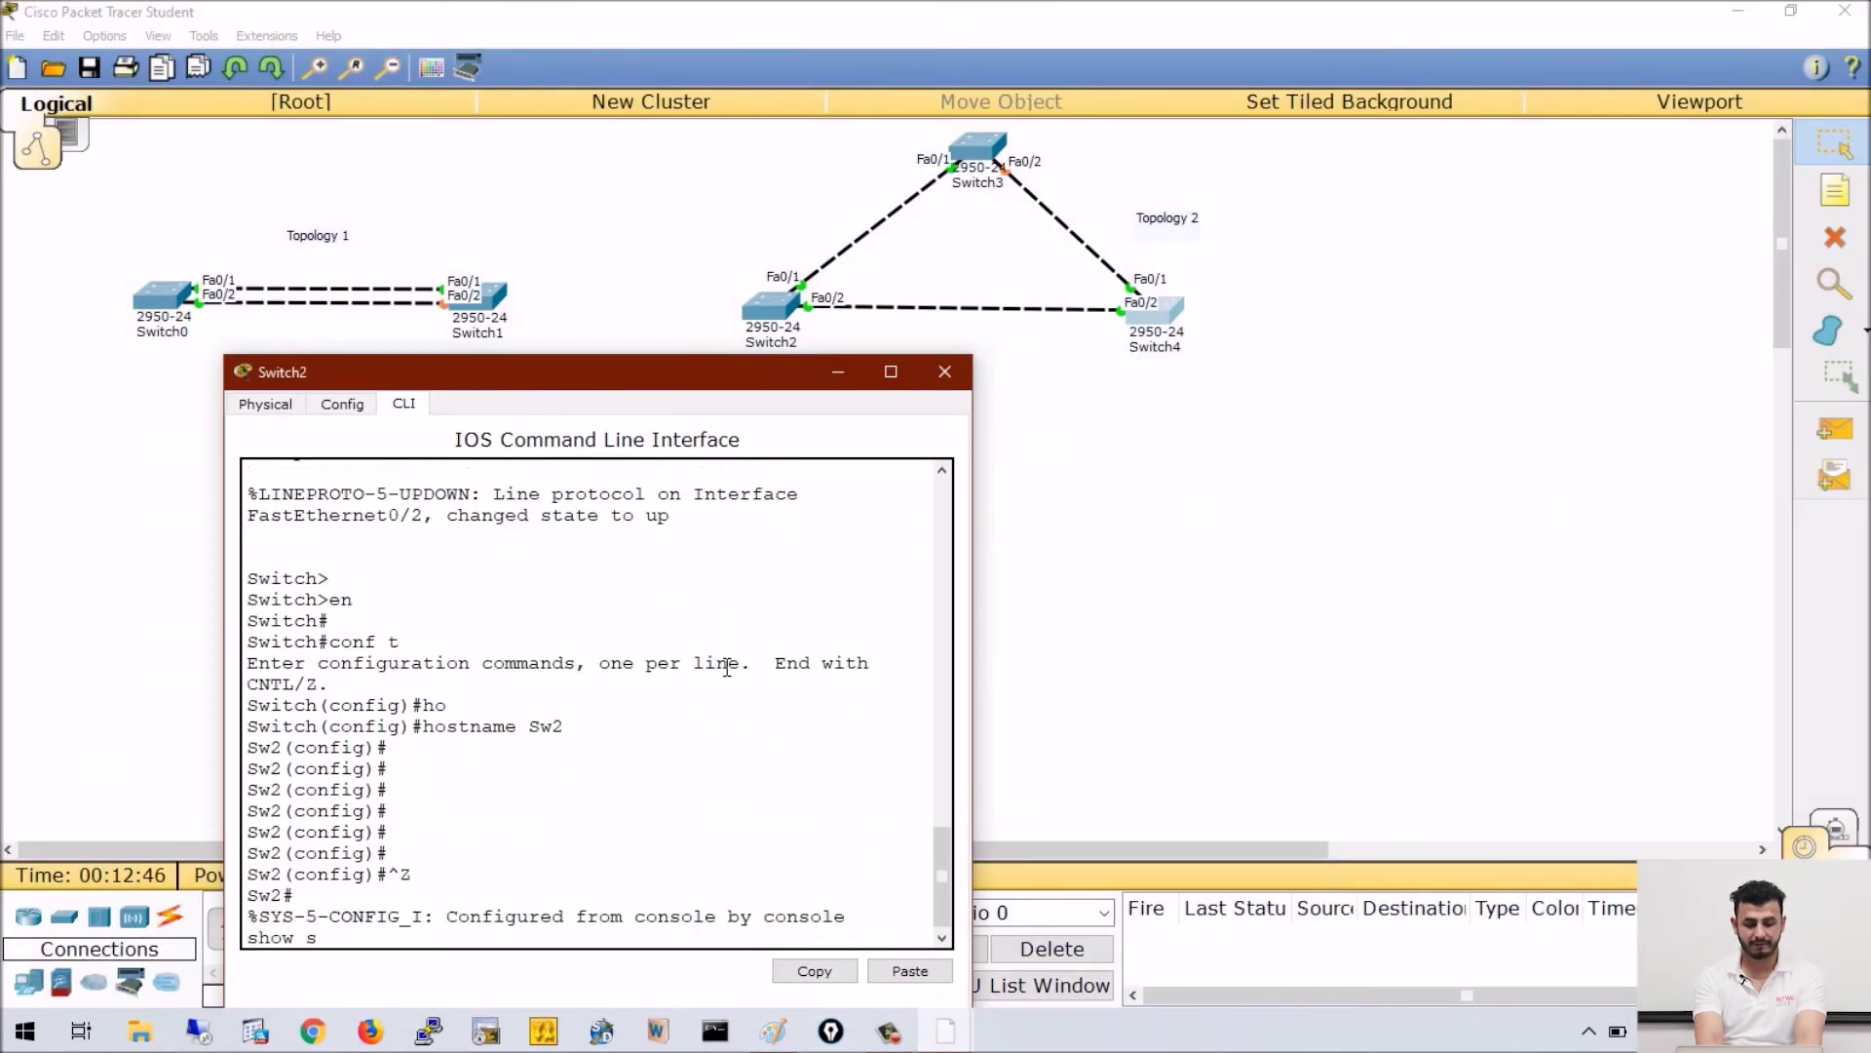
{"action": "key", "text": "Tab"}
{"action": "key", "text": "Return"}
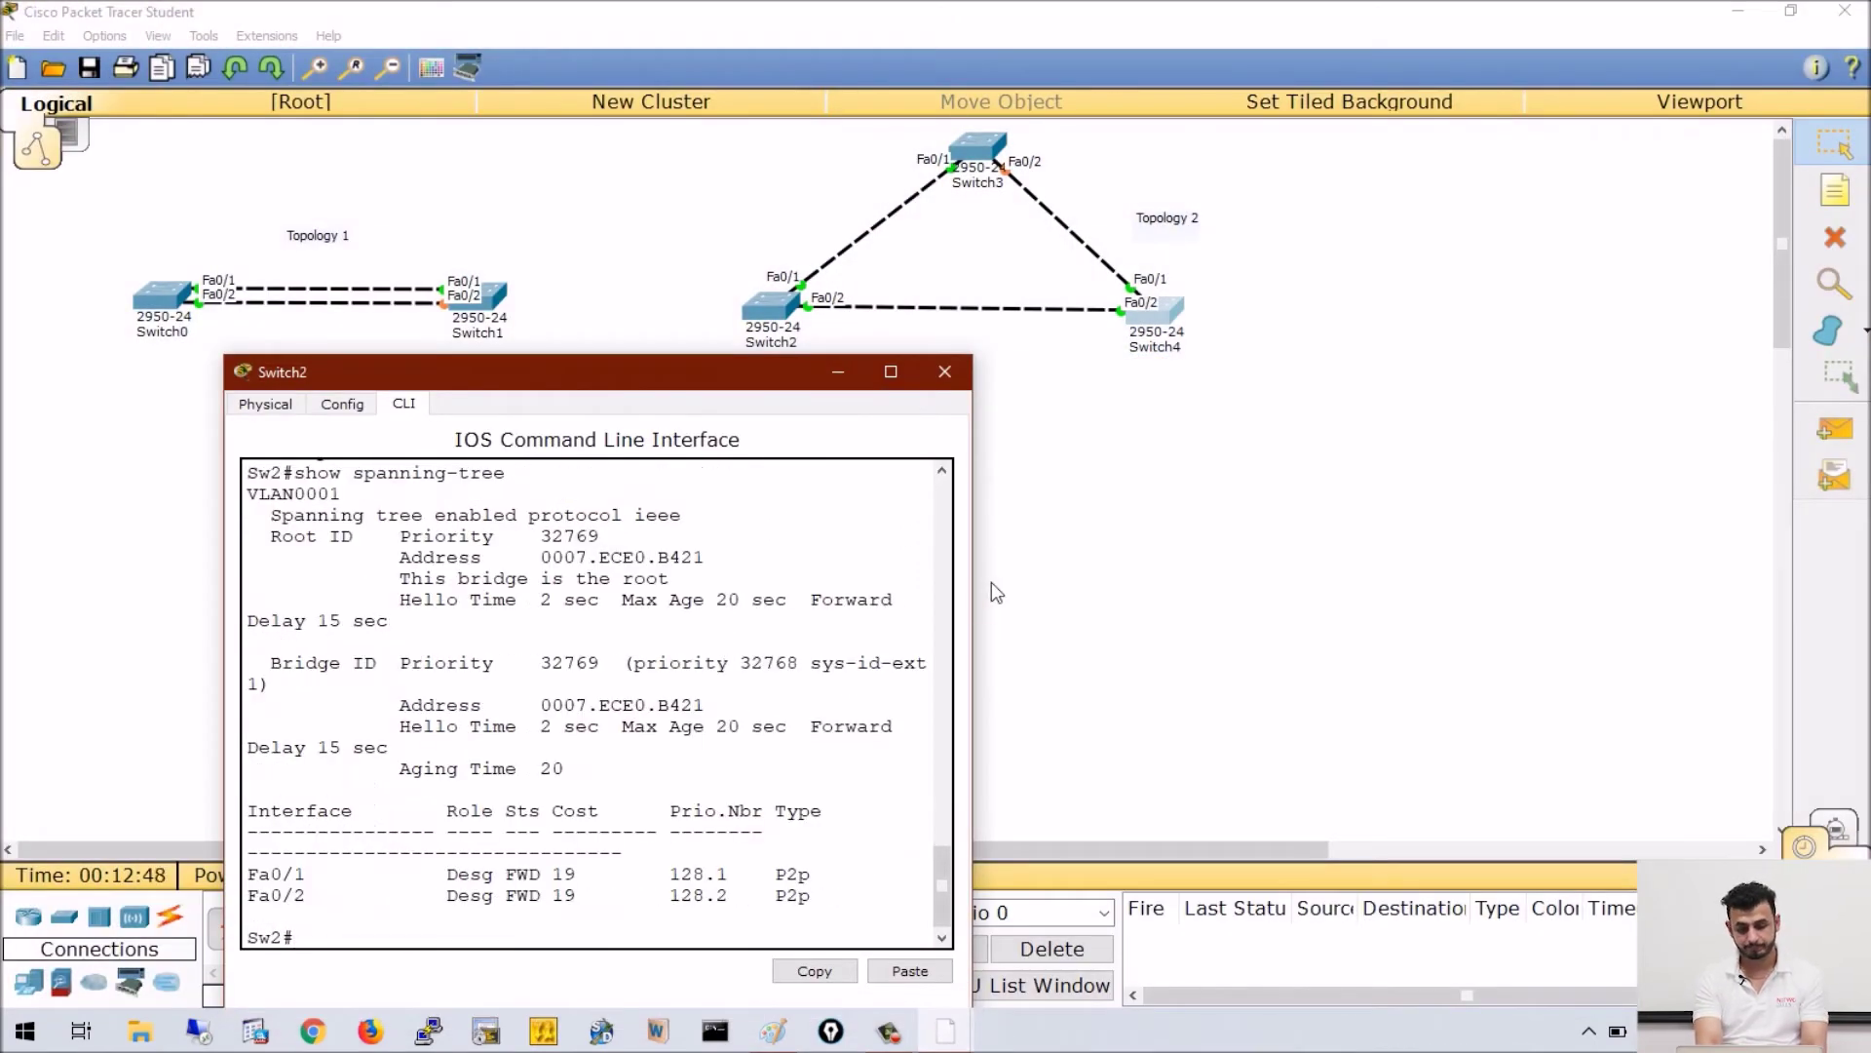
{"action": "left_click_drag", "start_coordinate": [972, 587], "coordinate": [1369, 598]}
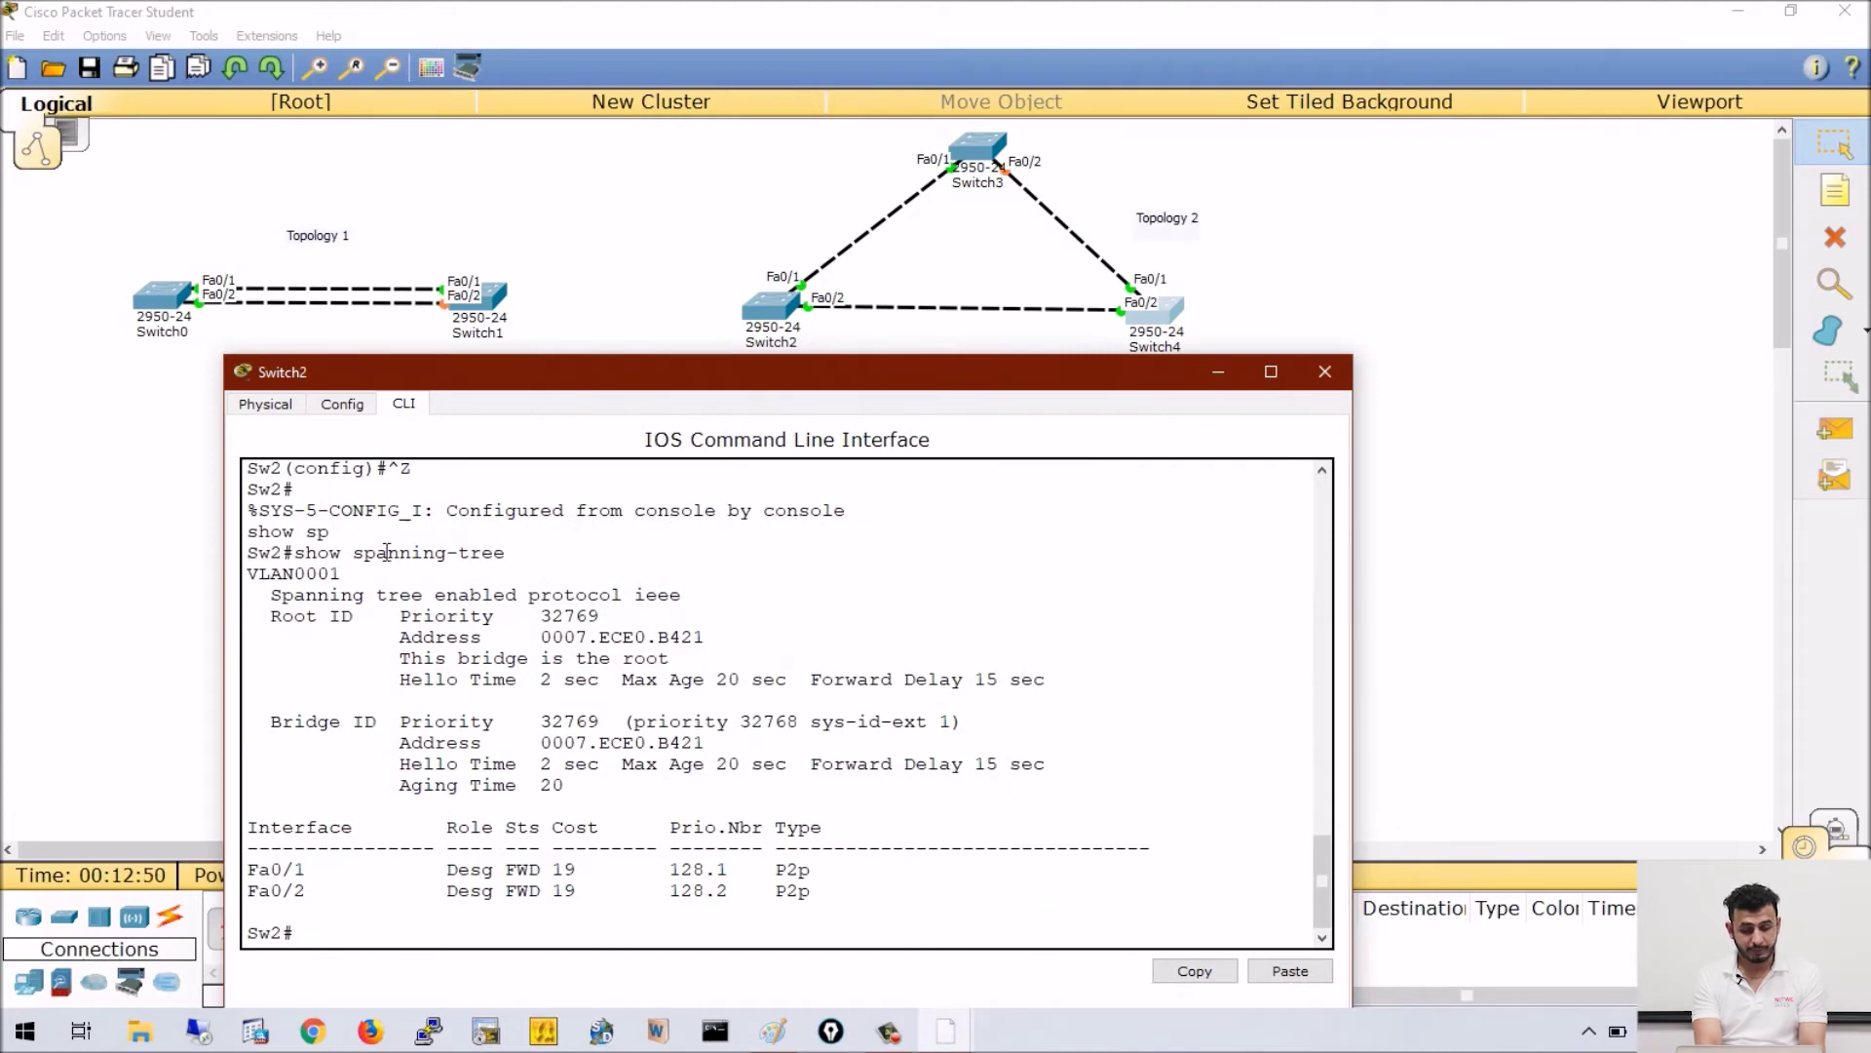
{"action": "left_click_drag", "start_coordinate": [322, 558], "coordinate": [466, 566]}
{"action": "left_click_drag", "start_coordinate": [388, 659], "coordinate": [687, 665]}
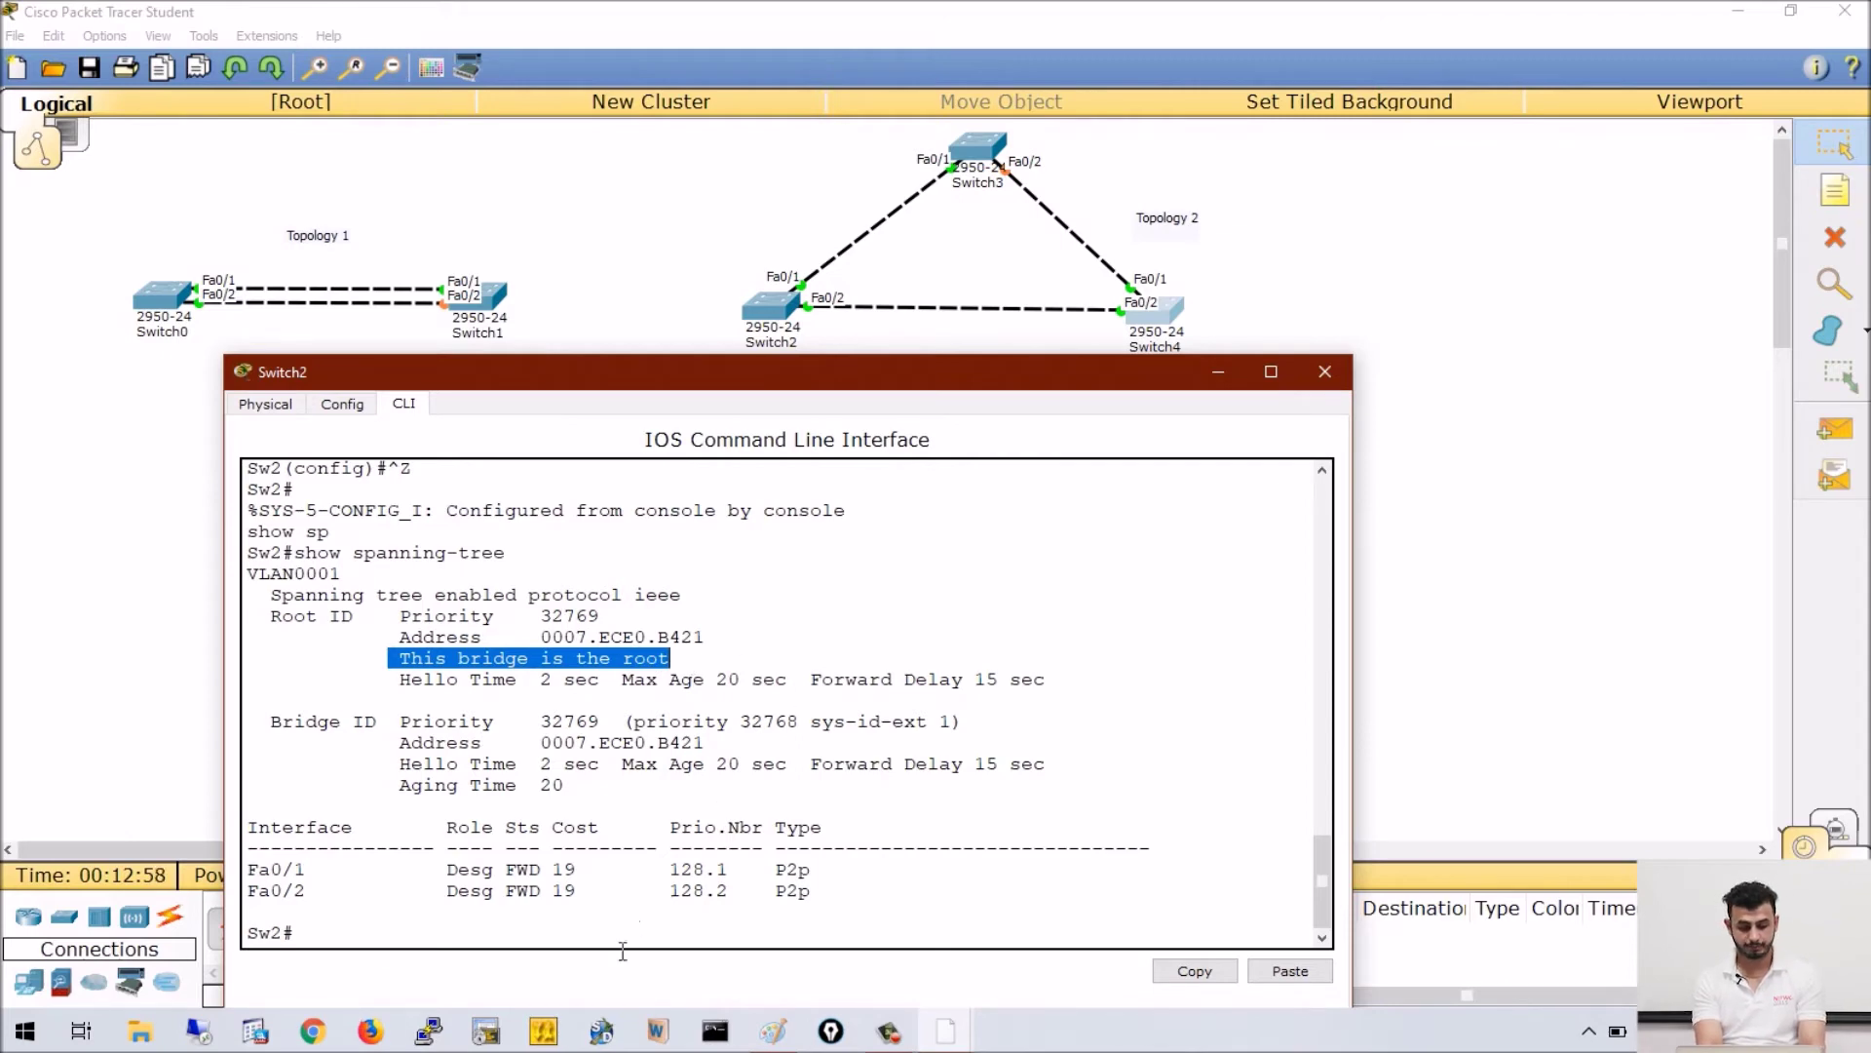
- Bring up Switch4's command line, widen its window, leave configuration mode and run show spanning-tree
{"action": "left_click", "coordinate": [960, 1031]}
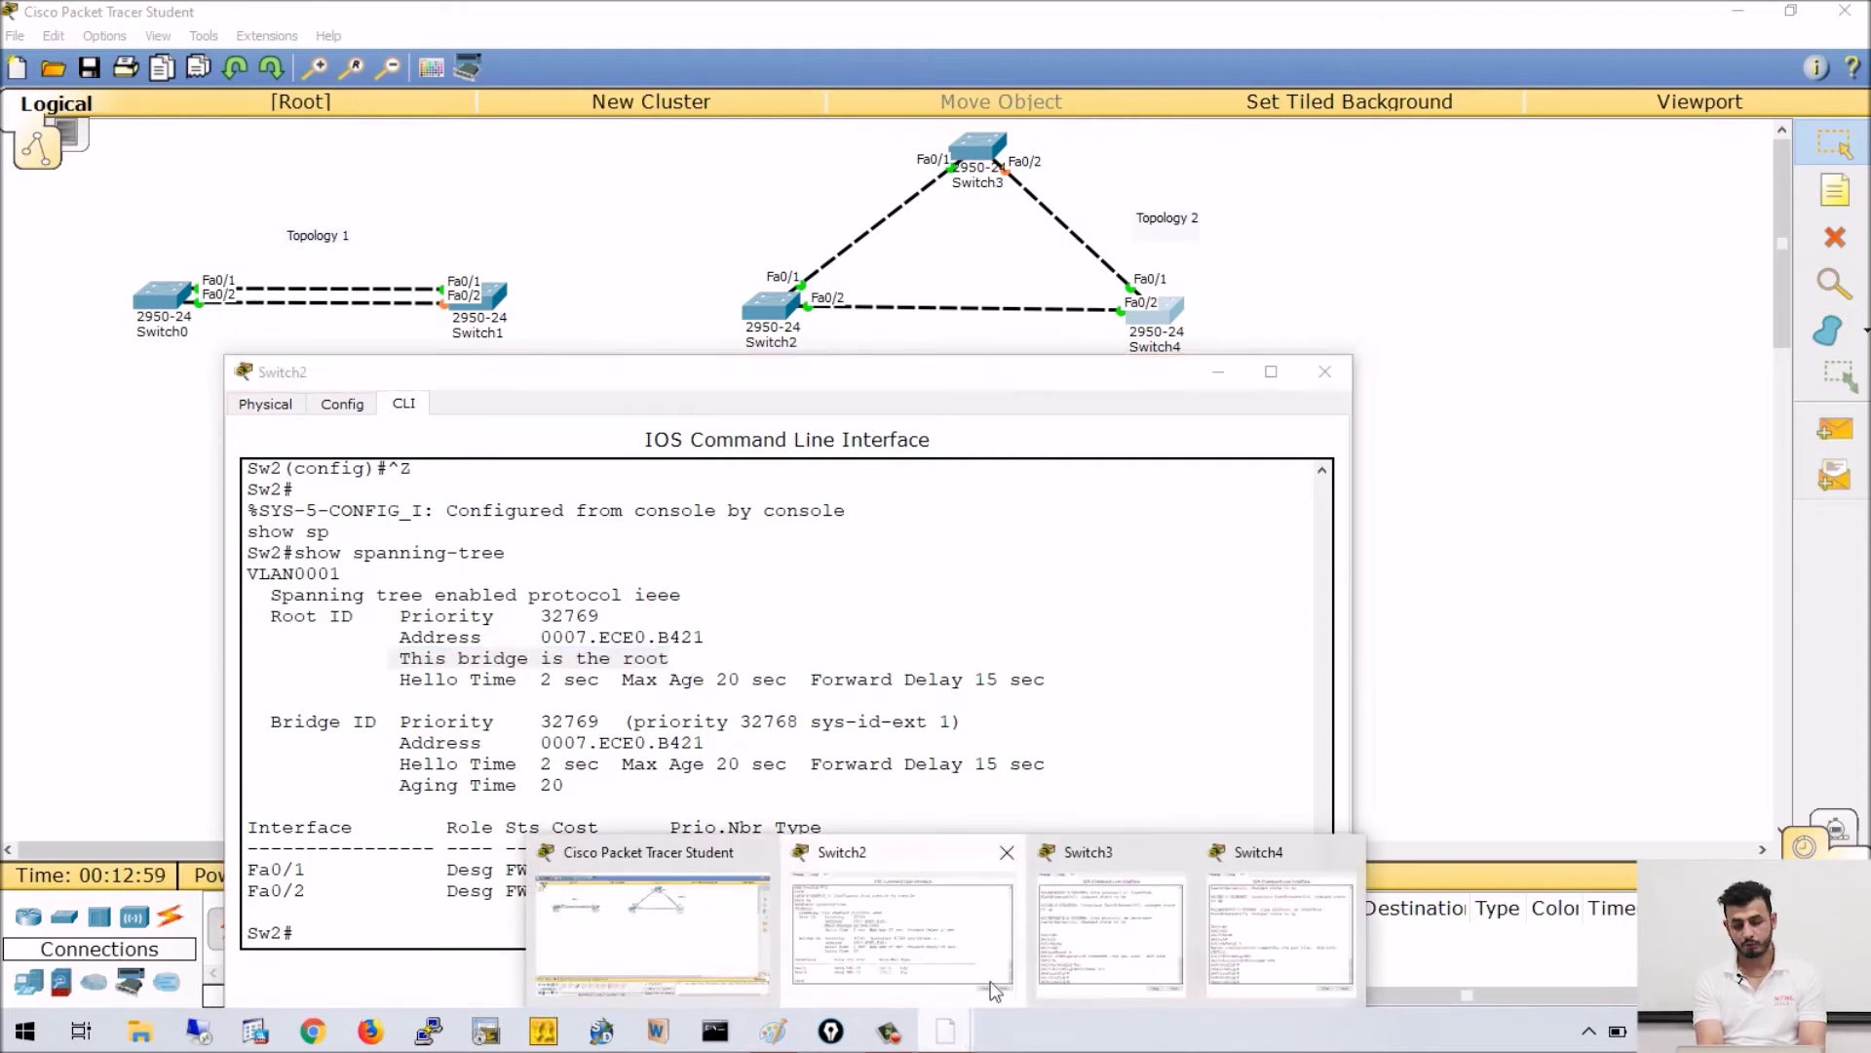
{"action": "left_click", "coordinate": [1301, 926]}
{"action": "key", "text": "Return"}
{"action": "key", "text": "Return"}
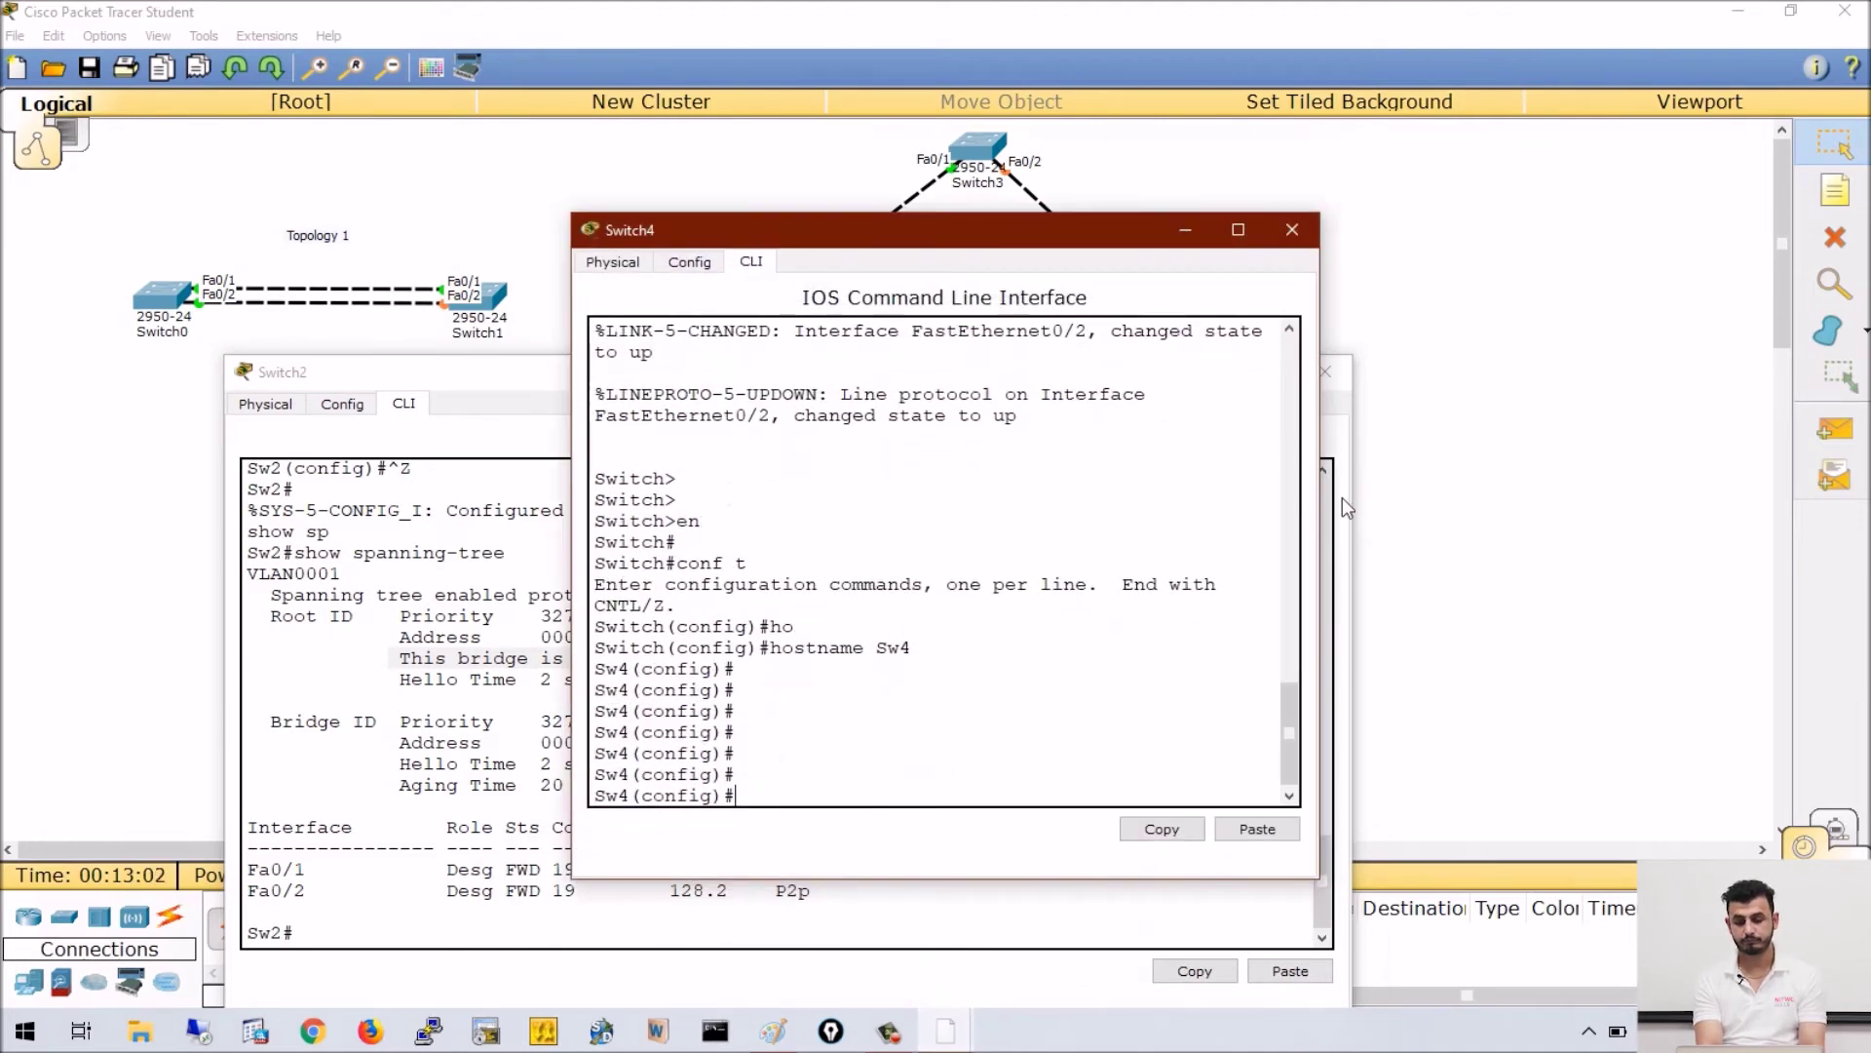
{"action": "left_click_drag", "start_coordinate": [1320, 499], "coordinate": [1864, 499]}
{"action": "key", "text": "ctrl+z"}
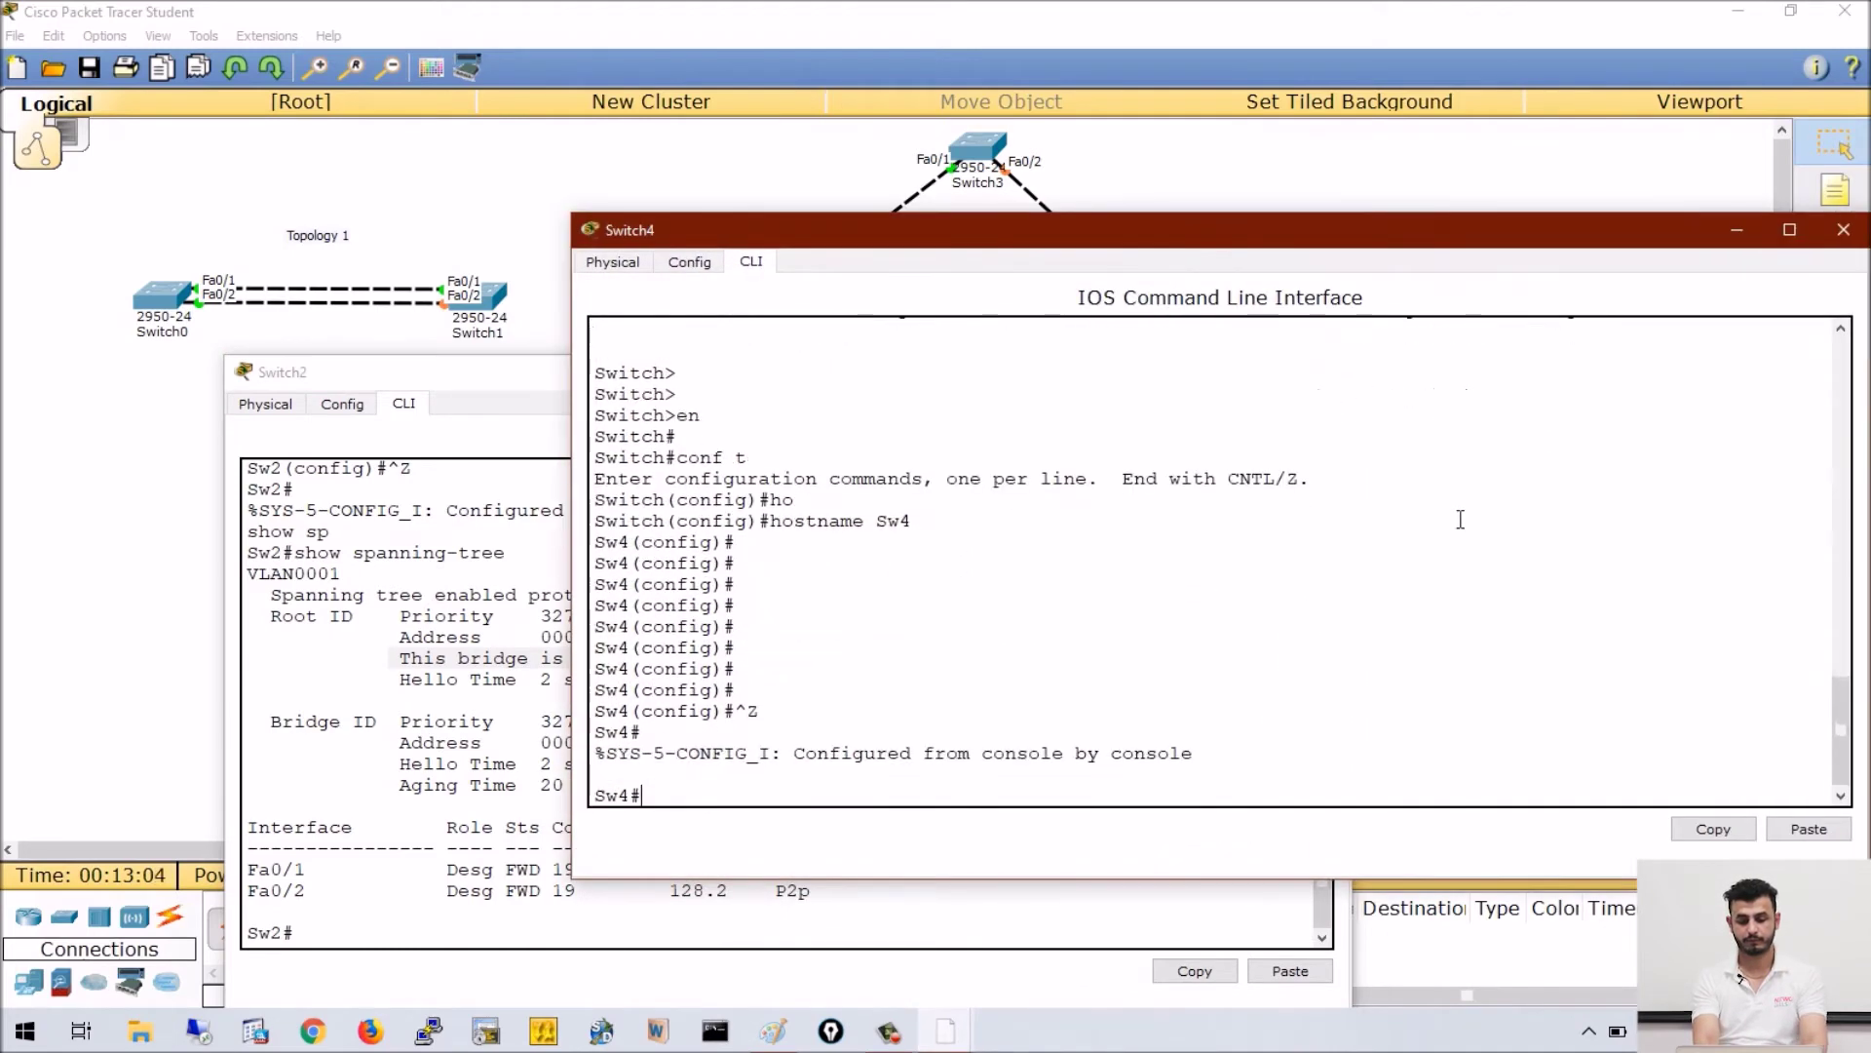
{"action": "type", "text": "show sp"}
{"action": "key", "text": "Tab"}
{"action": "key", "text": "Return"}
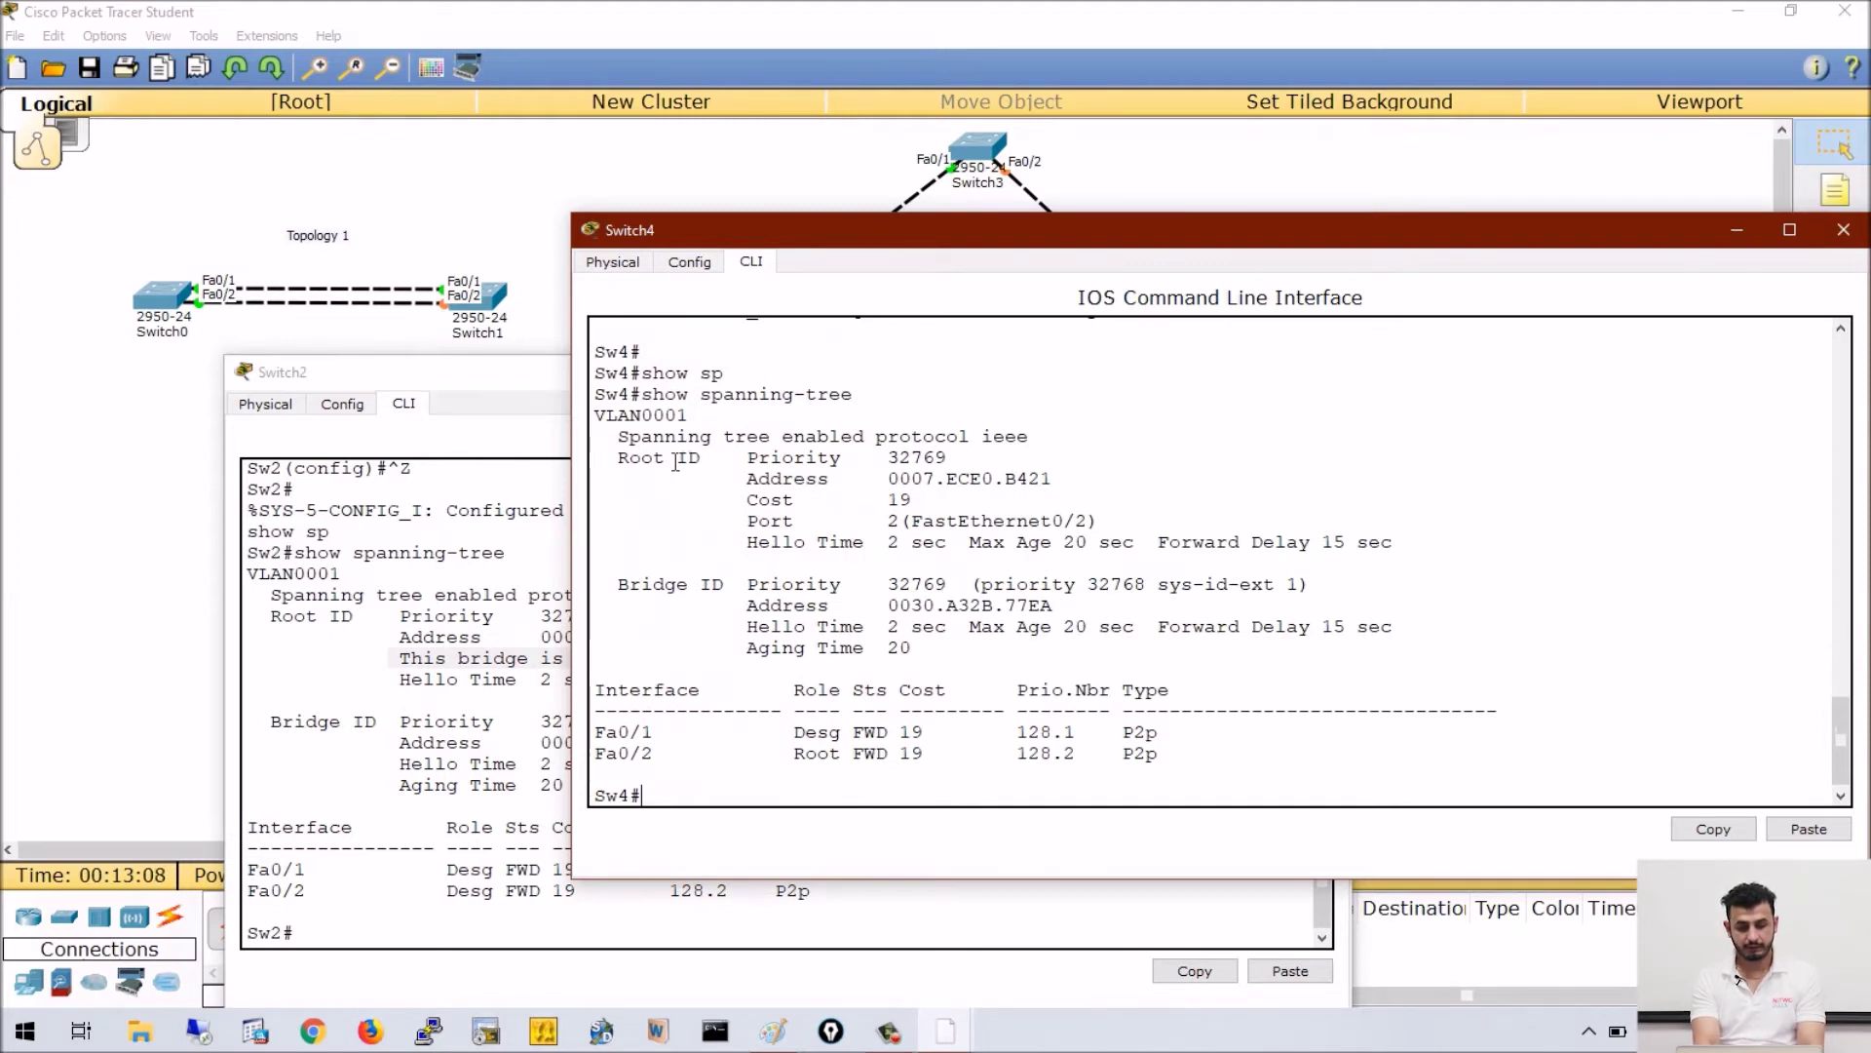
- Examine the Root ID details in Switch4's spanning-tree output, highlighting the cost to the root bridge
{"action": "left_click_drag", "start_coordinate": [620, 458], "coordinate": [1099, 524]}
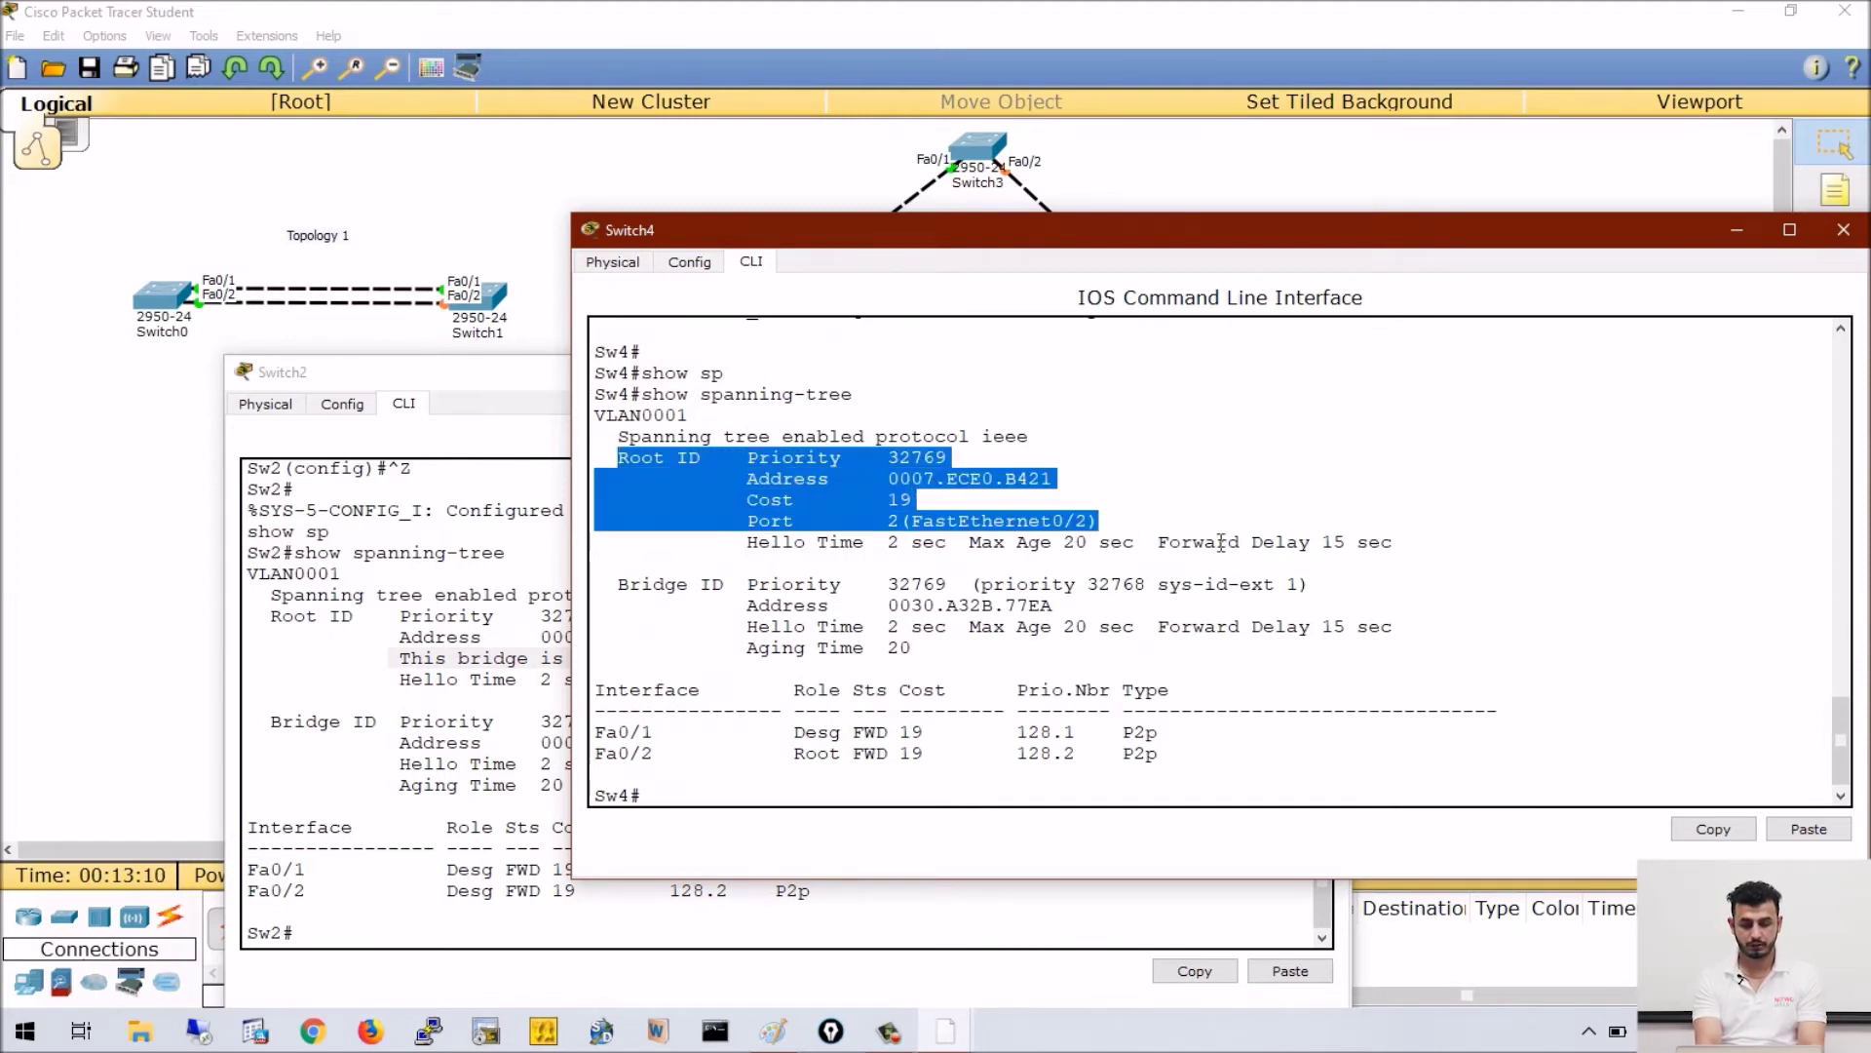
{"action": "left_click", "coordinate": [877, 499]}
{"action": "left_click_drag", "start_coordinate": [726, 507], "coordinate": [947, 511]}
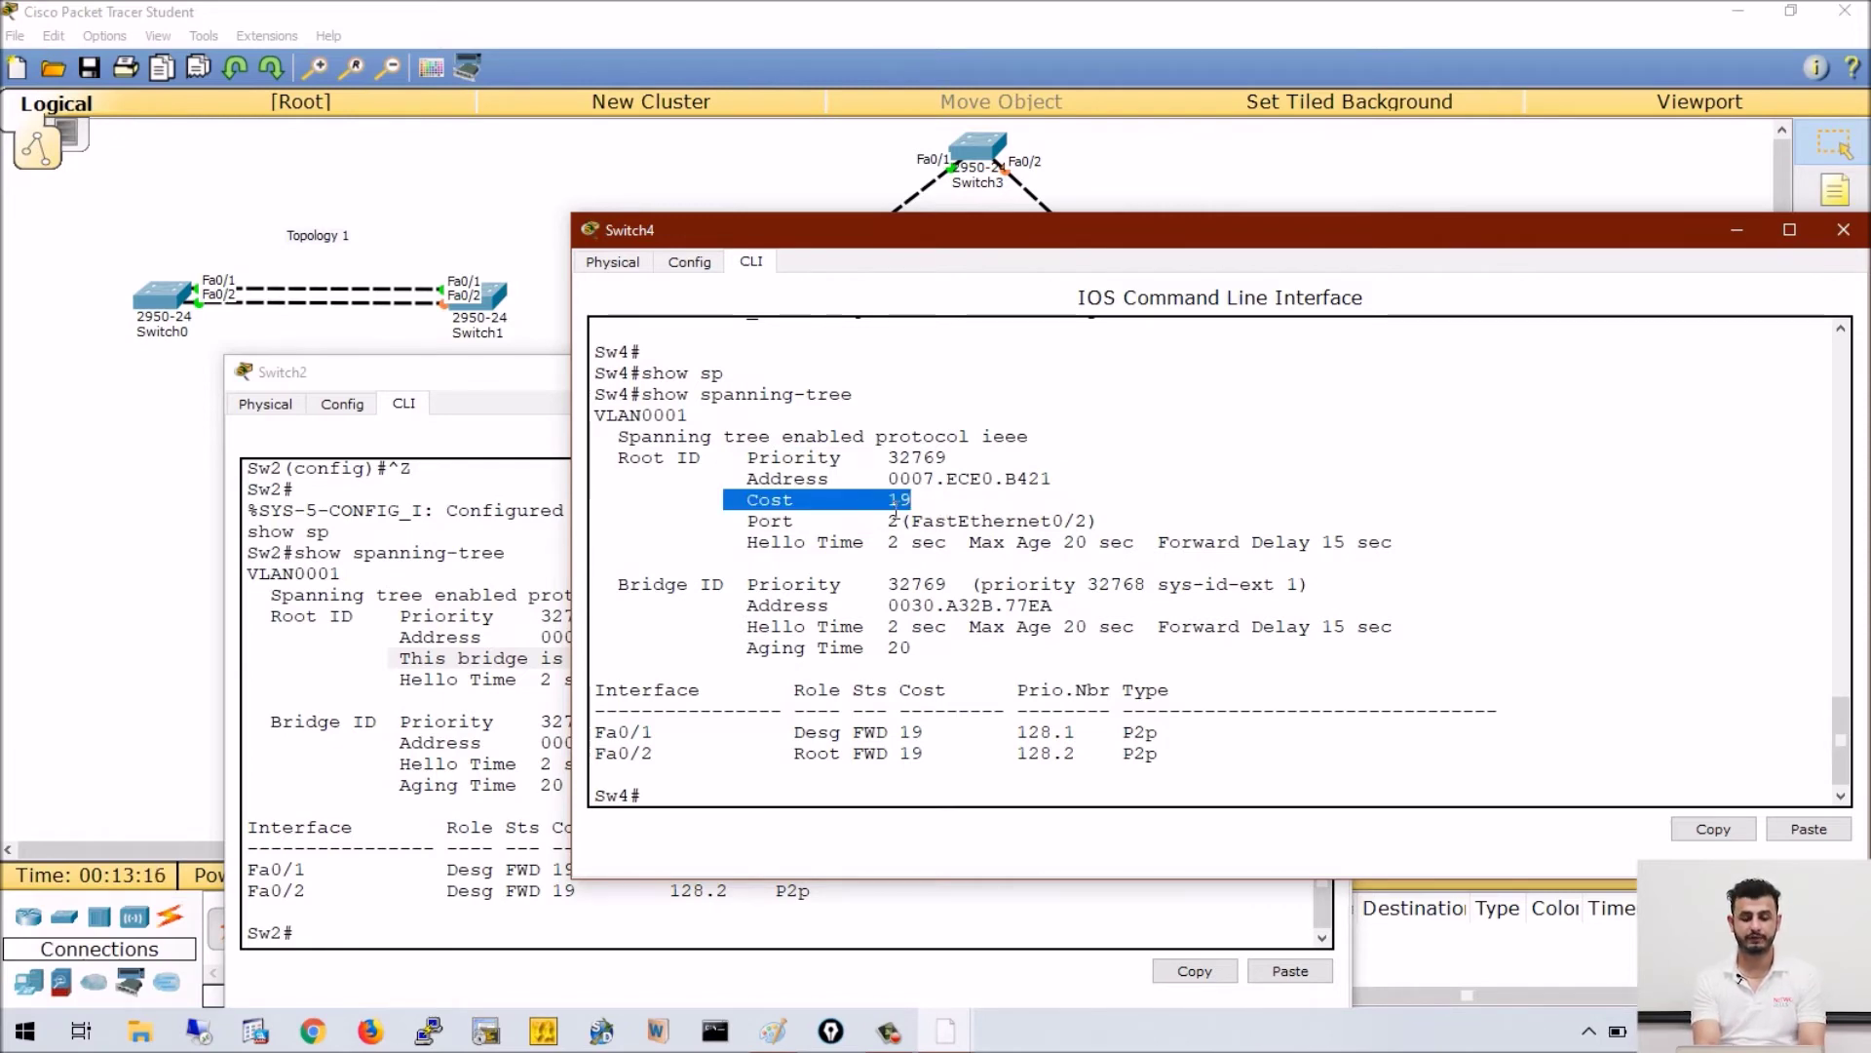
{"action": "double_click", "coordinate": [950, 511]}
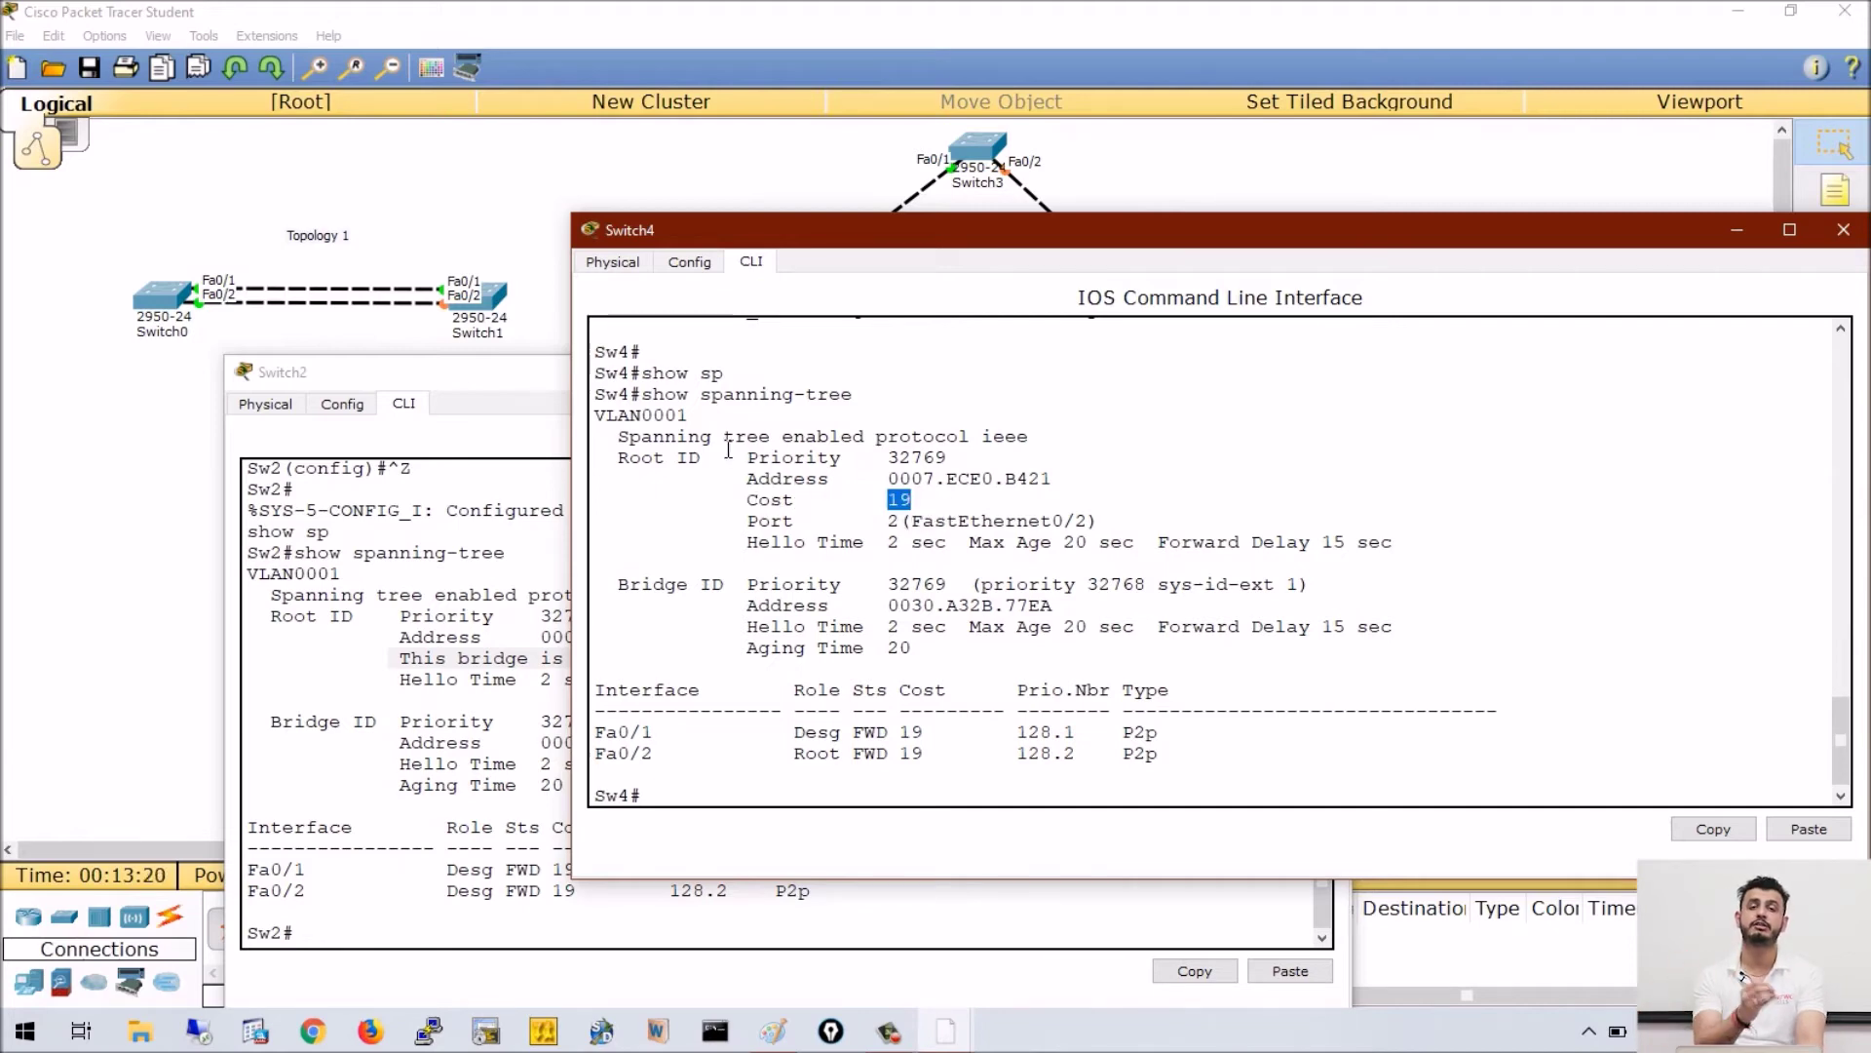
- Clear the highlight in Switch4's output, minimize its window, and examine the port roles and states in Switch2's spanning-tree interface table
{"action": "left_click", "coordinate": [909, 500]}
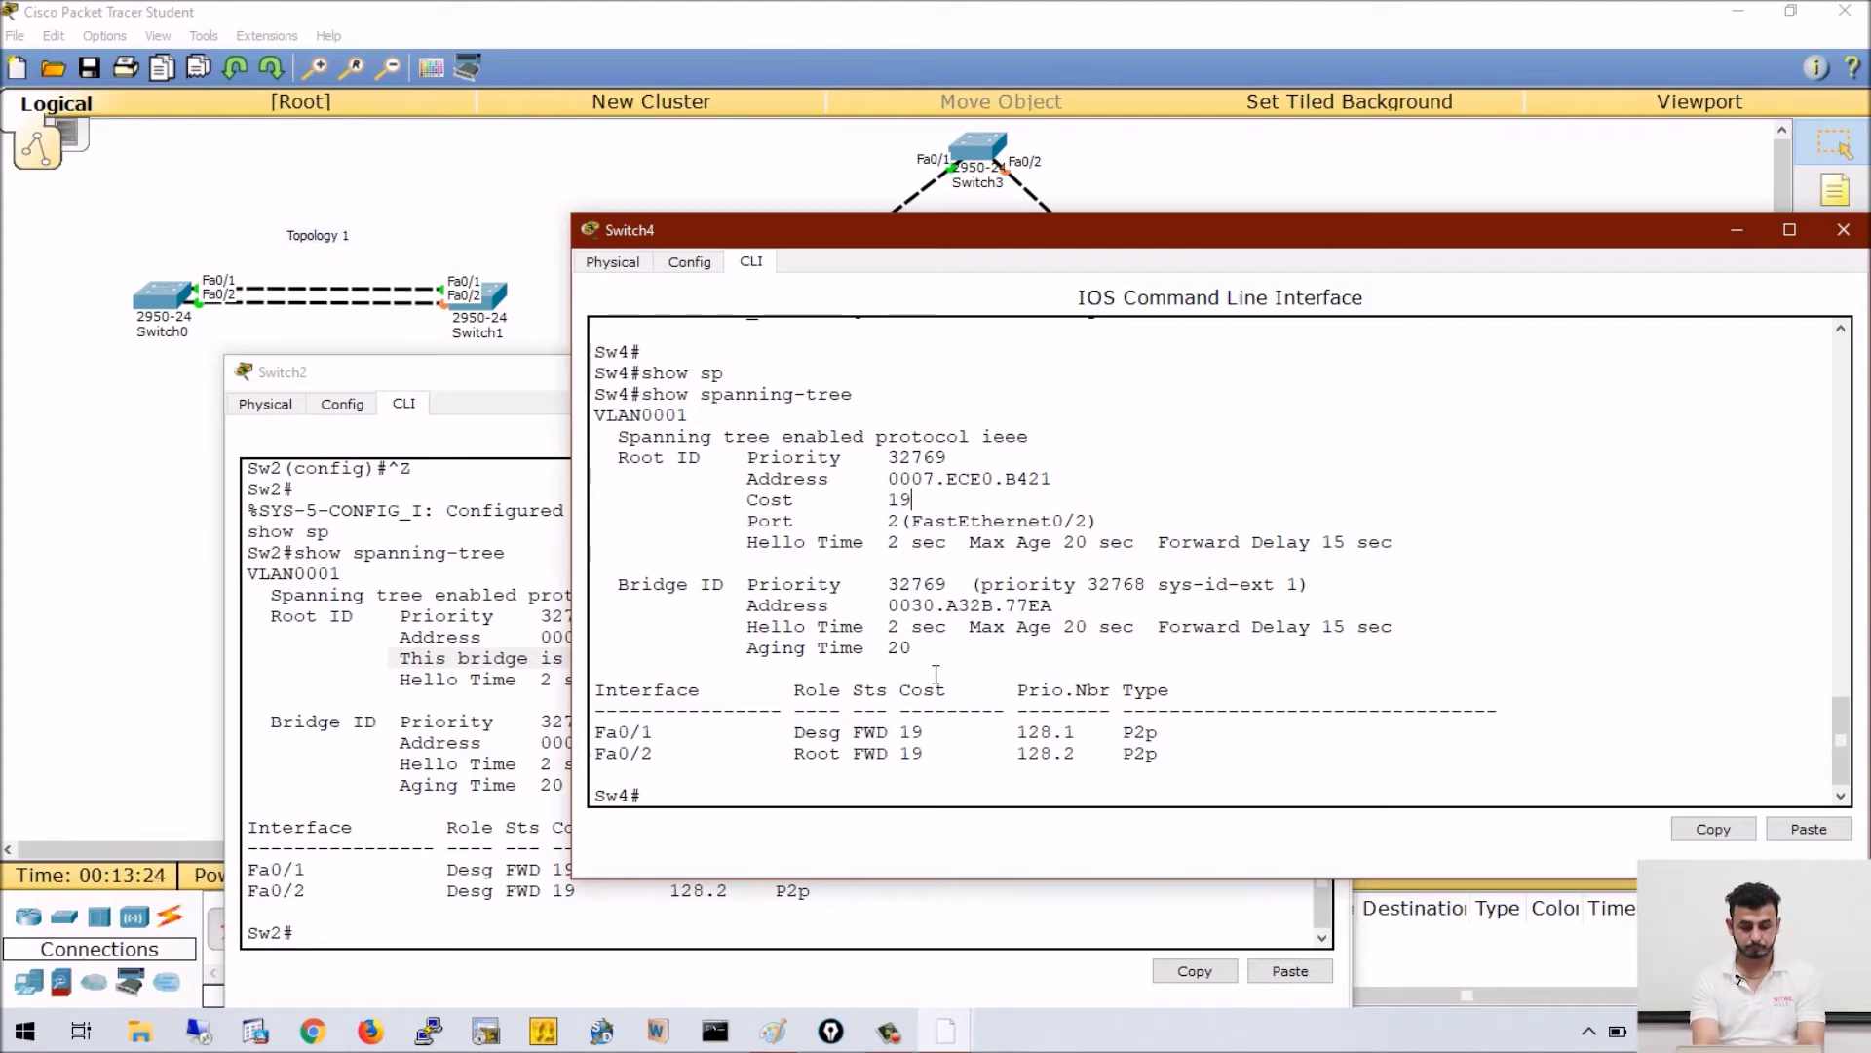
{"action": "key", "text": "alt+Tab"}
{"action": "left_click", "coordinate": [1746, 222]}
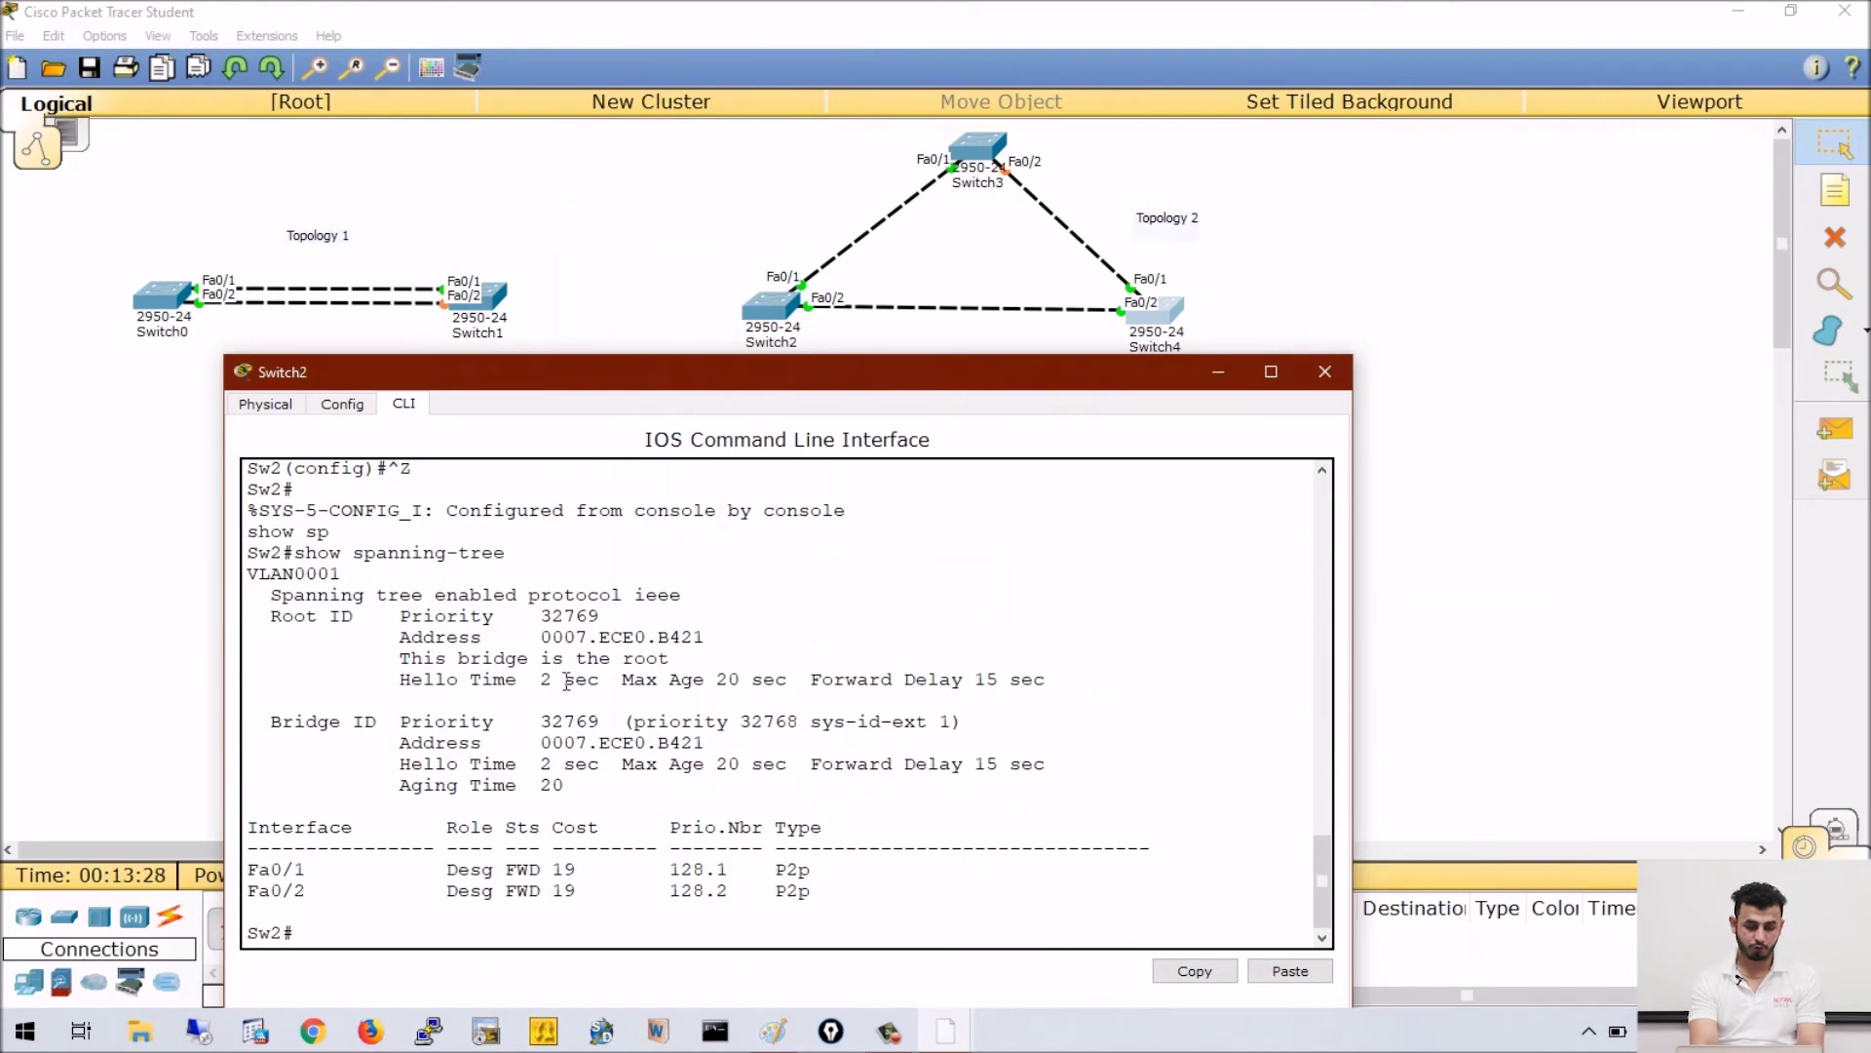
{"action": "left_click_drag", "start_coordinate": [448, 847], "coordinate": [743, 901]}
{"action": "left_click", "coordinate": [1126, 497]}
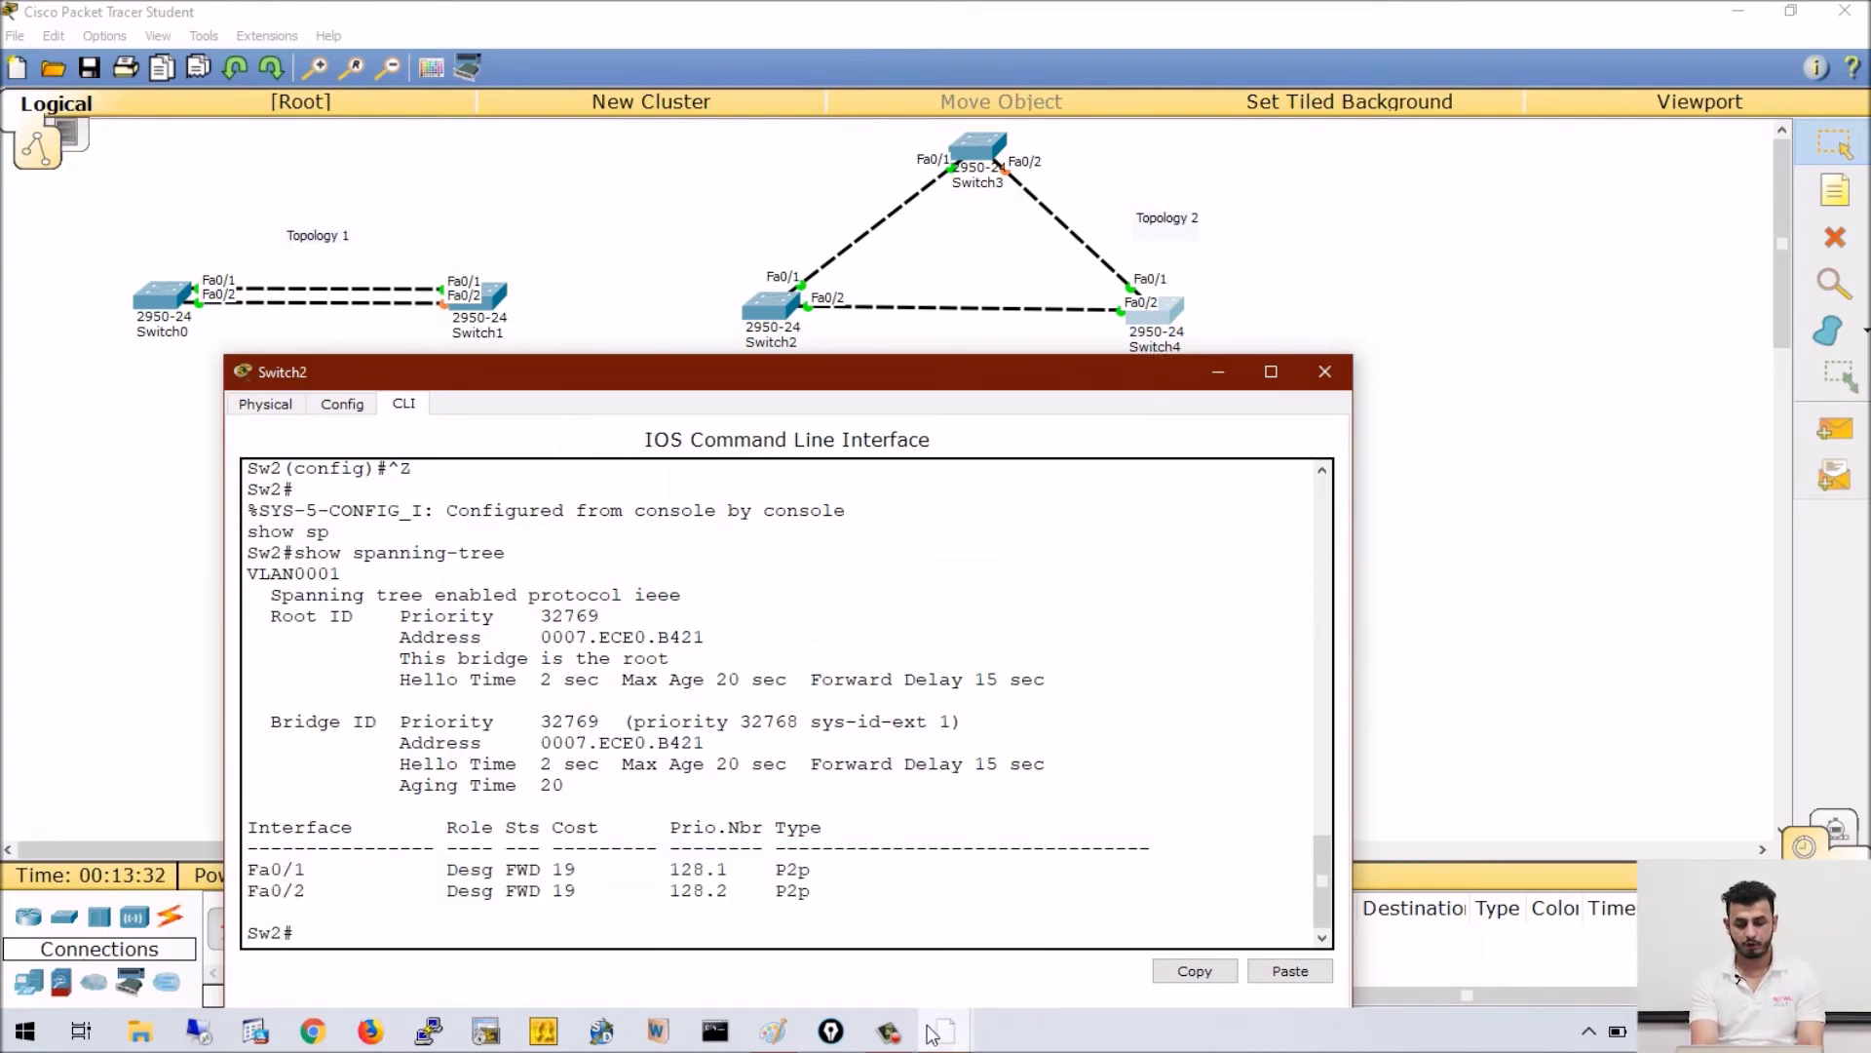
- Bring Switch4's window back, move it below Topology 2, and highlight the entries in its spanning-tree interface table
{"action": "mouse_move", "coordinate": [926, 1029]}
{"action": "left_click", "coordinate": [1284, 912]}
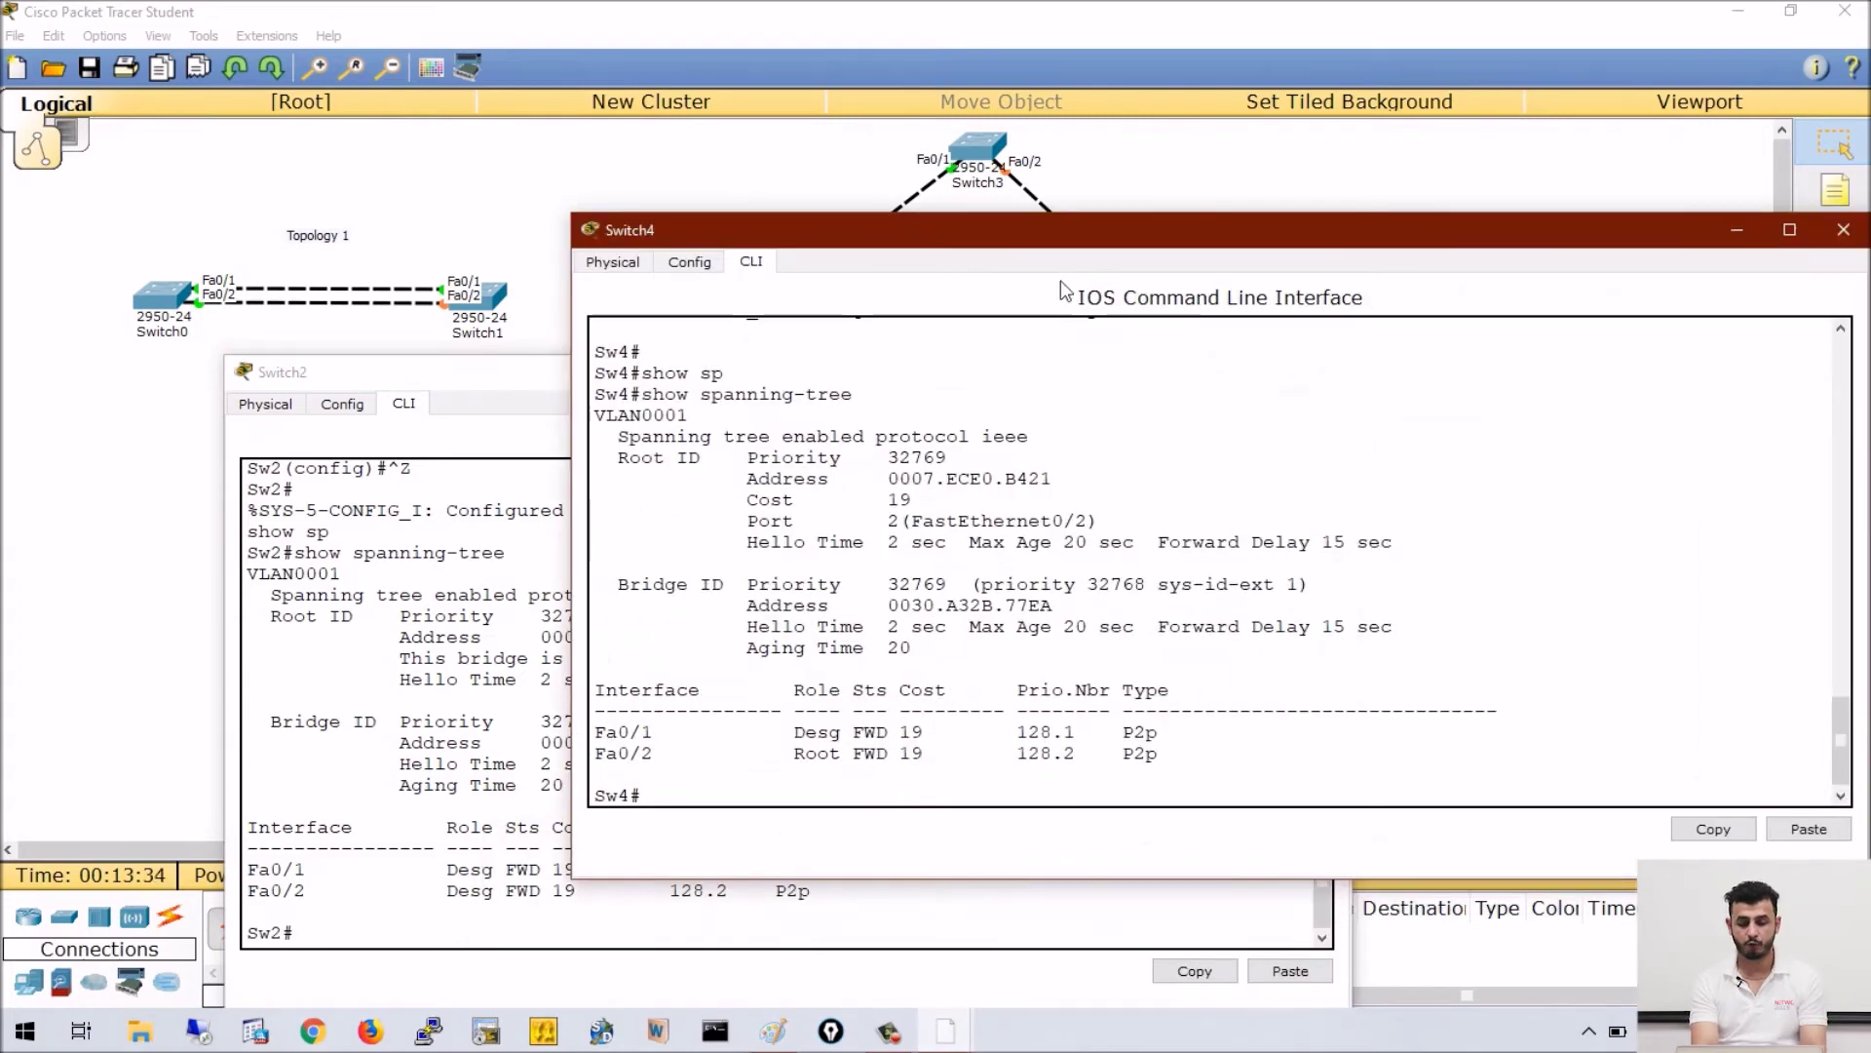
{"action": "left_click_drag", "start_coordinate": [1052, 236], "coordinate": [1015, 359]}
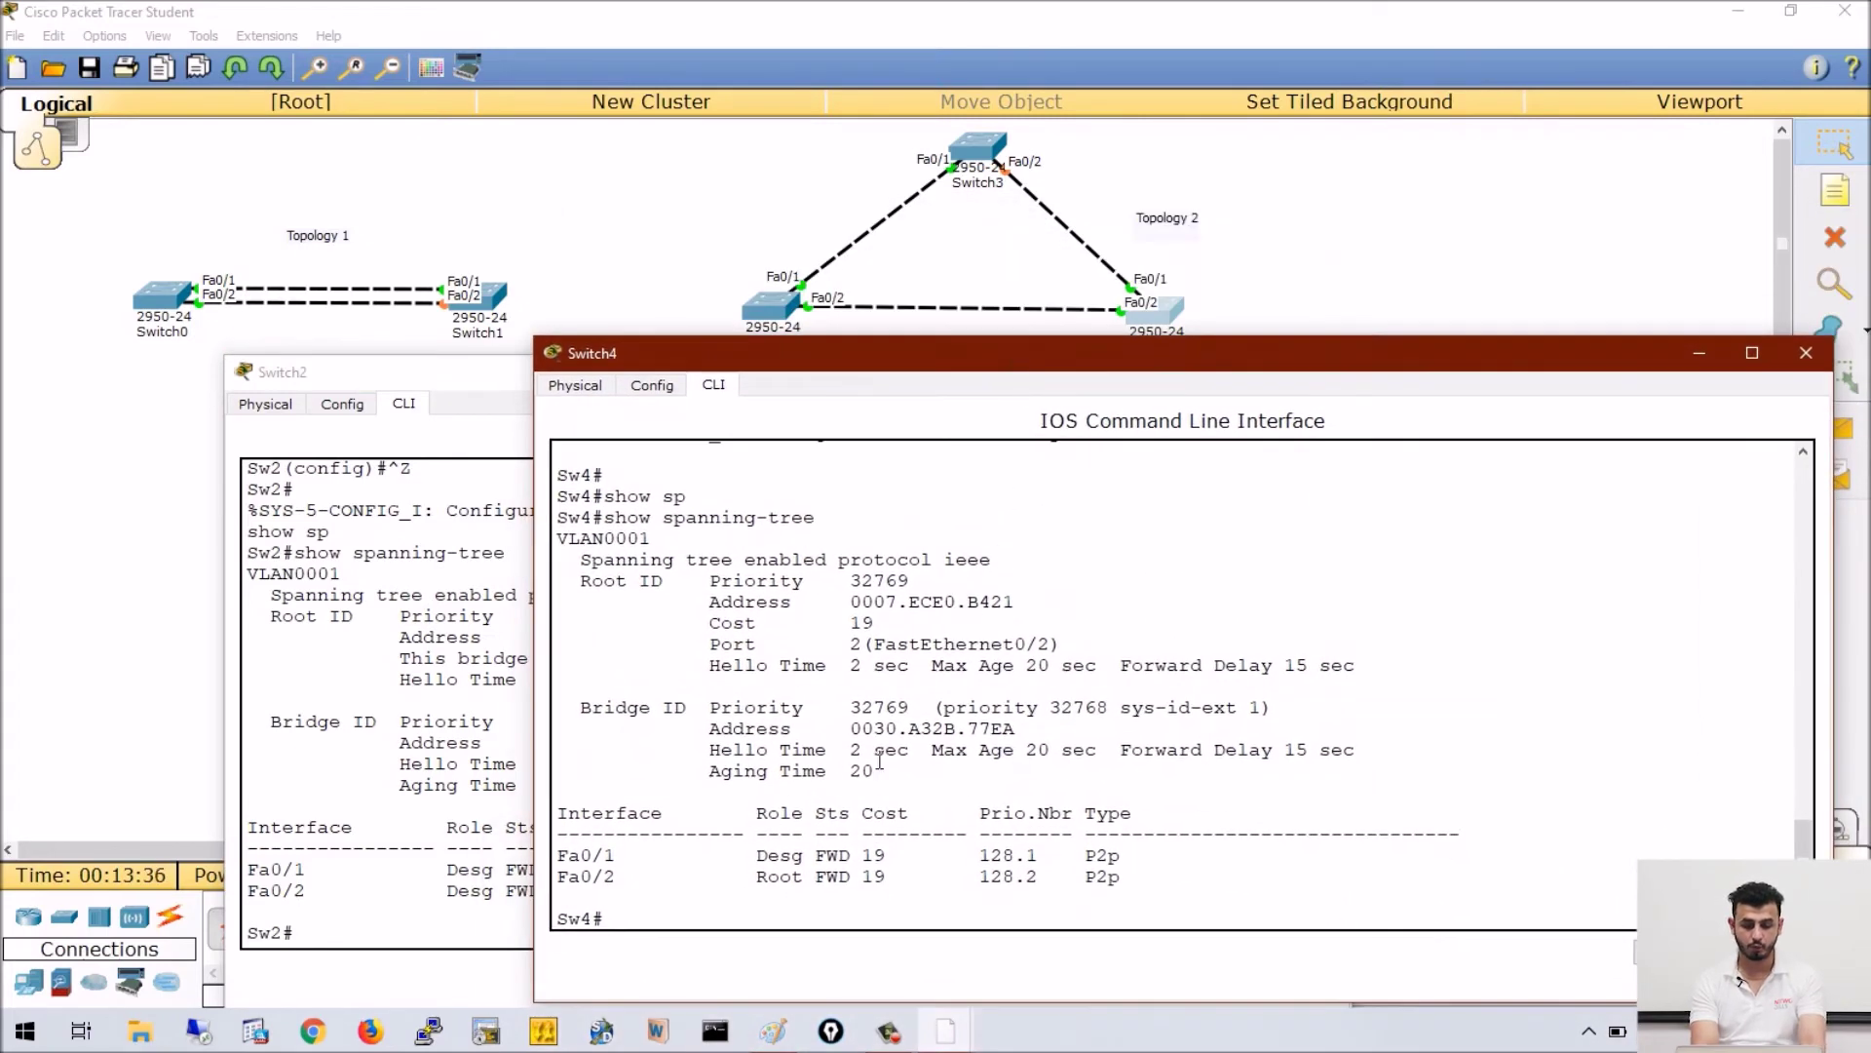
{"action": "left_click_drag", "start_coordinate": [807, 889], "coordinate": [842, 875]}
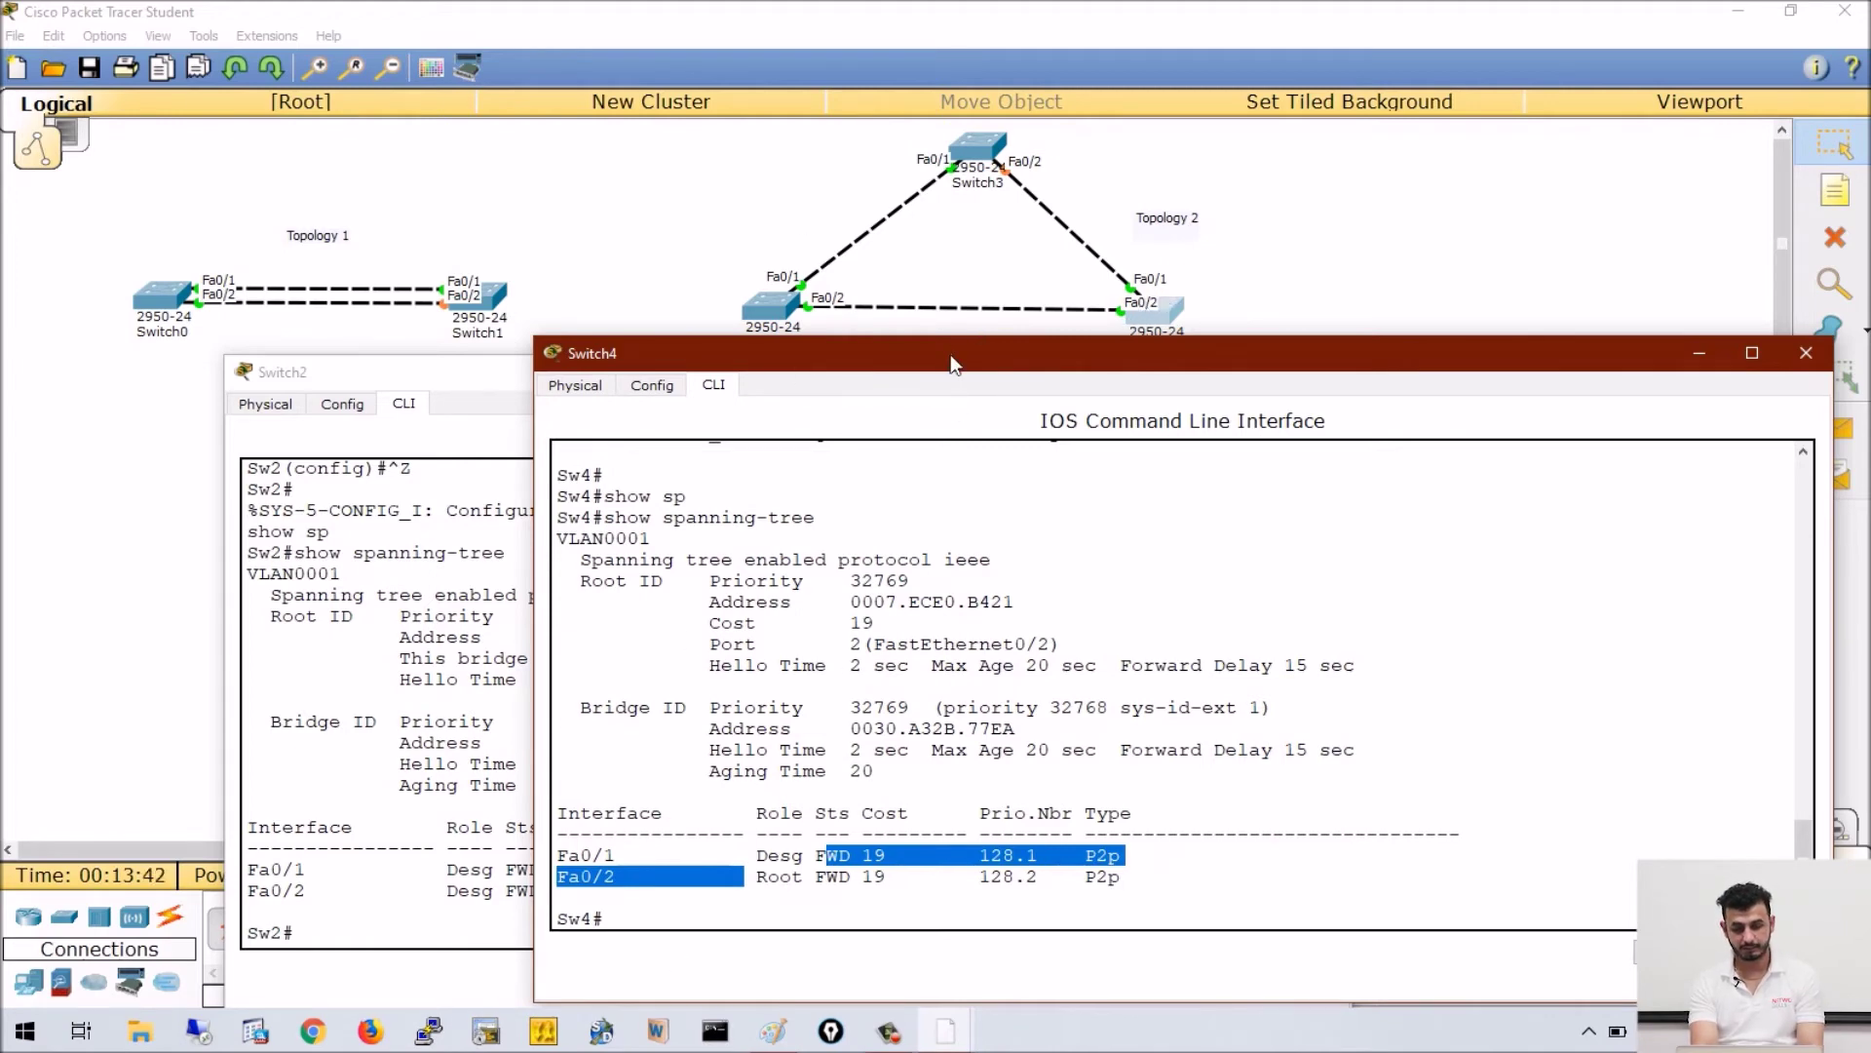
- Open Switch3's command line, leave configuration mode, run show spanning-tree, then widen the window and move it below Topology 2
{"action": "left_click", "coordinate": [978, 150]}
{"action": "key", "text": "Return"}
{"action": "key", "text": "Return"}
{"action": "key", "text": "ctrl+z"}
{"action": "type", "text": "show spanning-tree"}
{"action": "key", "text": "Tab"}
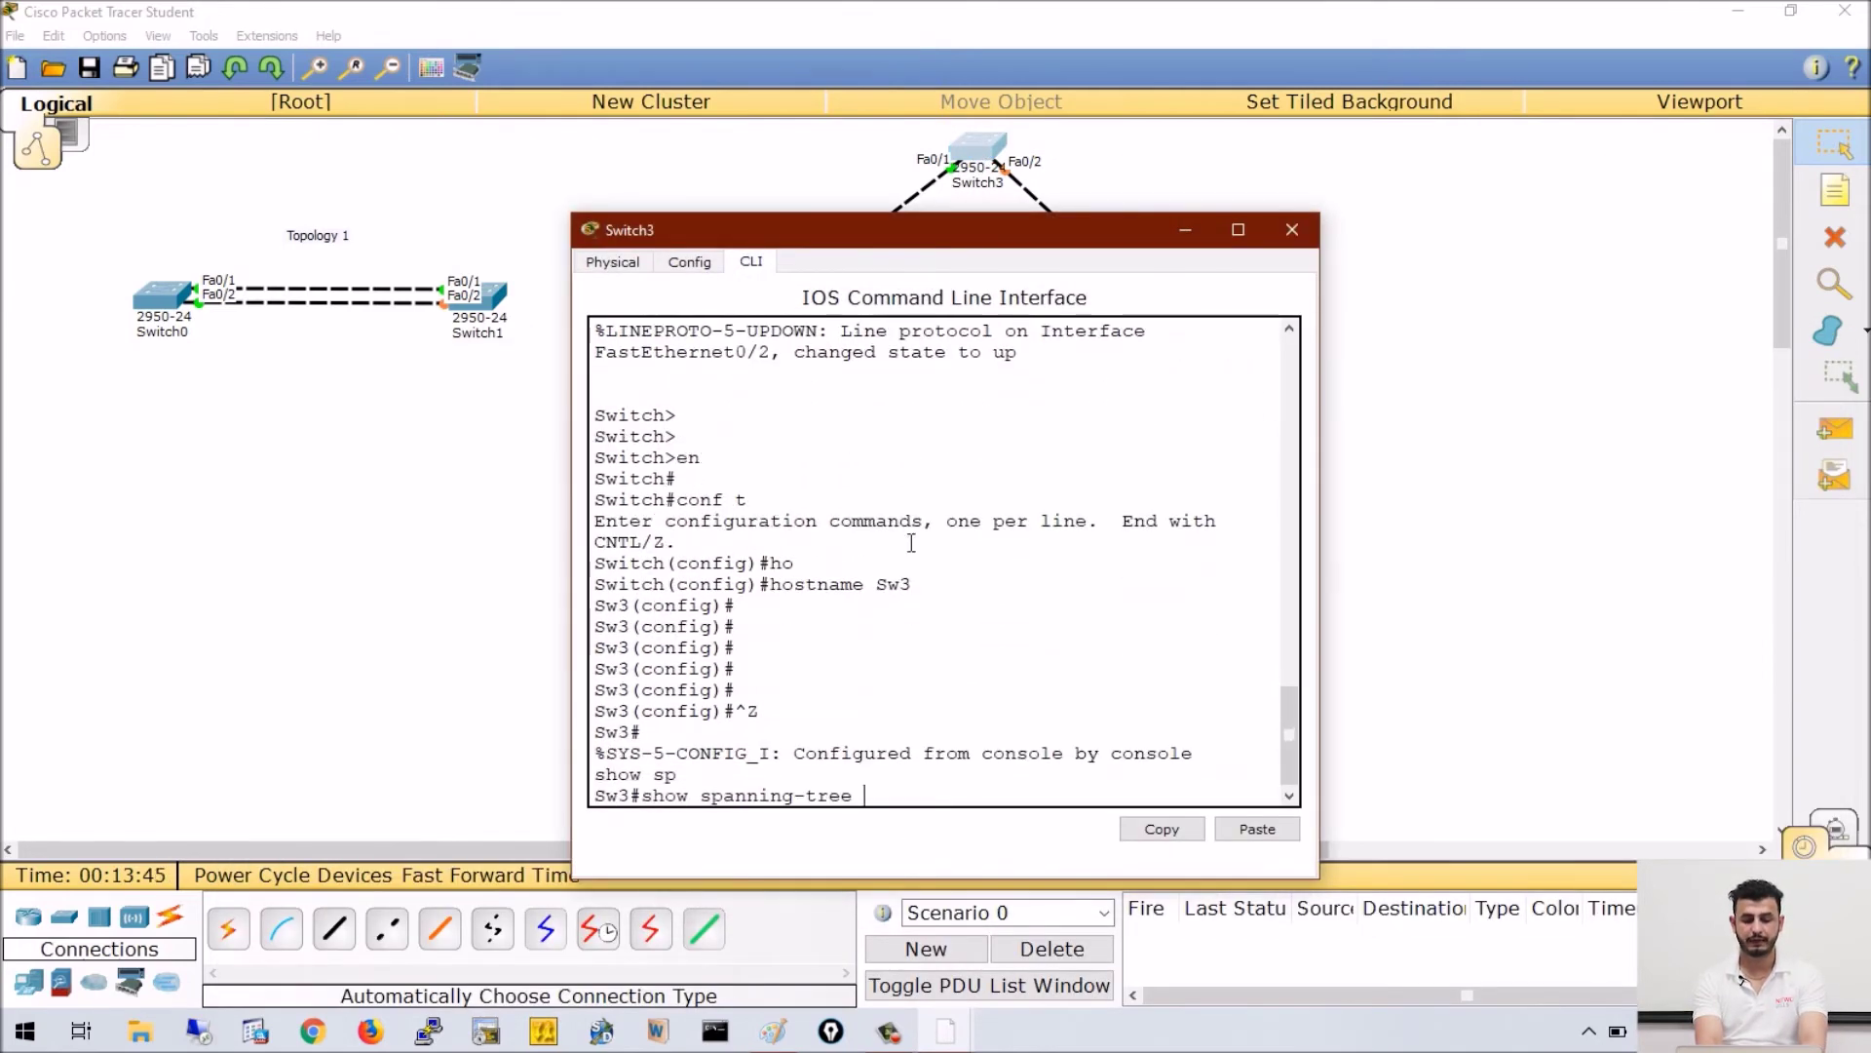
{"action": "key", "text": "Return"}
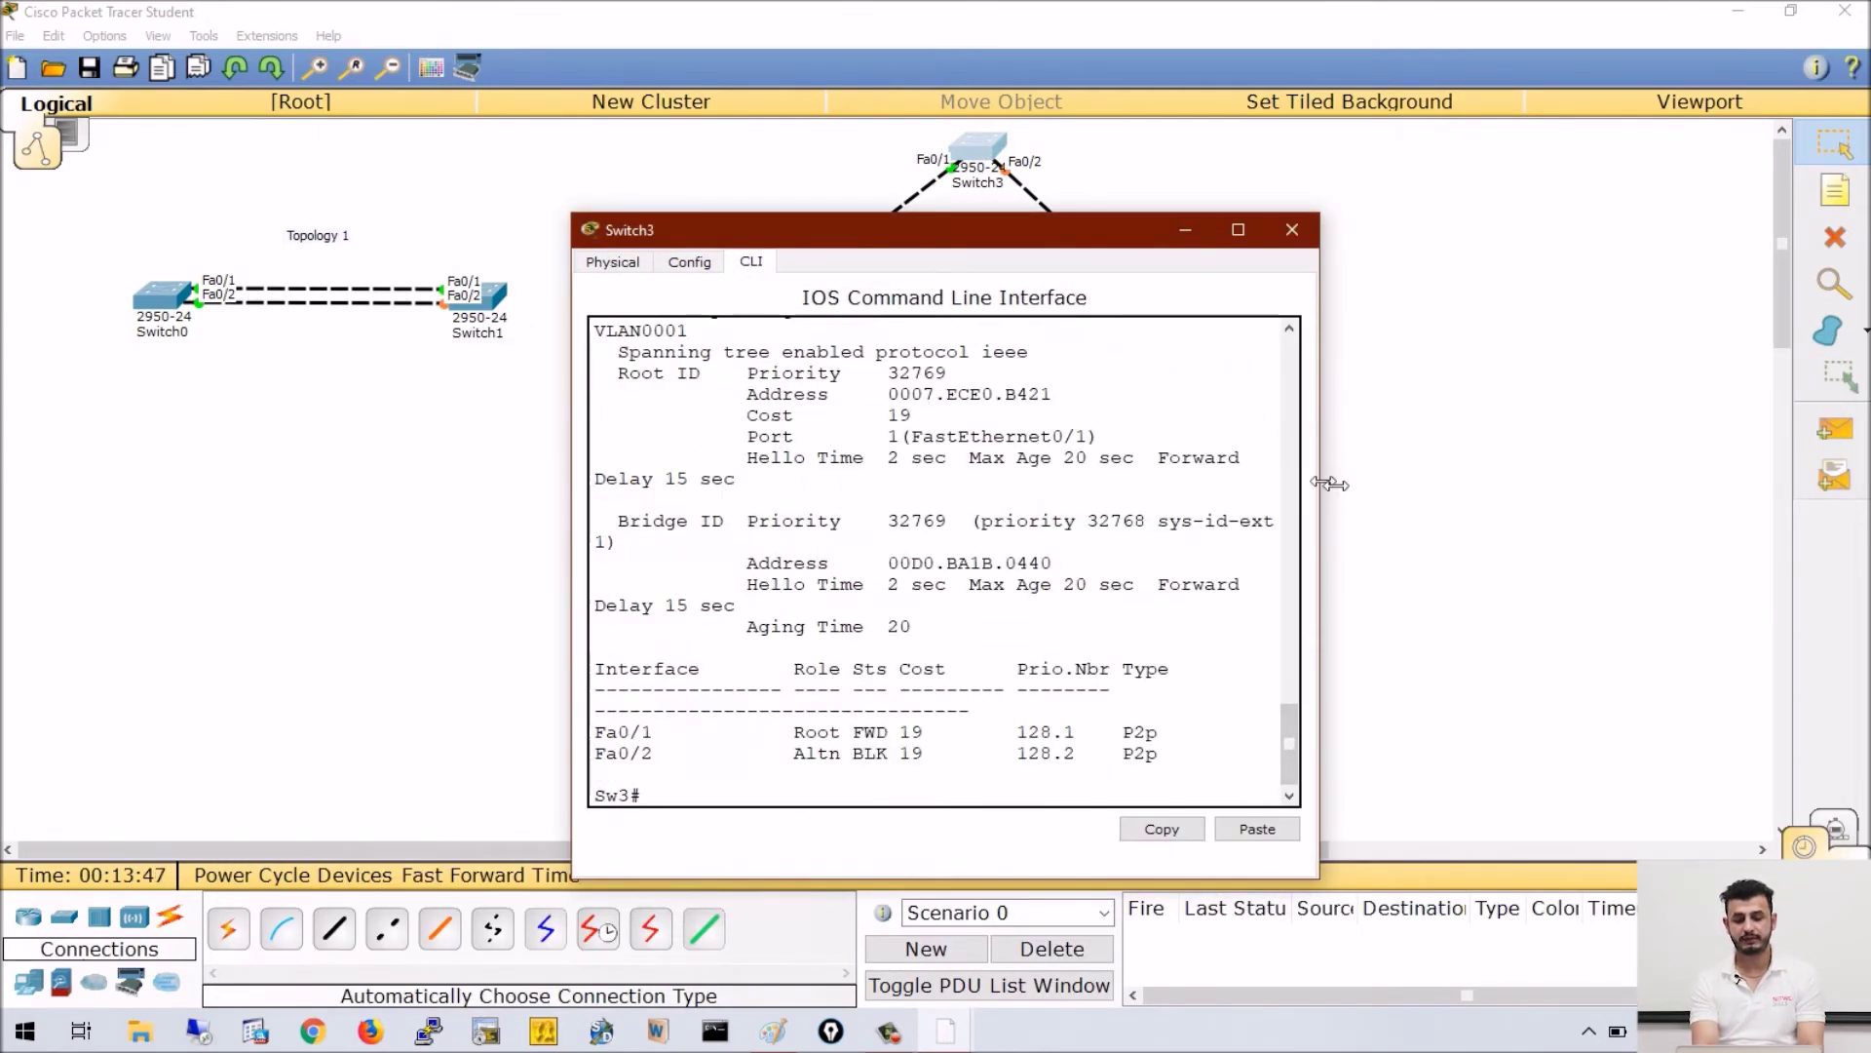
{"action": "left_click_drag", "start_coordinate": [1318, 481], "coordinate": [1720, 481]}
{"action": "left_click_drag", "start_coordinate": [1283, 249], "coordinate": [1374, 409]}
- Examine Switch3's spanning-tree output, highlighting the cost to the root bridge, the Fa0/1 role and the Fa0/2 status
{"action": "left_click_drag", "start_coordinate": [963, 561], "coordinate": [1234, 705]}
{"action": "double_click", "coordinate": [1293, 699]}
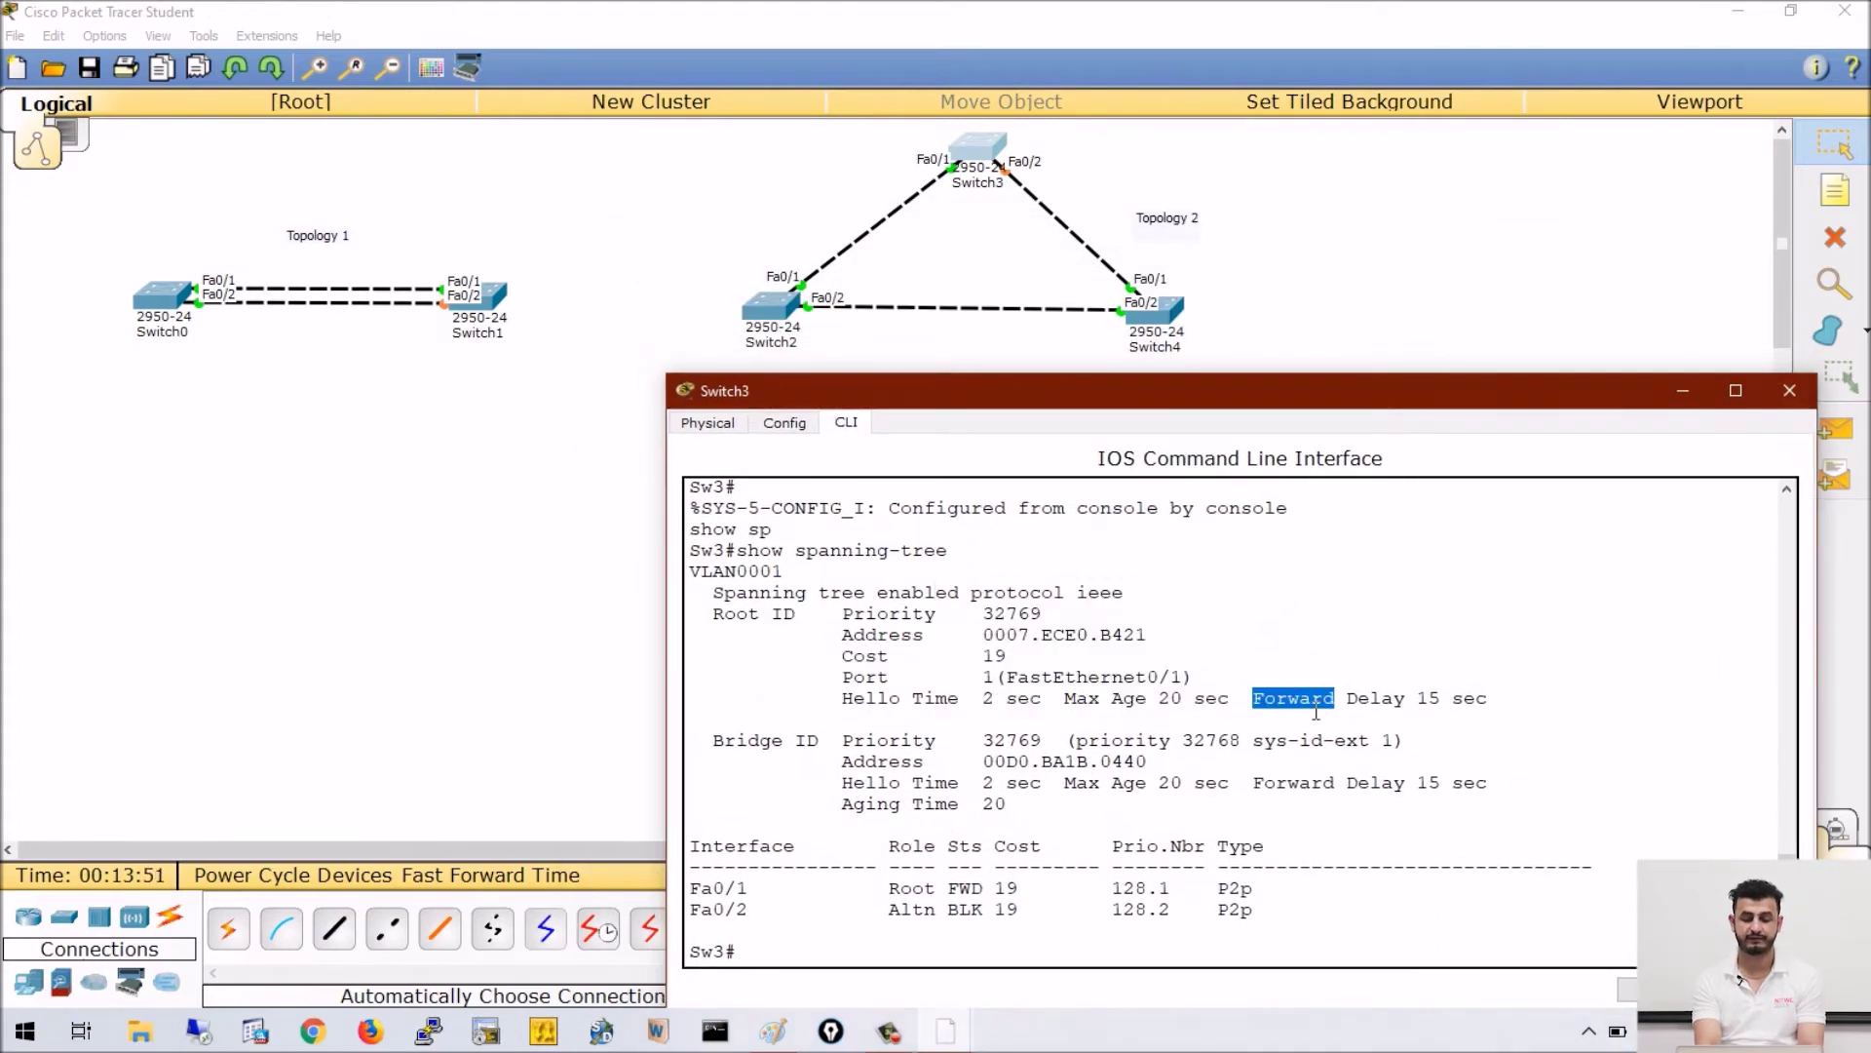
{"action": "left_click_drag", "start_coordinate": [960, 663], "coordinate": [1038, 665]}
{"action": "left_click", "coordinate": [1070, 667]}
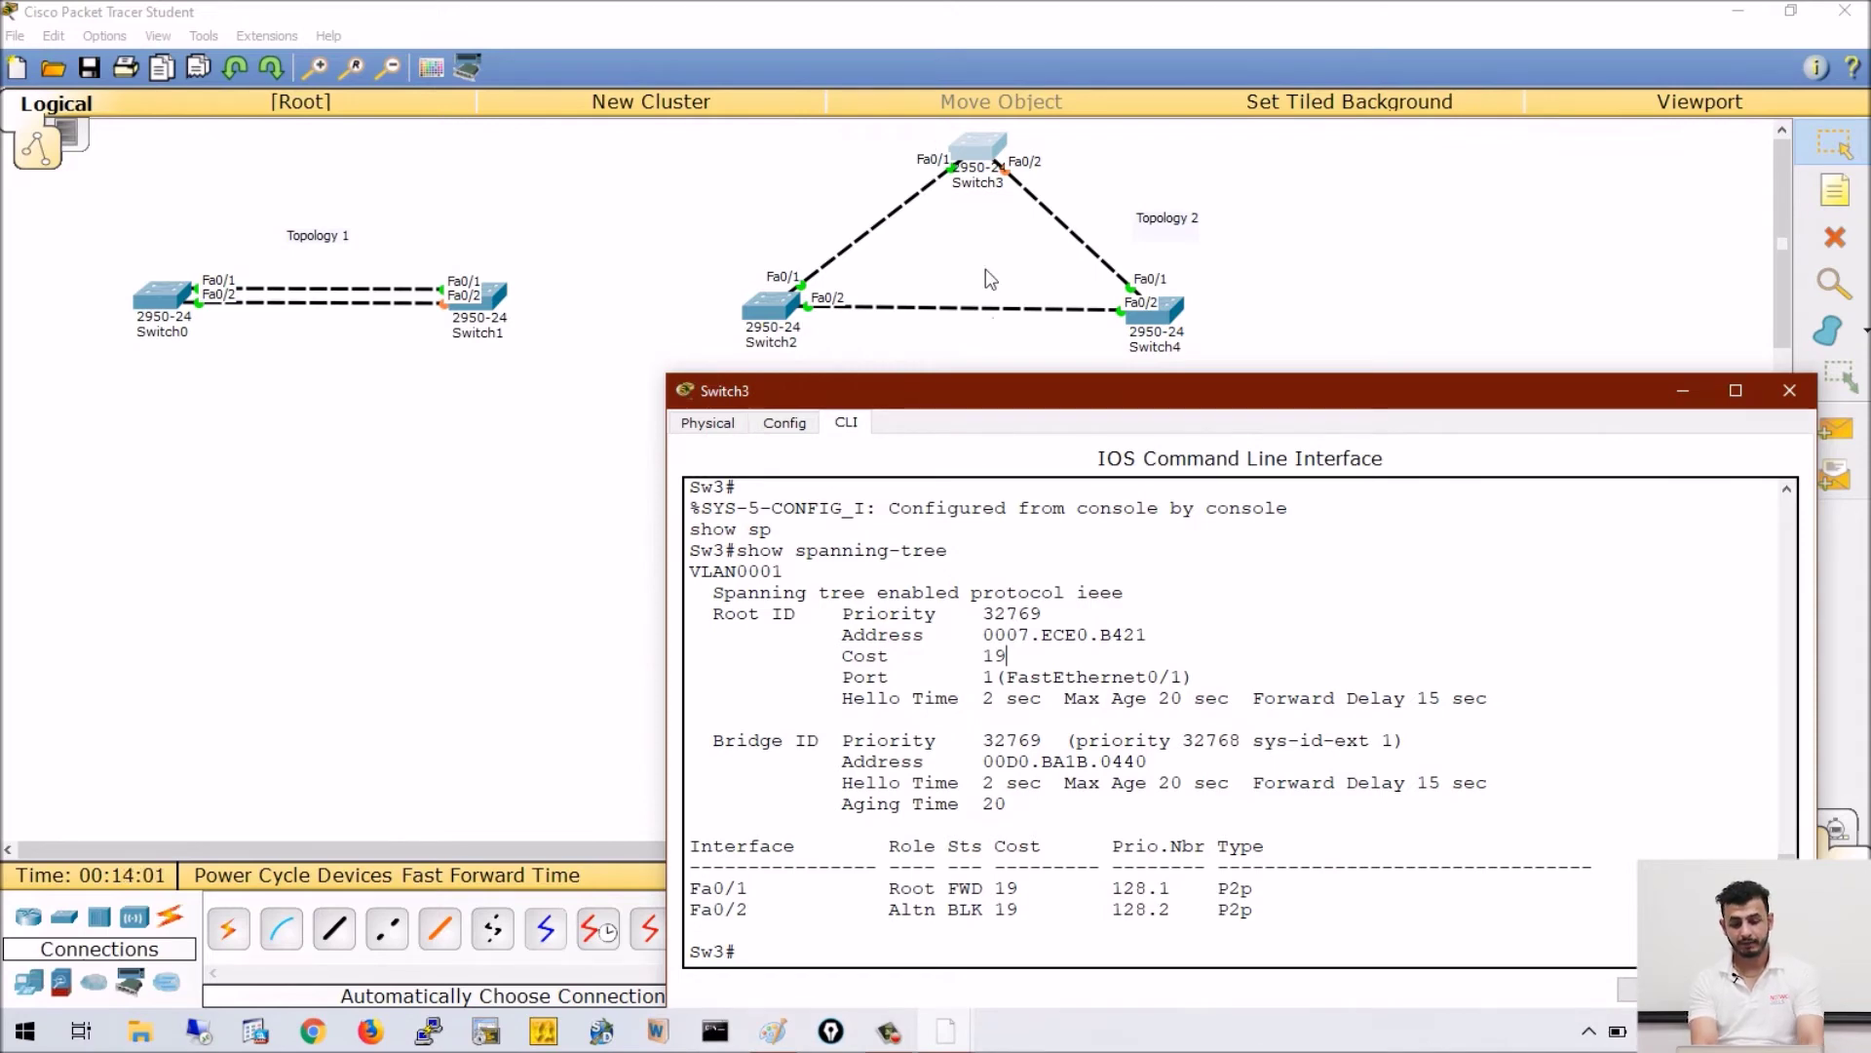
{"action": "left_click_drag", "start_coordinate": [874, 896], "coordinate": [955, 902]}
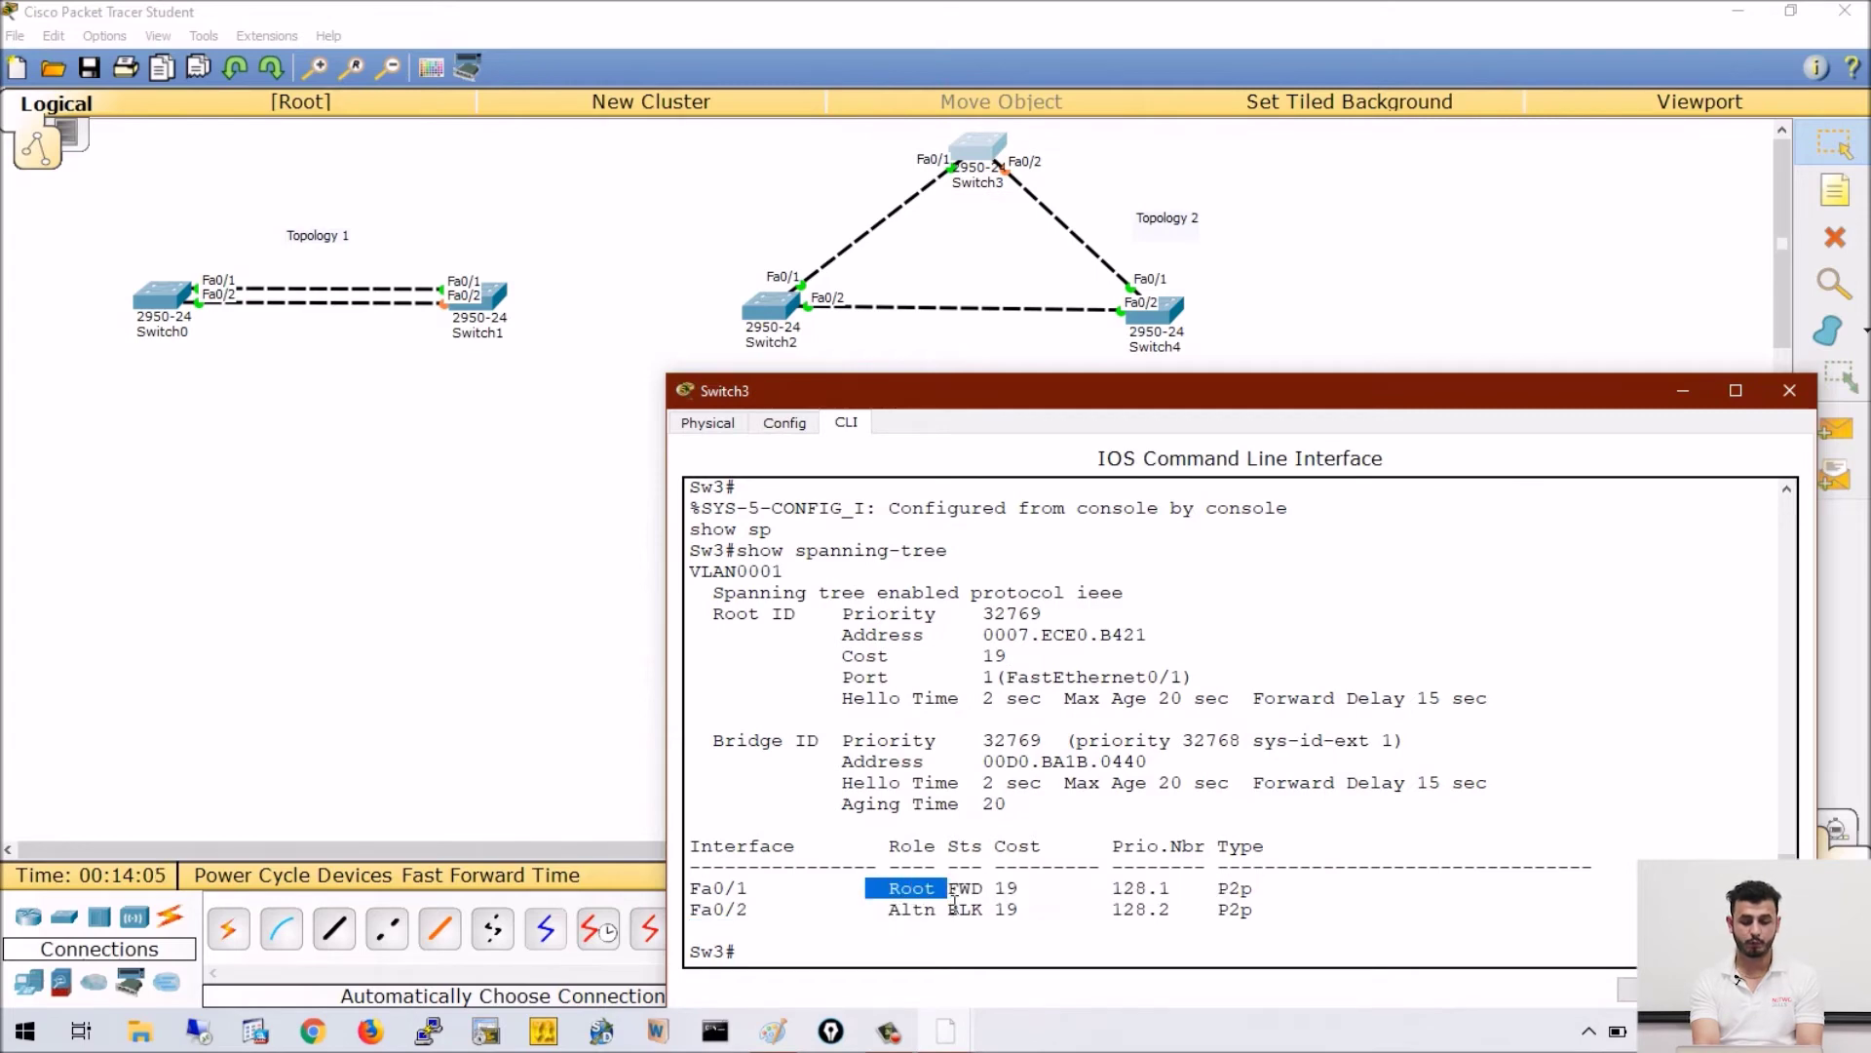
{"action": "left_click_drag", "start_coordinate": [949, 921], "coordinate": [1004, 928]}
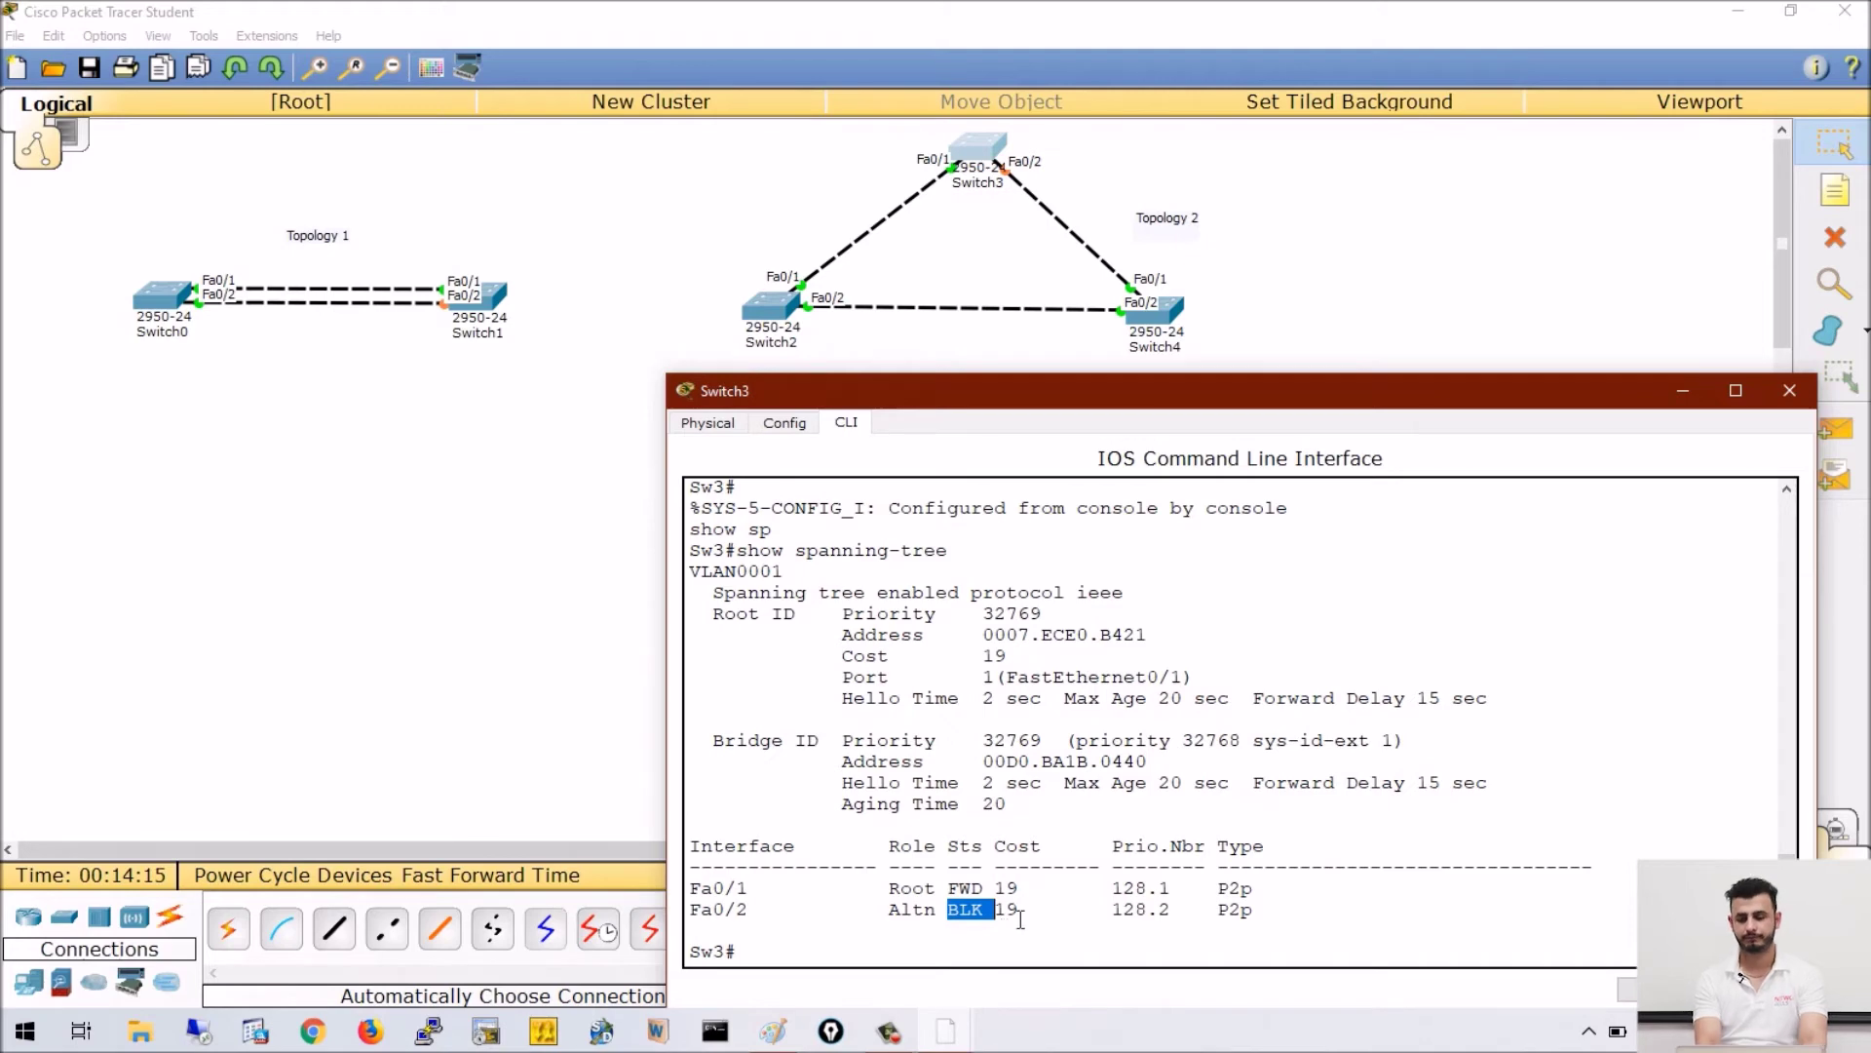
- Minimize the Switch3 and Switch2 windows to clear the workspace
{"action": "left_click", "coordinate": [1694, 388]}
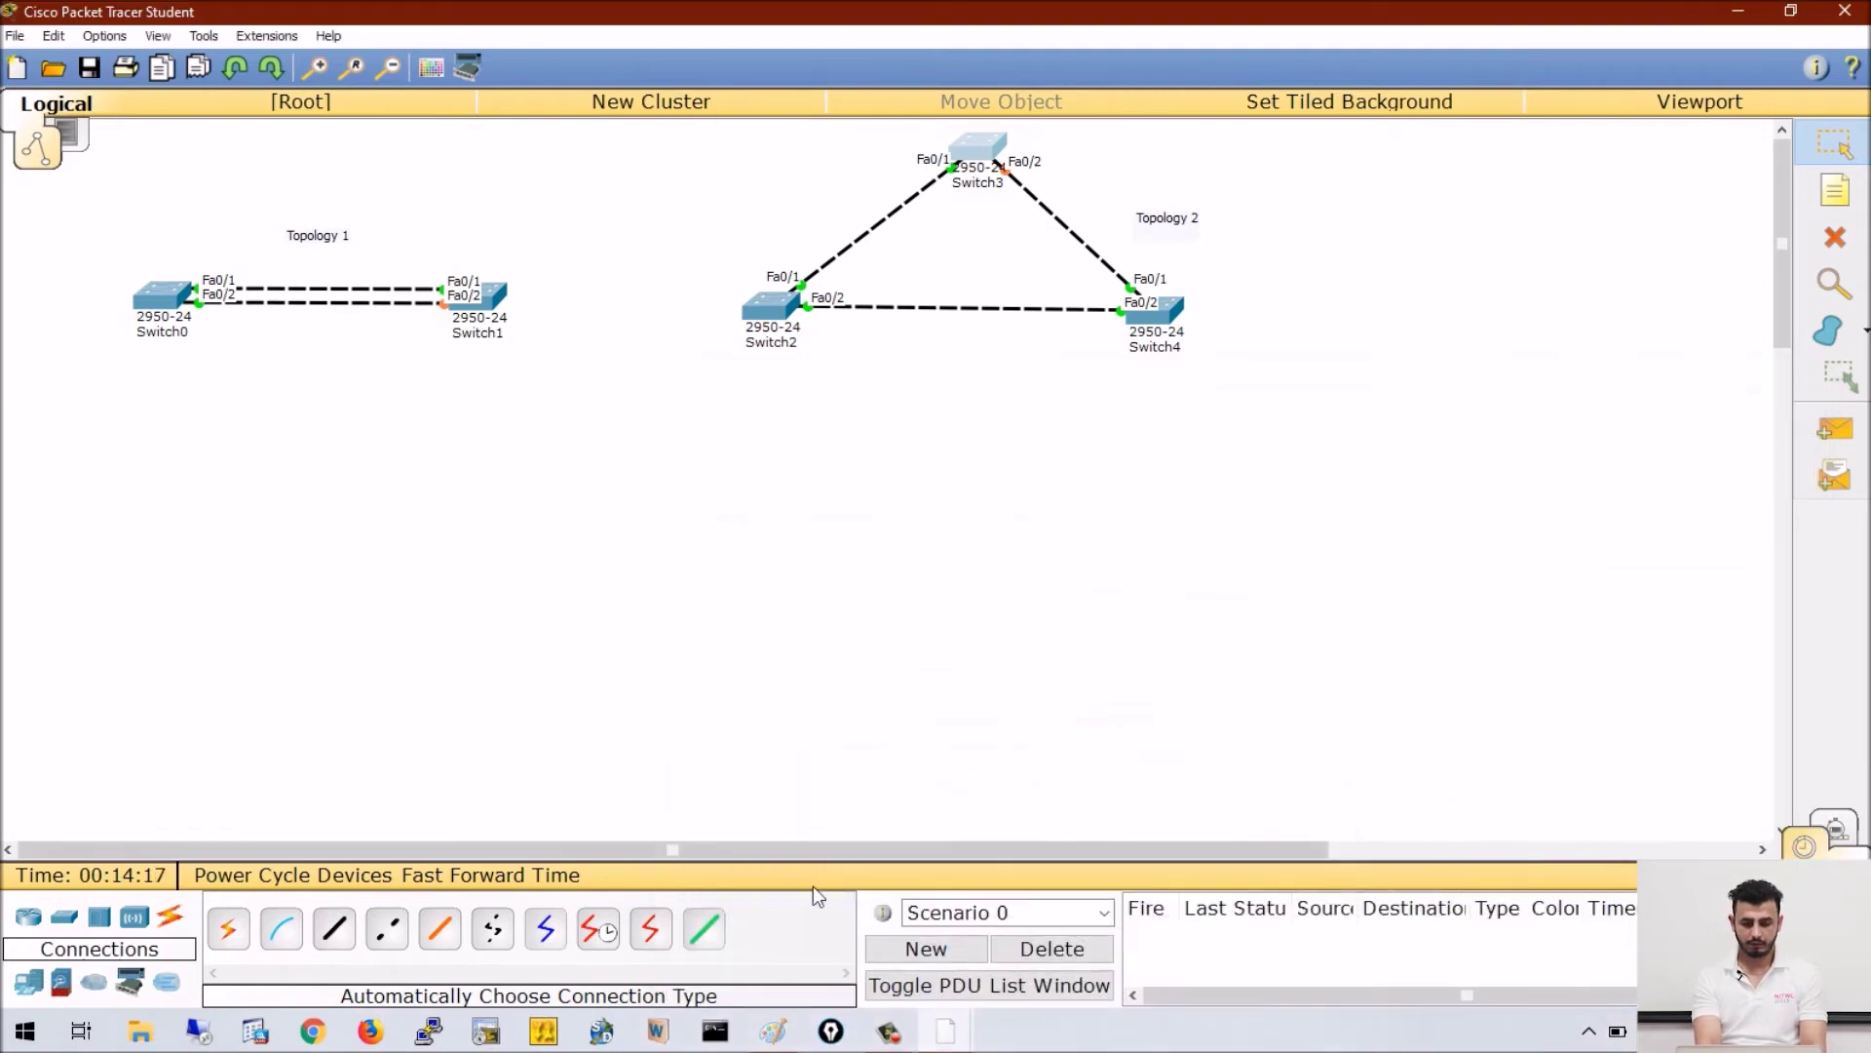
{"action": "mouse_move", "coordinate": [889, 1031]}
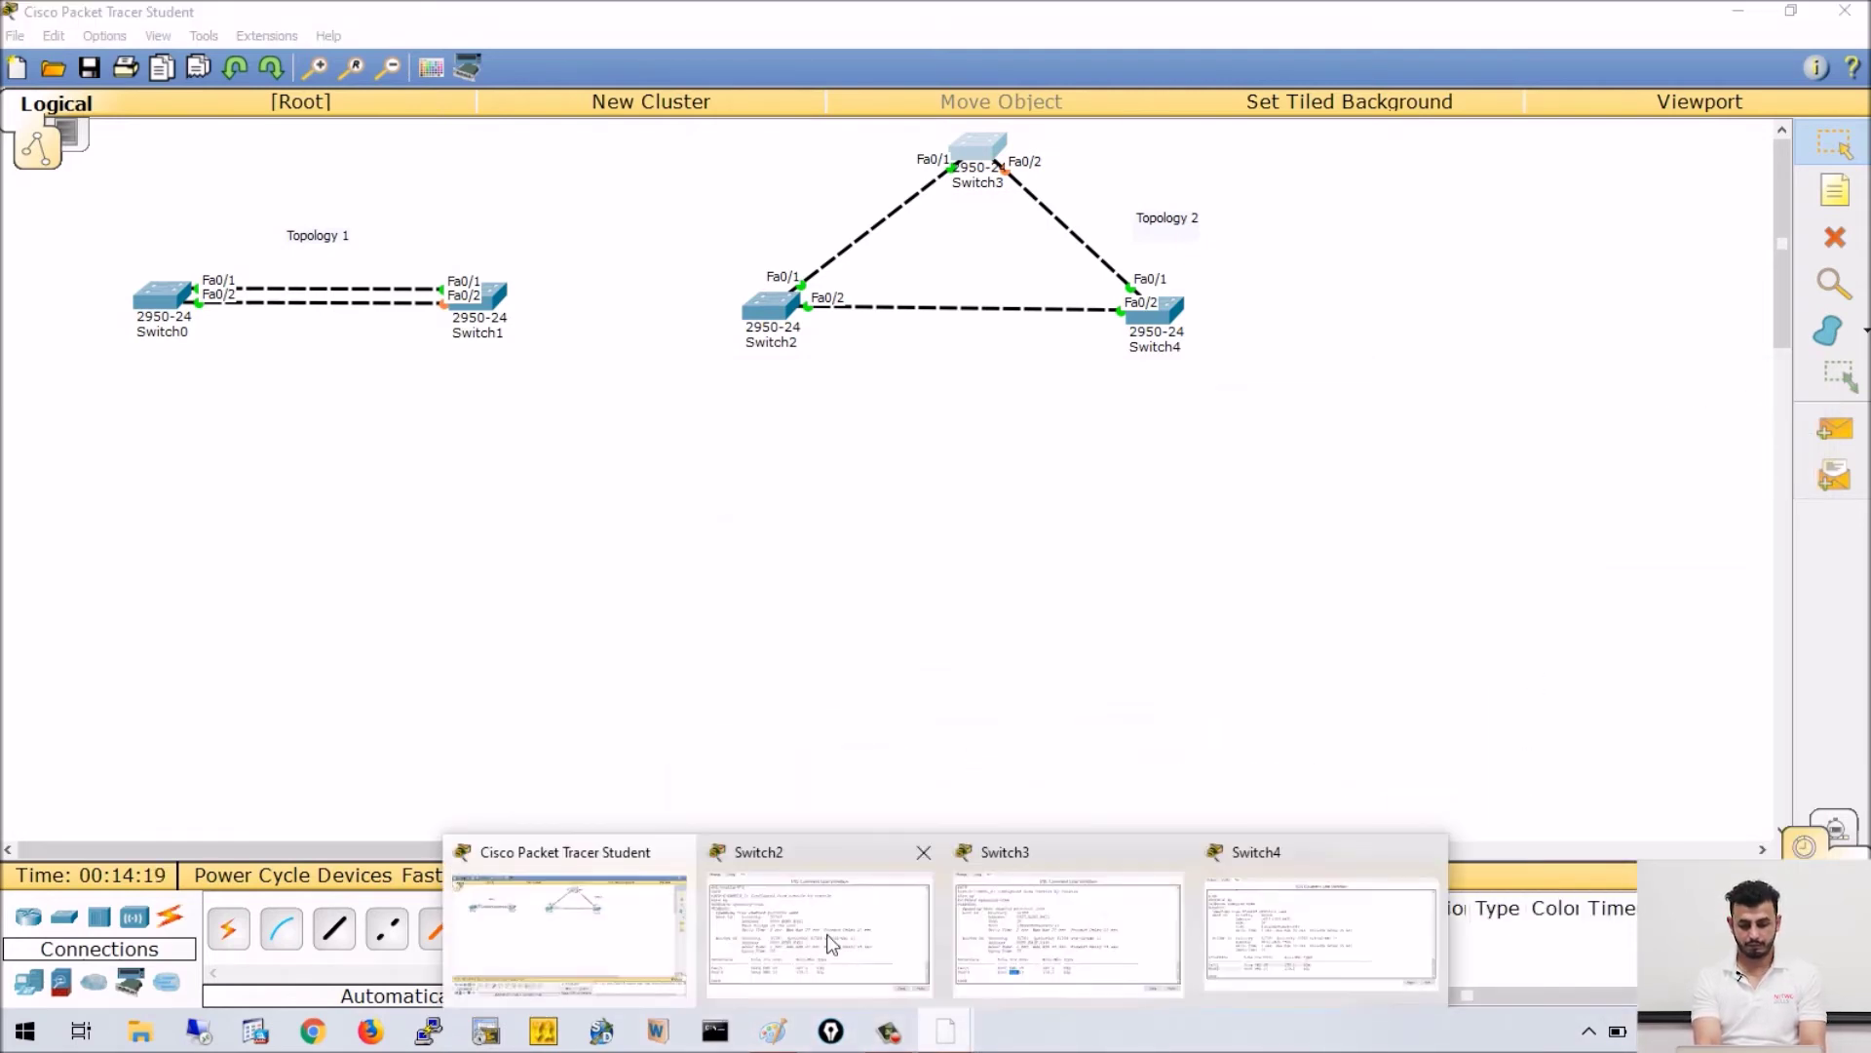
{"action": "left_click", "coordinate": [711, 907]}
{"action": "left_click", "coordinate": [1229, 377]}
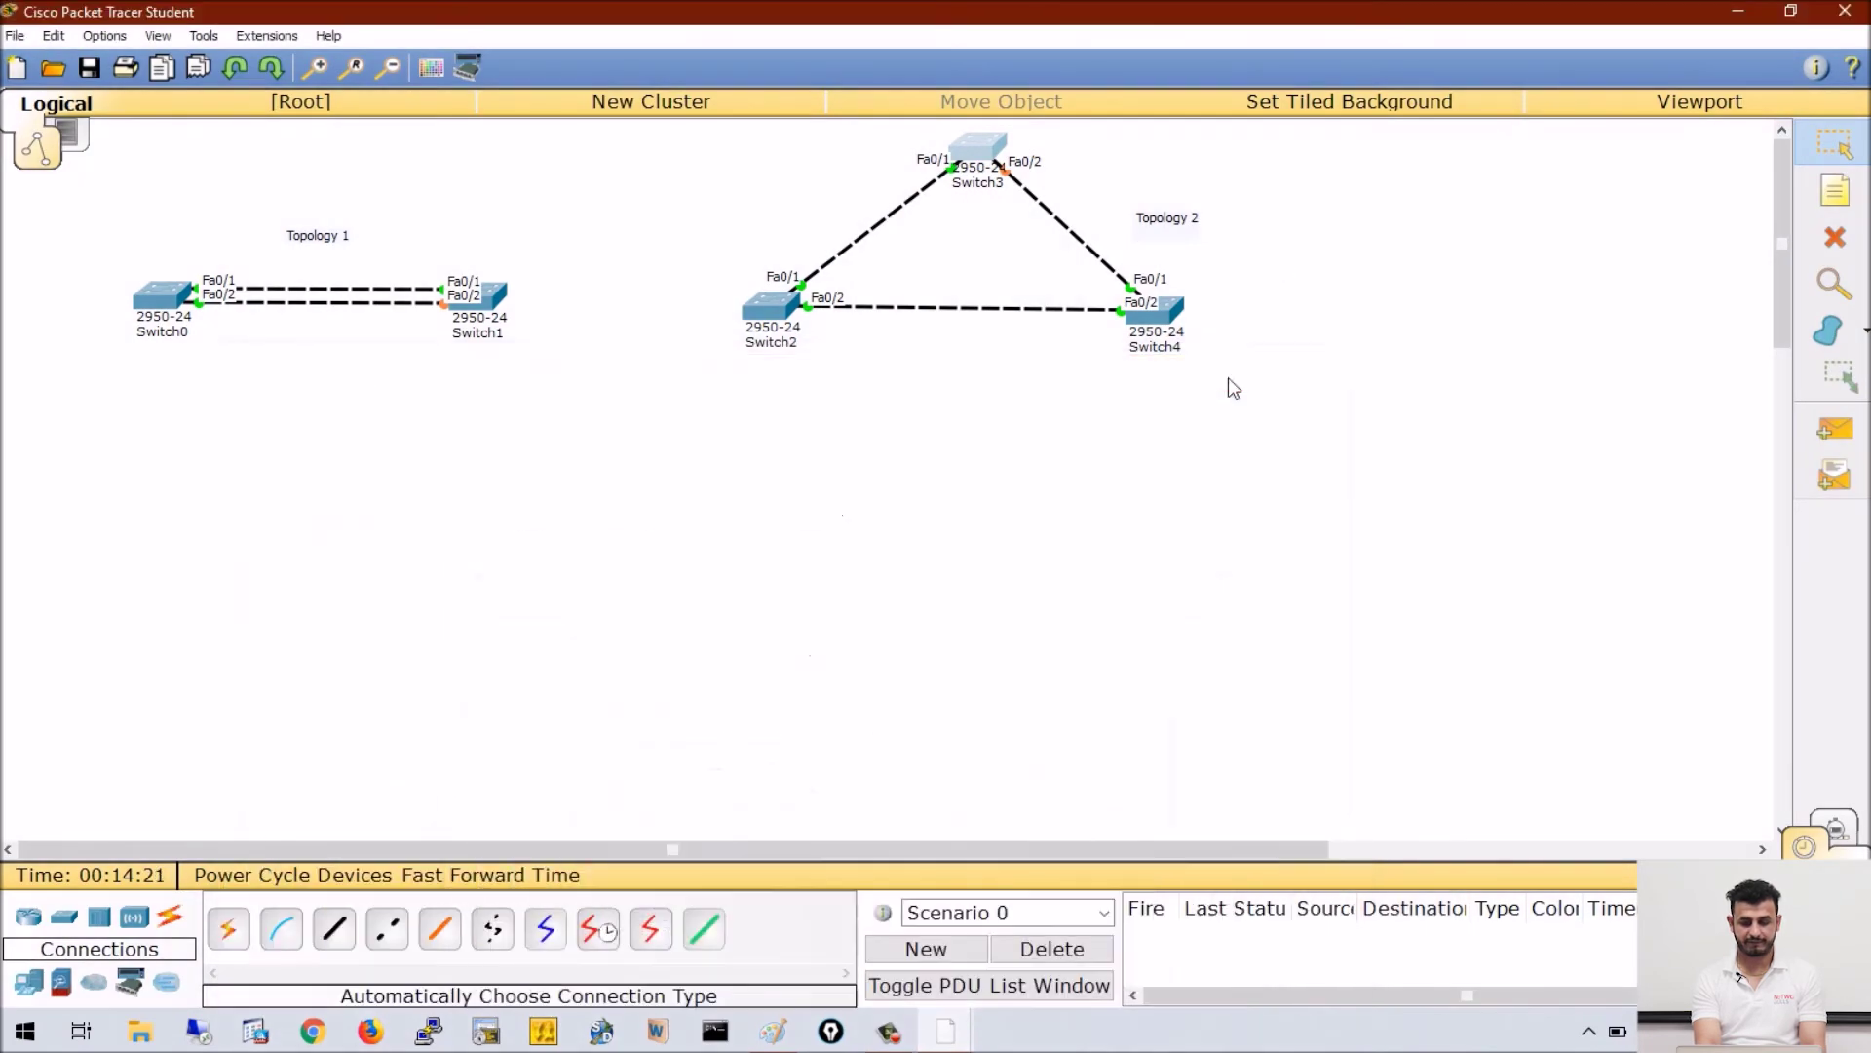
- Place two 2950-24 switches side by side in the empty area below Topology 1
{"action": "left_click", "coordinate": [63, 922]}
{"action": "left_click", "coordinate": [229, 926]}
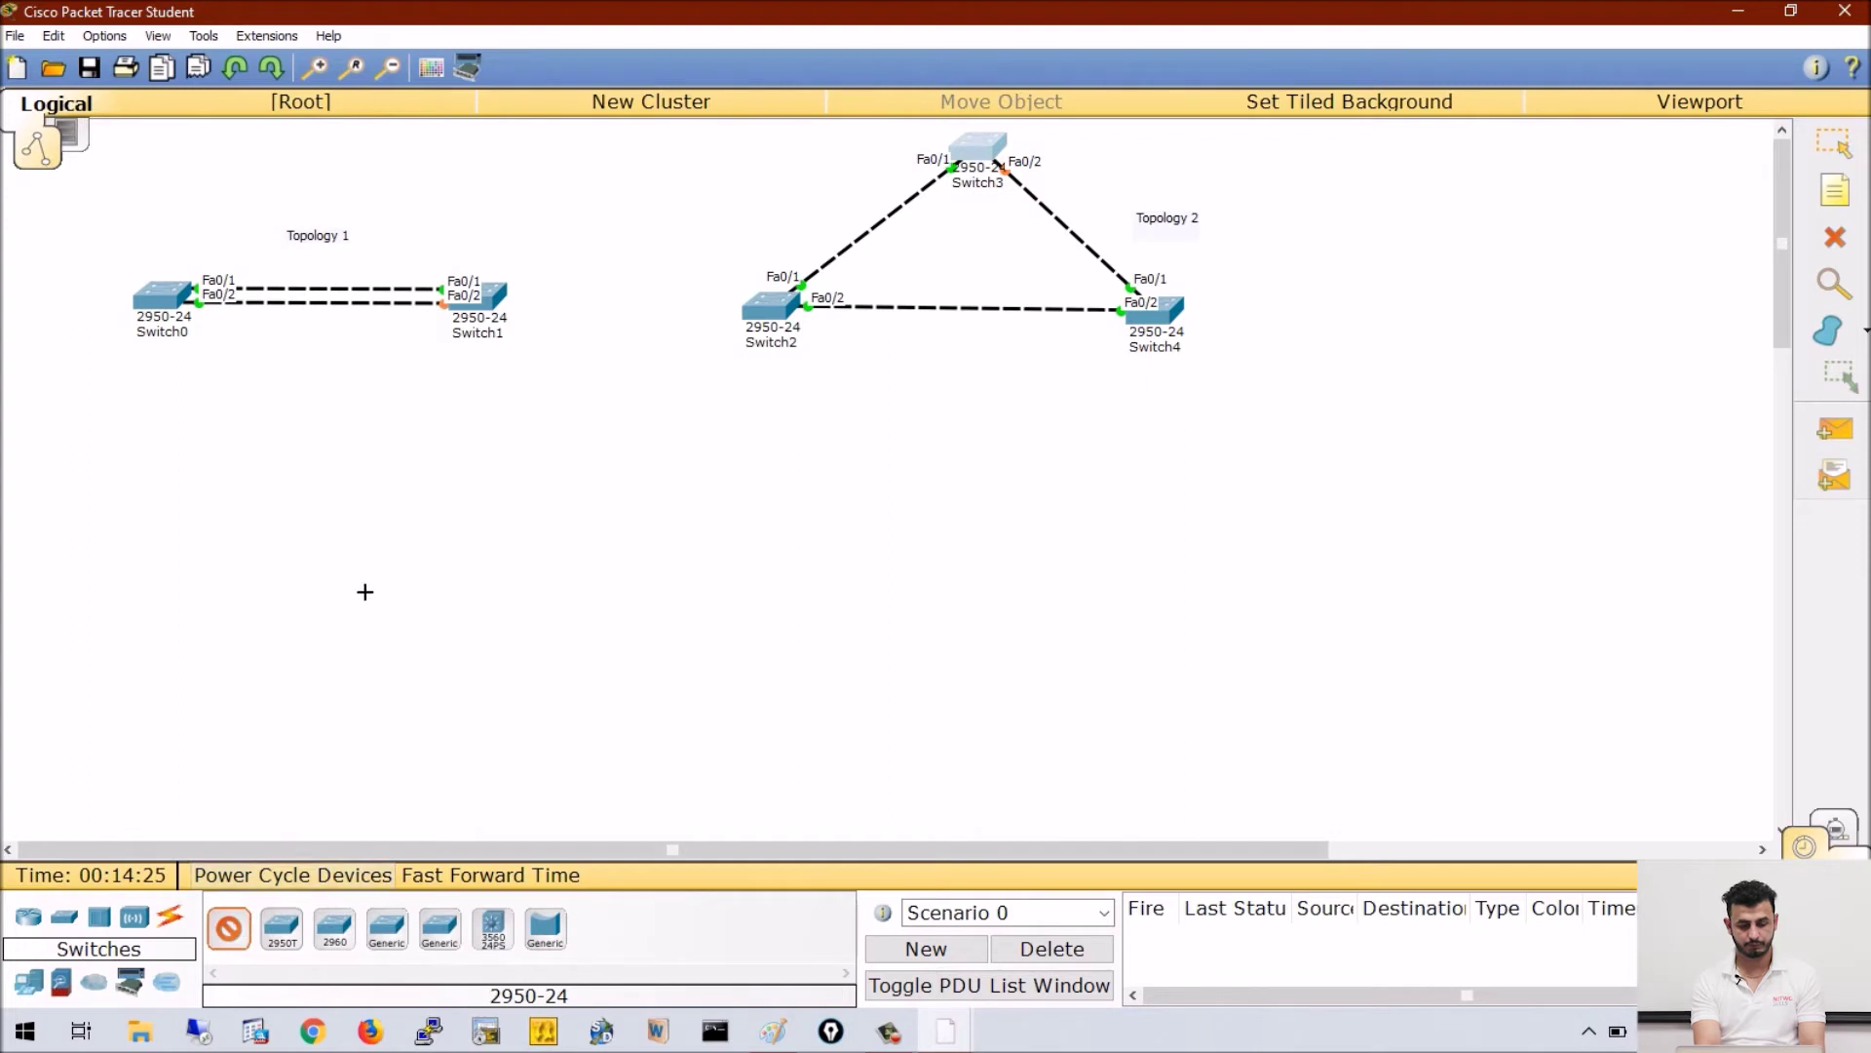
{"action": "left_click", "coordinate": [351, 570]}
{"action": "left_click", "coordinate": [241, 926]}
{"action": "left_click", "coordinate": [632, 589]}
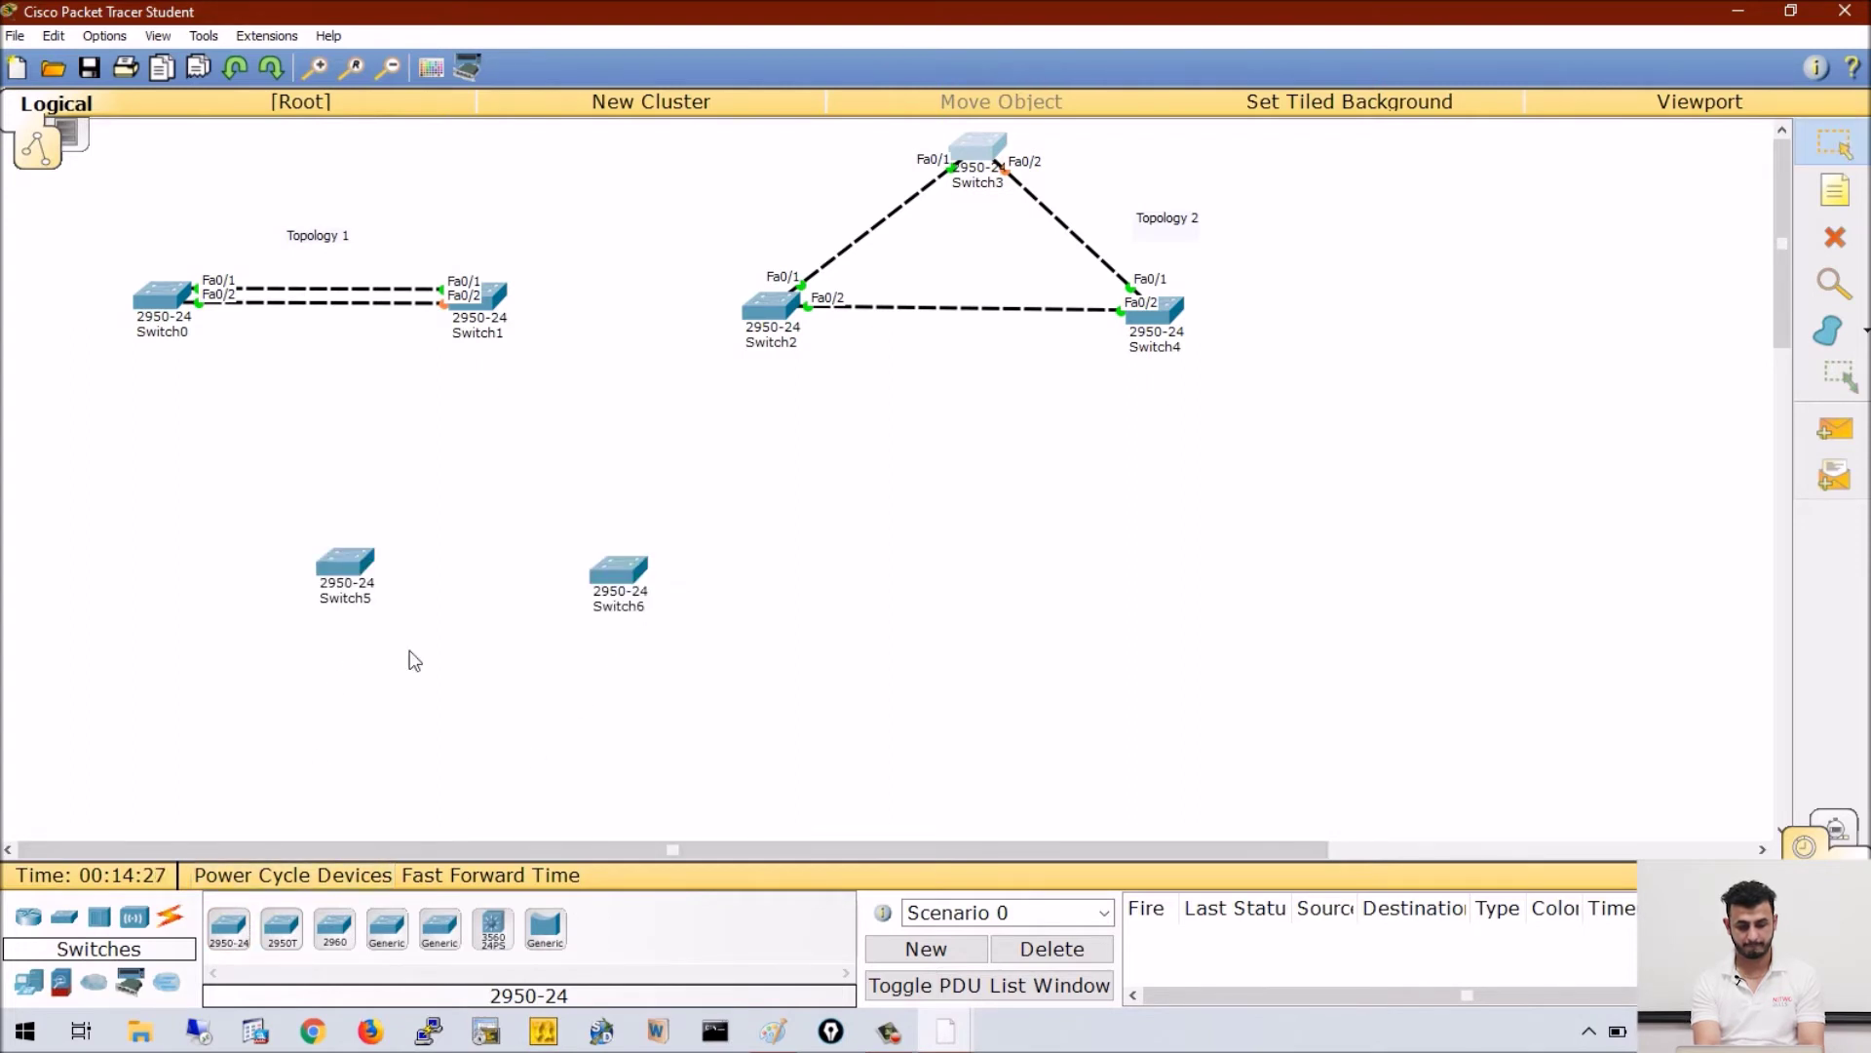
- Connect Switch5 and Switch6 with two parallel links using the automatic connection type
{"action": "left_click", "coordinate": [179, 921]}
{"action": "left_click", "coordinate": [228, 928]}
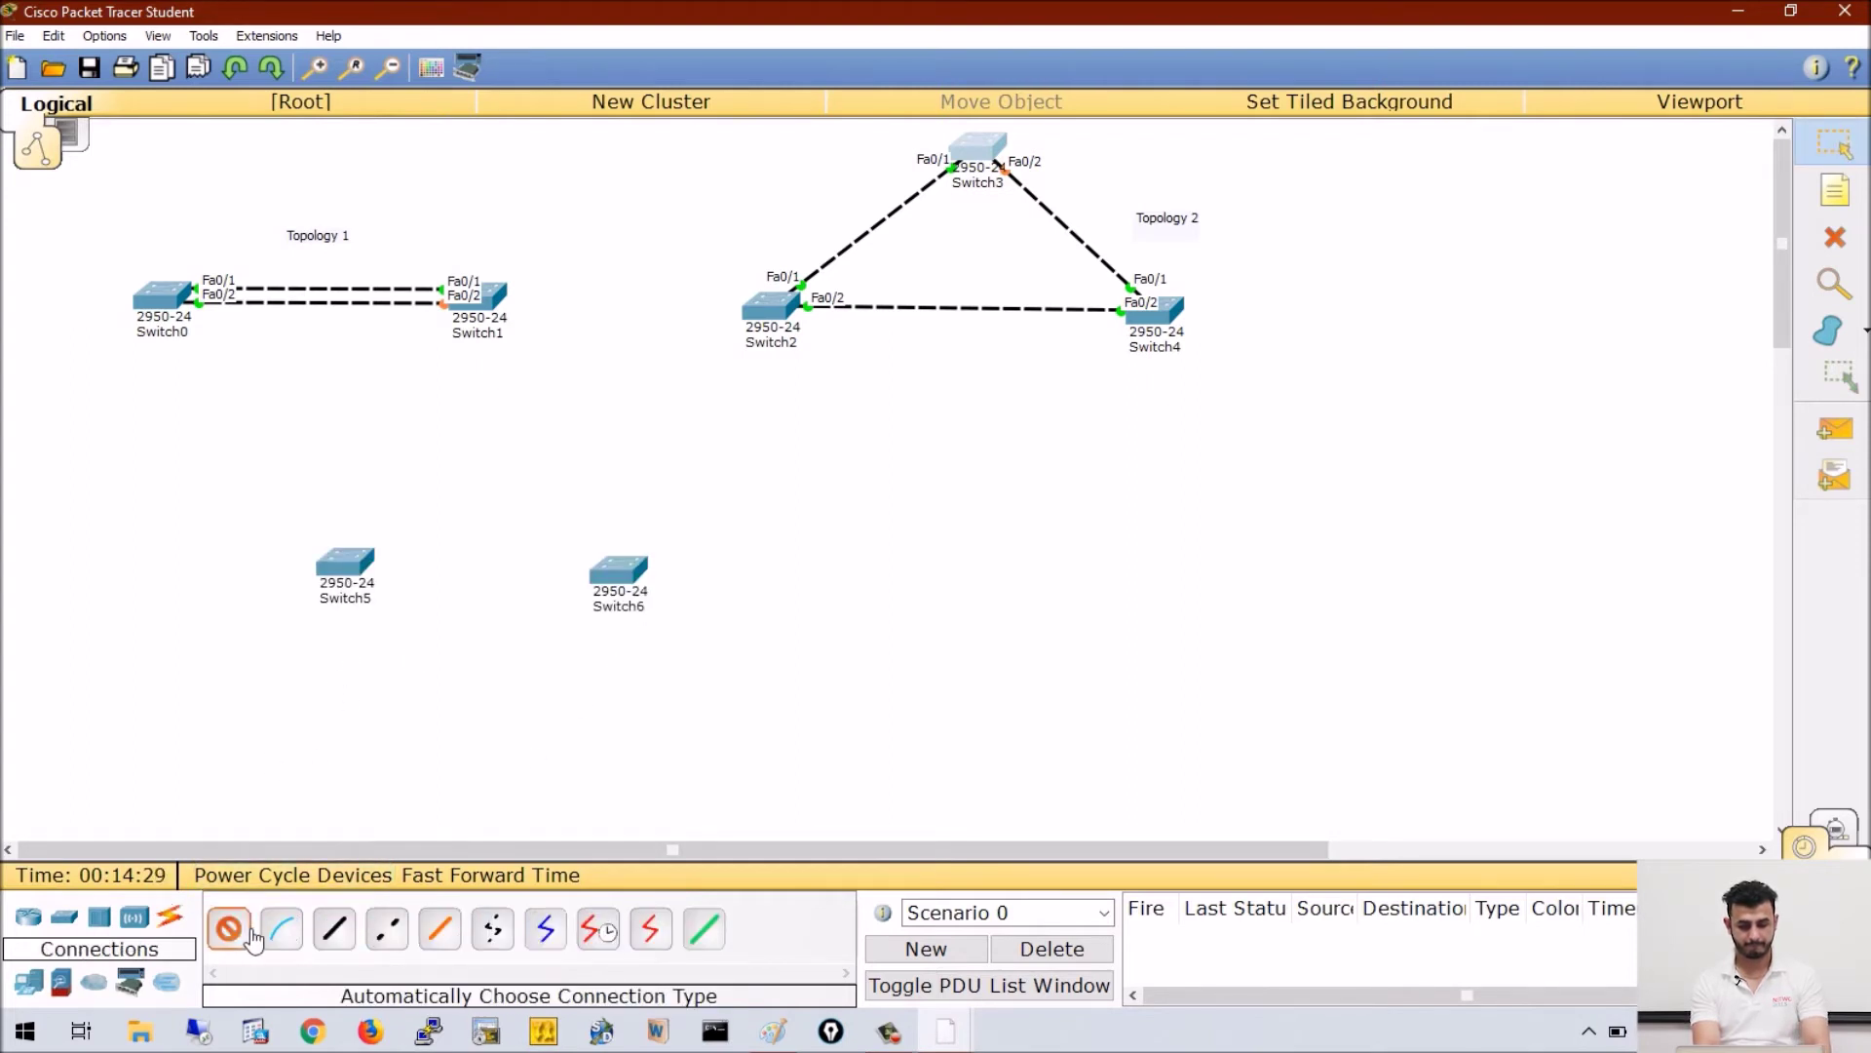
{"action": "left_click", "coordinate": [348, 578]}
{"action": "left_click", "coordinate": [618, 568]}
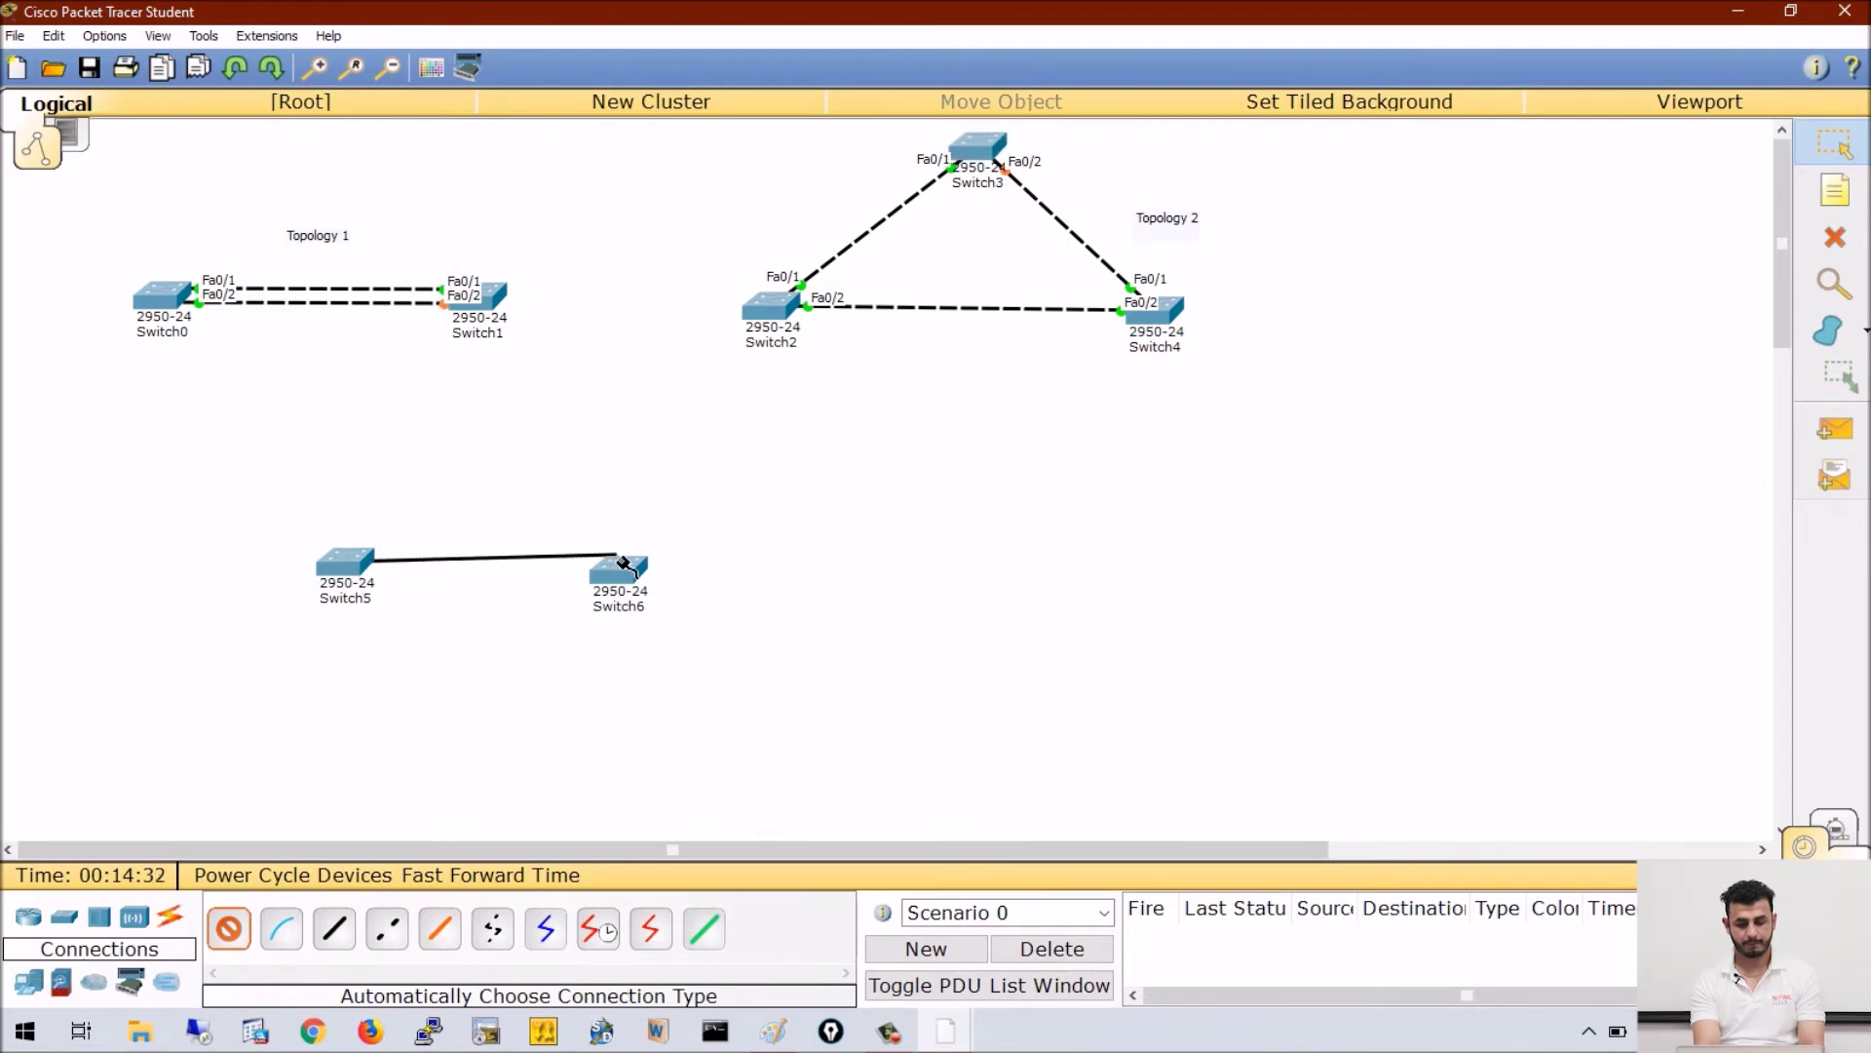
{"action": "left_click", "coordinate": [374, 585]}
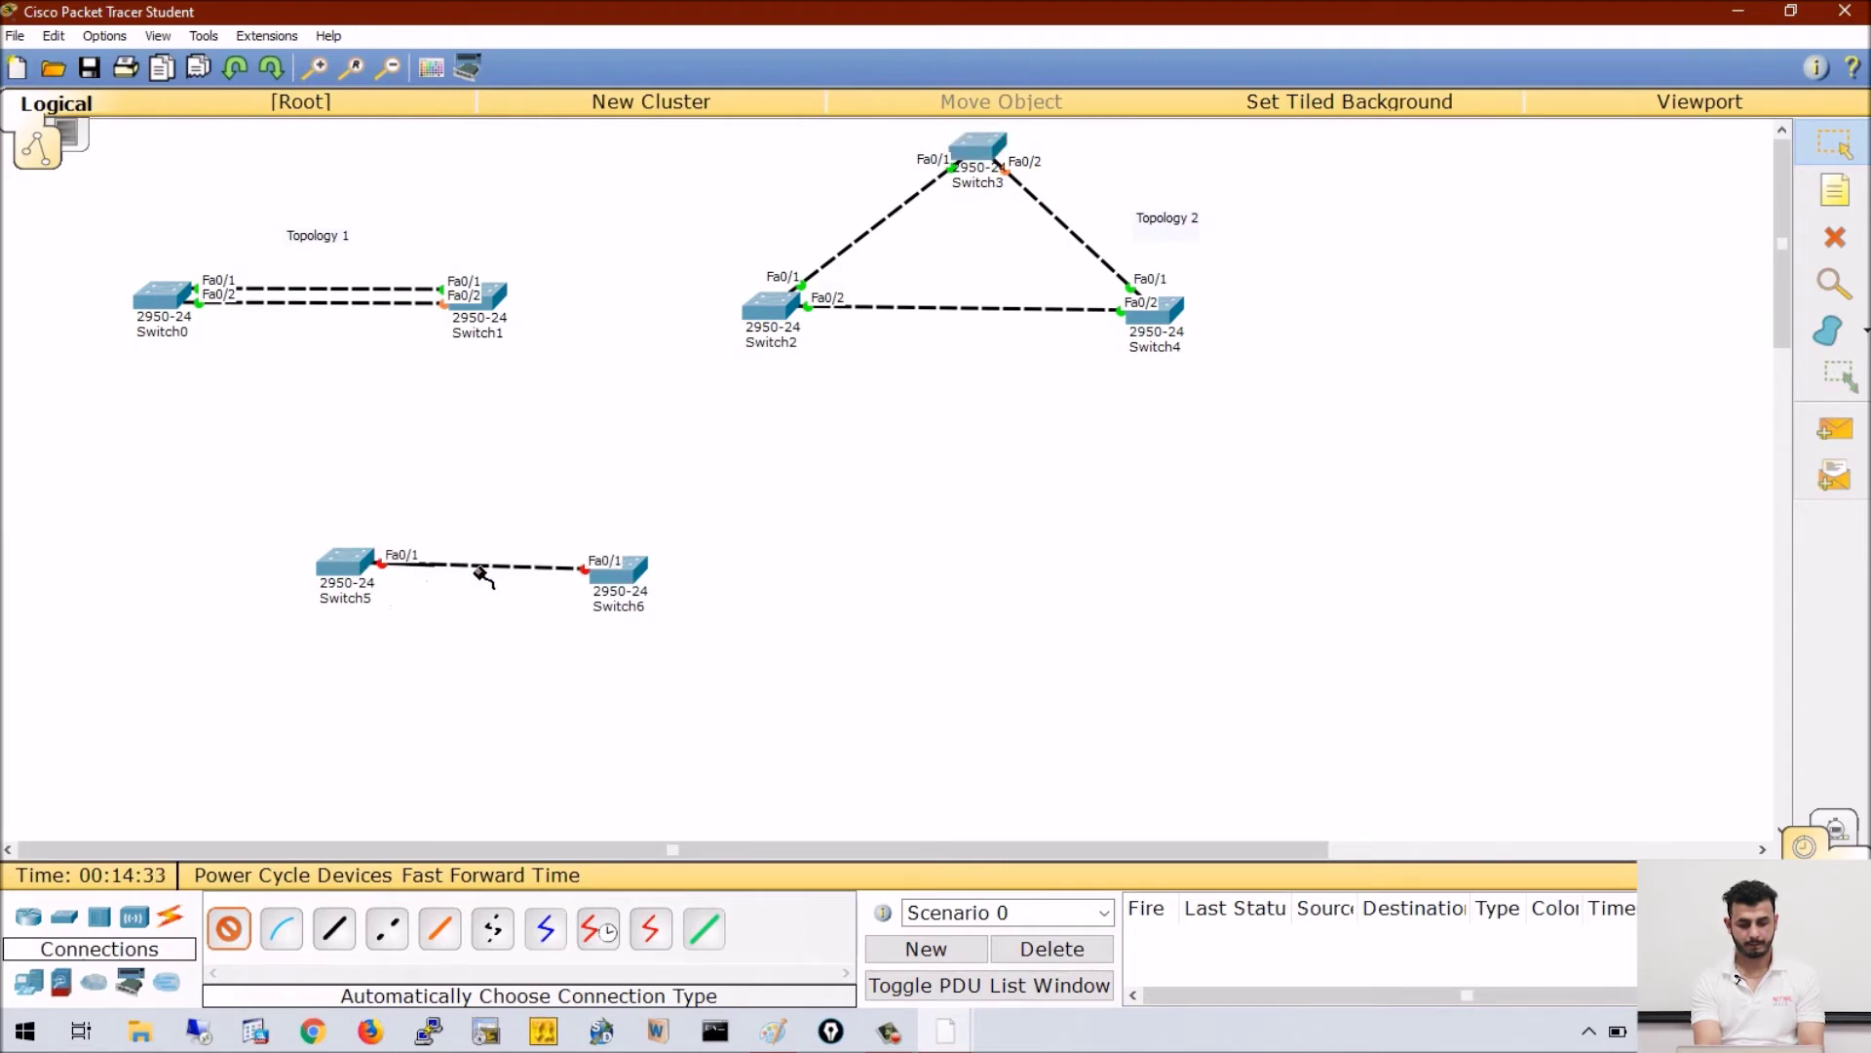
{"action": "left_click", "coordinate": [639, 574]}
{"action": "left_click", "coordinate": [229, 927]}
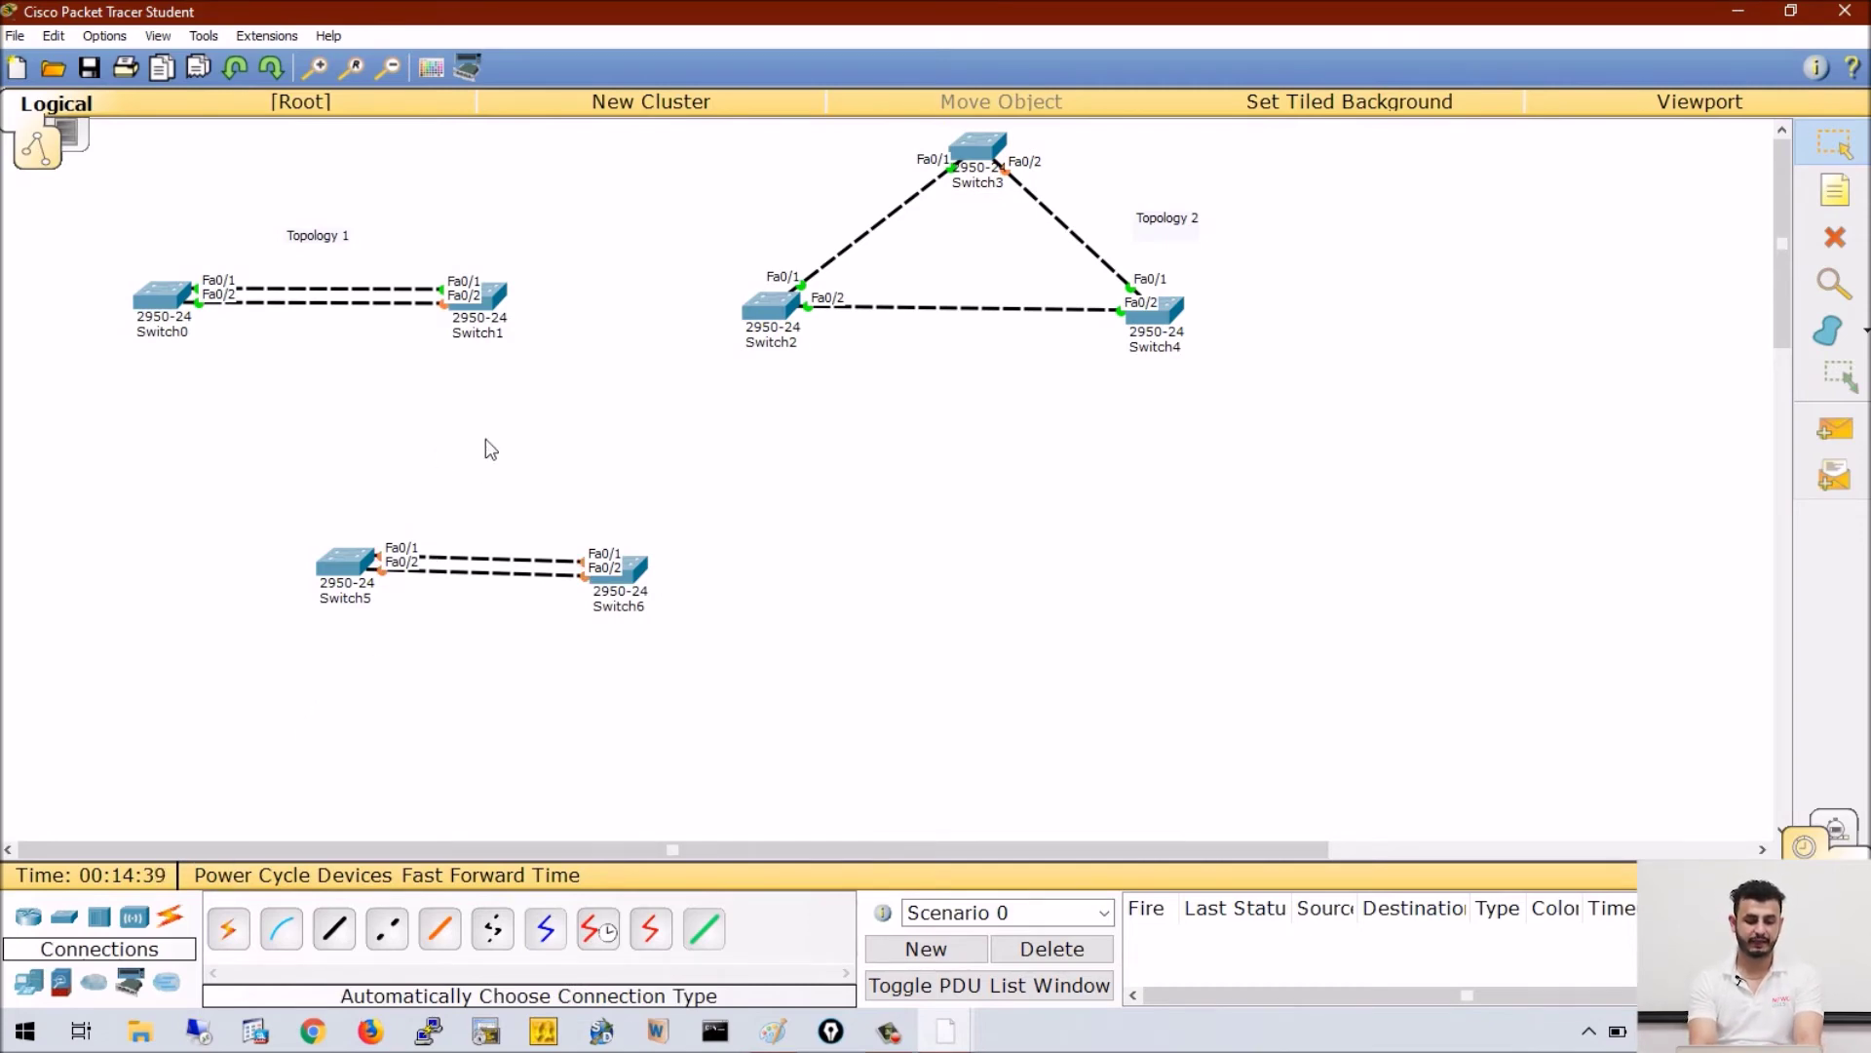
- Switch to Paint, add the text "Convergence time is 30 seconds" below the existing notes, and minimize Paint
{"action": "mouse_move", "coordinate": [341, 586]}
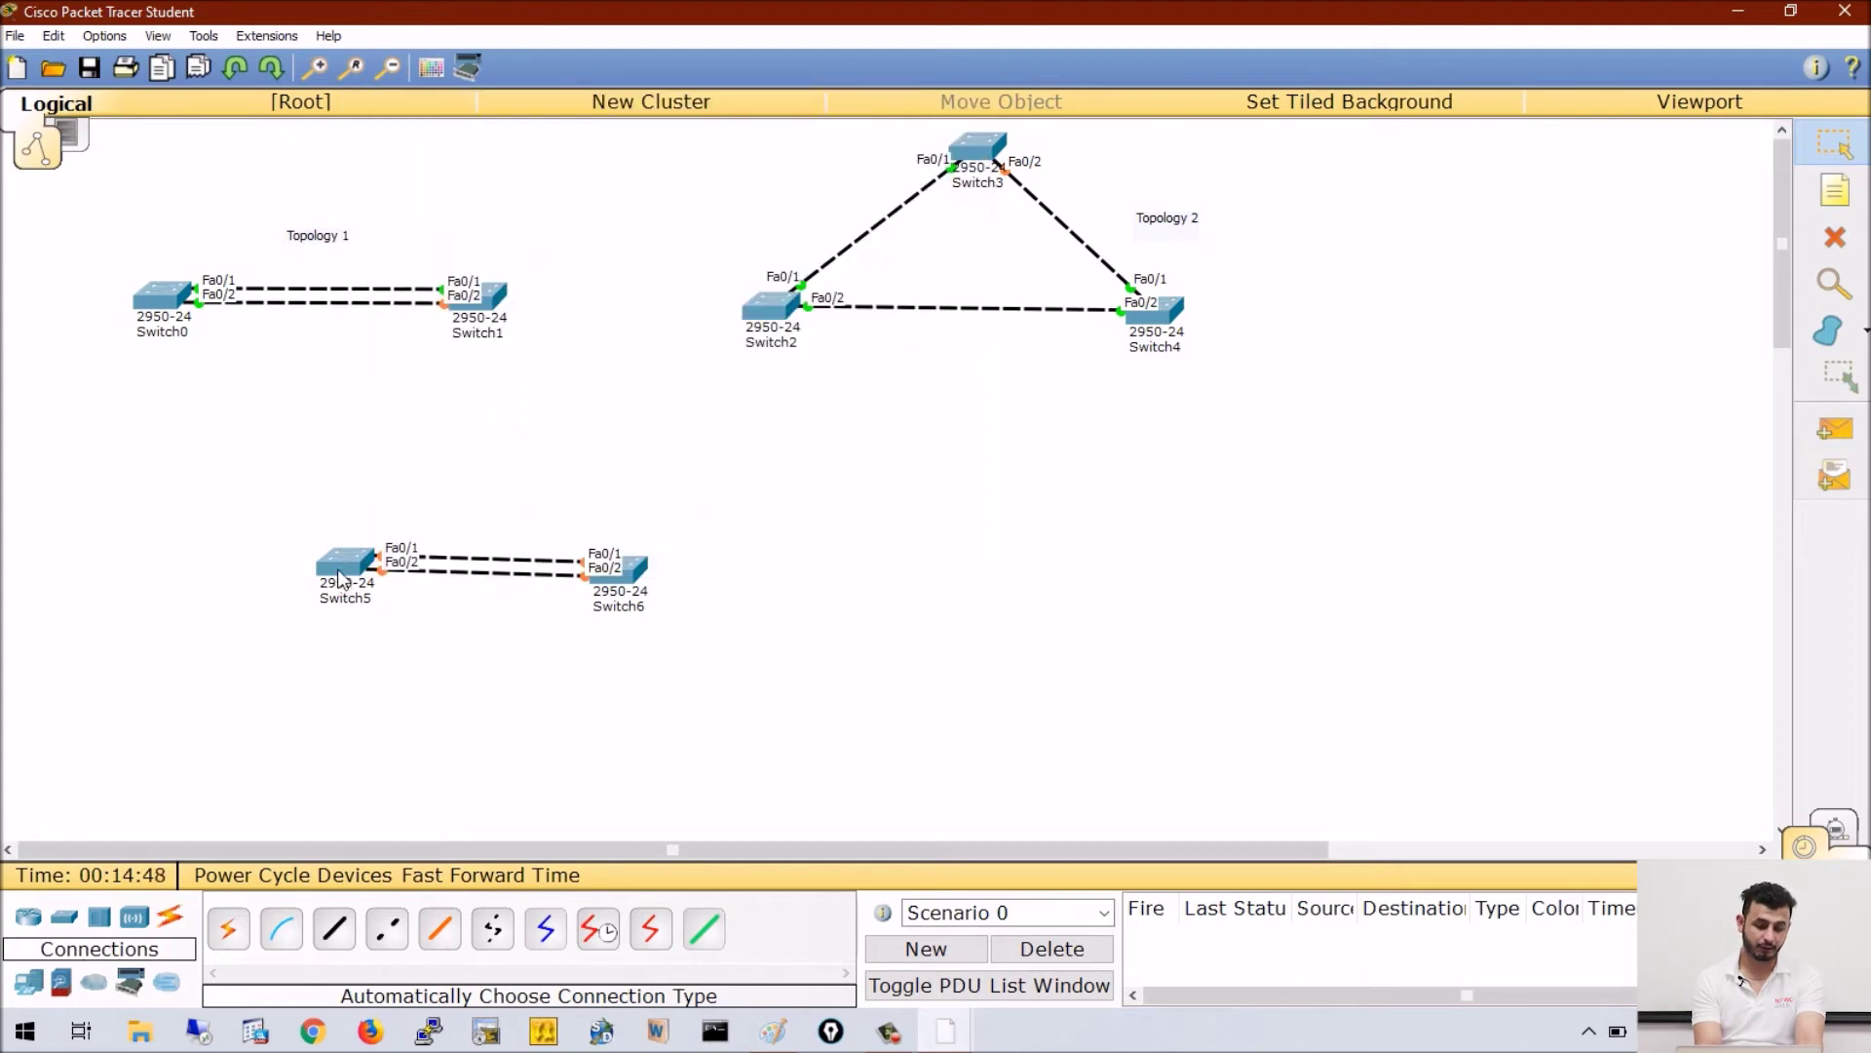
{"action": "left_click", "coordinate": [773, 1031]}
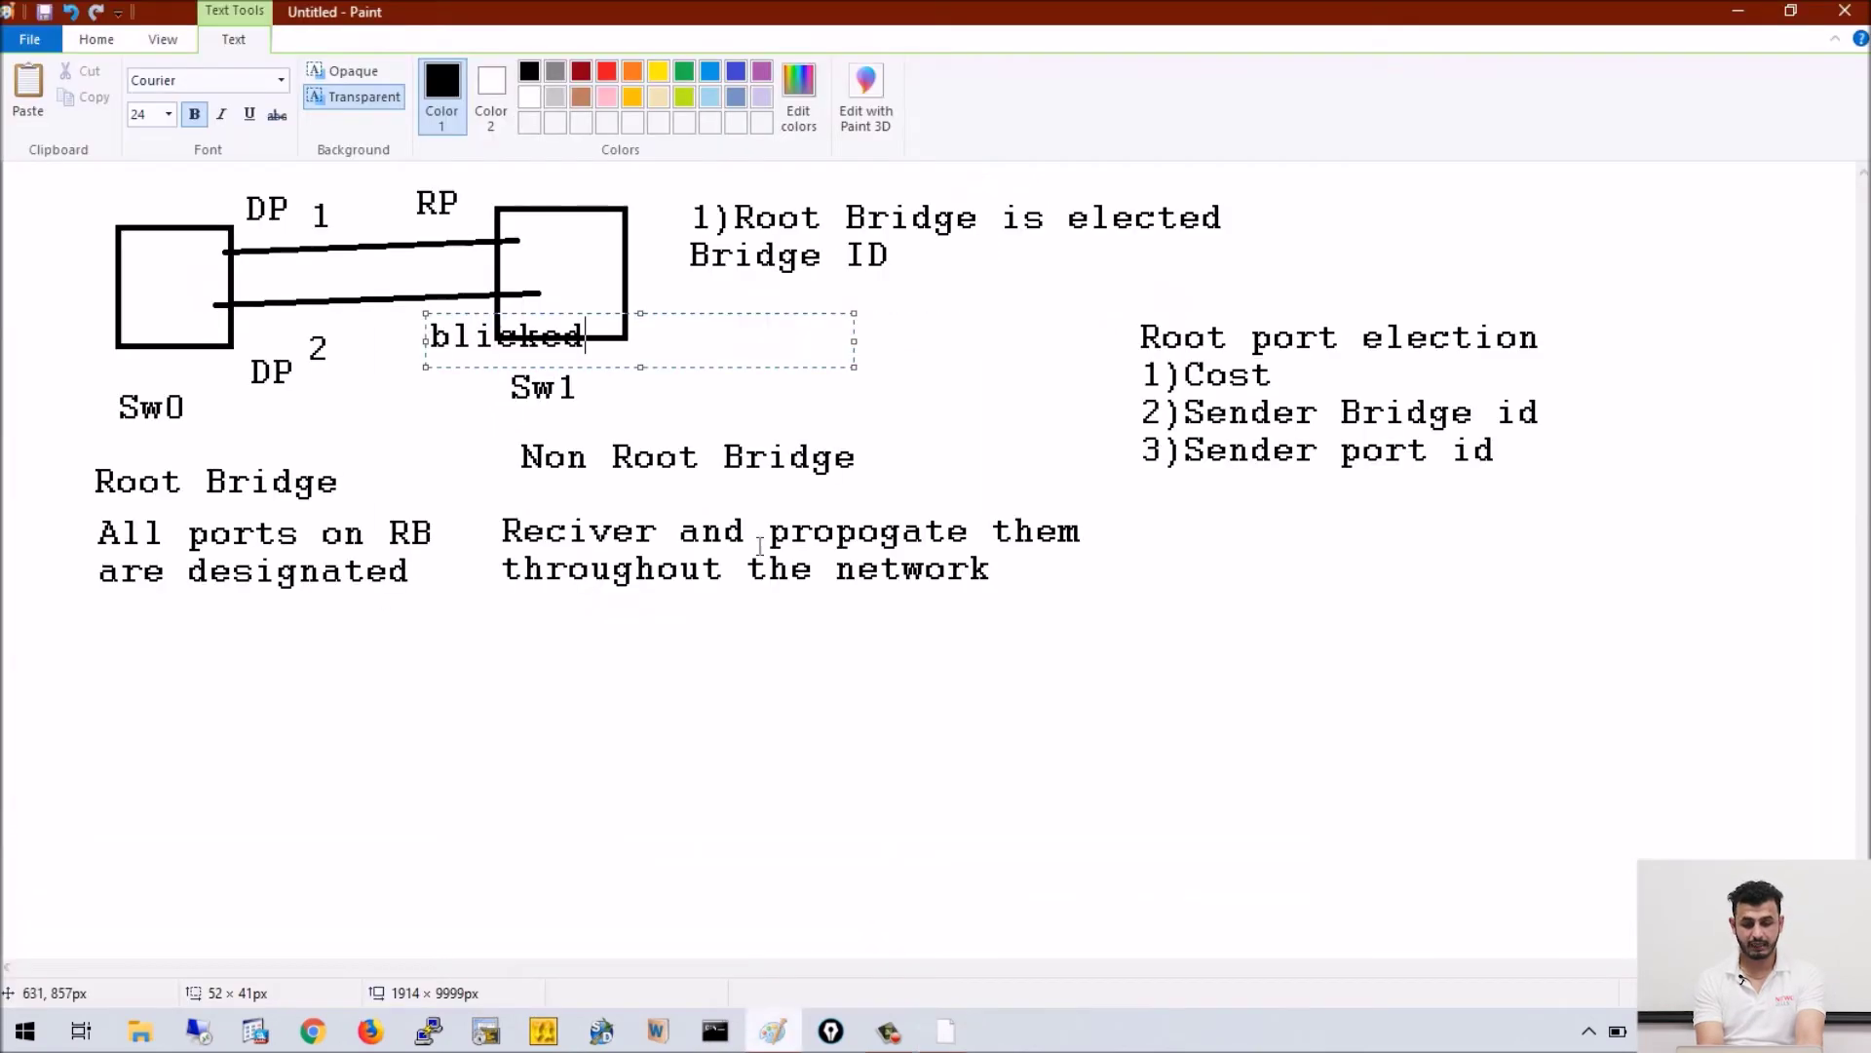
{"action": "left_click_drag", "start_coordinate": [78, 638], "coordinate": [1849, 865]}
{"action": "type", "text": "c0"}
{"action": "key", "text": "BackSpace"}
{"action": "key", "text": "BackSpace"}
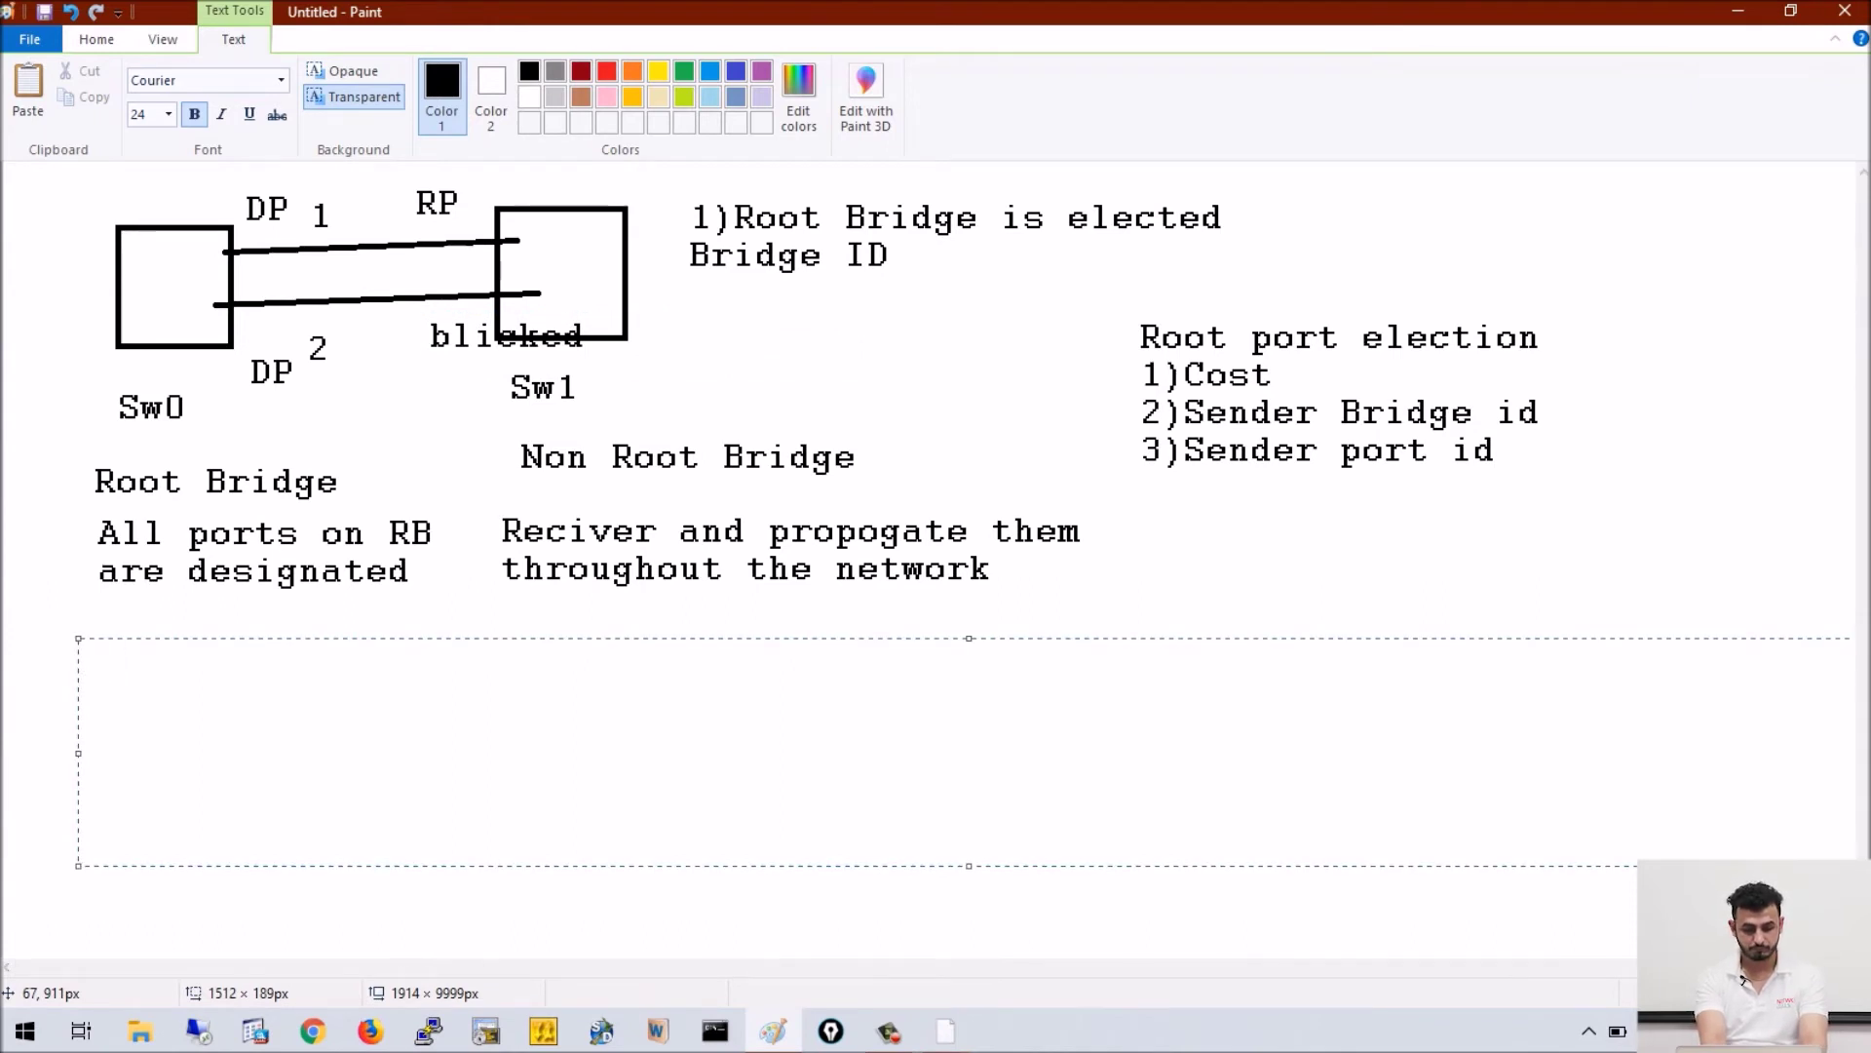
{"action": "type", "text": "Conve"}
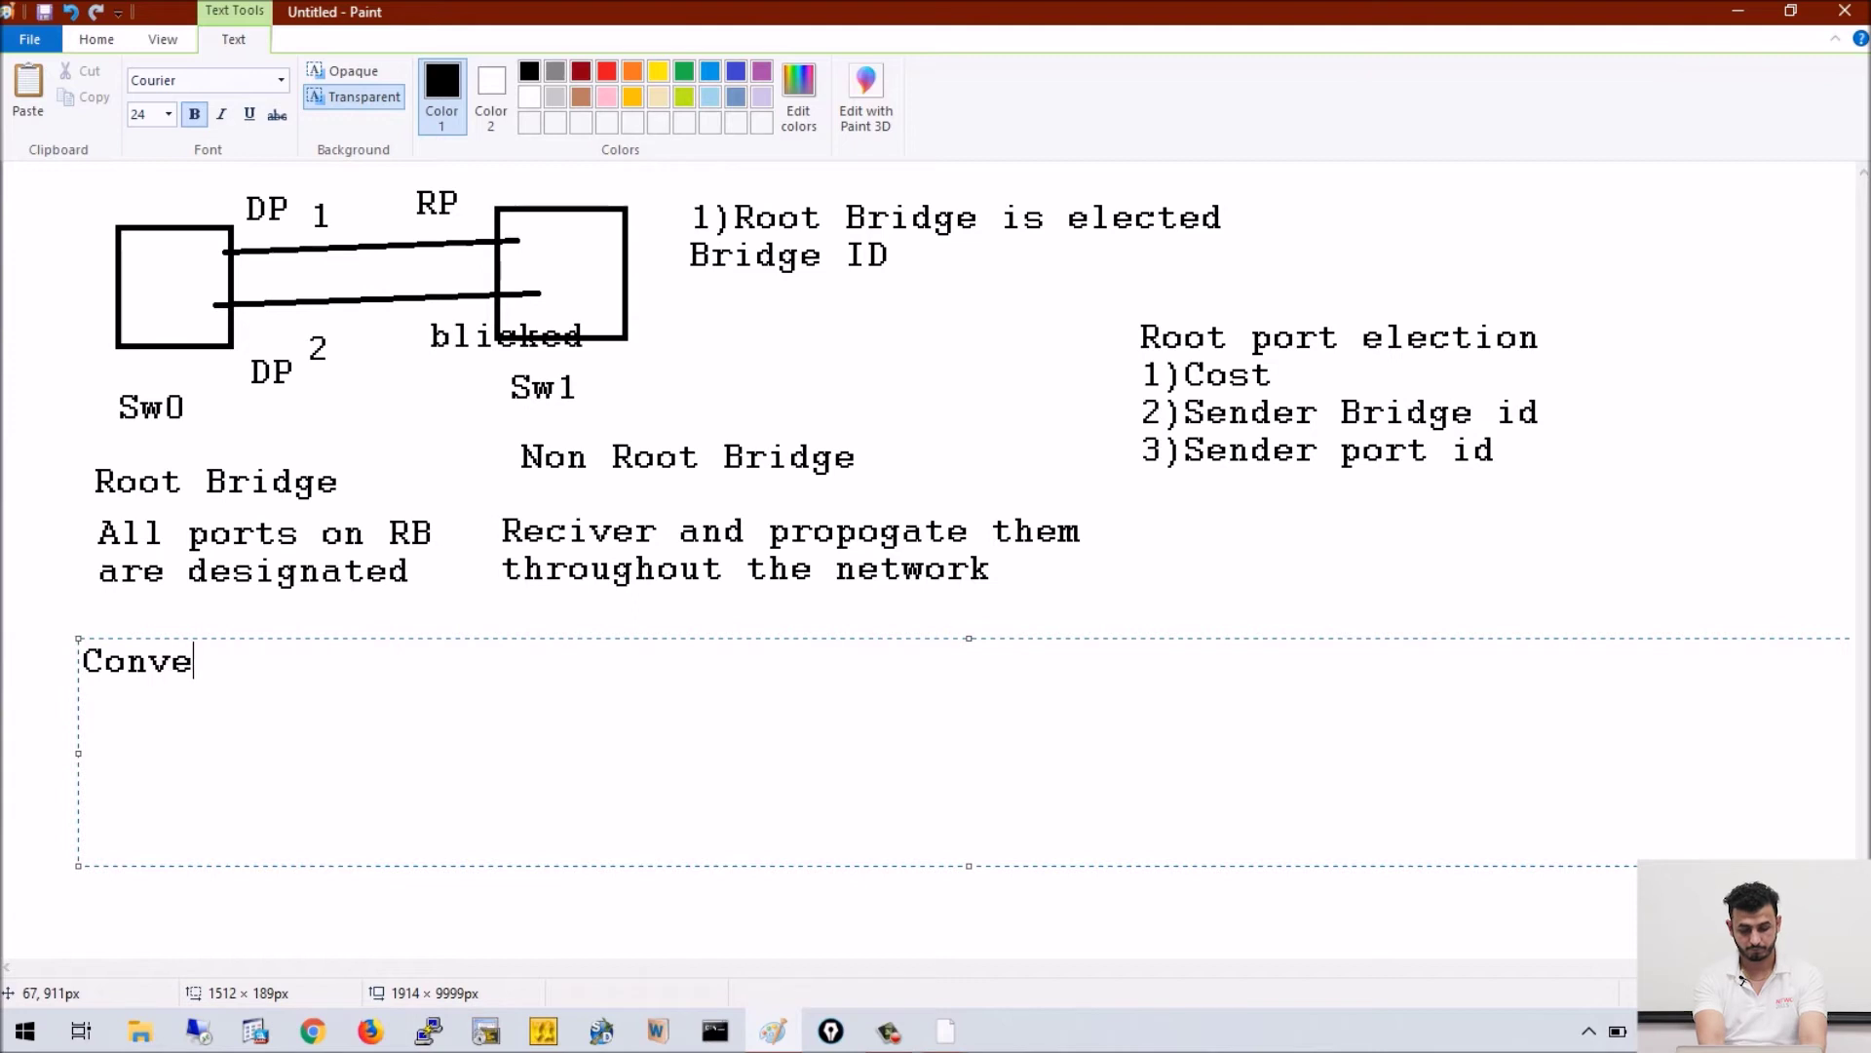
{"action": "type", "text": "rgence tim"}
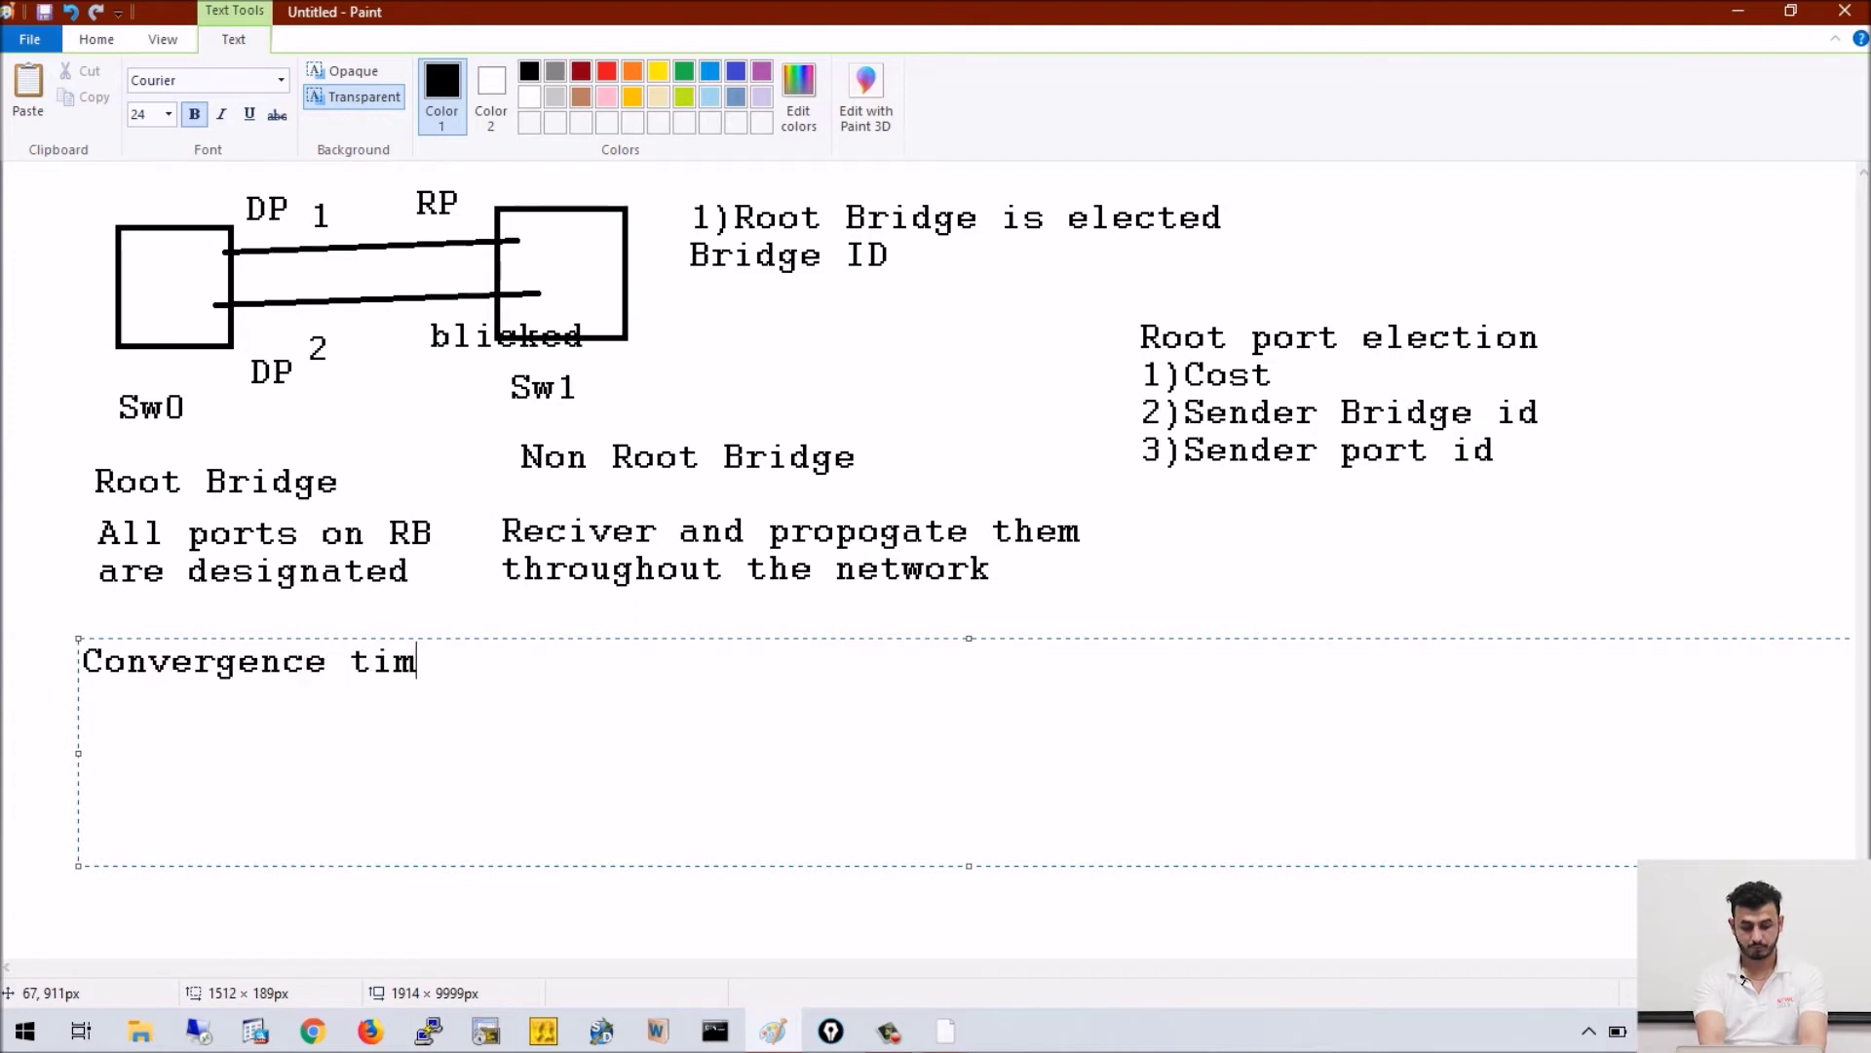
{"action": "type", "text": "e is 30 s"}
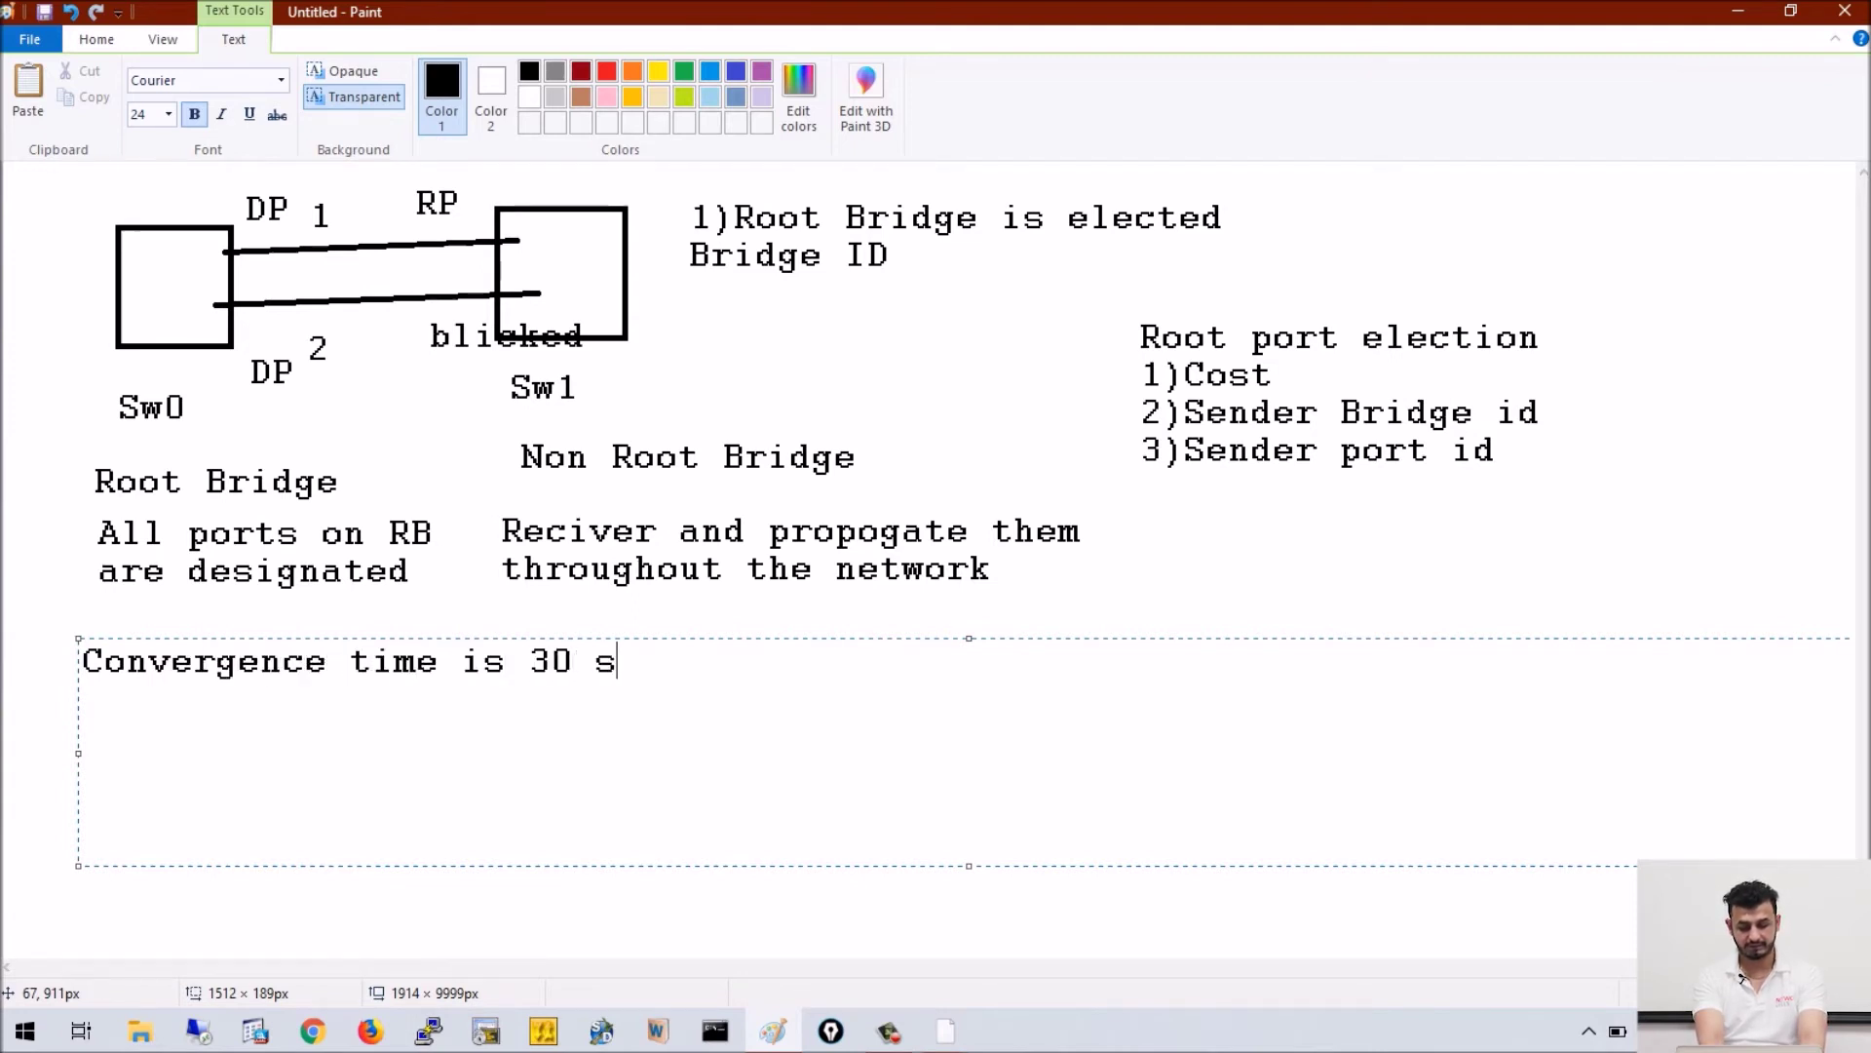
{"action": "type", "text": "econds"}
{"action": "key", "text": "Return"}
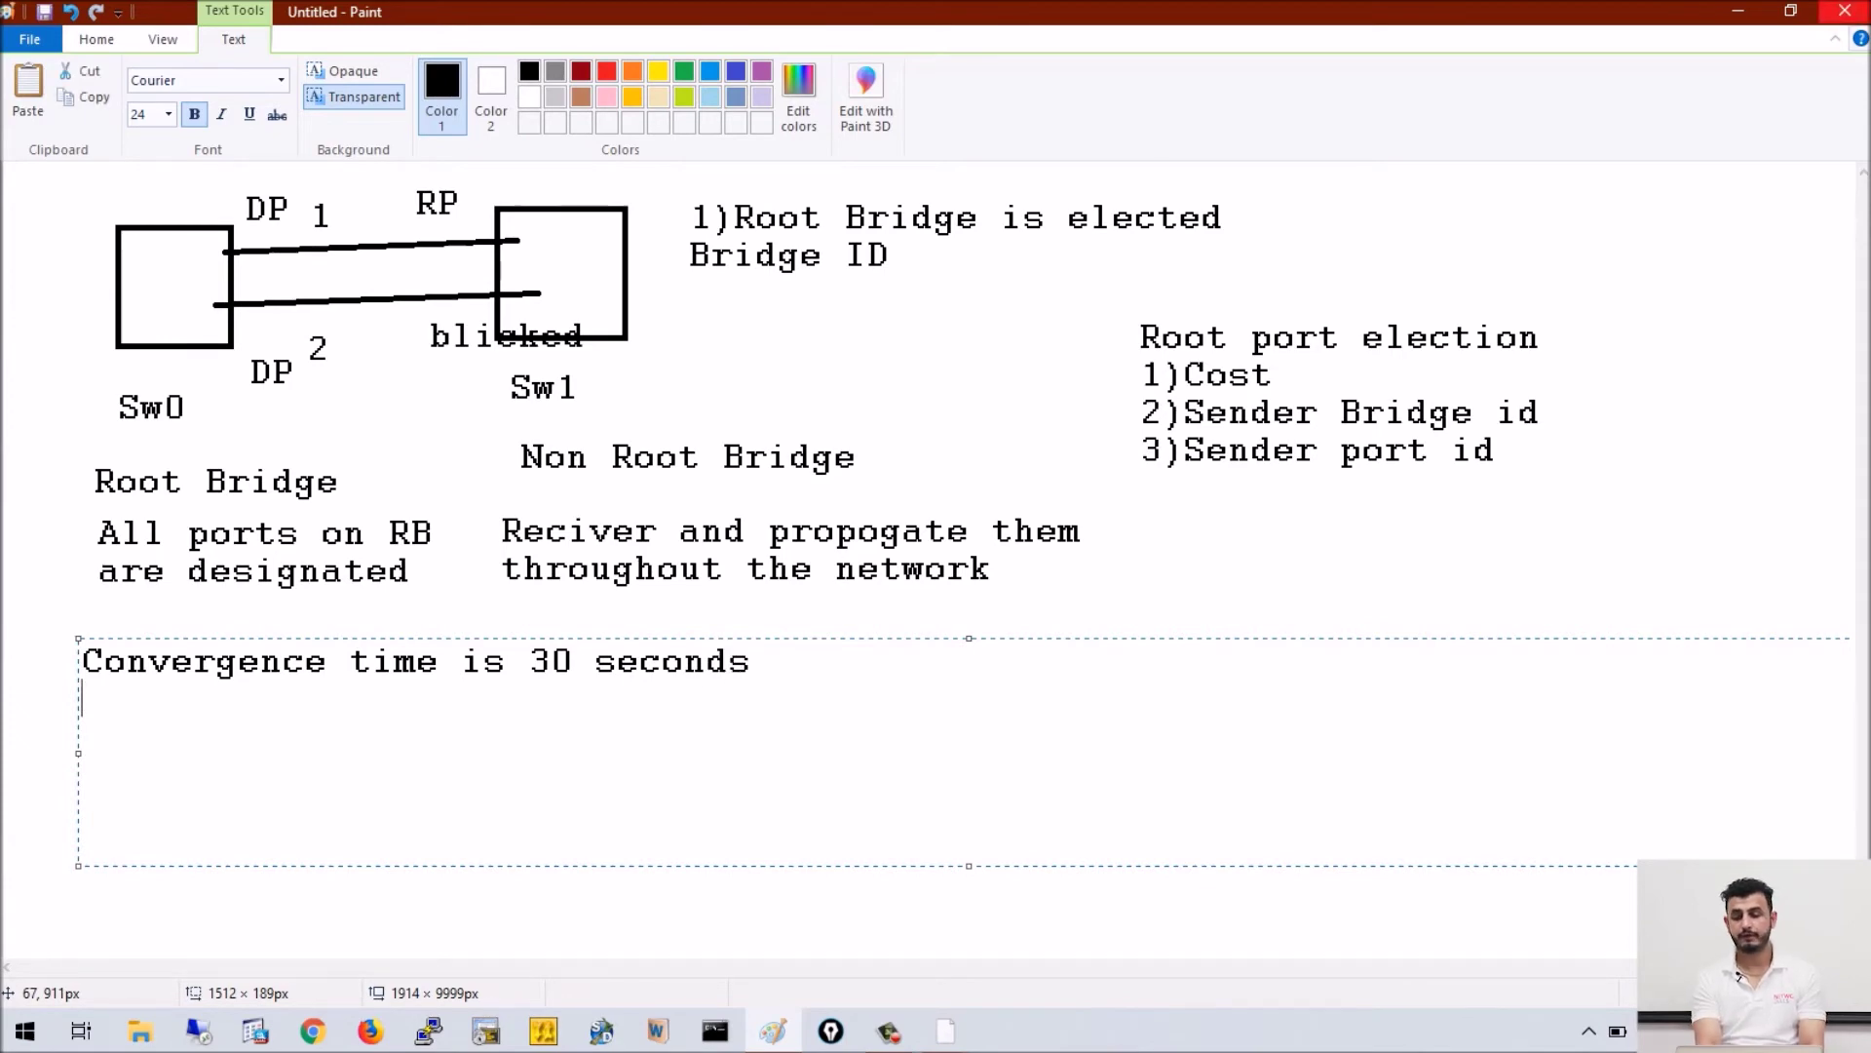
{"action": "left_click", "coordinate": [1737, 11]}
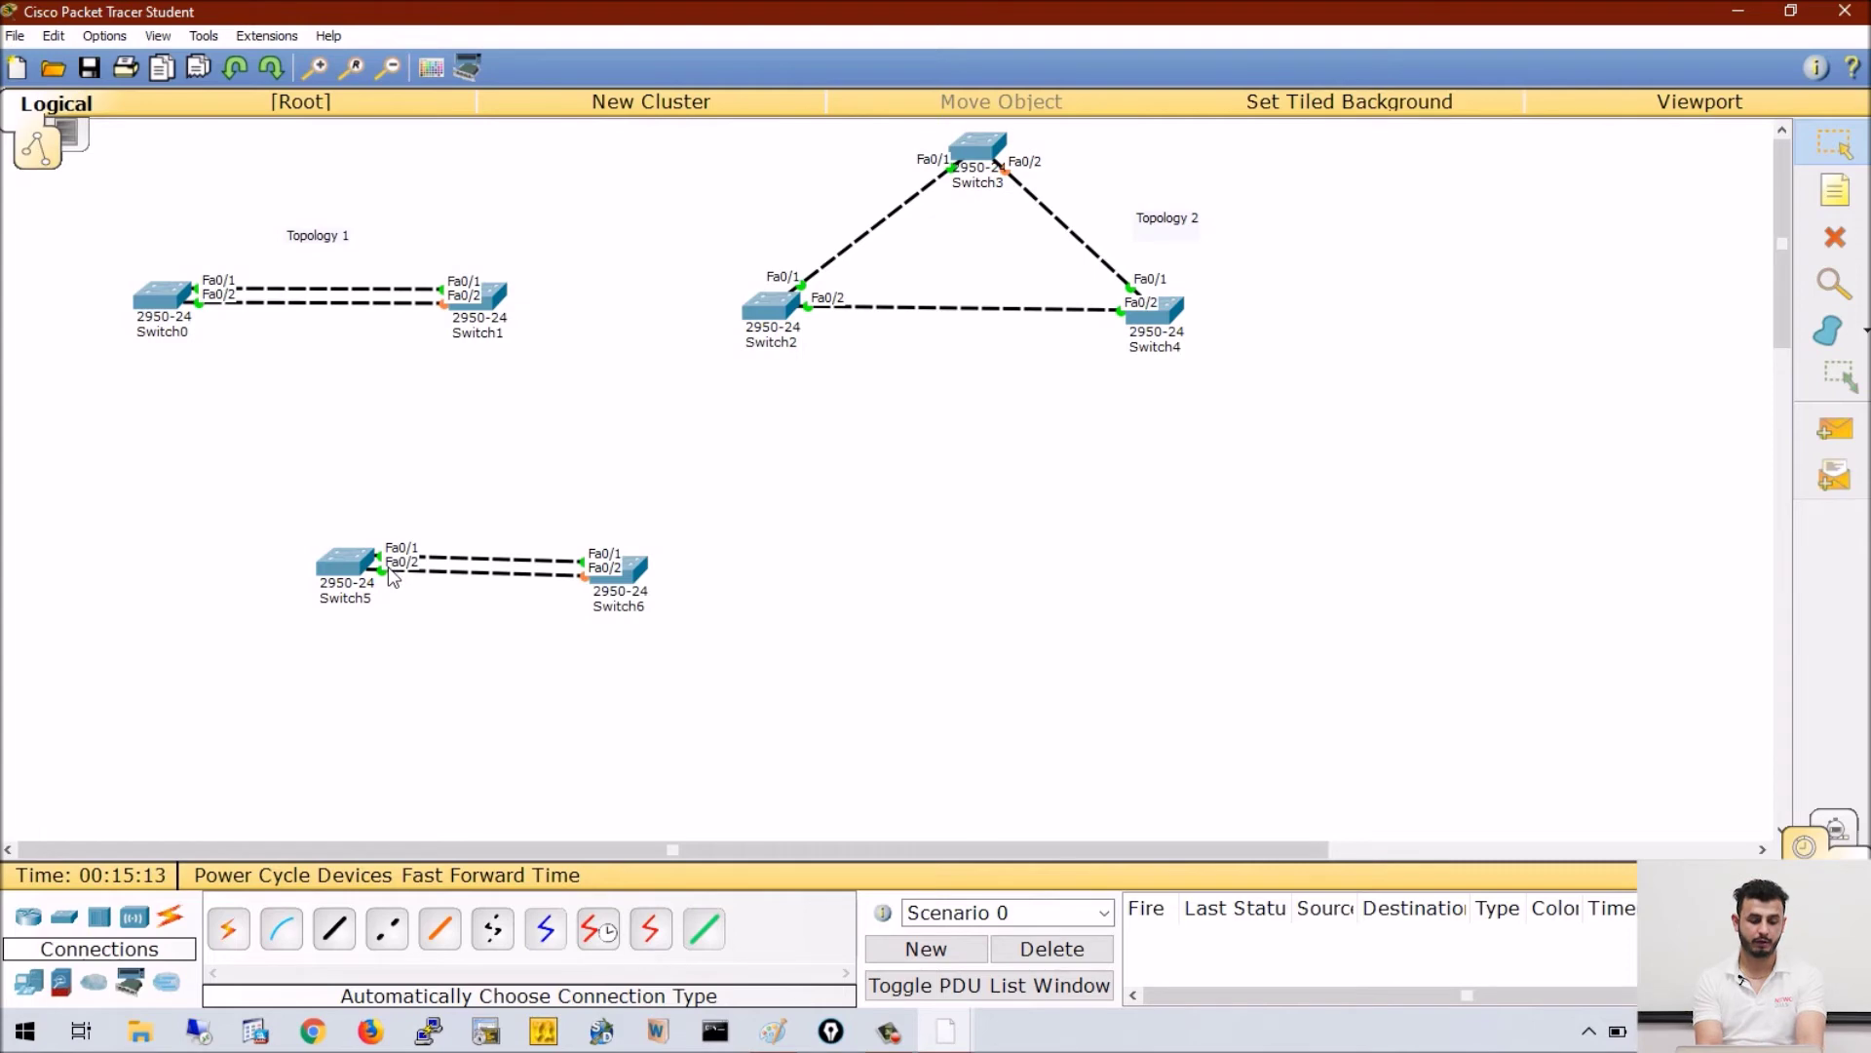
- Open Switch5's command line, maximize the window, and enter privileged mode with en
{"action": "left_click", "coordinate": [352, 570]}
{"action": "left_click", "coordinate": [751, 261]}
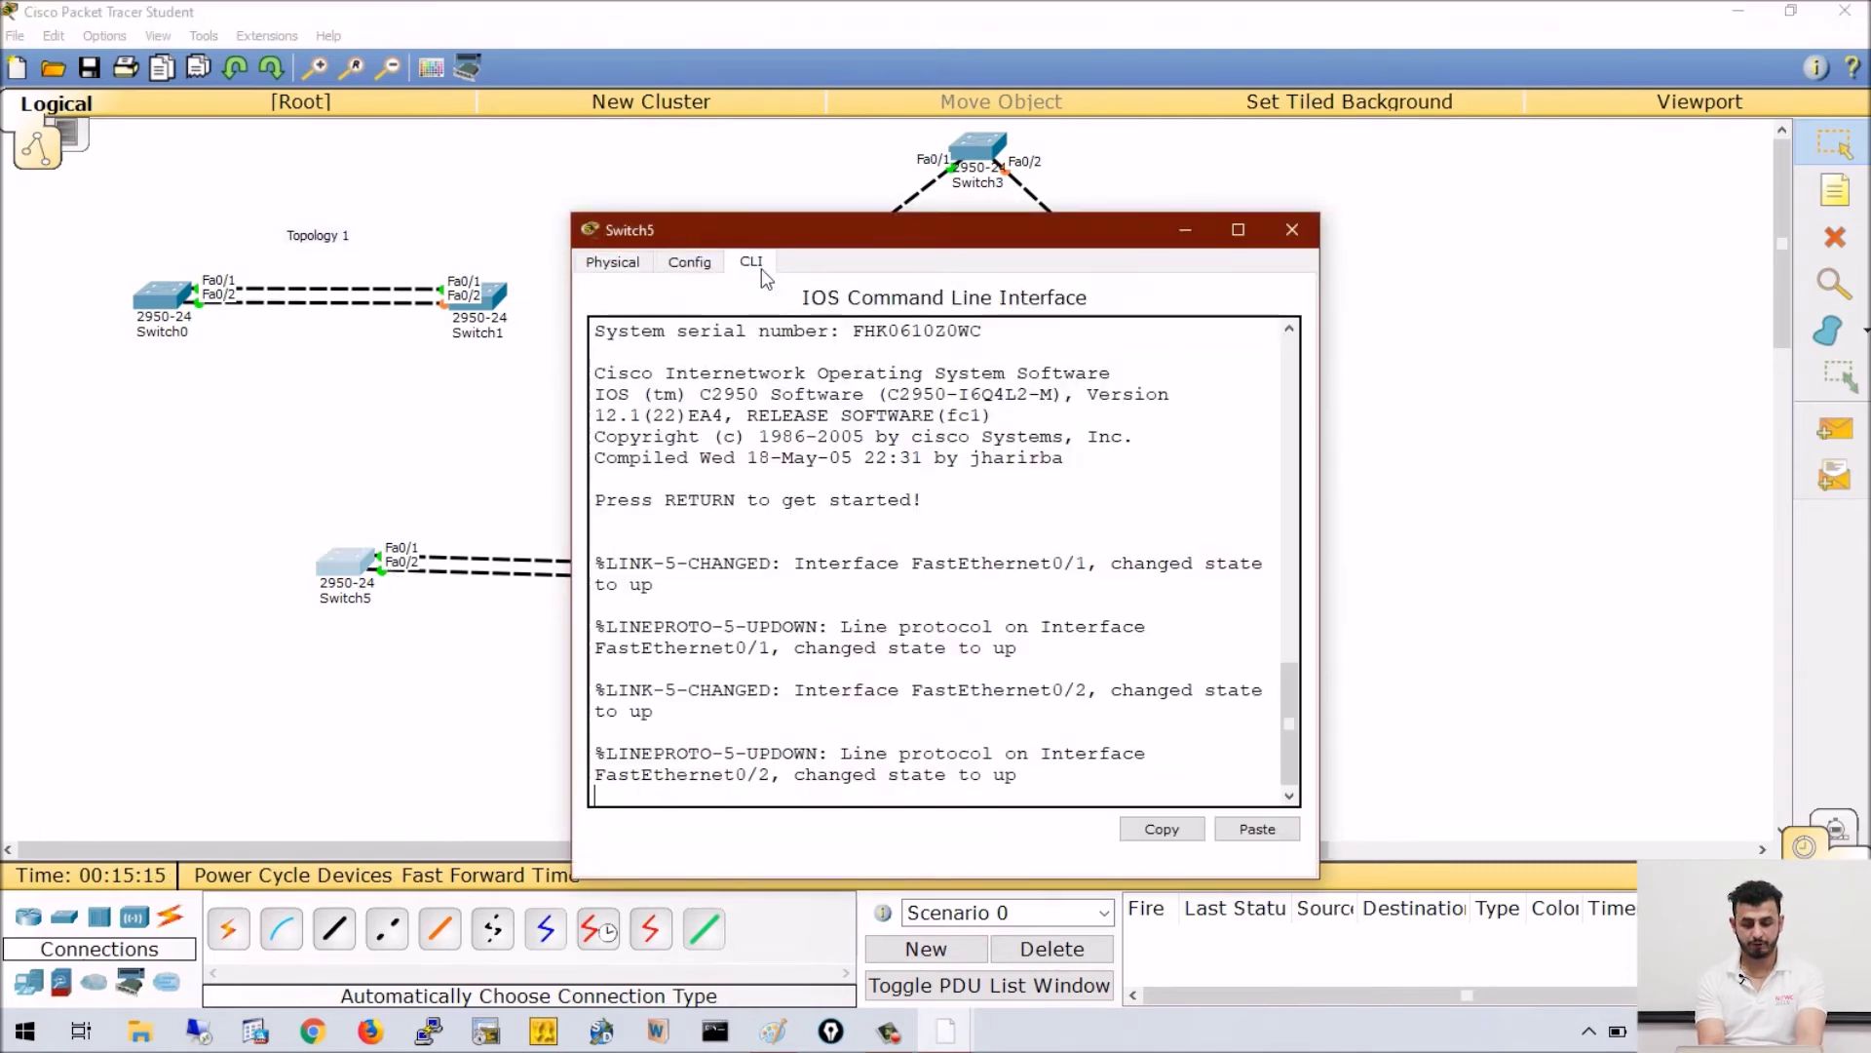
{"action": "left_click", "coordinate": [1238, 229]}
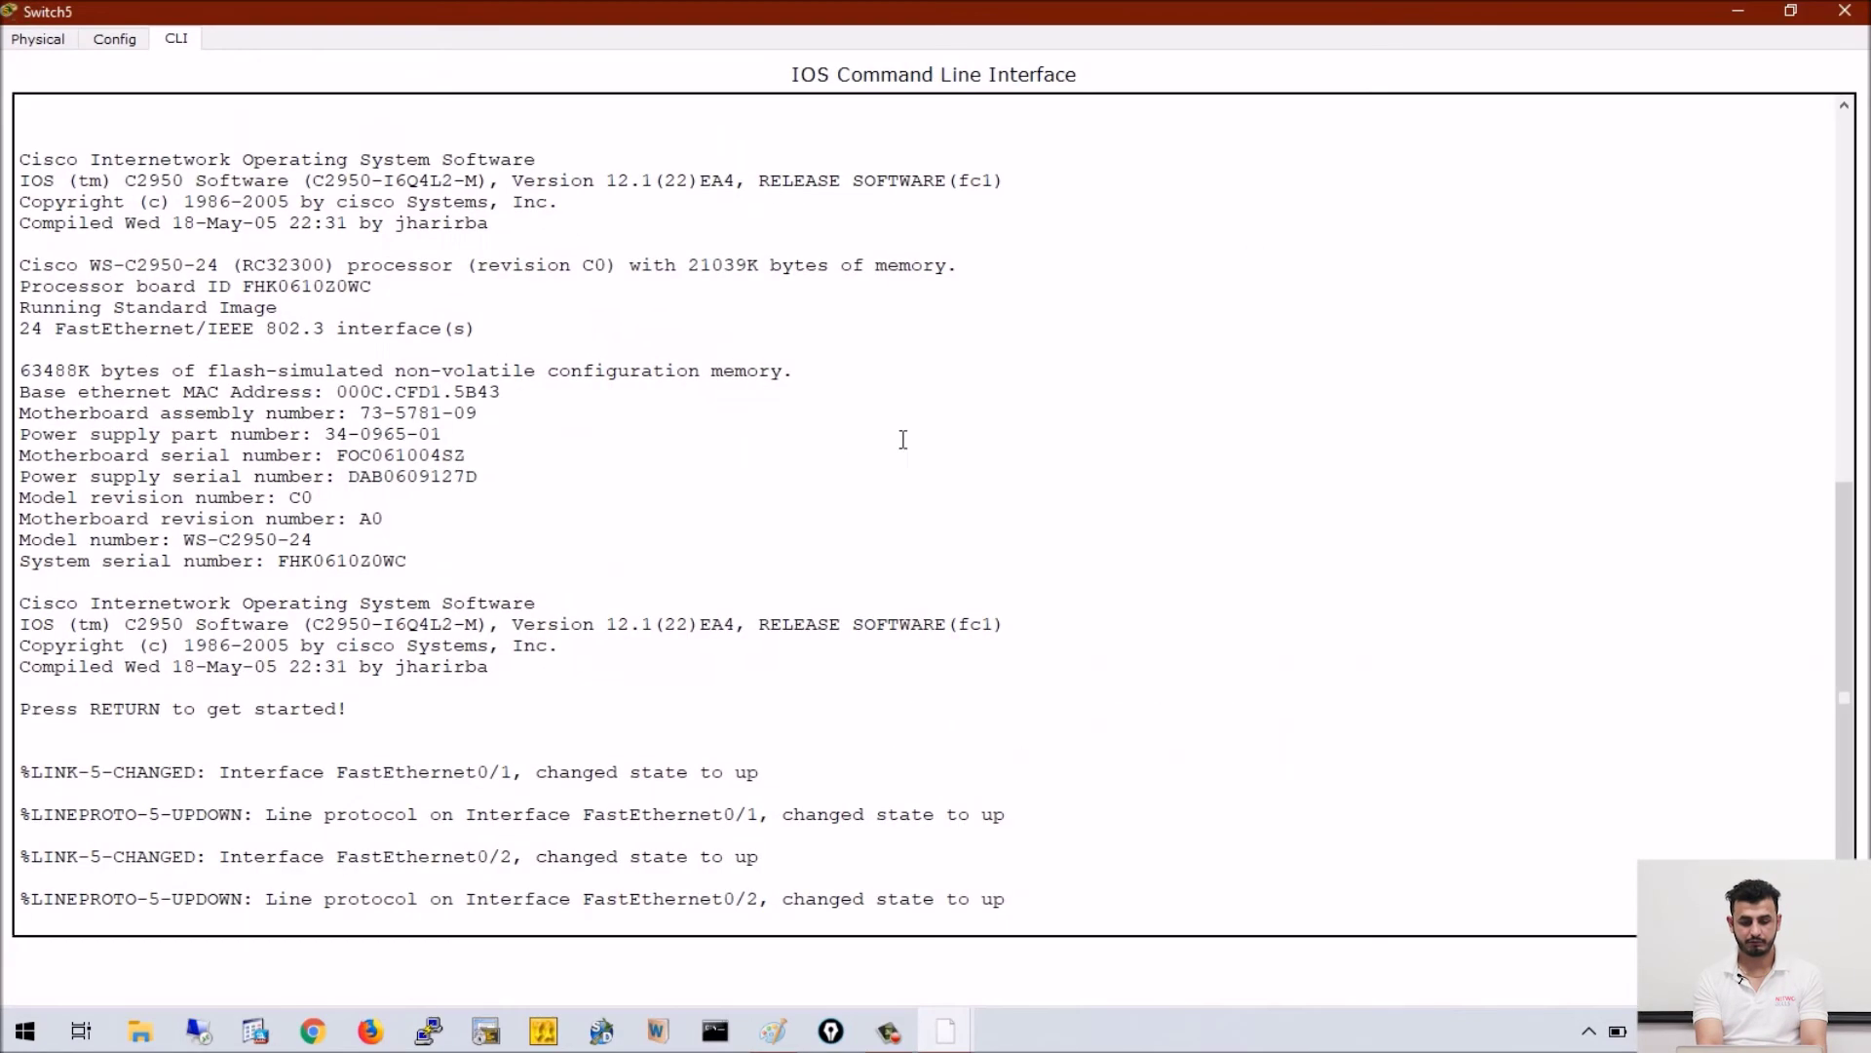
{"action": "key", "text": "Return"}
{"action": "key", "text": "Return"}
{"action": "key", "text": "Return"}
{"action": "type", "text": "en"}
{"action": "key", "text": "Return"}
{"action": "key", "text": "Return"}
{"action": "key", "text": "Return"}
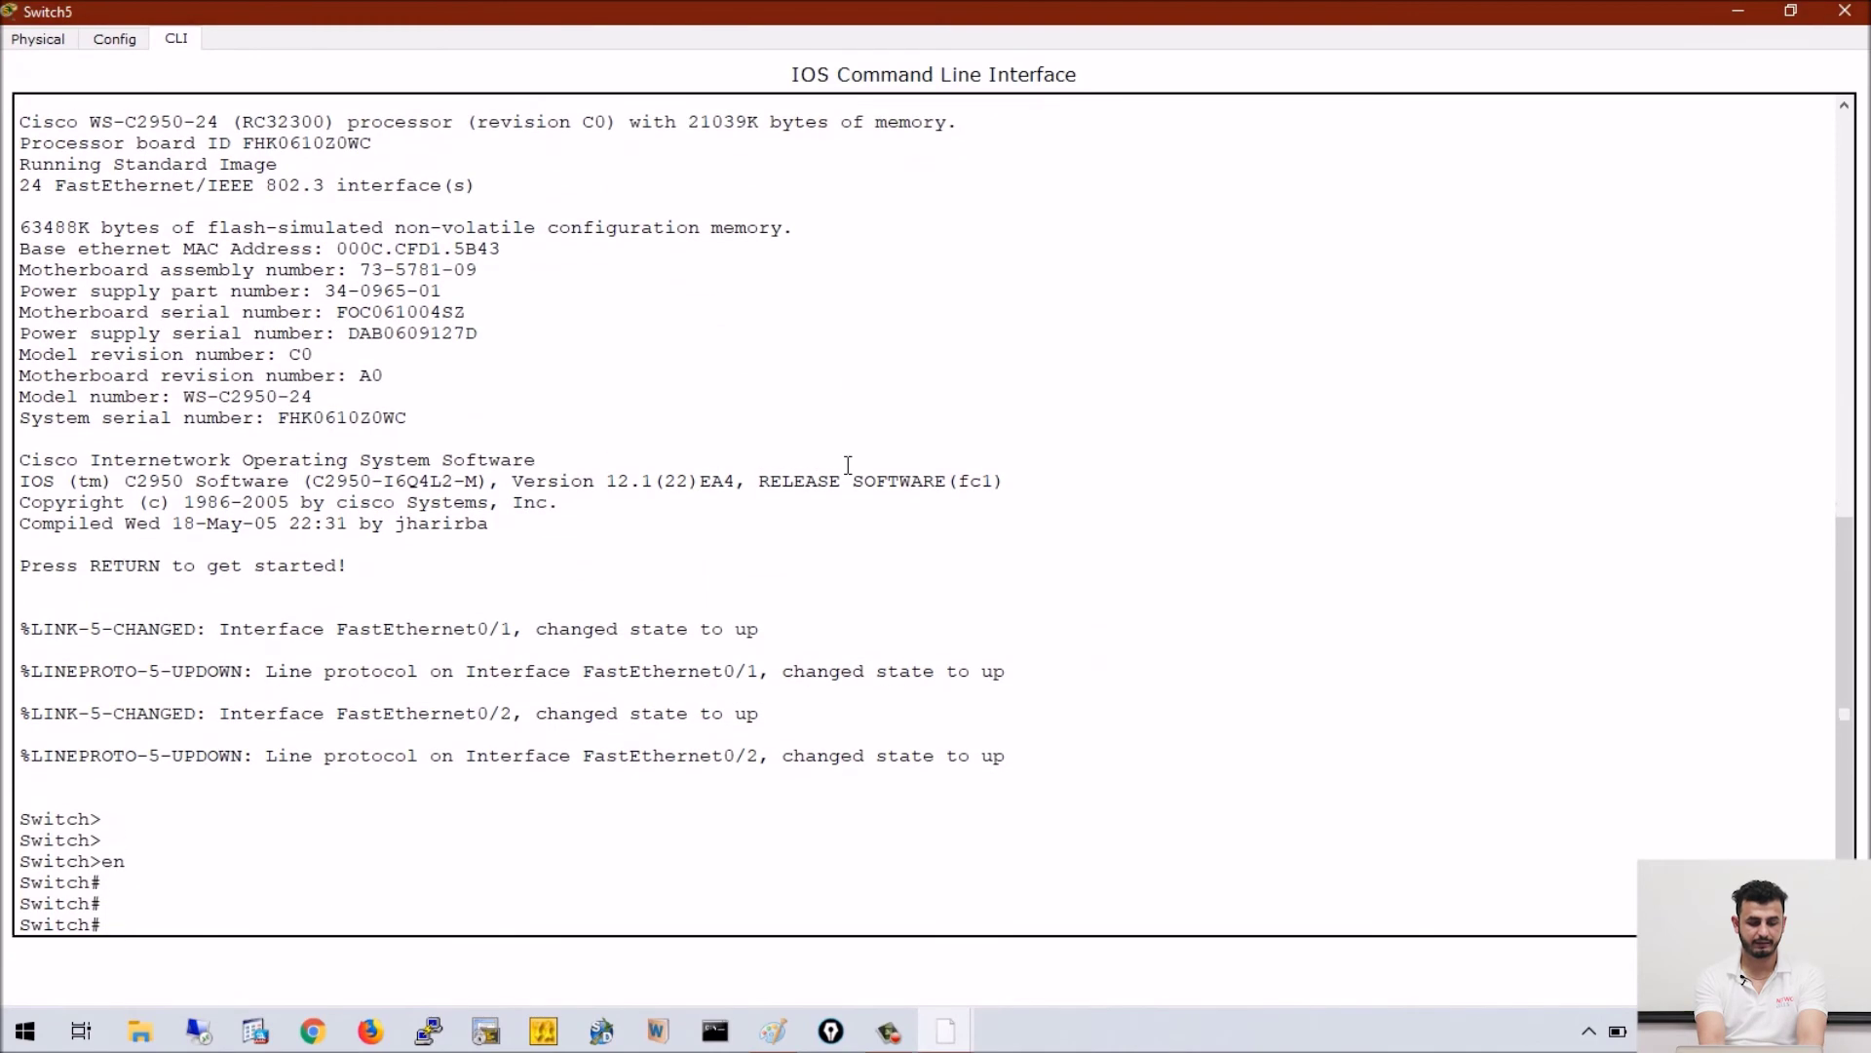
- Run show spanning-tree on Switch5, highlight the enabled protocol type in the output, and close the window
{"action": "type", "text": "show sp"}
{"action": "key", "text": "Tab"}
{"action": "key", "text": "Return"}
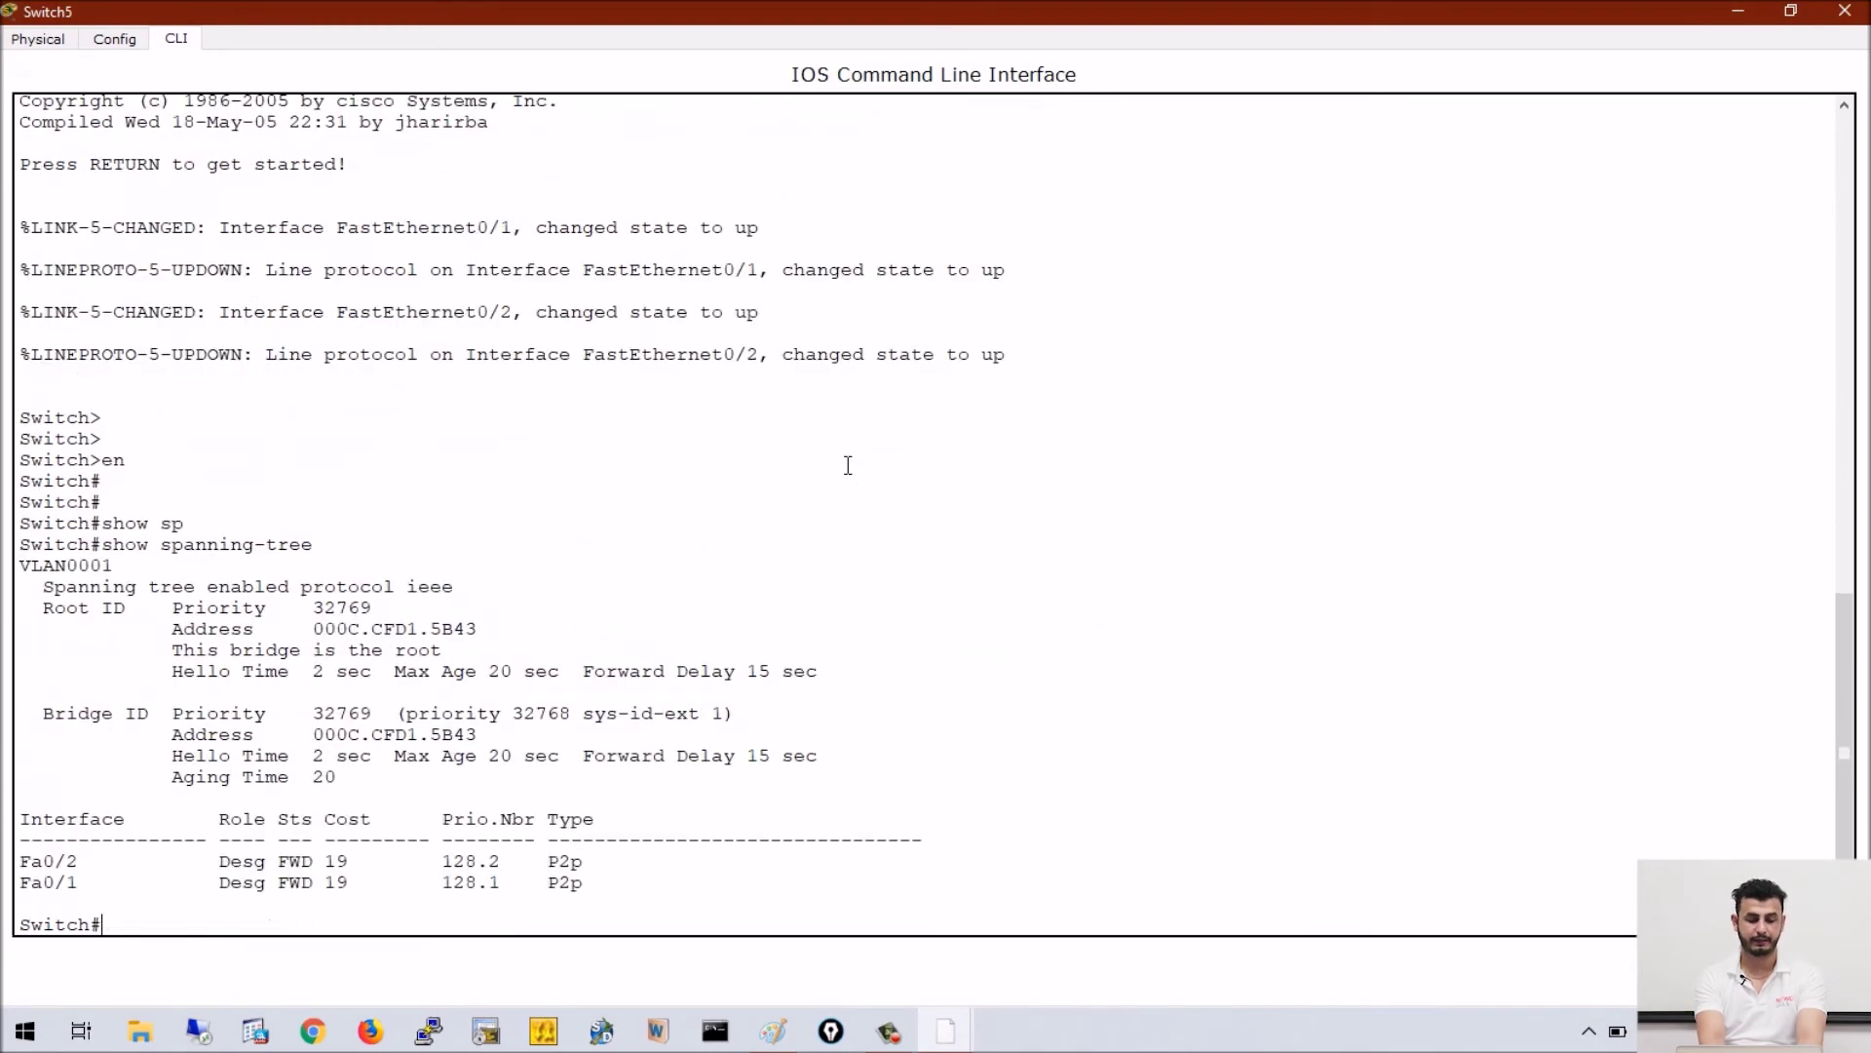
{"action": "left_click_drag", "start_coordinate": [387, 596], "coordinate": [490, 599]}
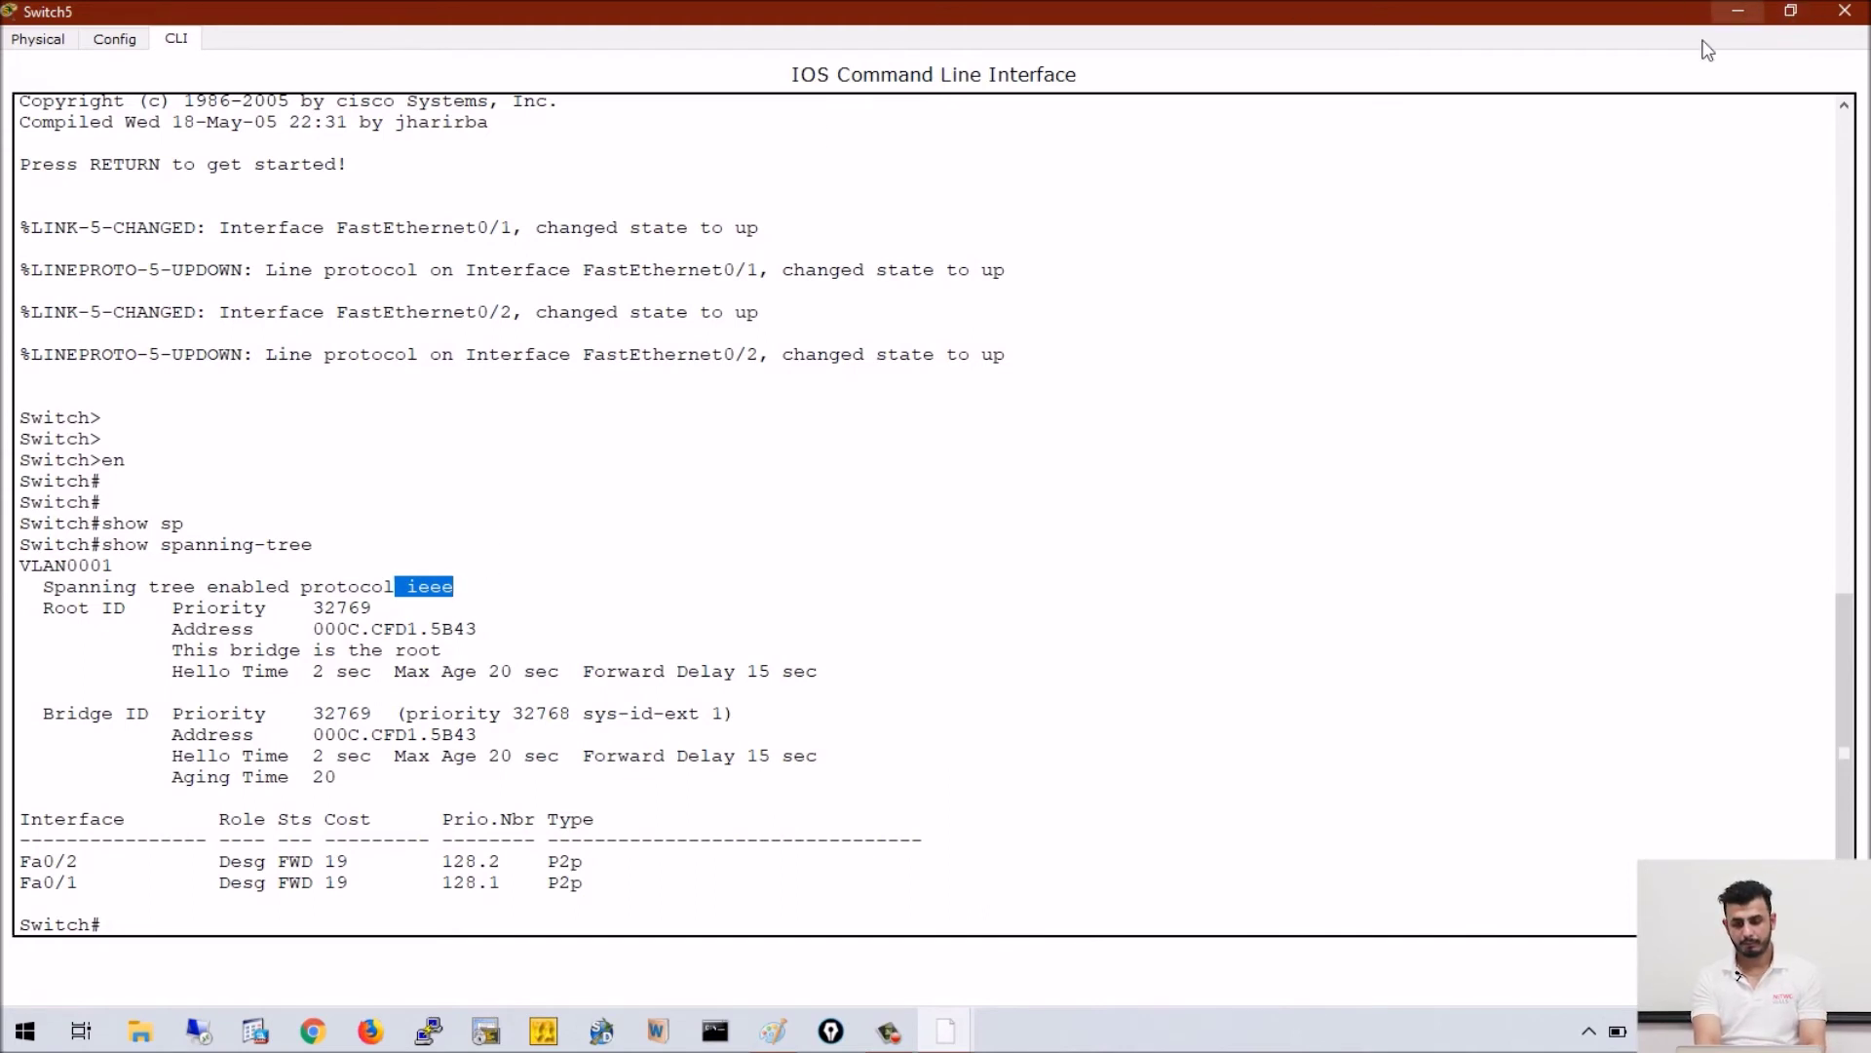
{"action": "left_click", "coordinate": [1845, 9]}
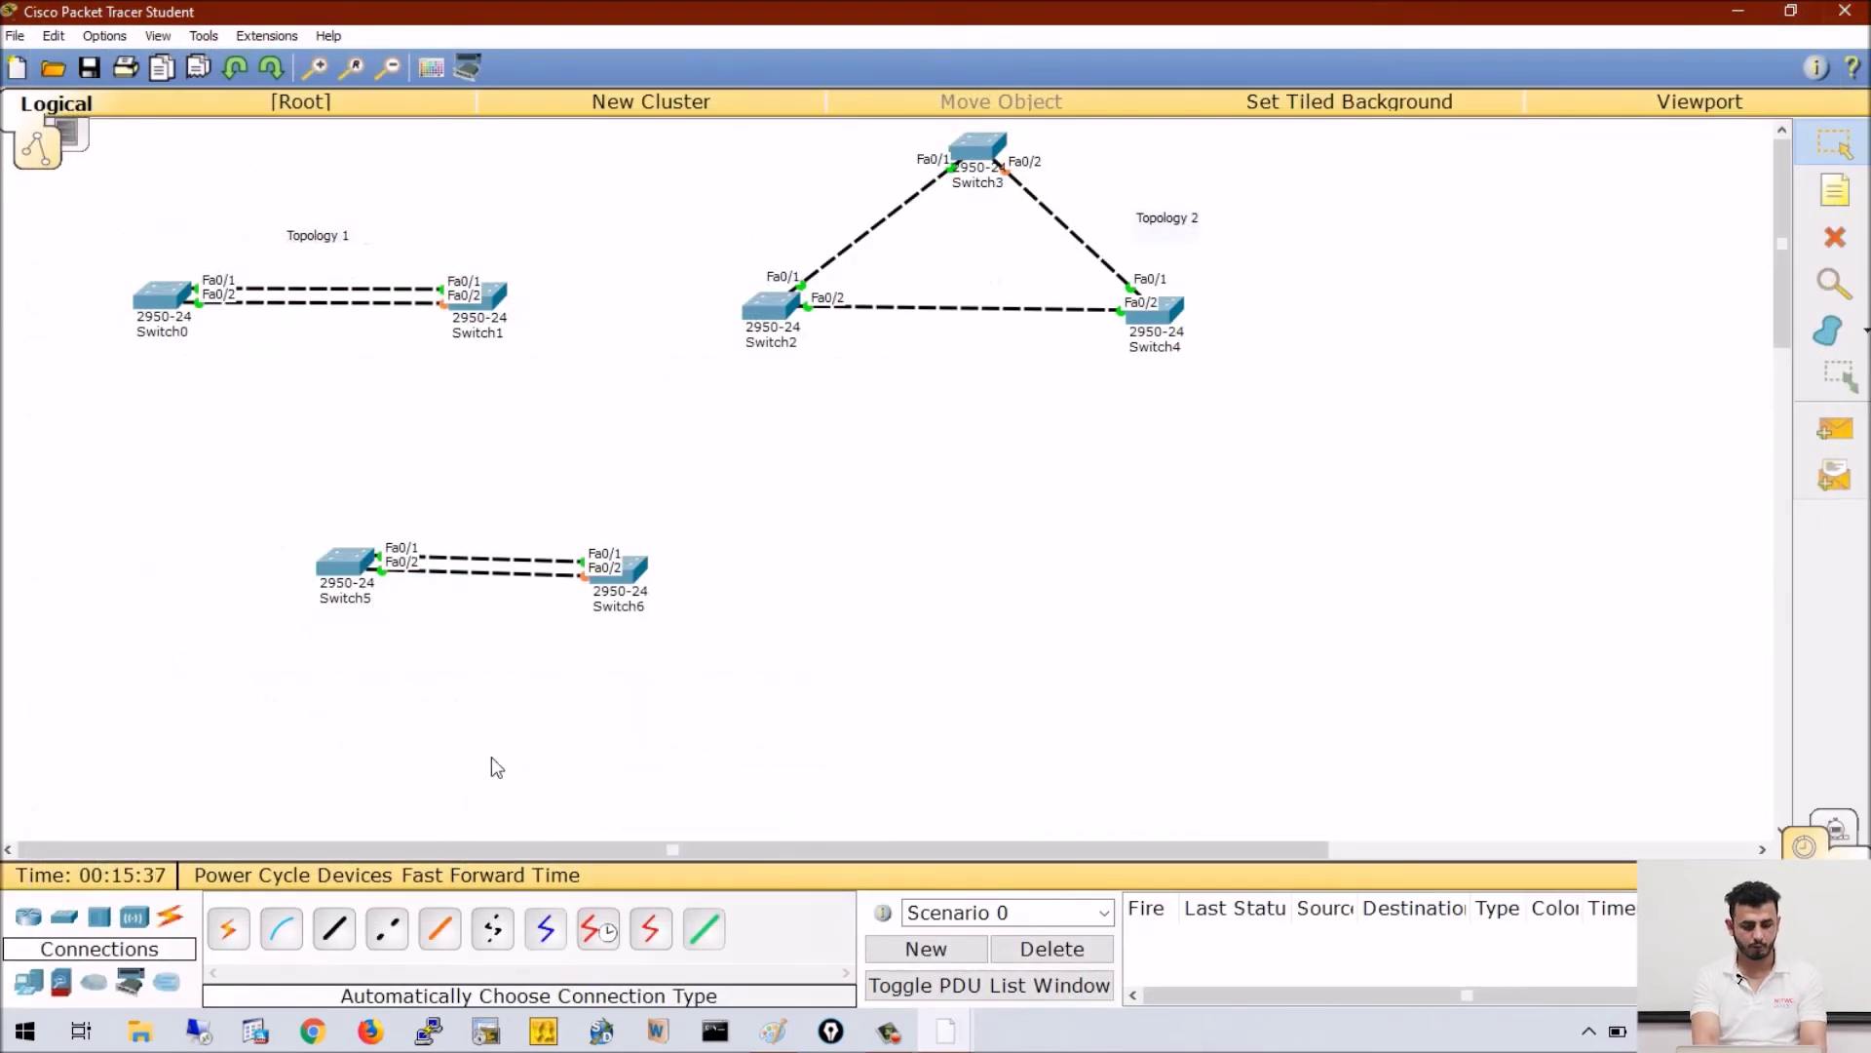
- Place two 2950-24 switches side by side below Topology 2 and display the available connection types
{"action": "left_click", "coordinate": [63, 916]}
{"action": "left_click", "coordinate": [228, 928]}
{"action": "left_click", "coordinate": [836, 480]}
{"action": "left_click", "coordinate": [228, 928]}
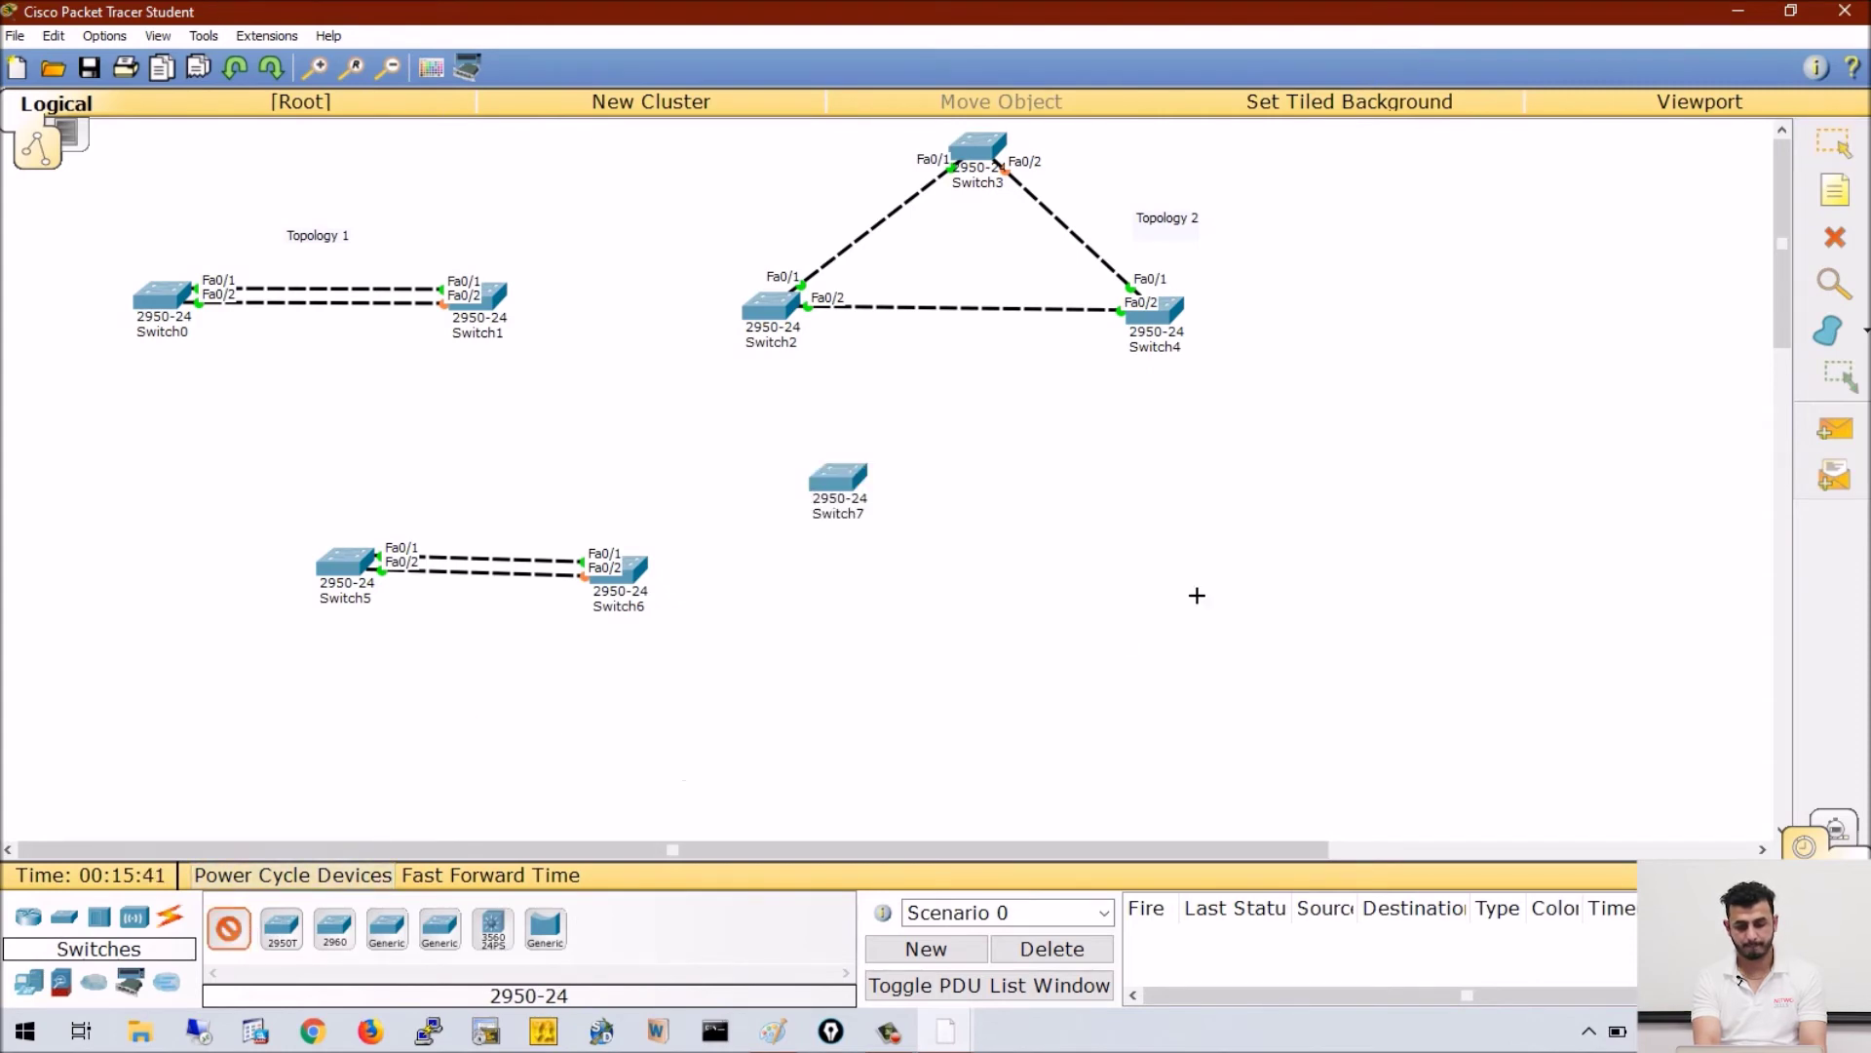
{"action": "left_click", "coordinate": [1184, 478]}
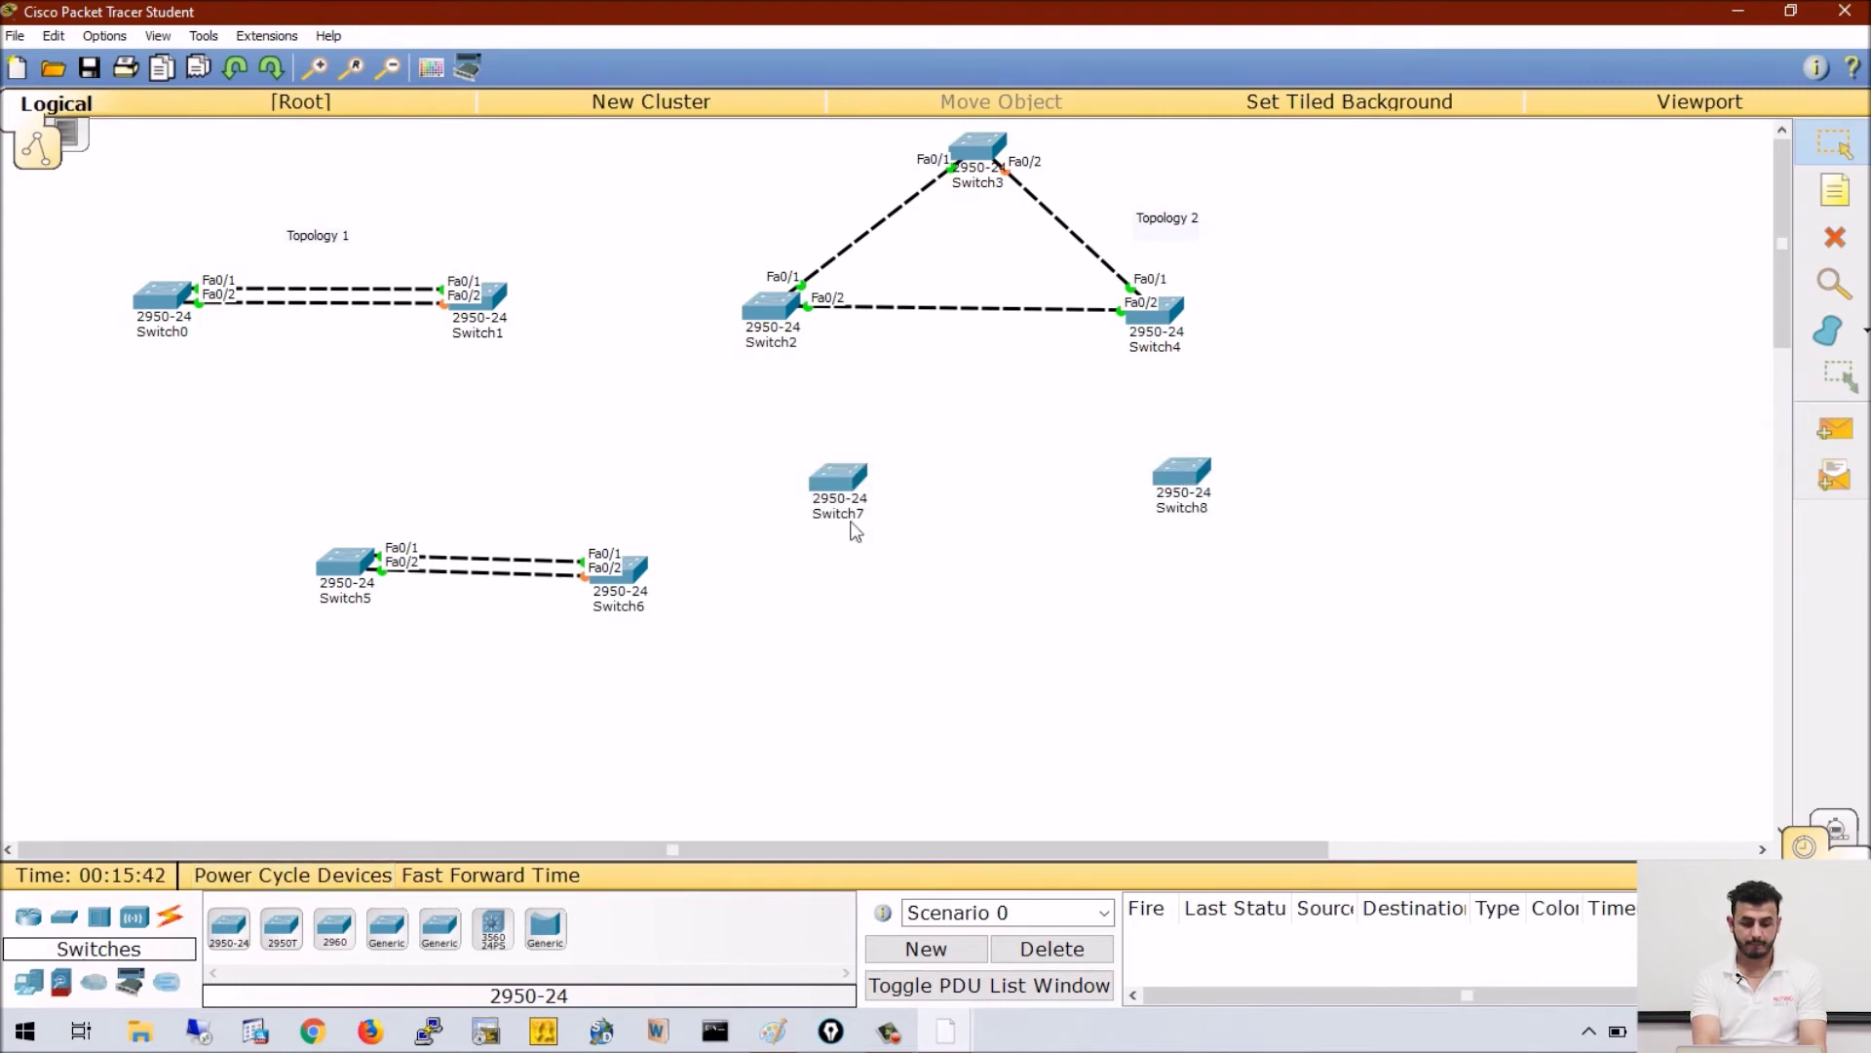
{"action": "left_click", "coordinate": [171, 916]}
{"action": "left_click", "coordinate": [840, 477]}
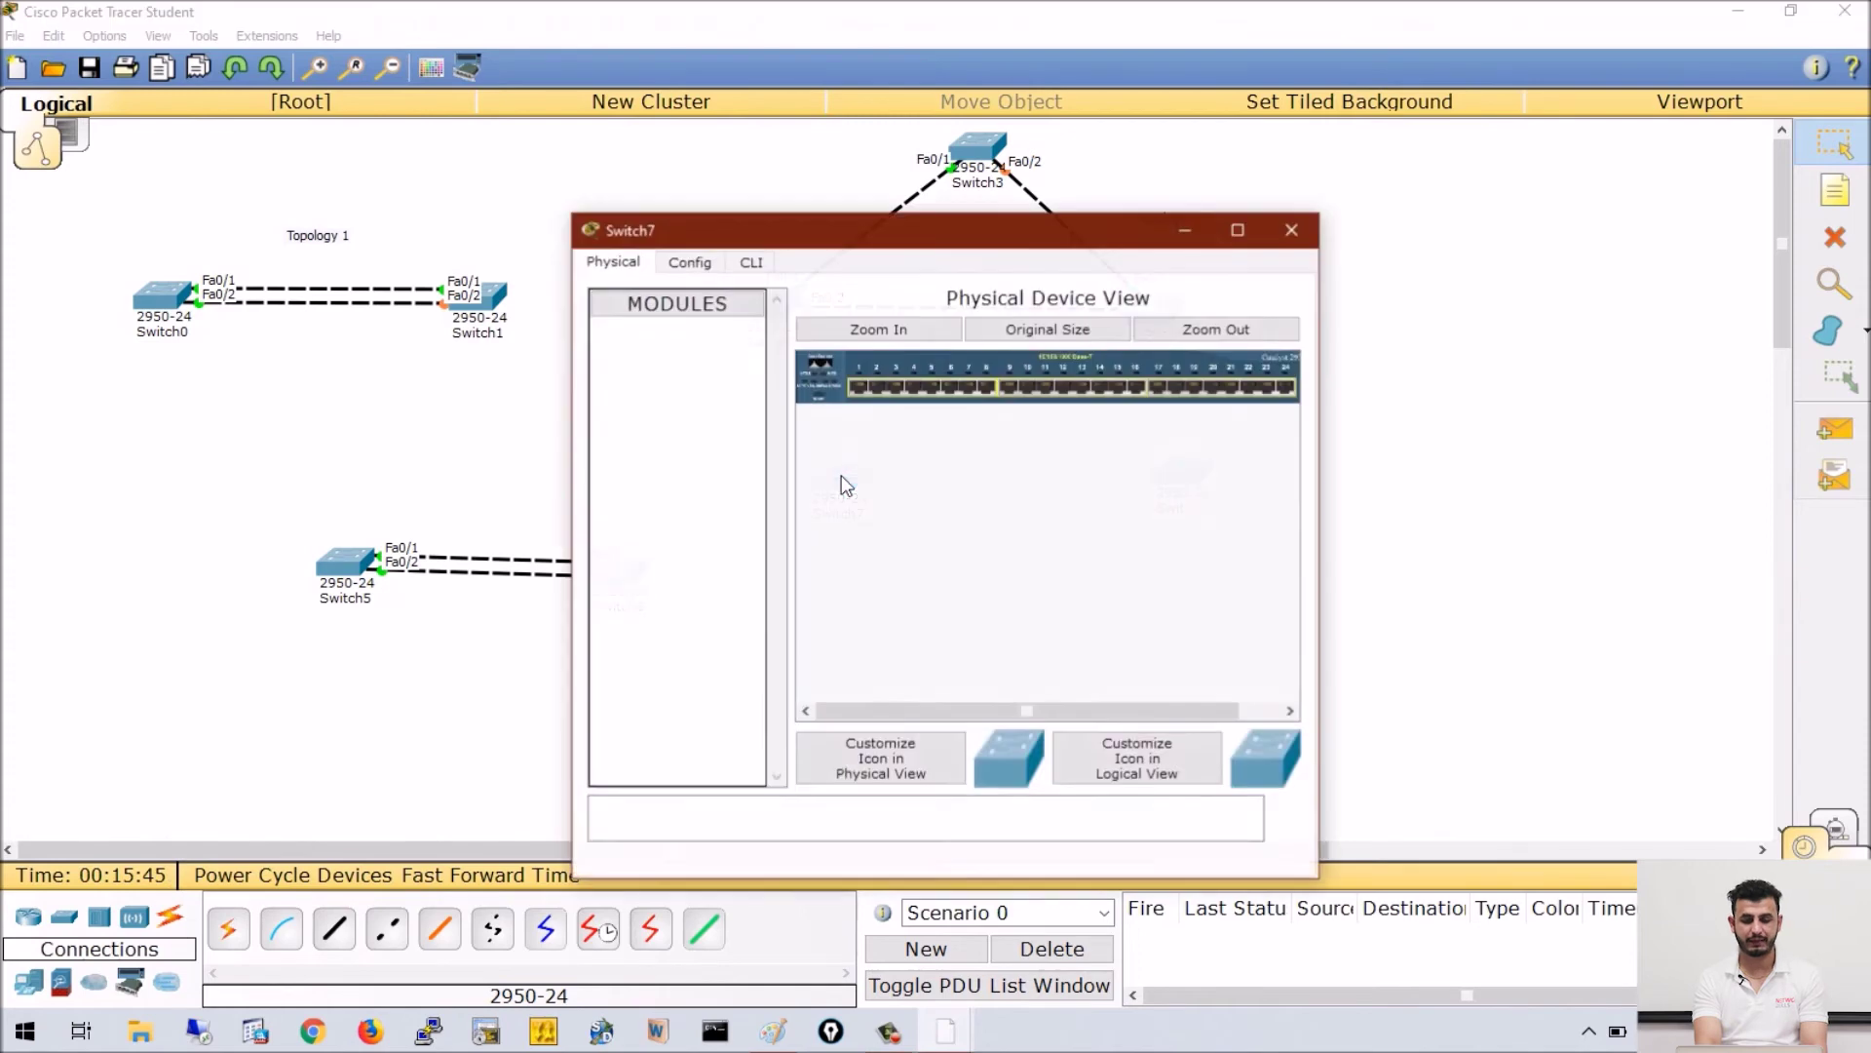
{"action": "left_click", "coordinate": [751, 261]}
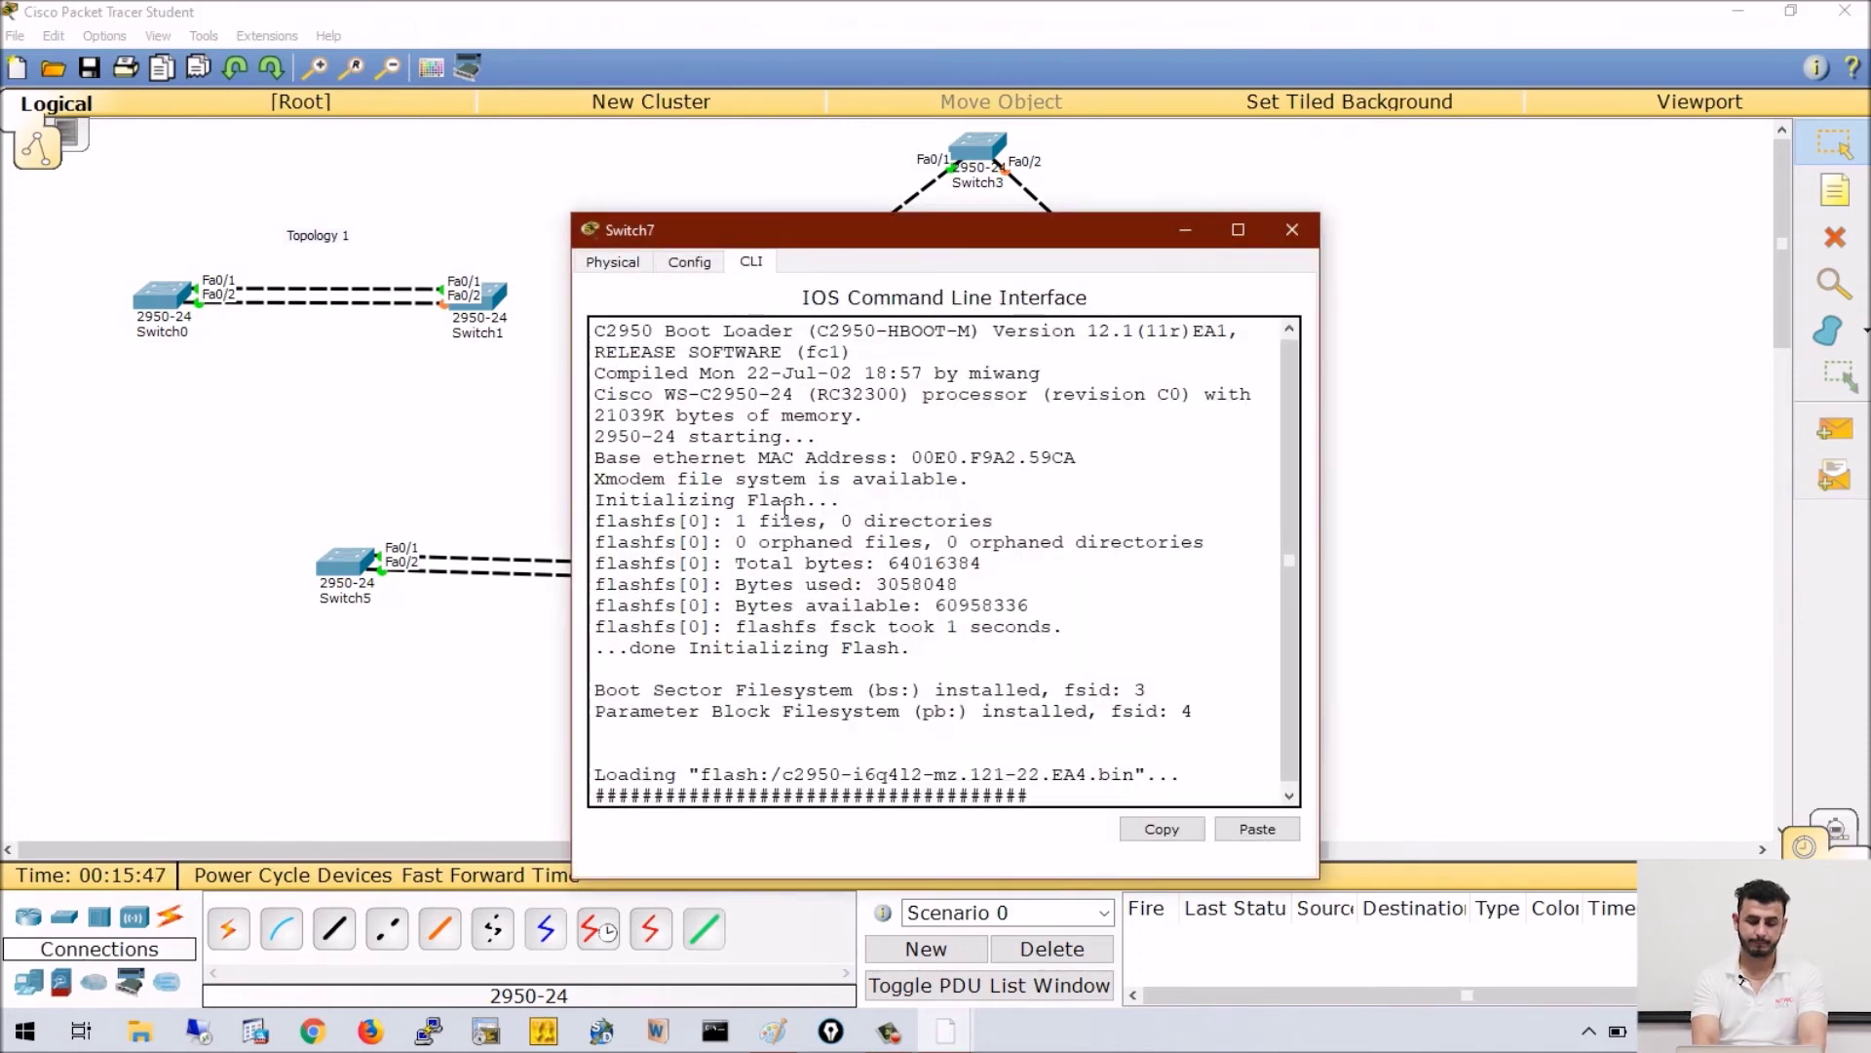
{"action": "left_click", "coordinate": [1292, 229]}
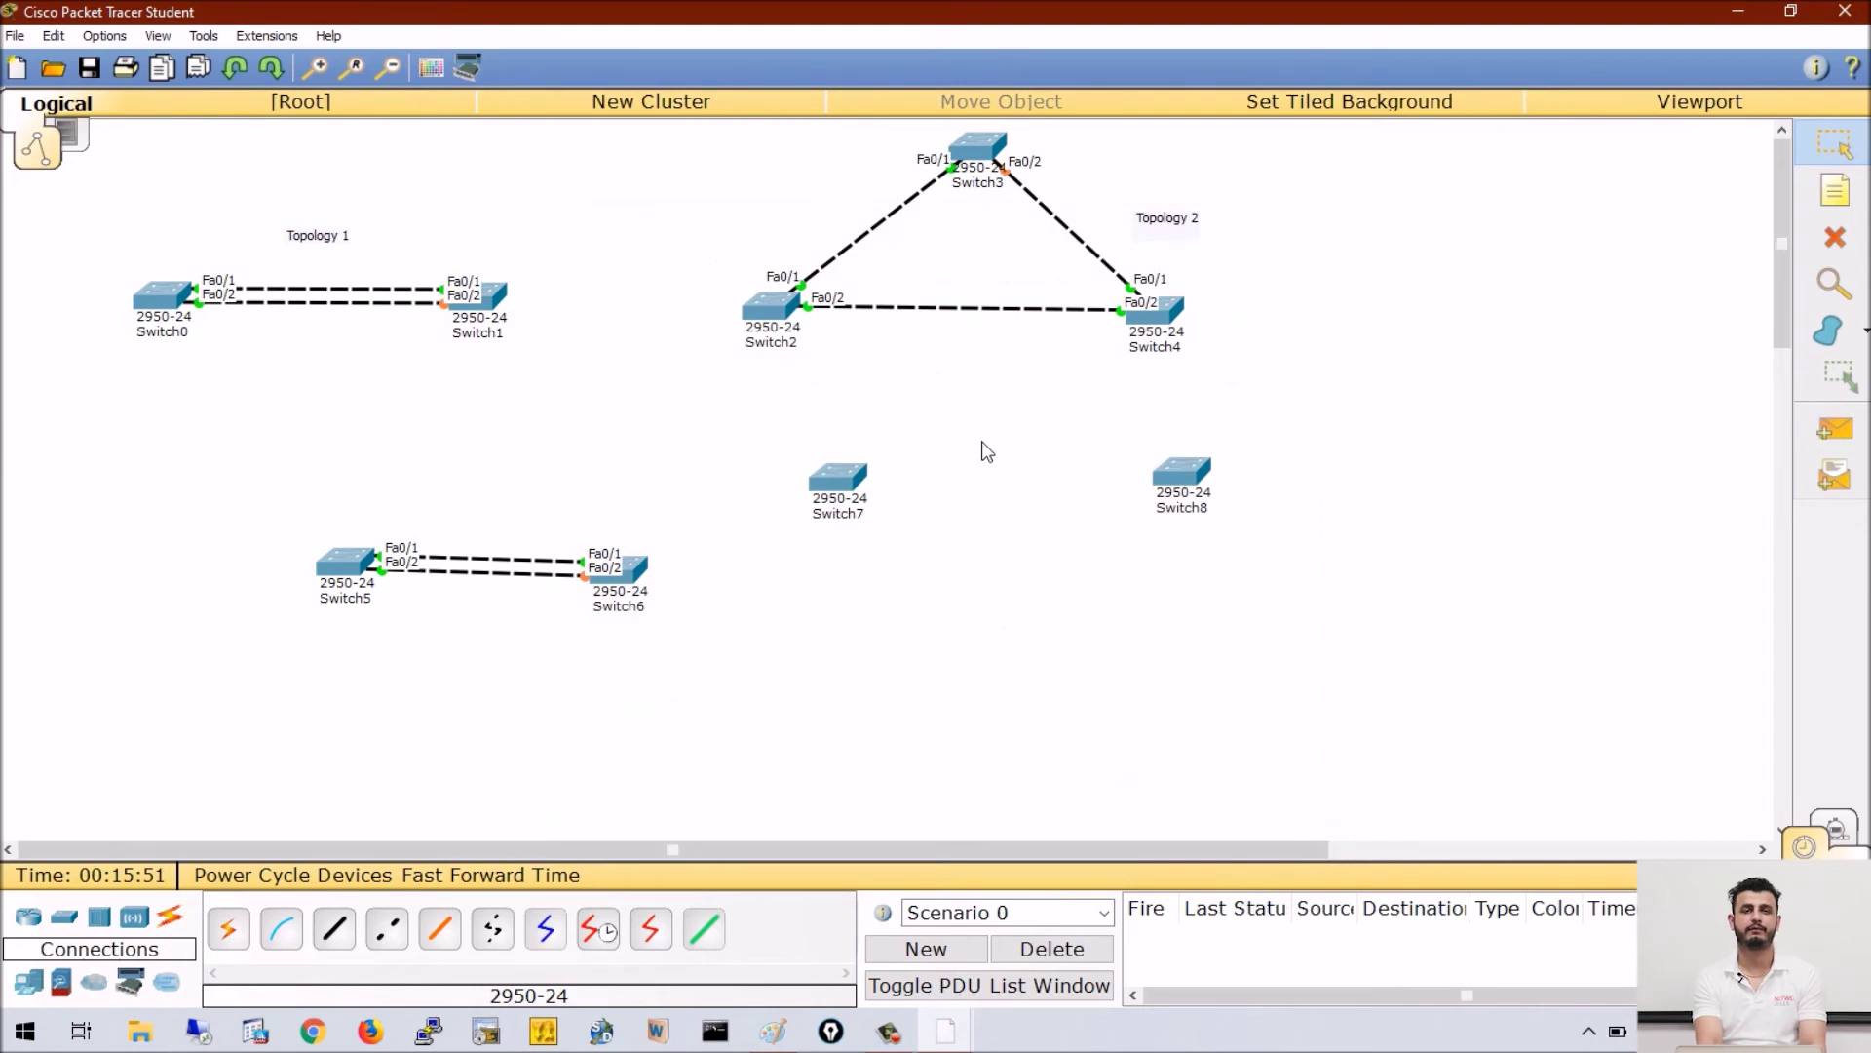
- Open Switch7's command line and enter global configuration mode with en and conf t
{"action": "left_click", "coordinate": [838, 479]}
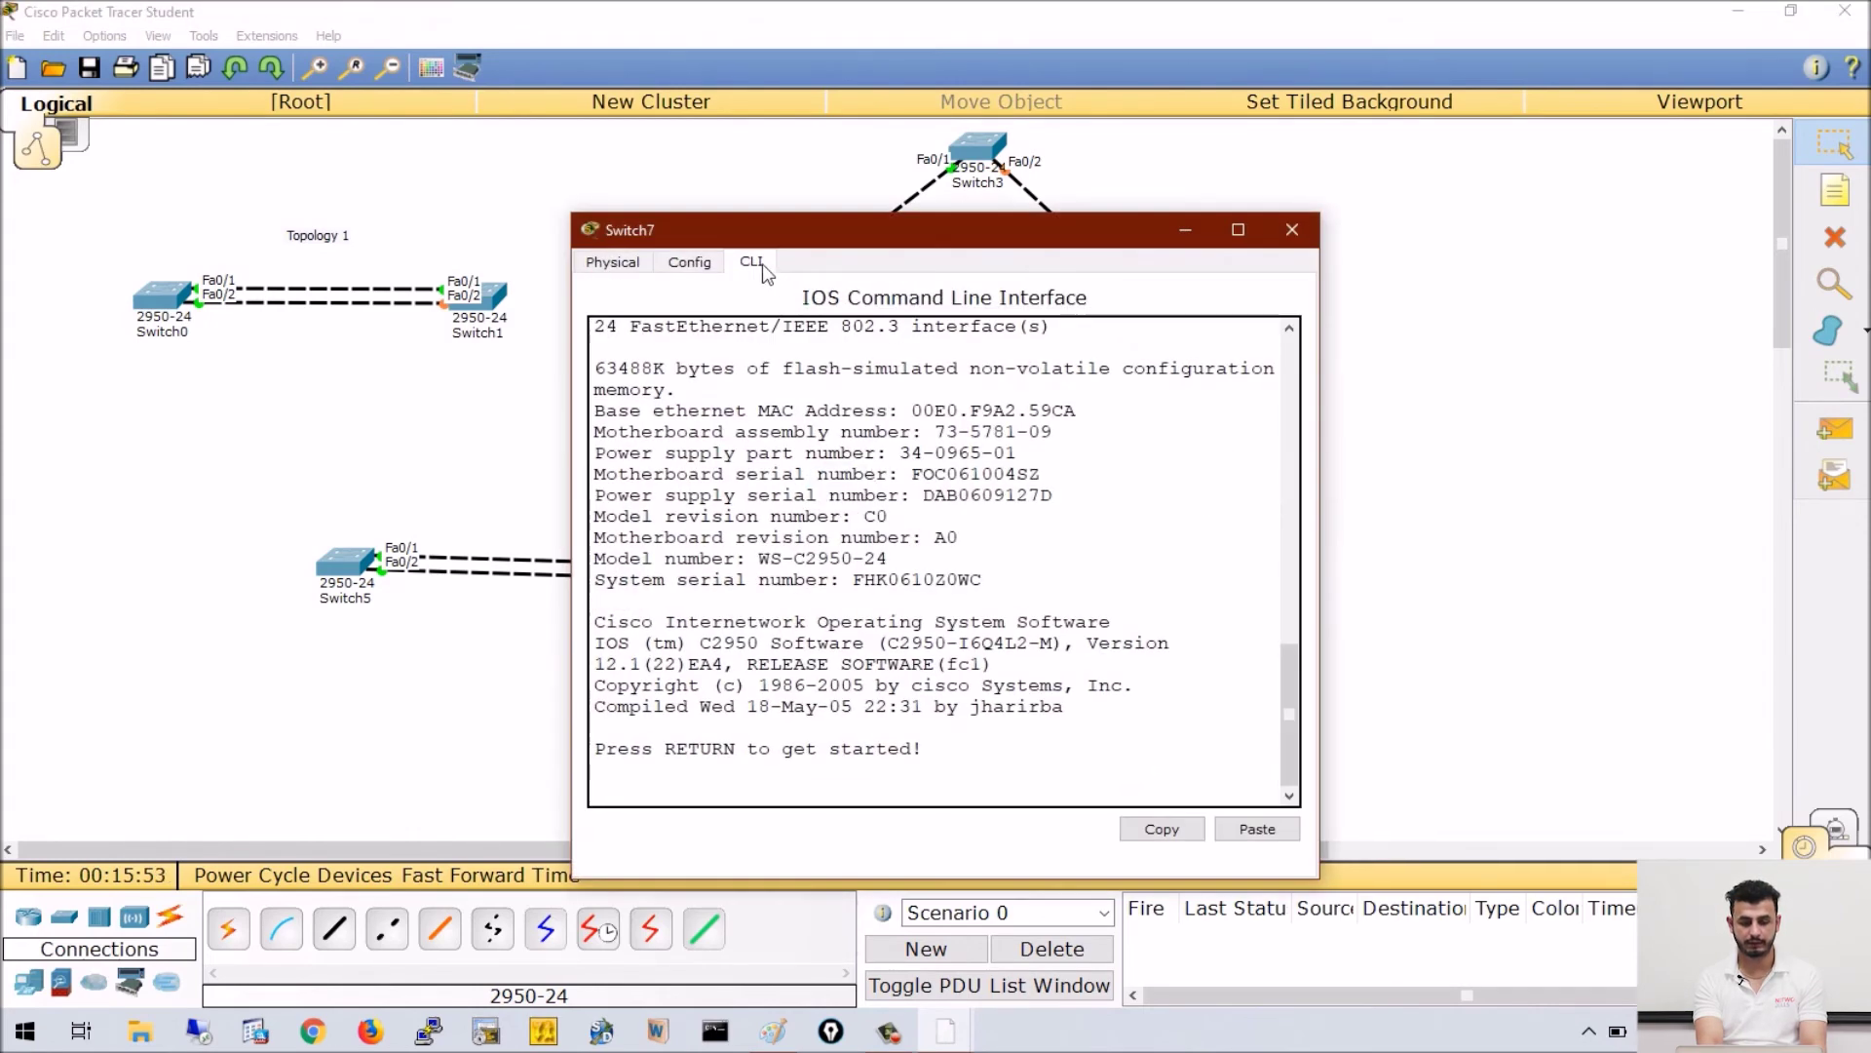
{"action": "key", "text": "Return"}
{"action": "key", "text": "Return"}
{"action": "type", "text": "en"}
{"action": "key", "text": "Return"}
{"action": "type", "text": "conf t"}
{"action": "key", "text": "Return"}
{"action": "key", "text": "Return"}
{"action": "key", "text": "Return"}
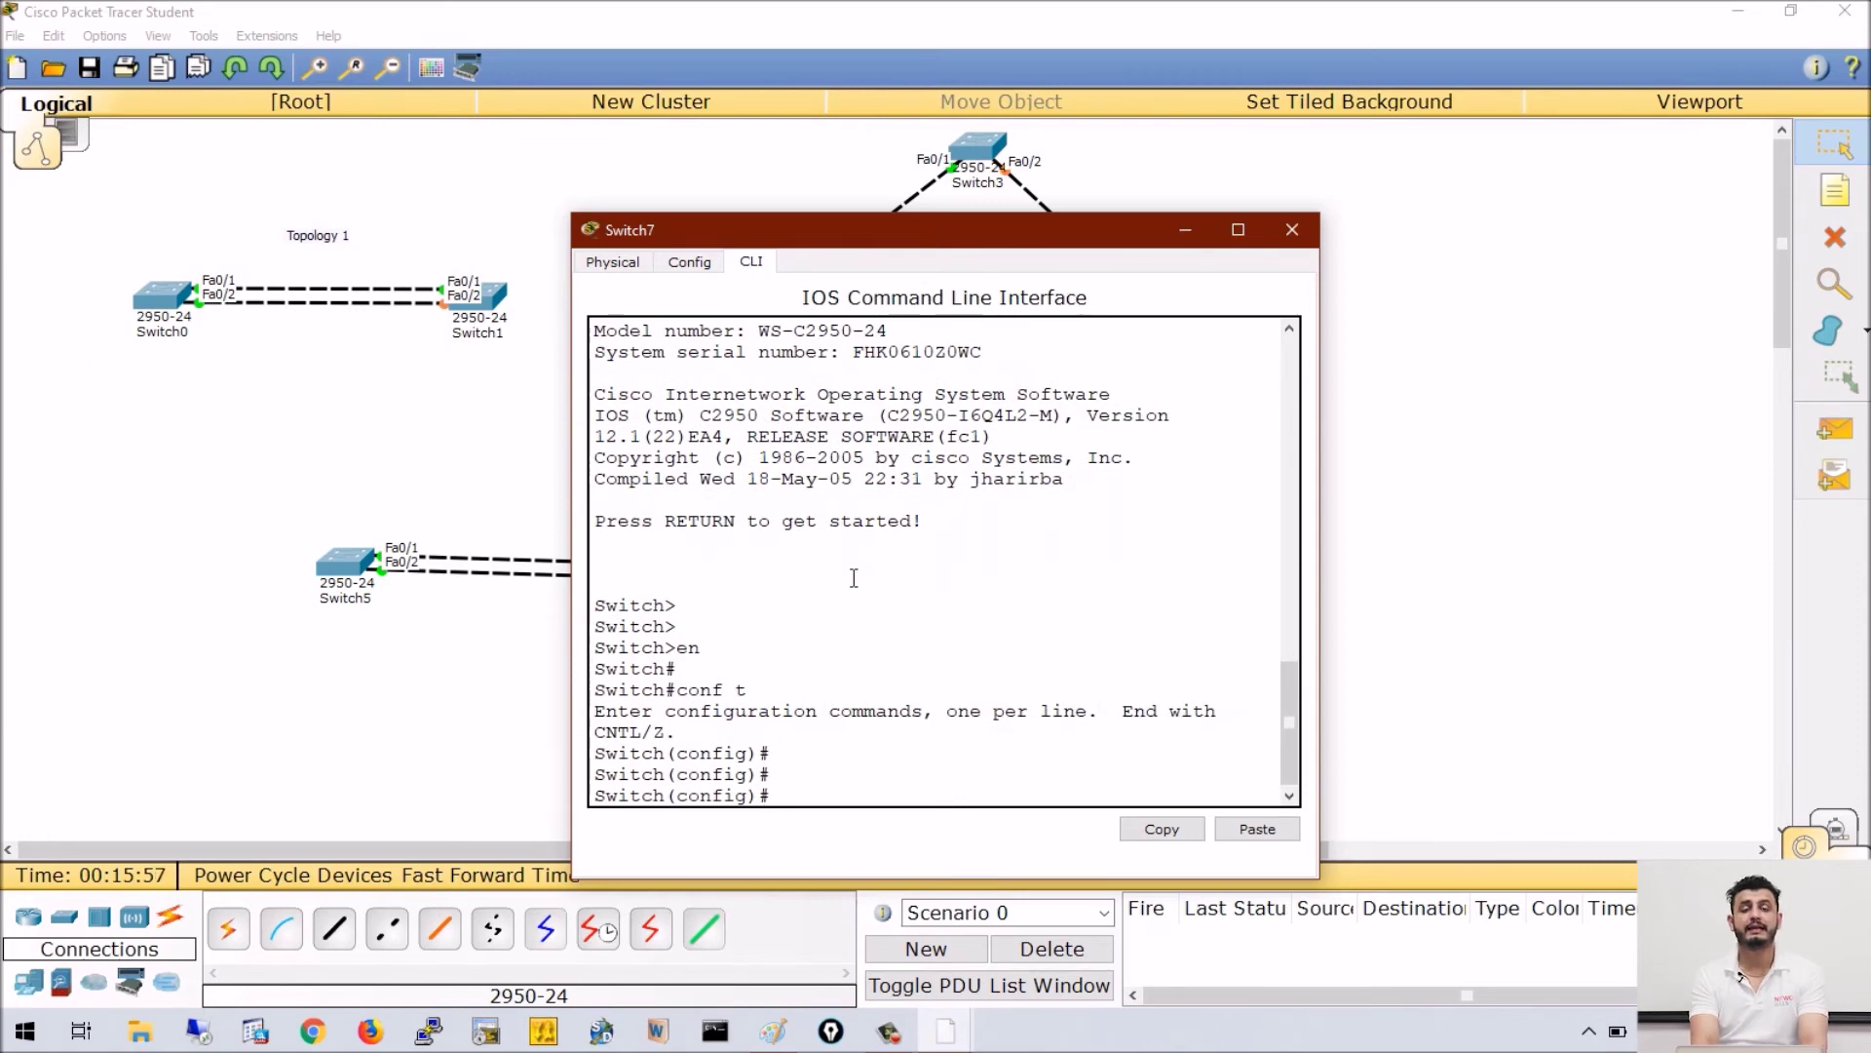
- List the available spanning-tree modes on Switch7, set the mode to rapid-pvst, and minimize its window
{"action": "type", "text": "span"}
{"action": "key", "text": "Tab"}
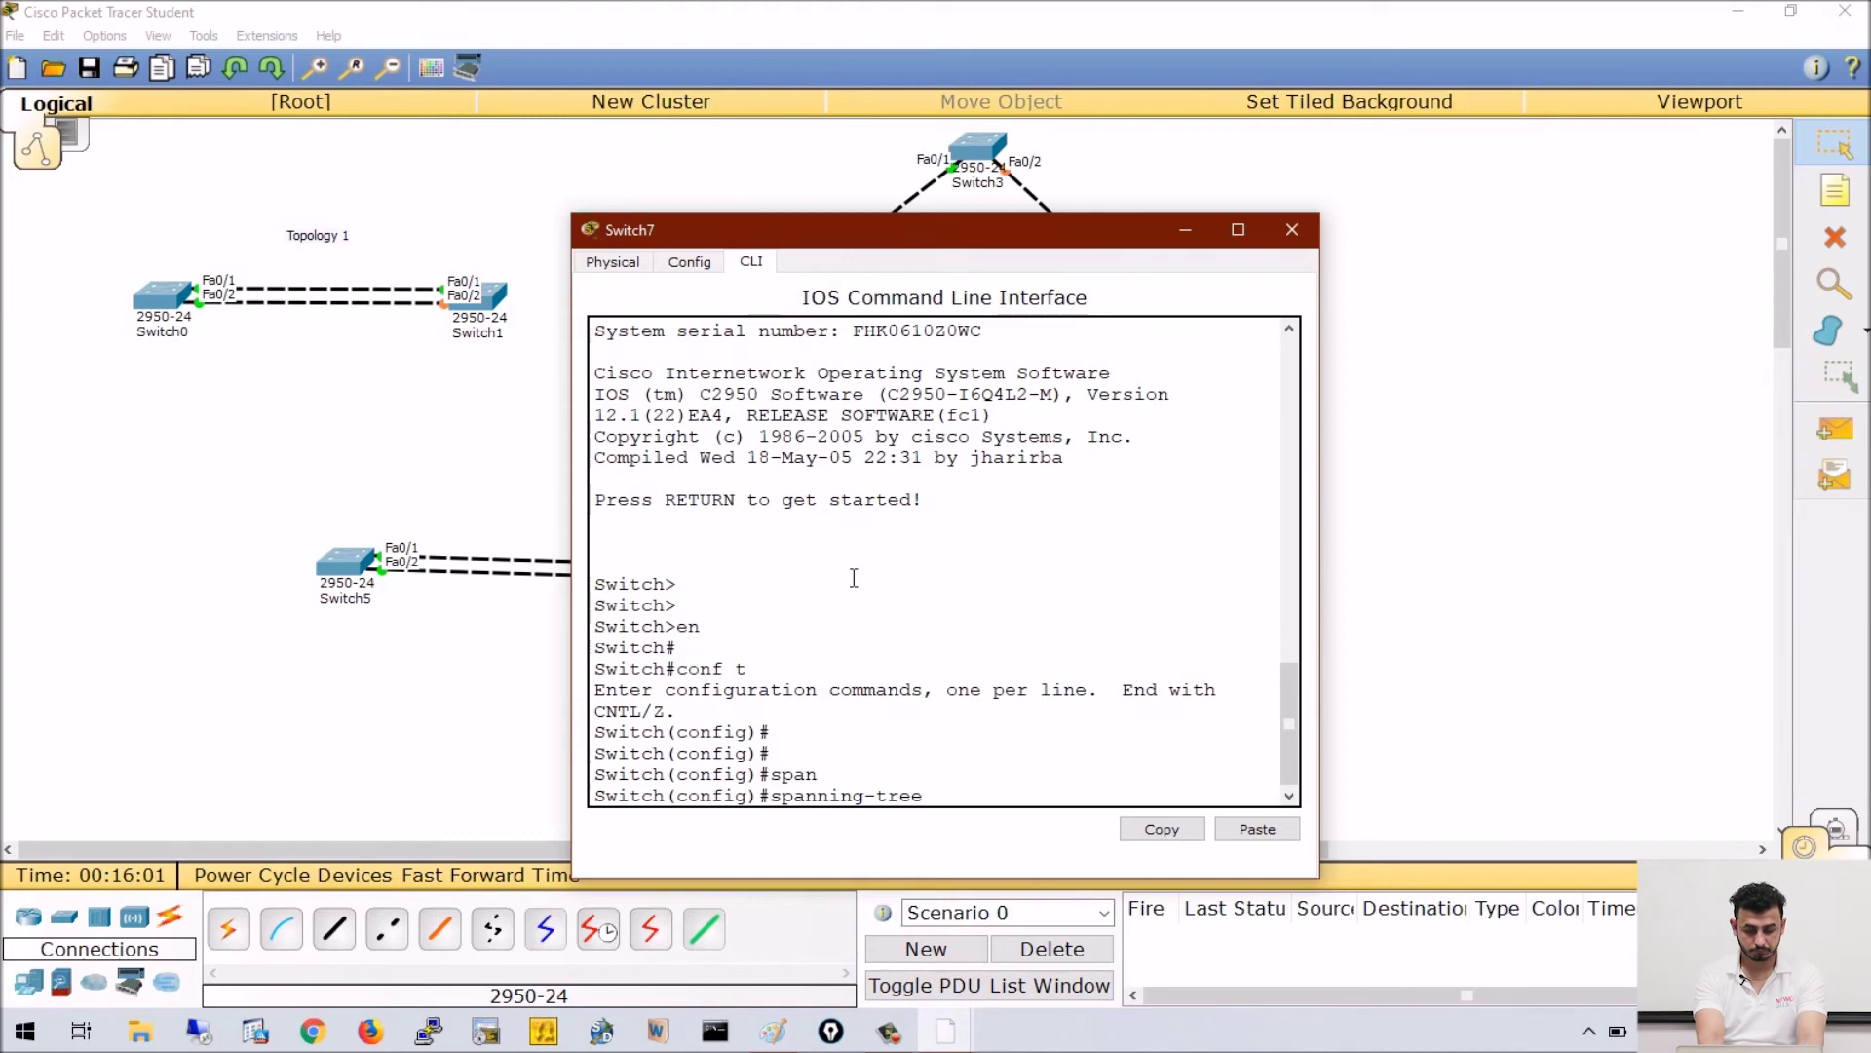
{"action": "type", "text": "mo"}
{"action": "key", "text": "Tab"}
{"action": "type", "text": "?"}
{"action": "type", "text": "ra"}
{"action": "key", "text": "Tab"}
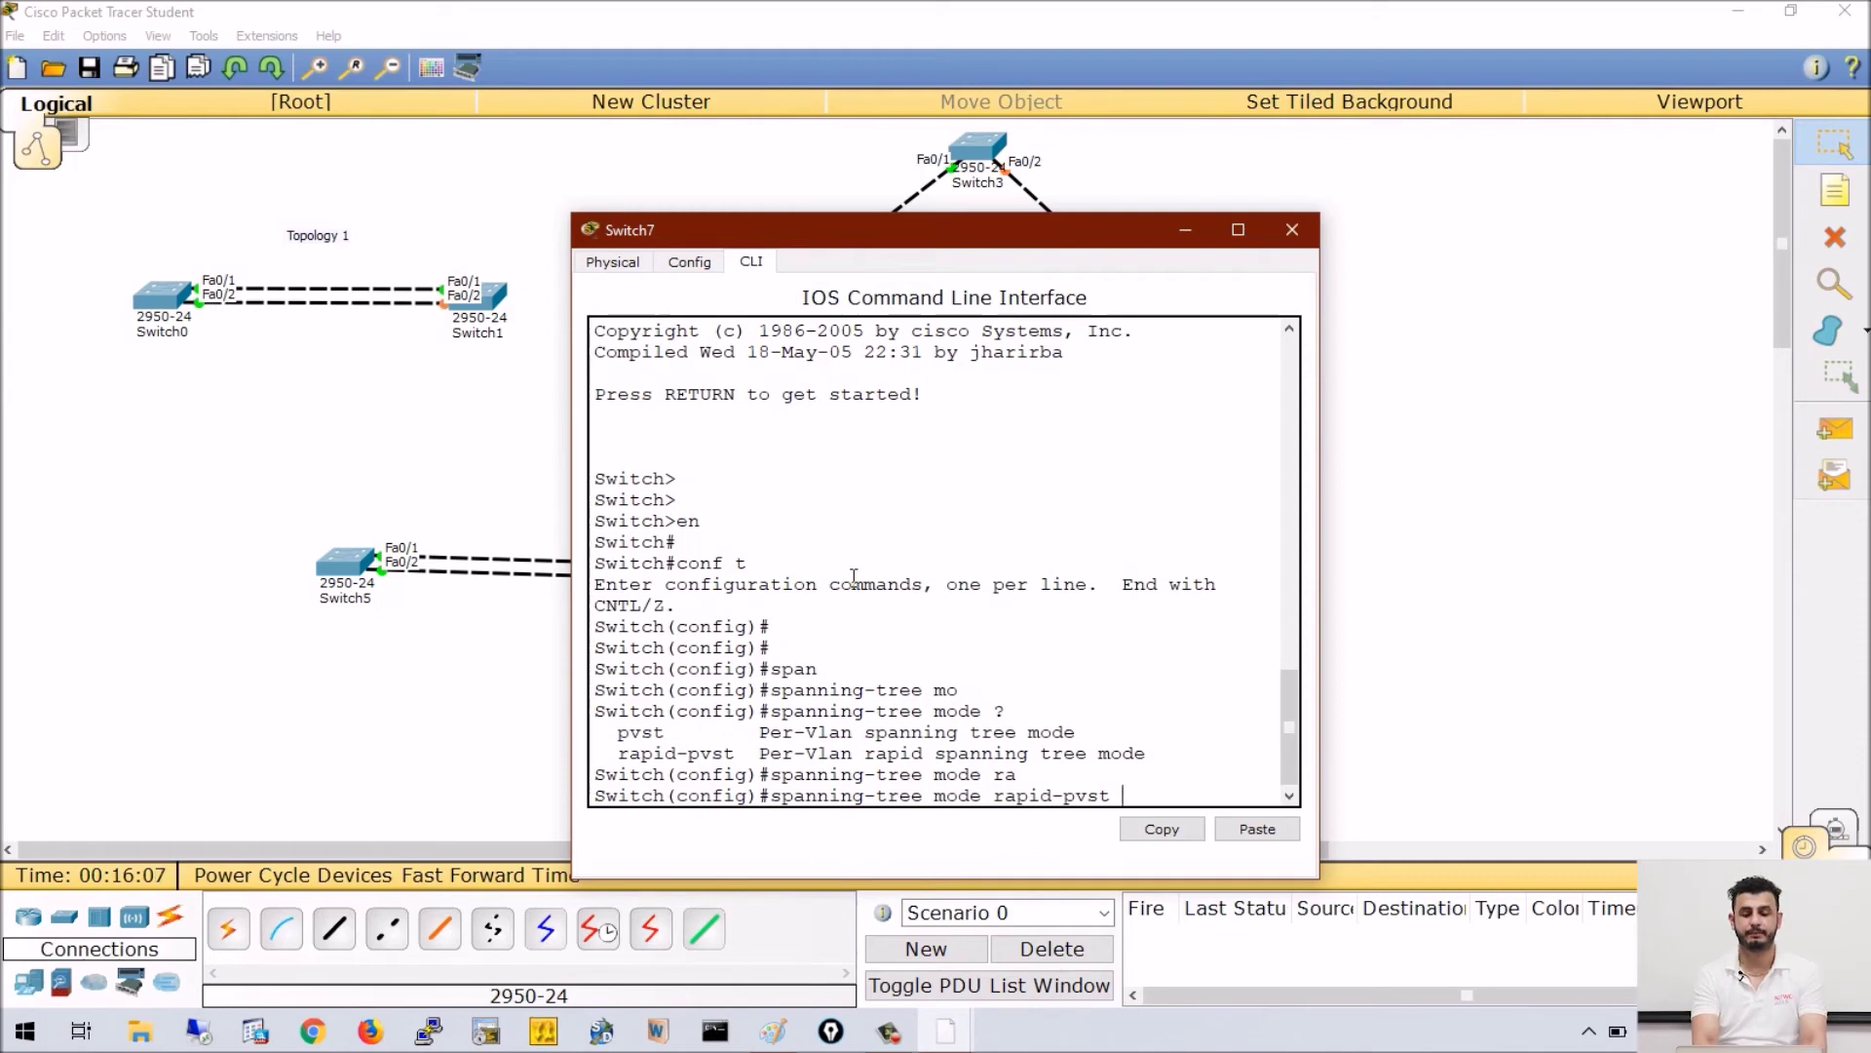
{"action": "key", "text": "Return"}
{"action": "left_click", "coordinate": [1186, 230]}
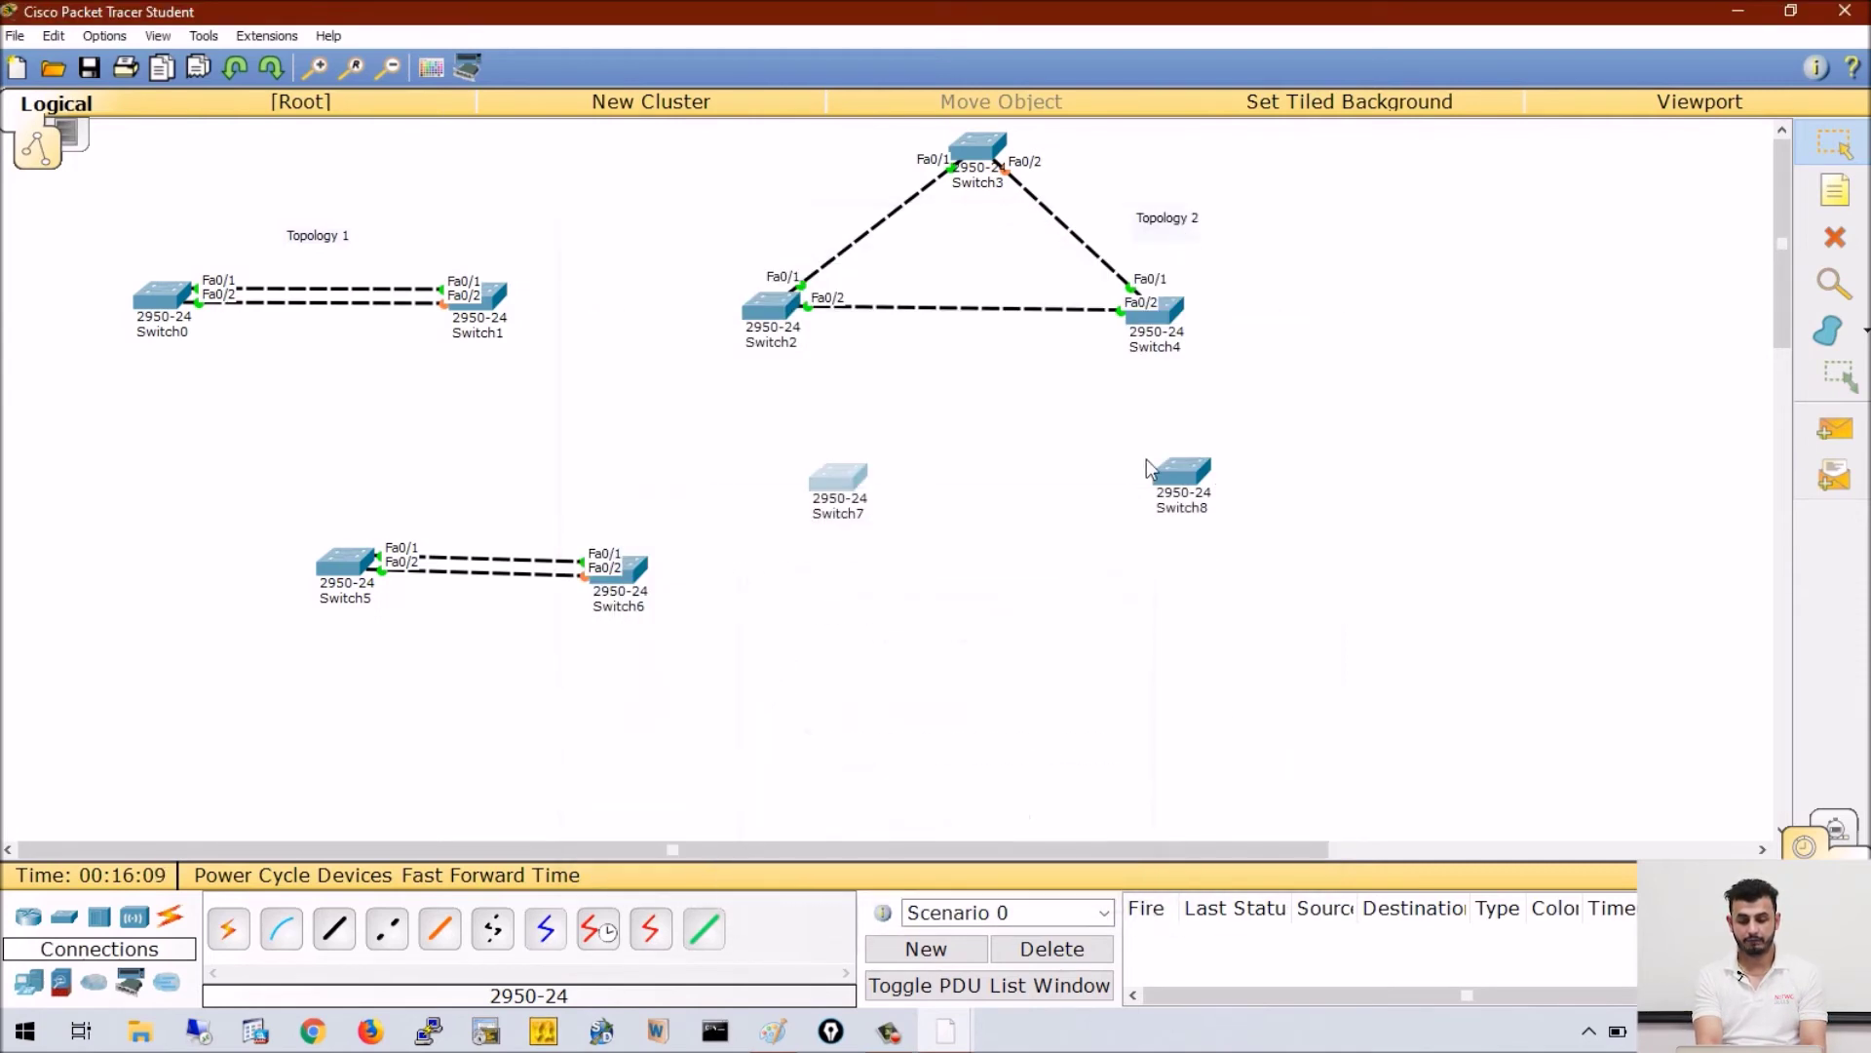
- Open Switch8's command line and enter global configuration mode with en and conf t
{"action": "left_click", "coordinate": [1189, 483]}
{"action": "left_click", "coordinate": [751, 261]}
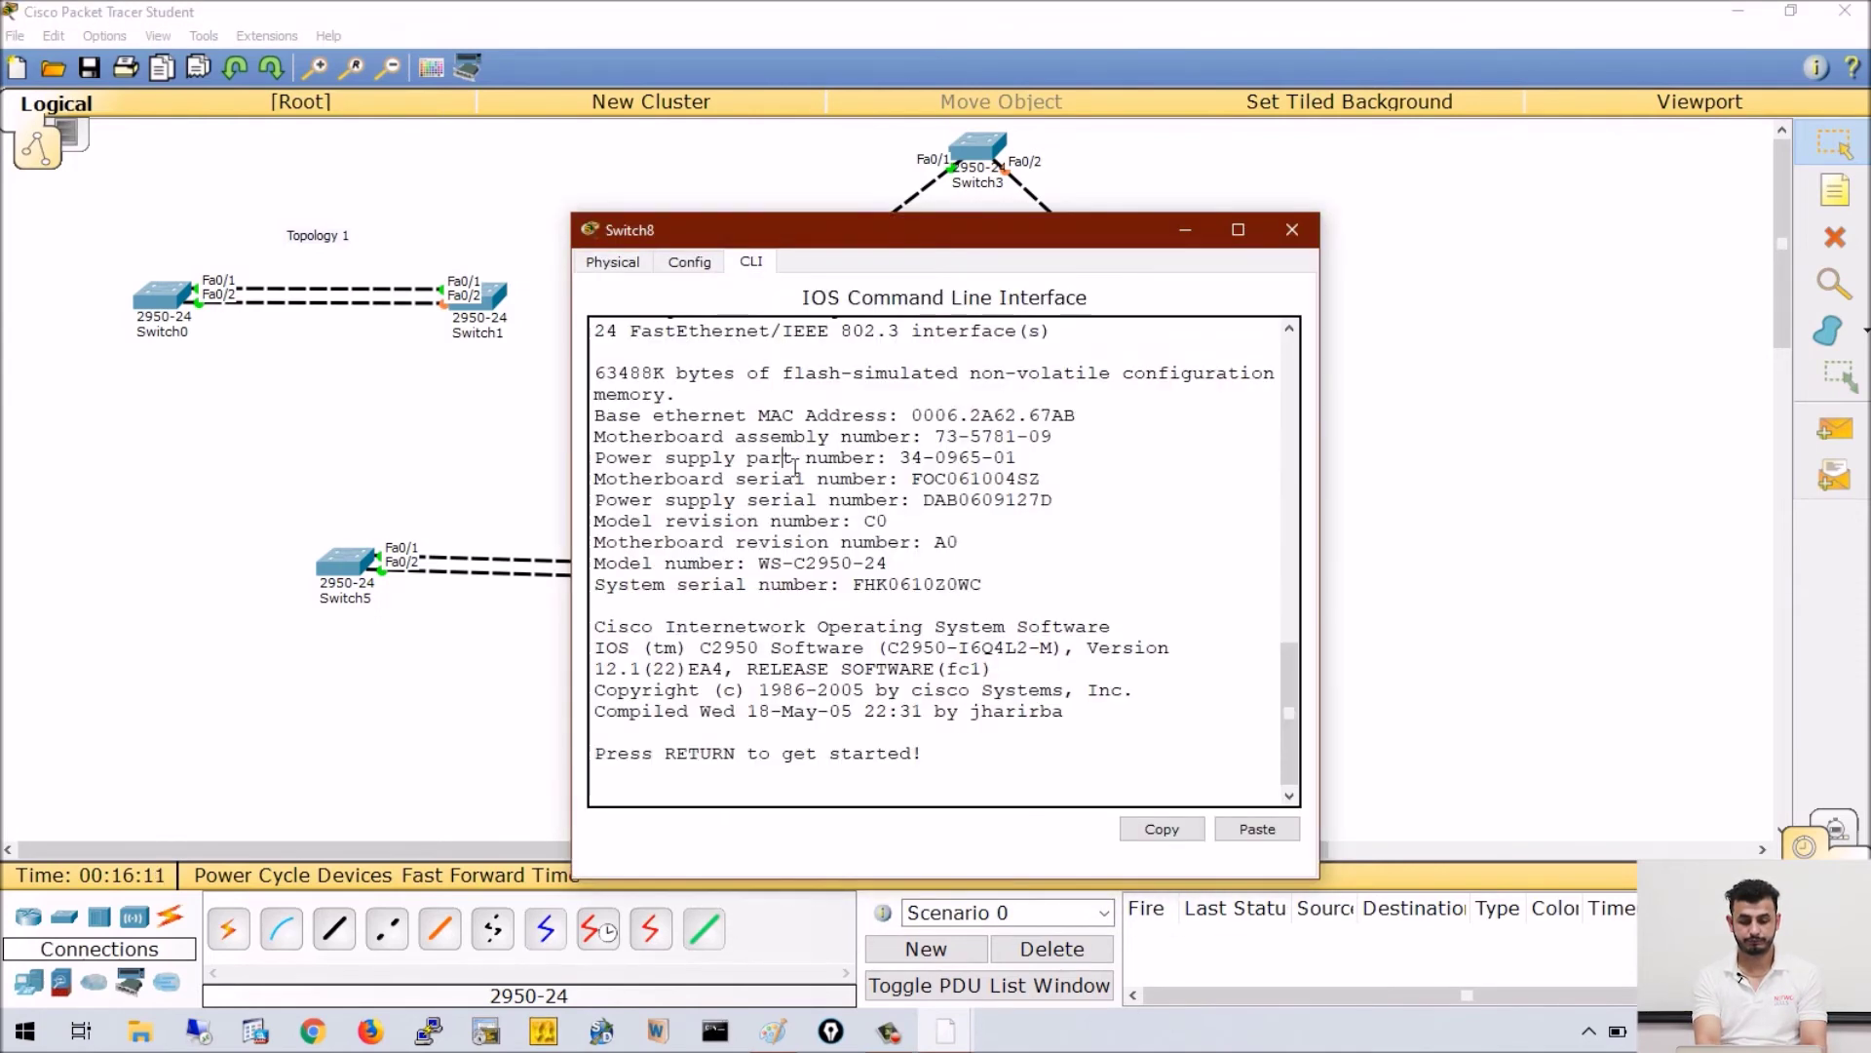
{"action": "key", "text": "Return"}
{"action": "key", "text": "Return"}
{"action": "key", "text": "Return"}
{"action": "type", "text": "en"}
{"action": "key", "text": "Return"}
{"action": "key", "text": "Return"}
{"action": "key", "text": "Return"}
{"action": "type", "text": "conf t"}
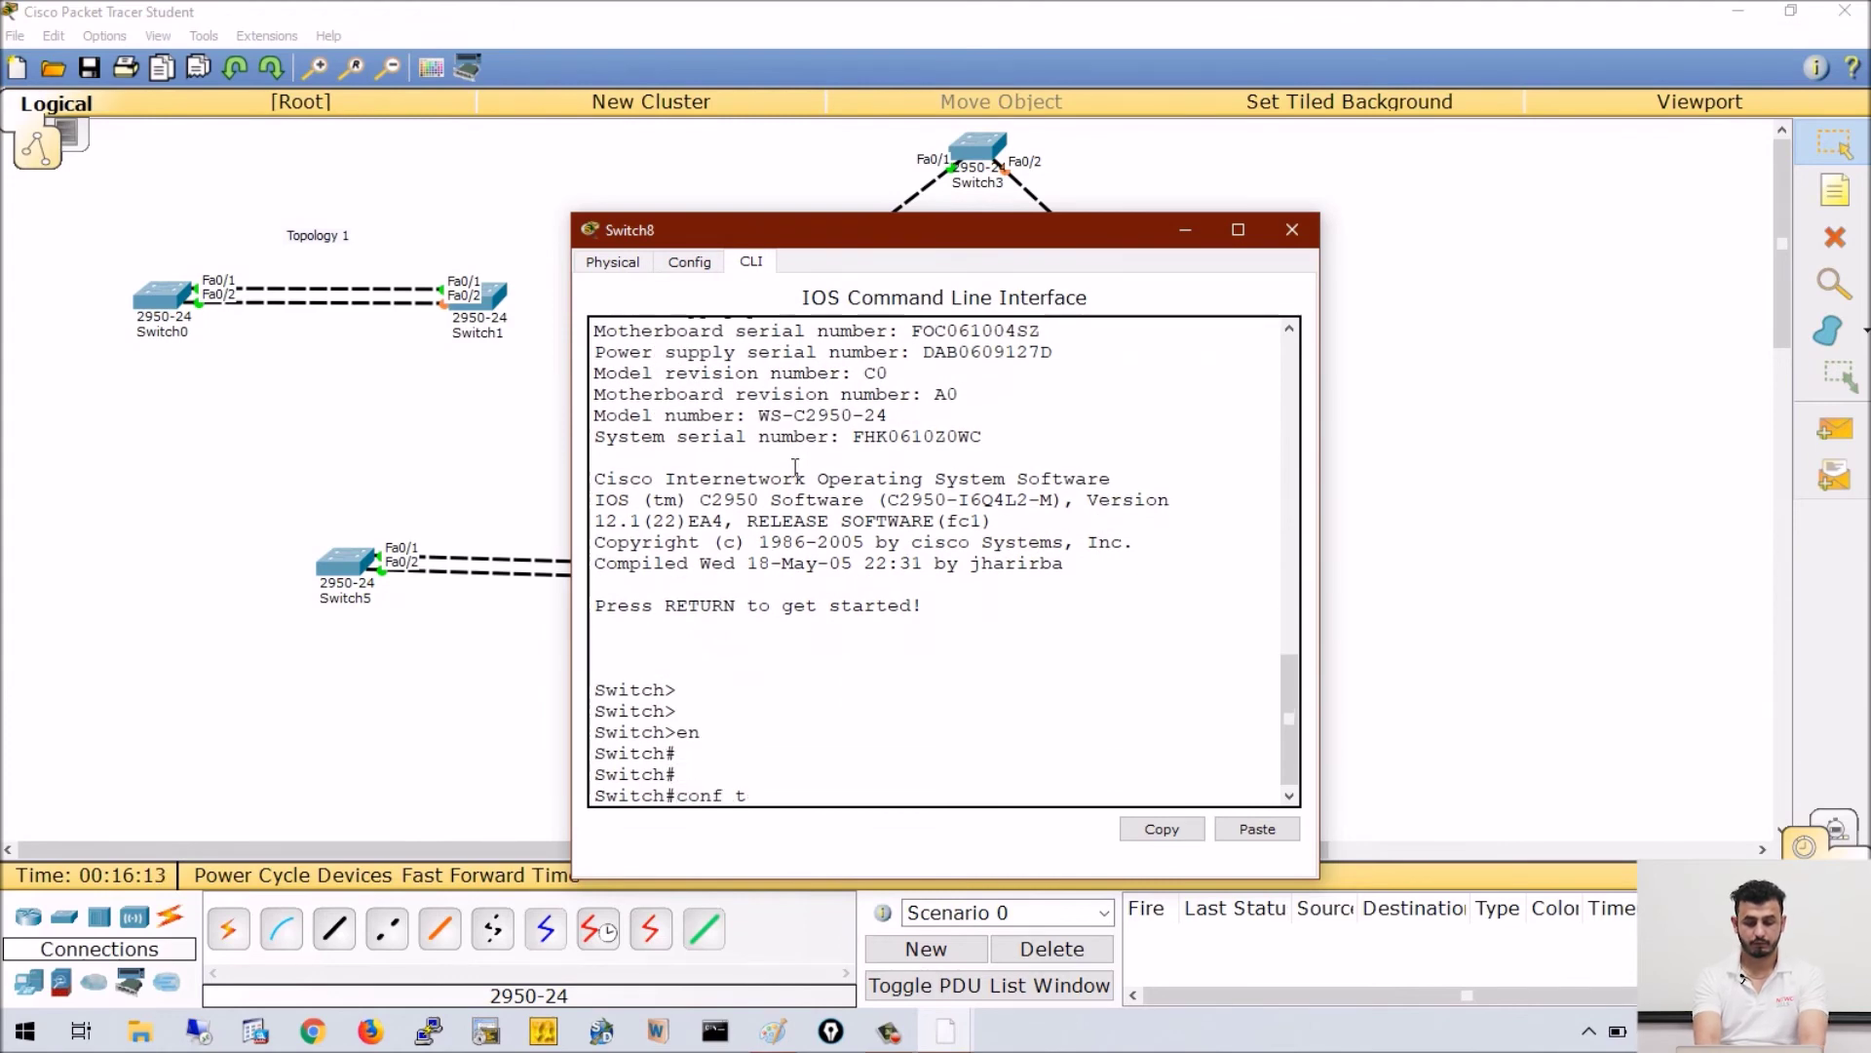
{"action": "key", "text": "Return"}
- Set Switch8's spanning-tree mode to rapid-pvst and minimize its window
{"action": "type", "text": "span"}
{"action": "key", "text": "Tab"}
{"action": "type", "text": "mo"}
{"action": "key", "text": "Tab"}
{"action": "type", "text": "ra"}
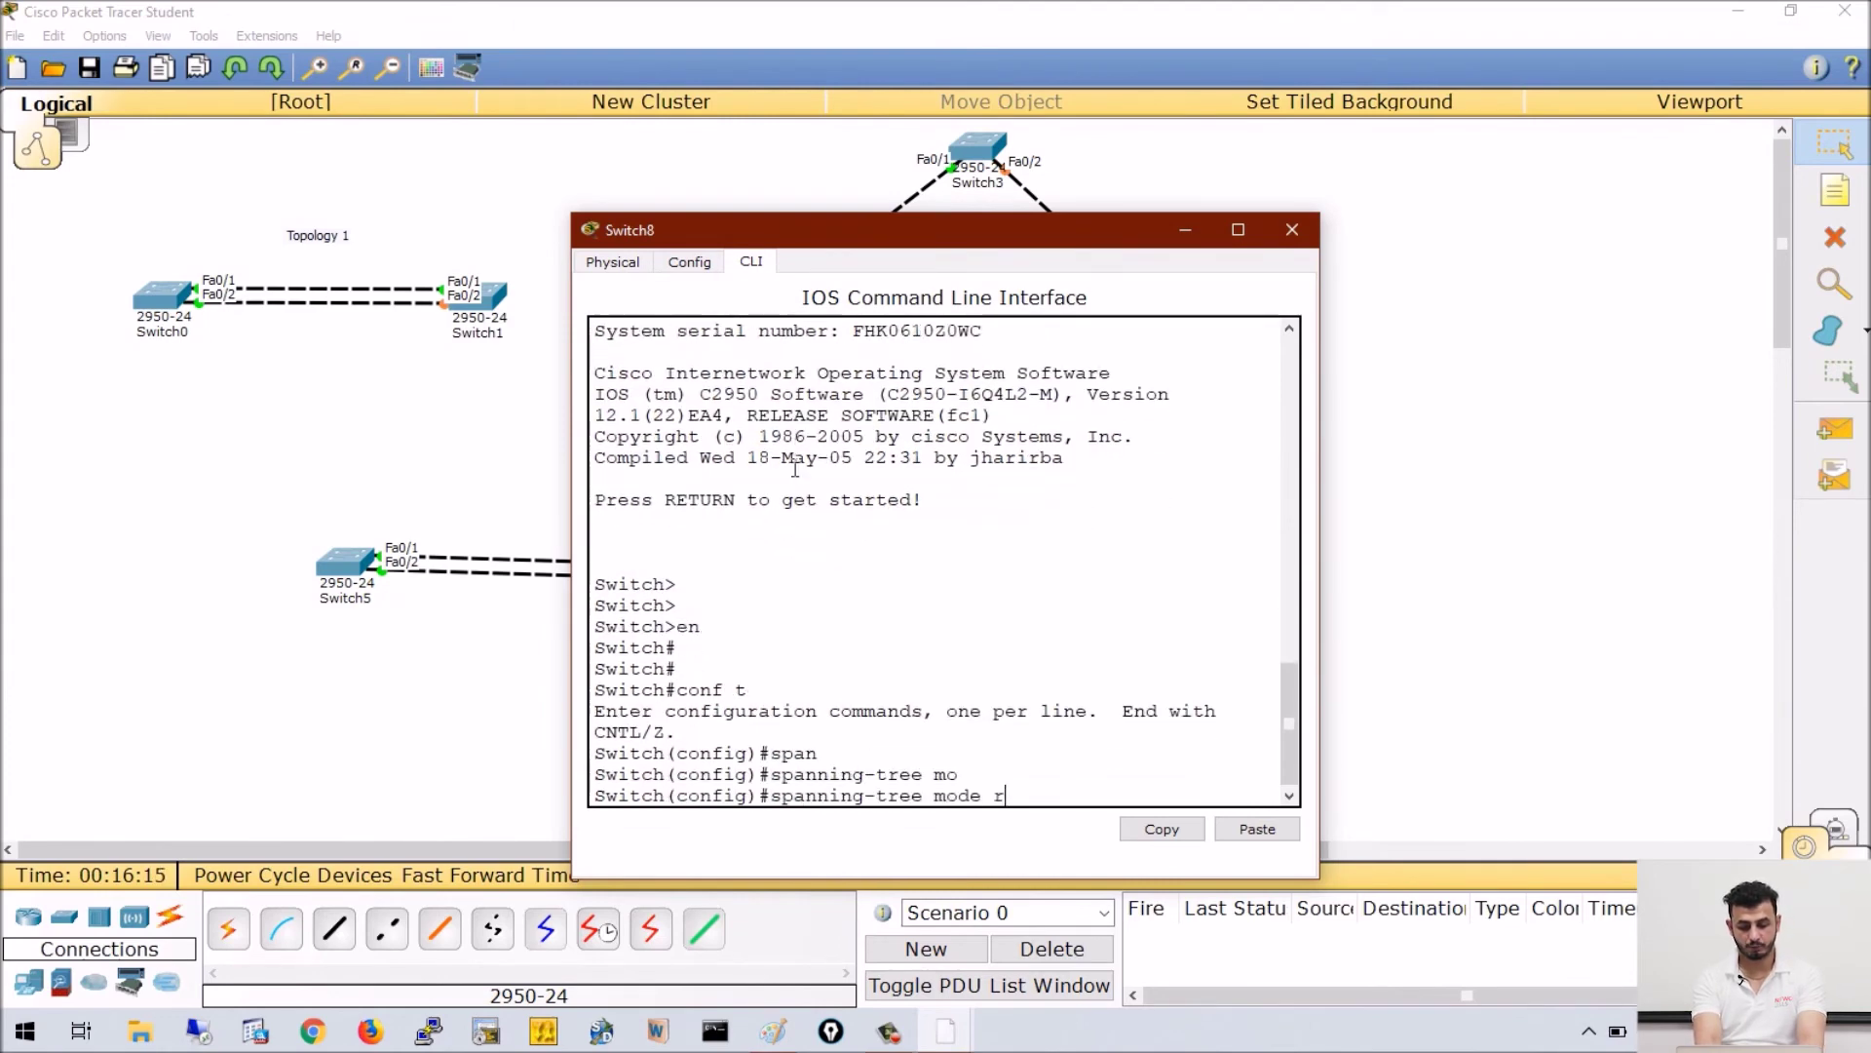
{"action": "key", "text": "Tab"}
{"action": "key", "text": "Return"}
{"action": "key", "text": "Return"}
{"action": "key", "text": "Return"}
{"action": "key", "text": "Return"}
{"action": "key", "text": "Return"}
{"action": "key", "text": "Return"}
{"action": "key", "text": "Return"}
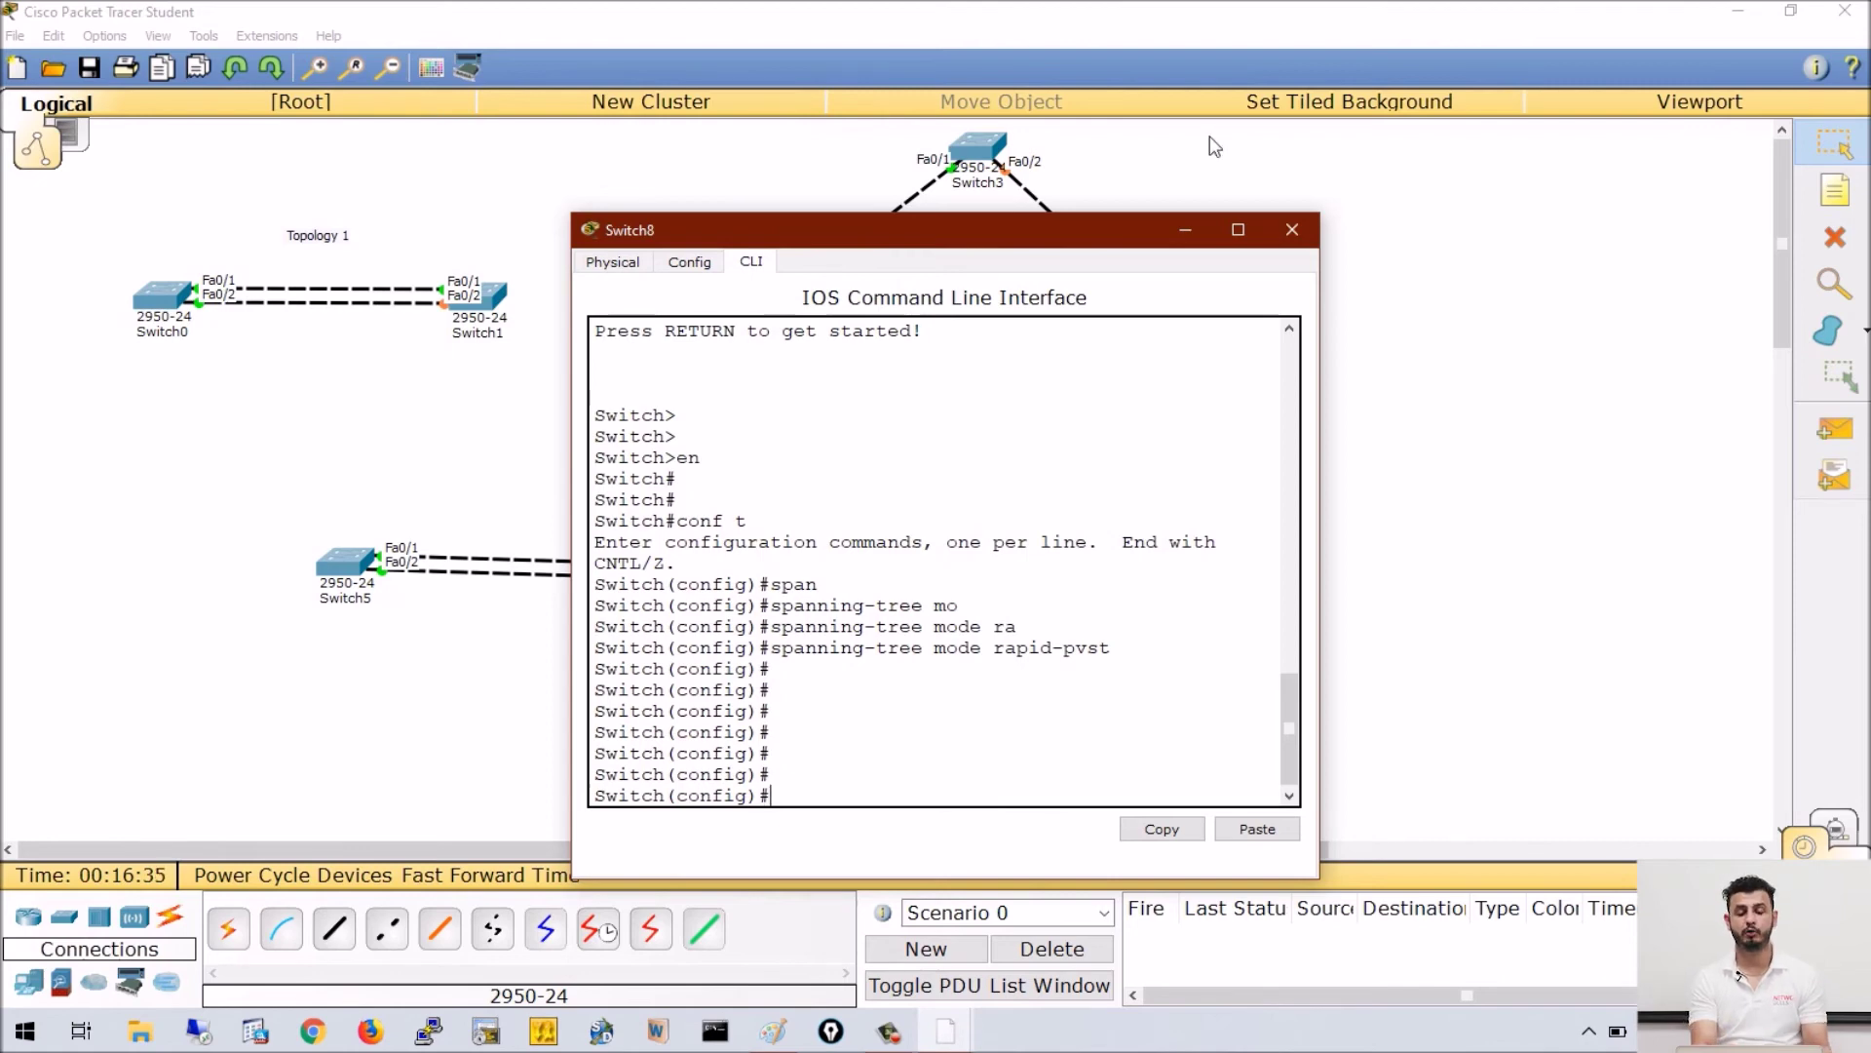
{"action": "left_click", "coordinate": [1183, 207]}
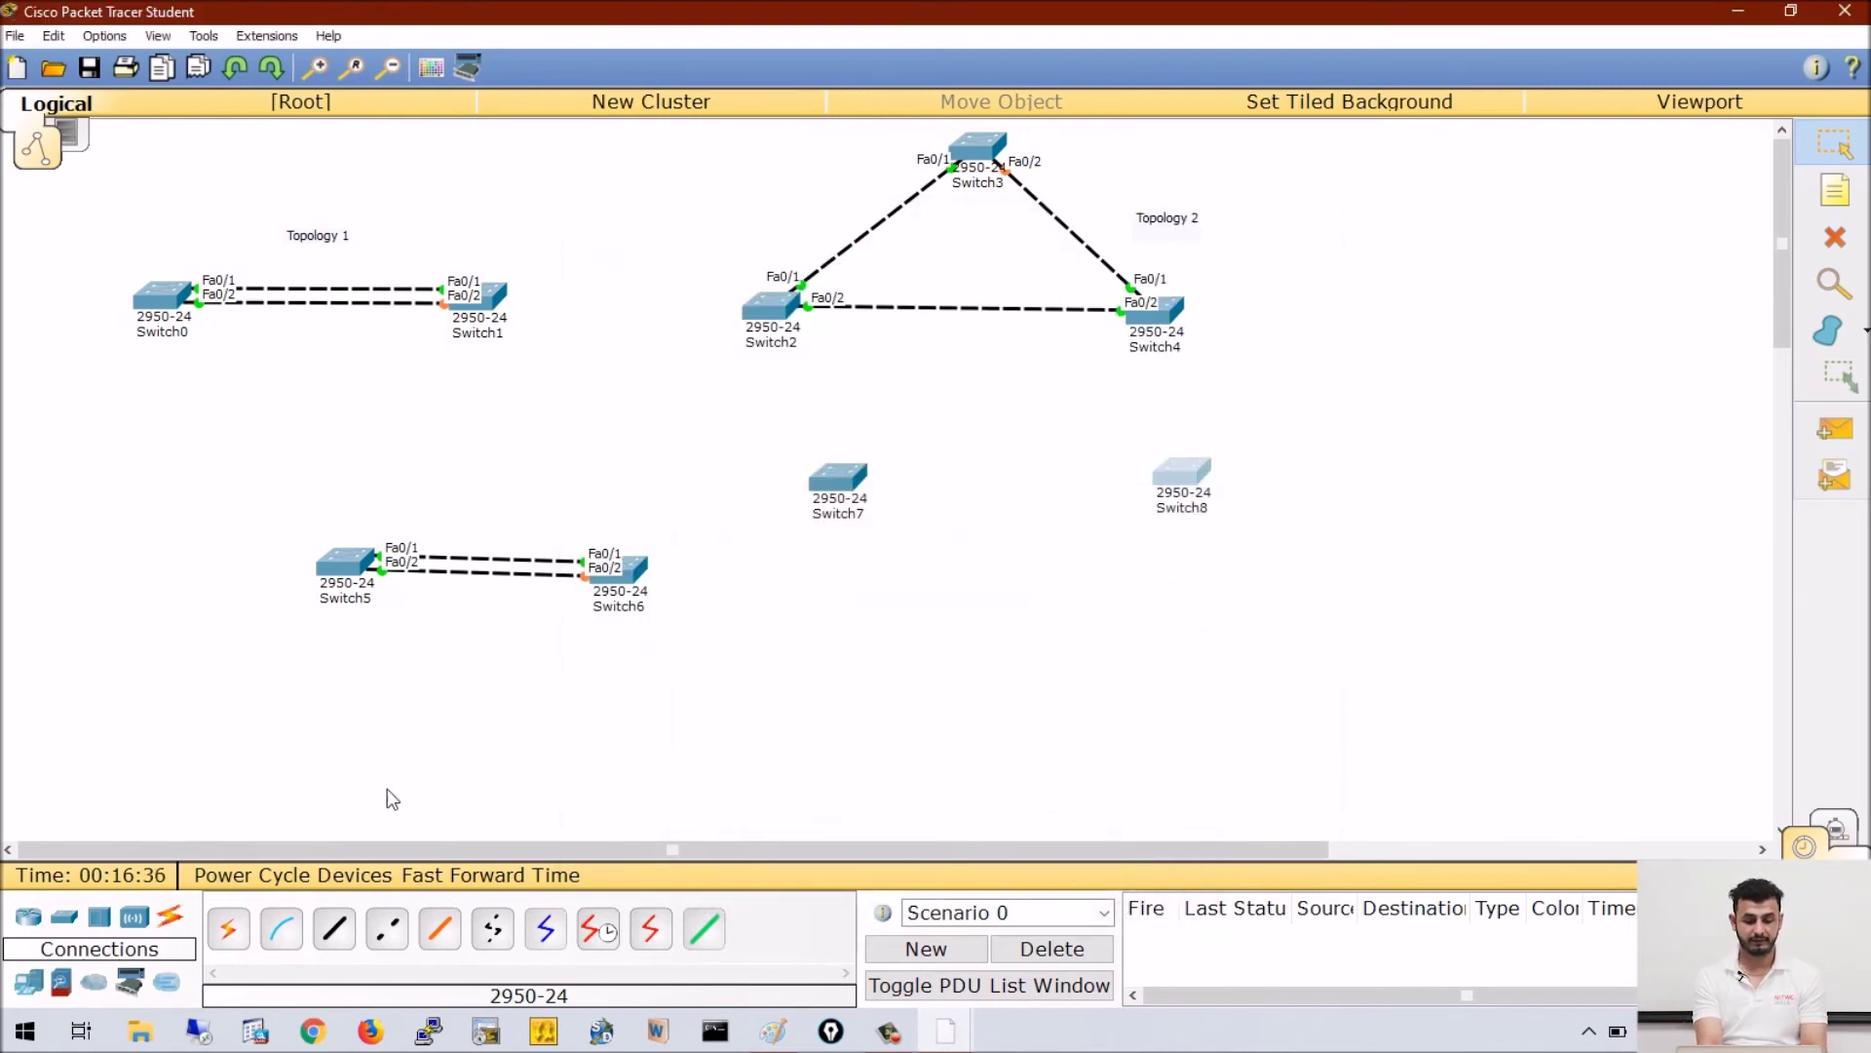
- Connect Switch7 and Switch8 with two parallel links using the automatic connection type
{"action": "left_click", "coordinate": [228, 928]}
{"action": "left_click", "coordinate": [838, 478]}
{"action": "left_click", "coordinate": [1204, 466]}
{"action": "left_click", "coordinate": [228, 928]}
{"action": "left_click", "coordinate": [837, 480]}
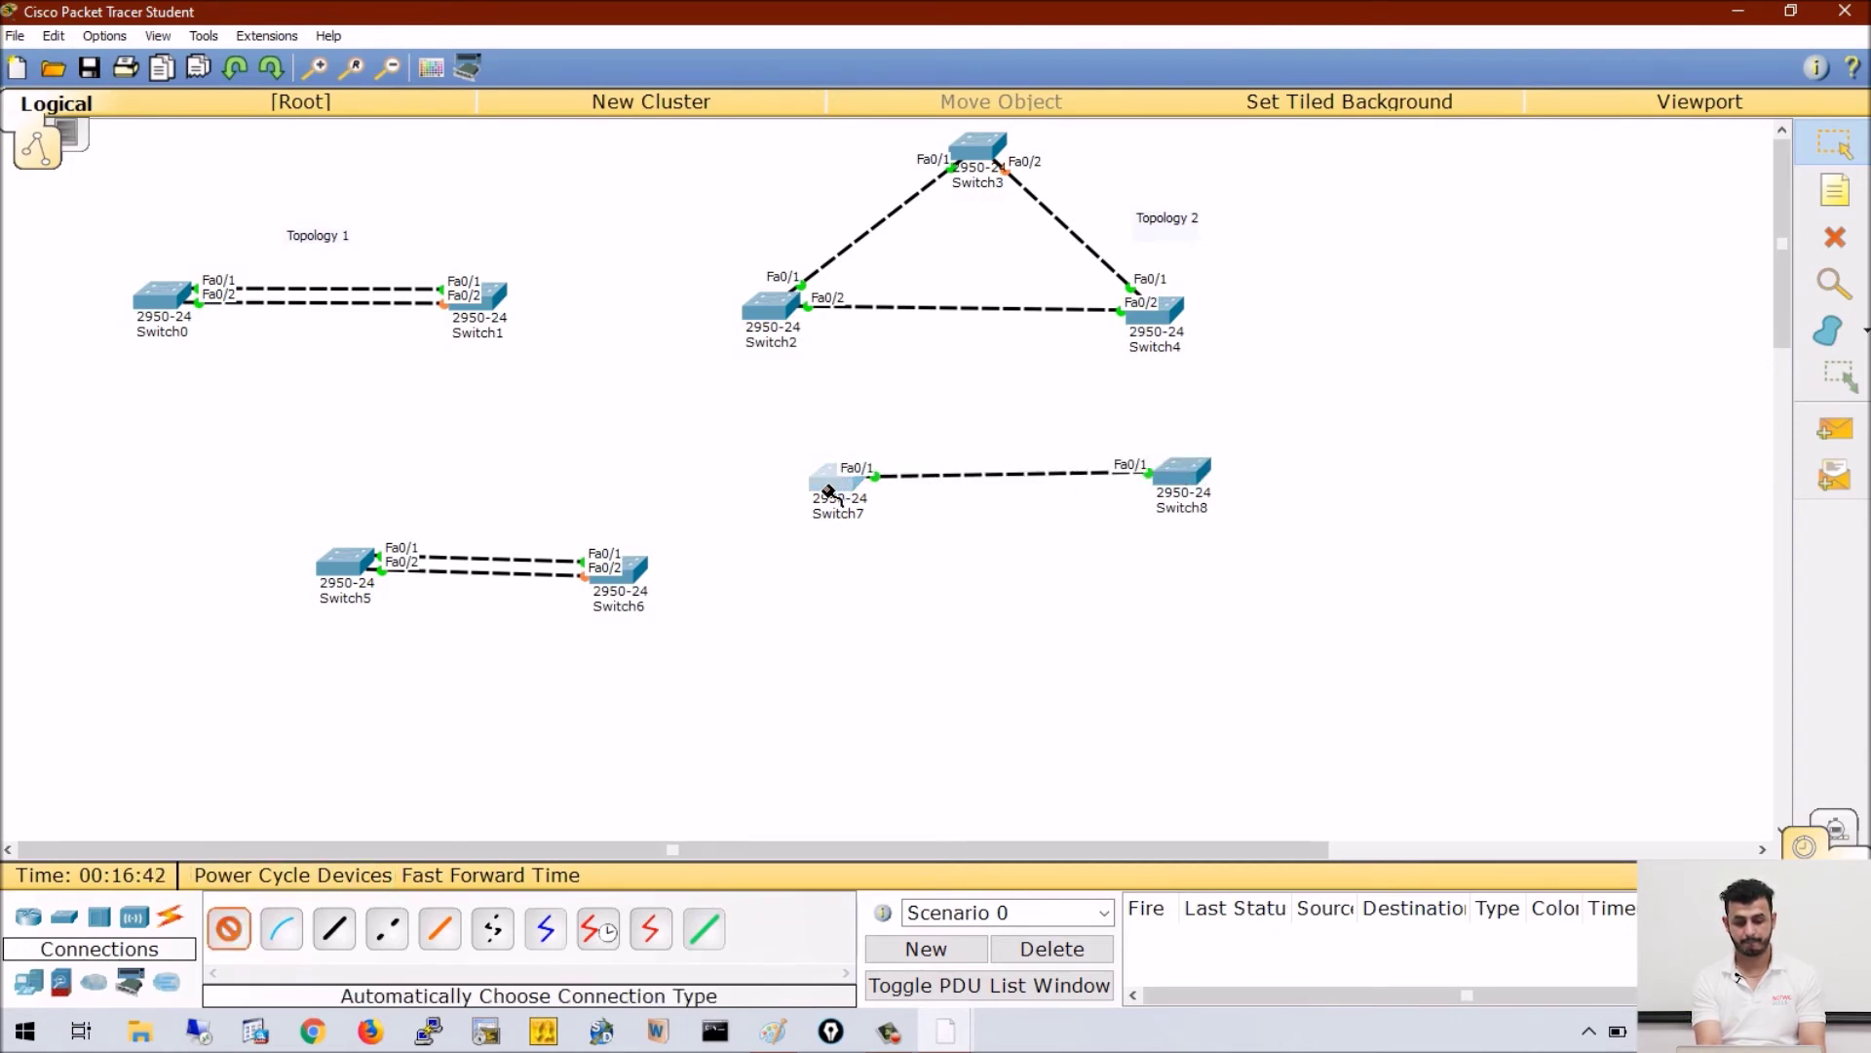
{"action": "left_click", "coordinate": [1170, 487]}
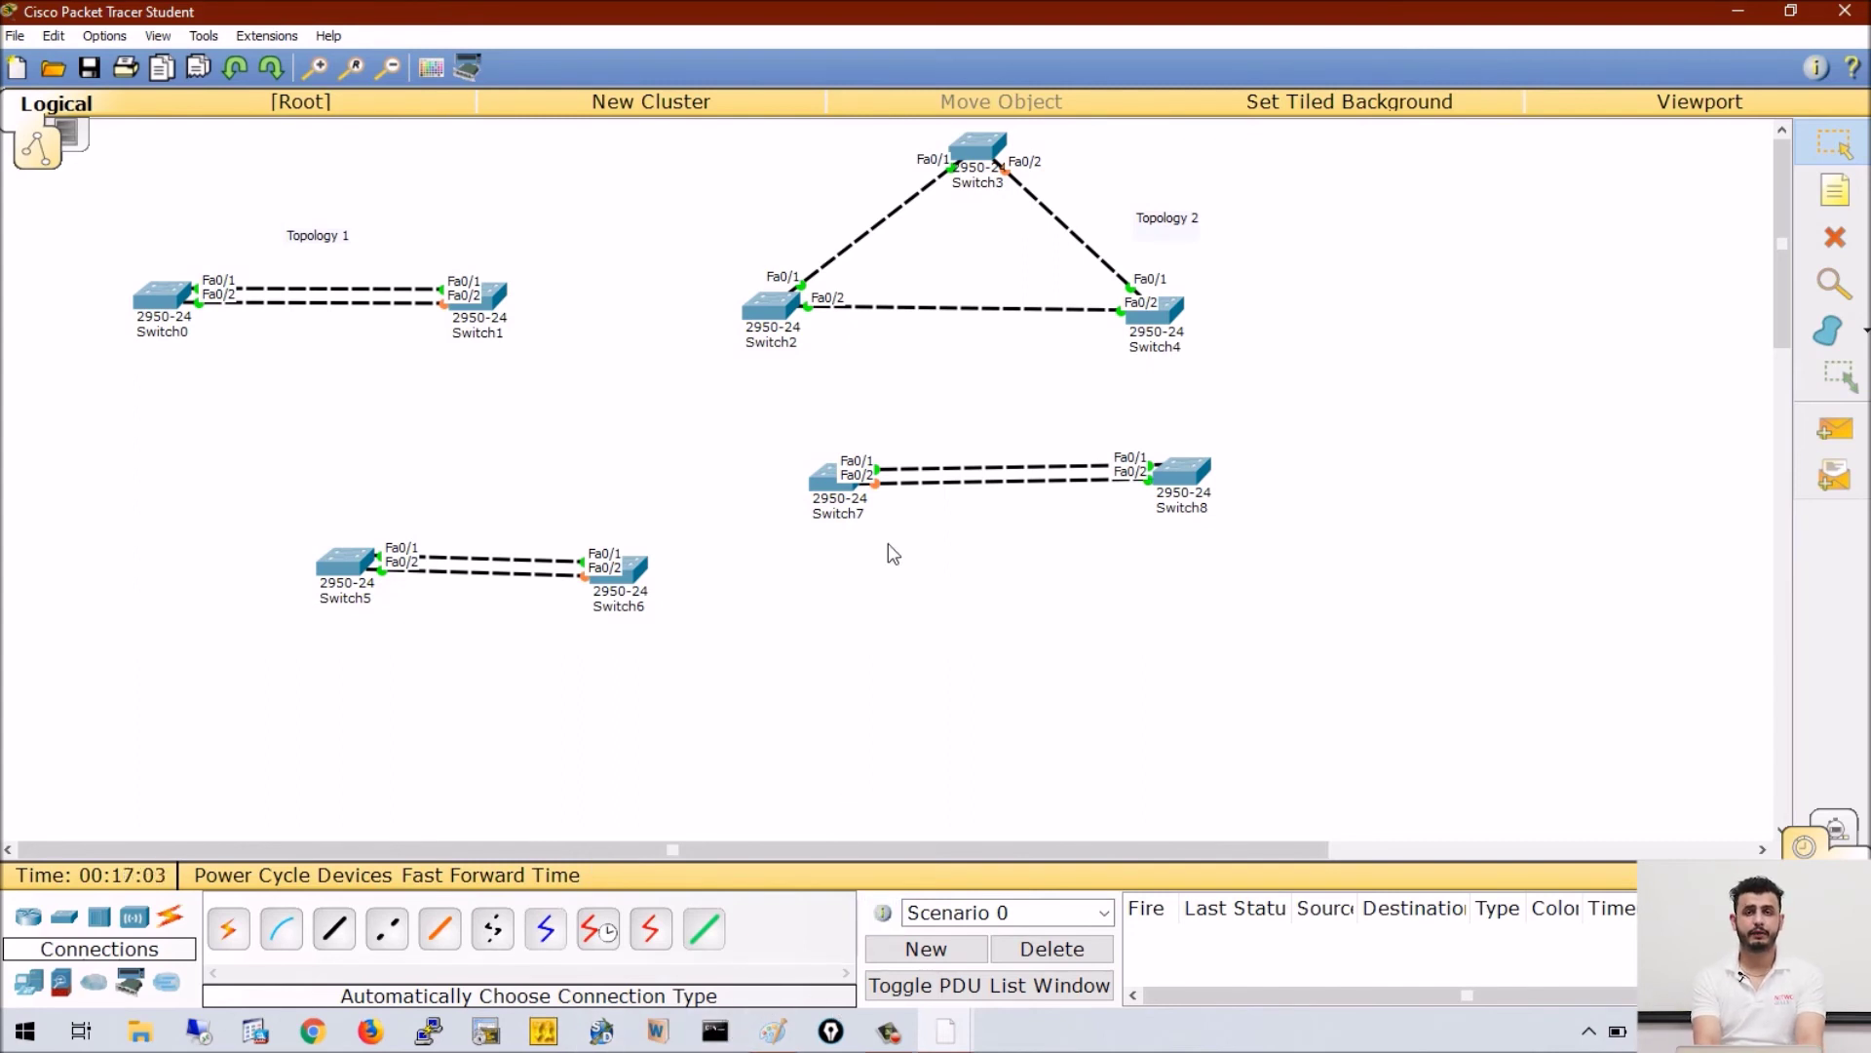
- Switch to Paint and add the line "How you will enable portfast?" below the convergence time note
{"action": "left_click", "coordinate": [775, 1032]}
{"action": "key", "text": "Return"}
{"action": "type", "text": "H"}
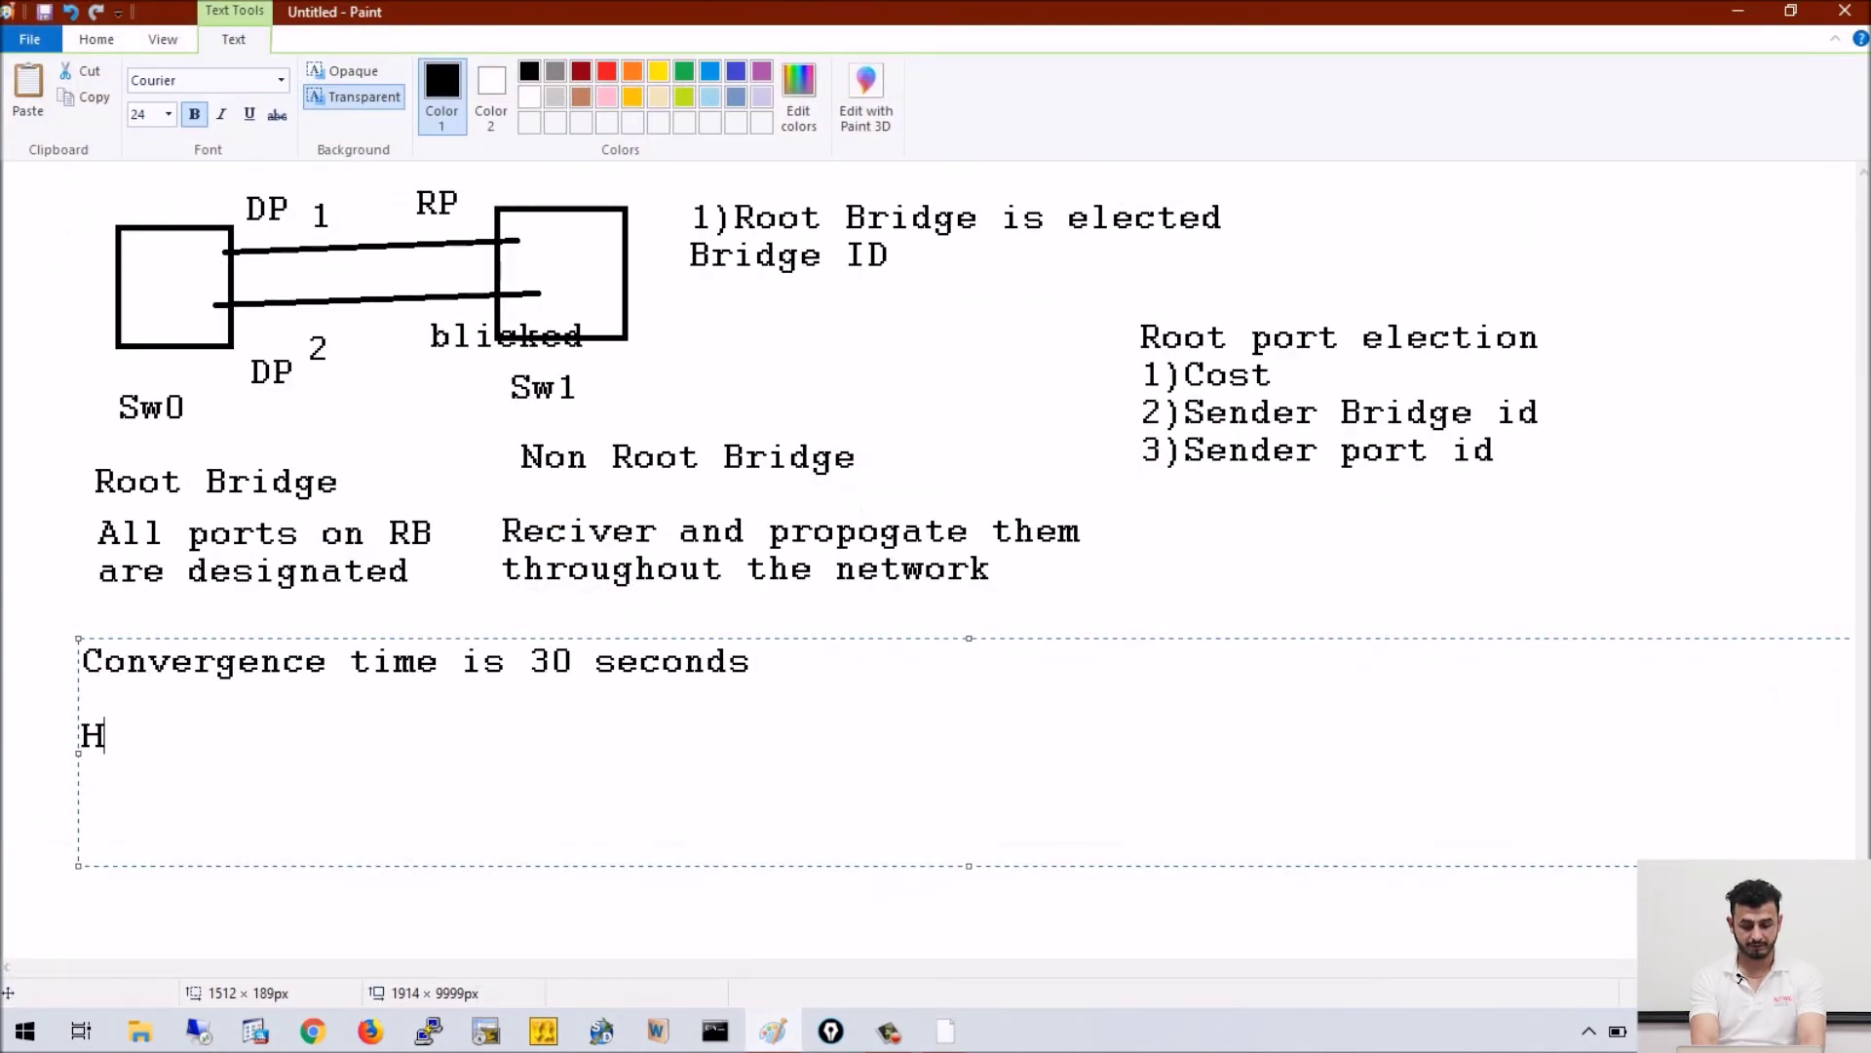
{"action": "type", "text": "ow you will enbale"}
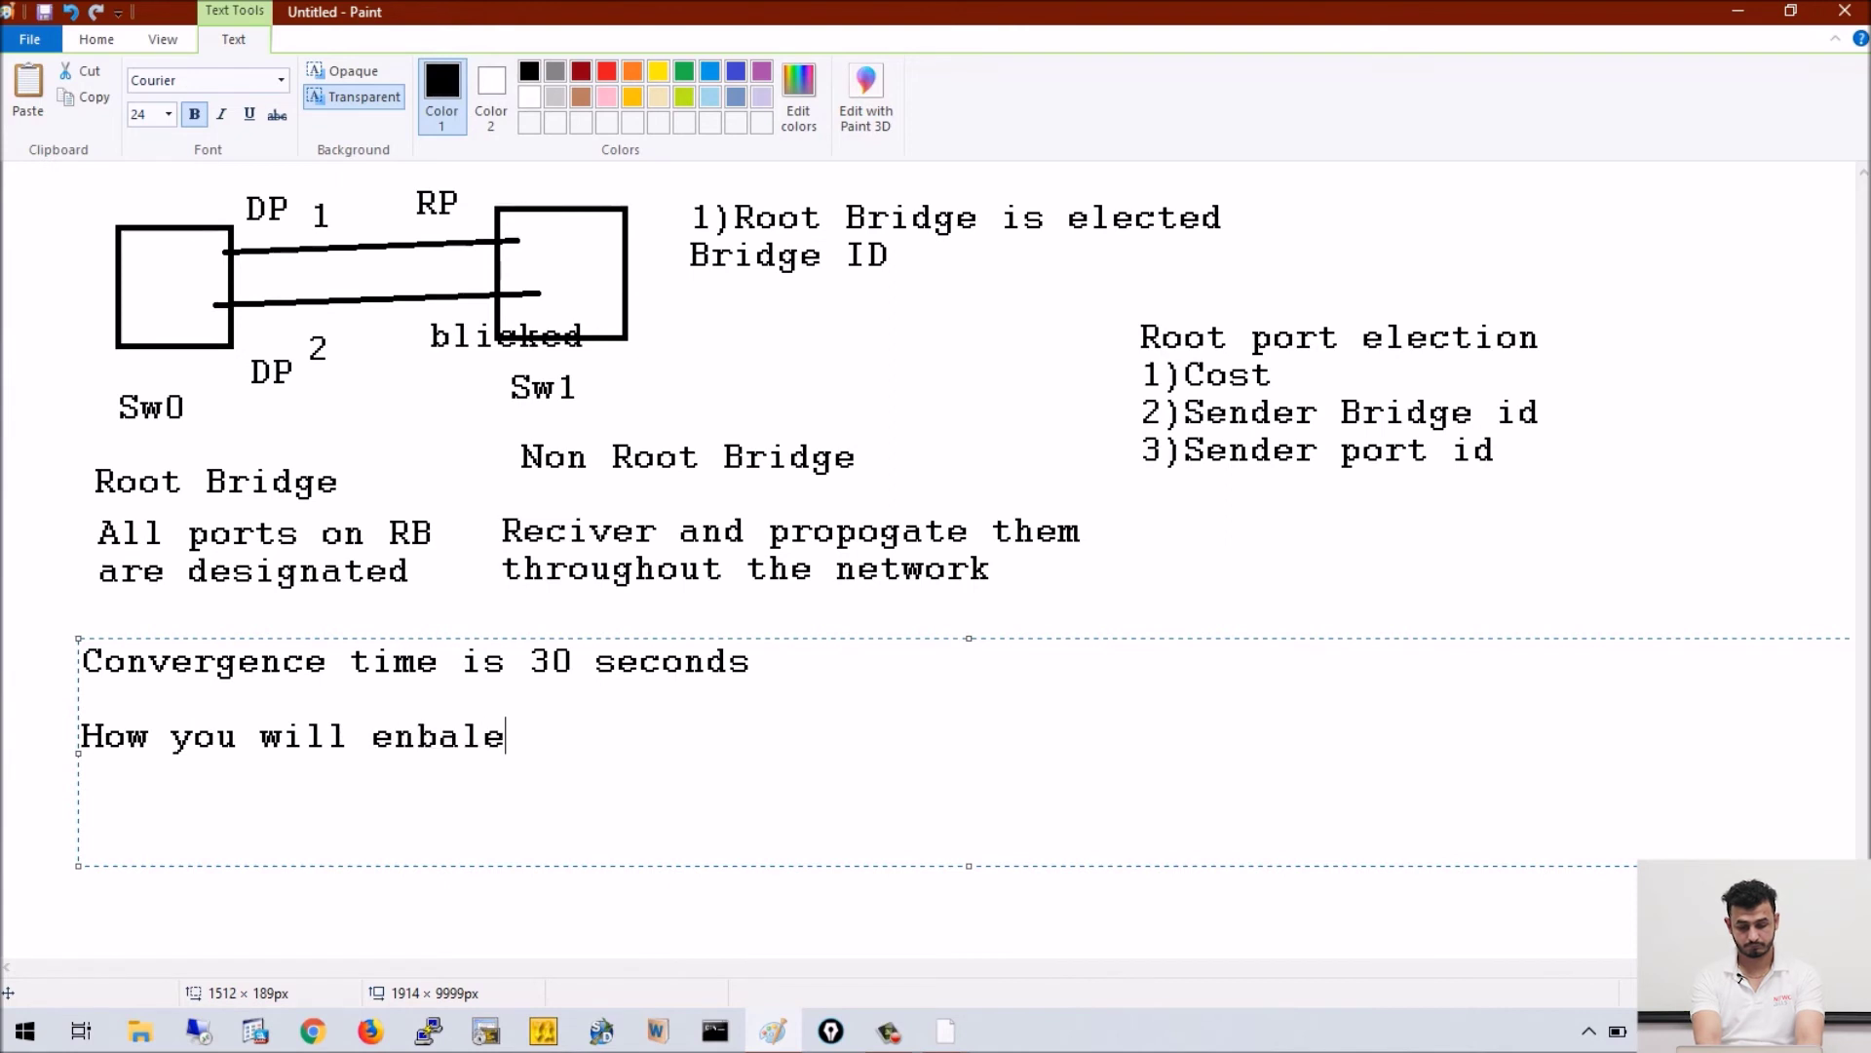
{"action": "key", "text": "BackSpace"}
{"action": "key", "text": "BackSpace"}
{"action": "key", "text": "BackSpace"}
{"action": "key", "text": "BackSpace"}
{"action": "type", "text": "ab"}
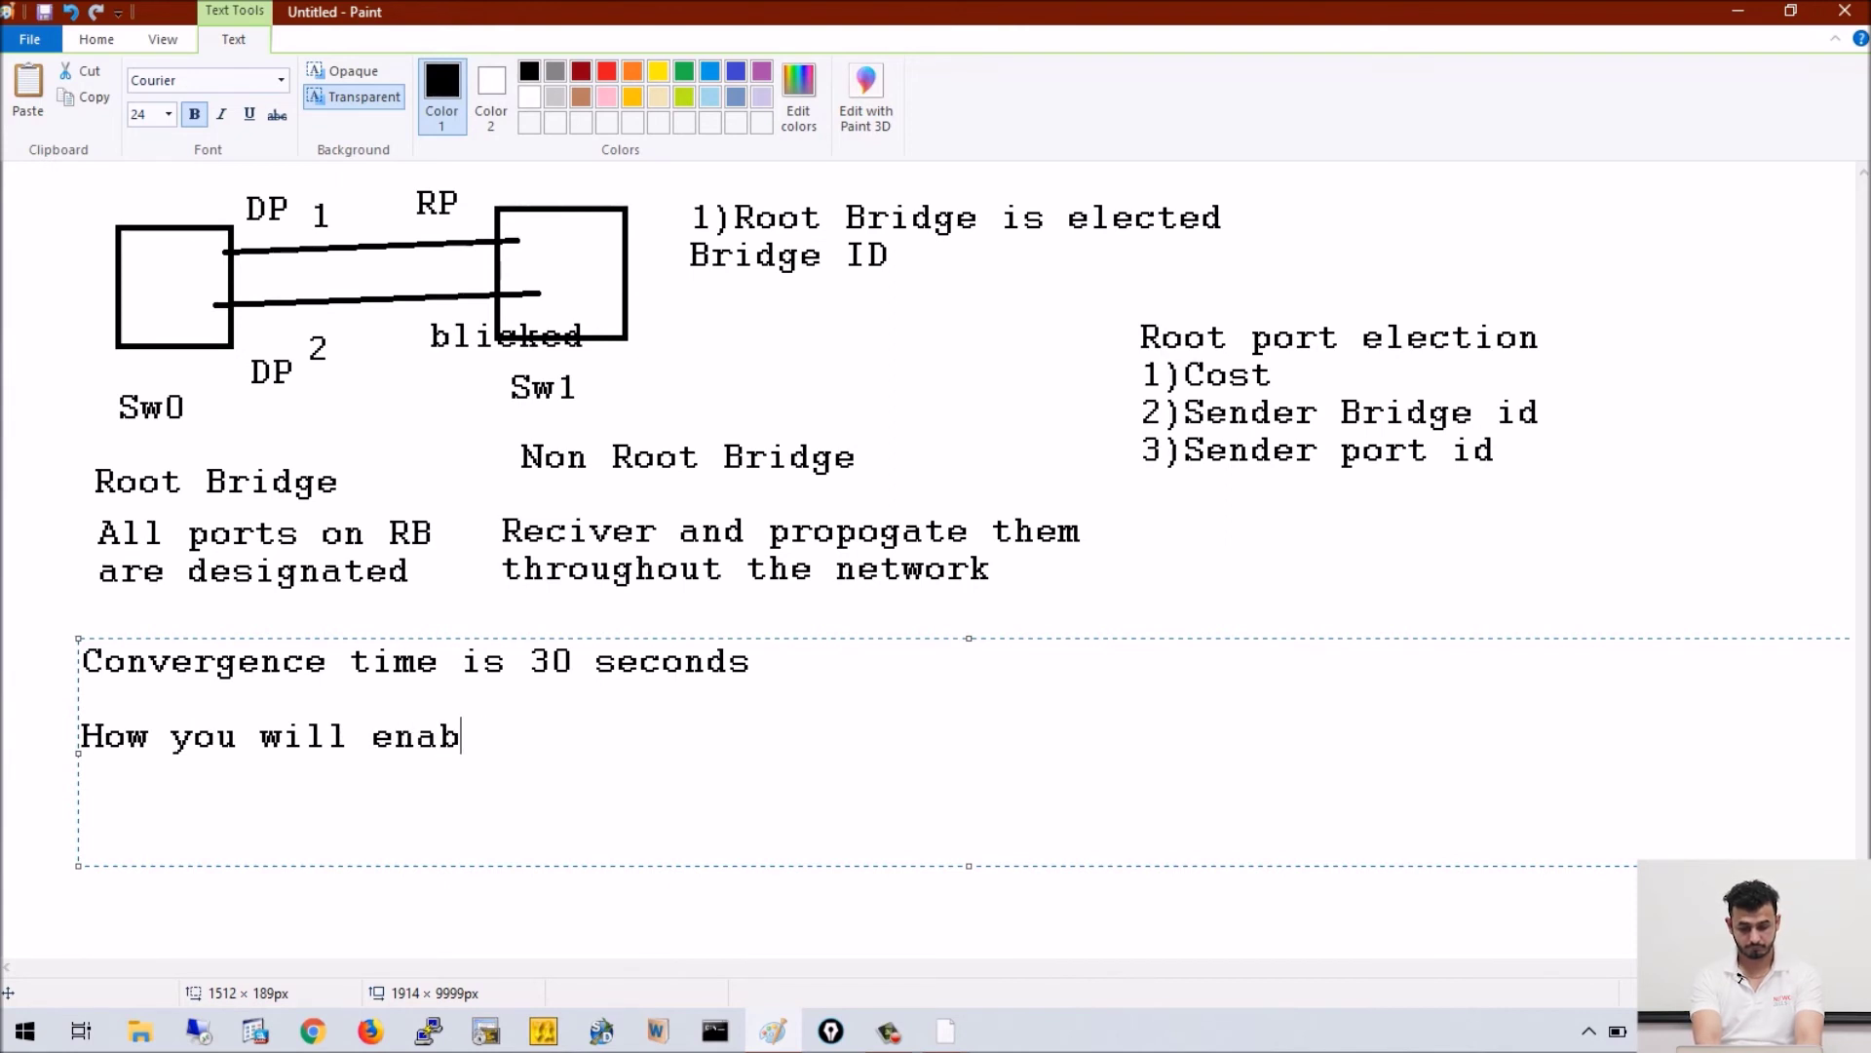
{"action": "type", "text": "le portfast?"}
{"action": "key", "text": "Return"}
{"action": "type", "text": "1)"}
{"action": "key", "text": "BackSpace"}
{"action": "key", "text": "BackSpace"}
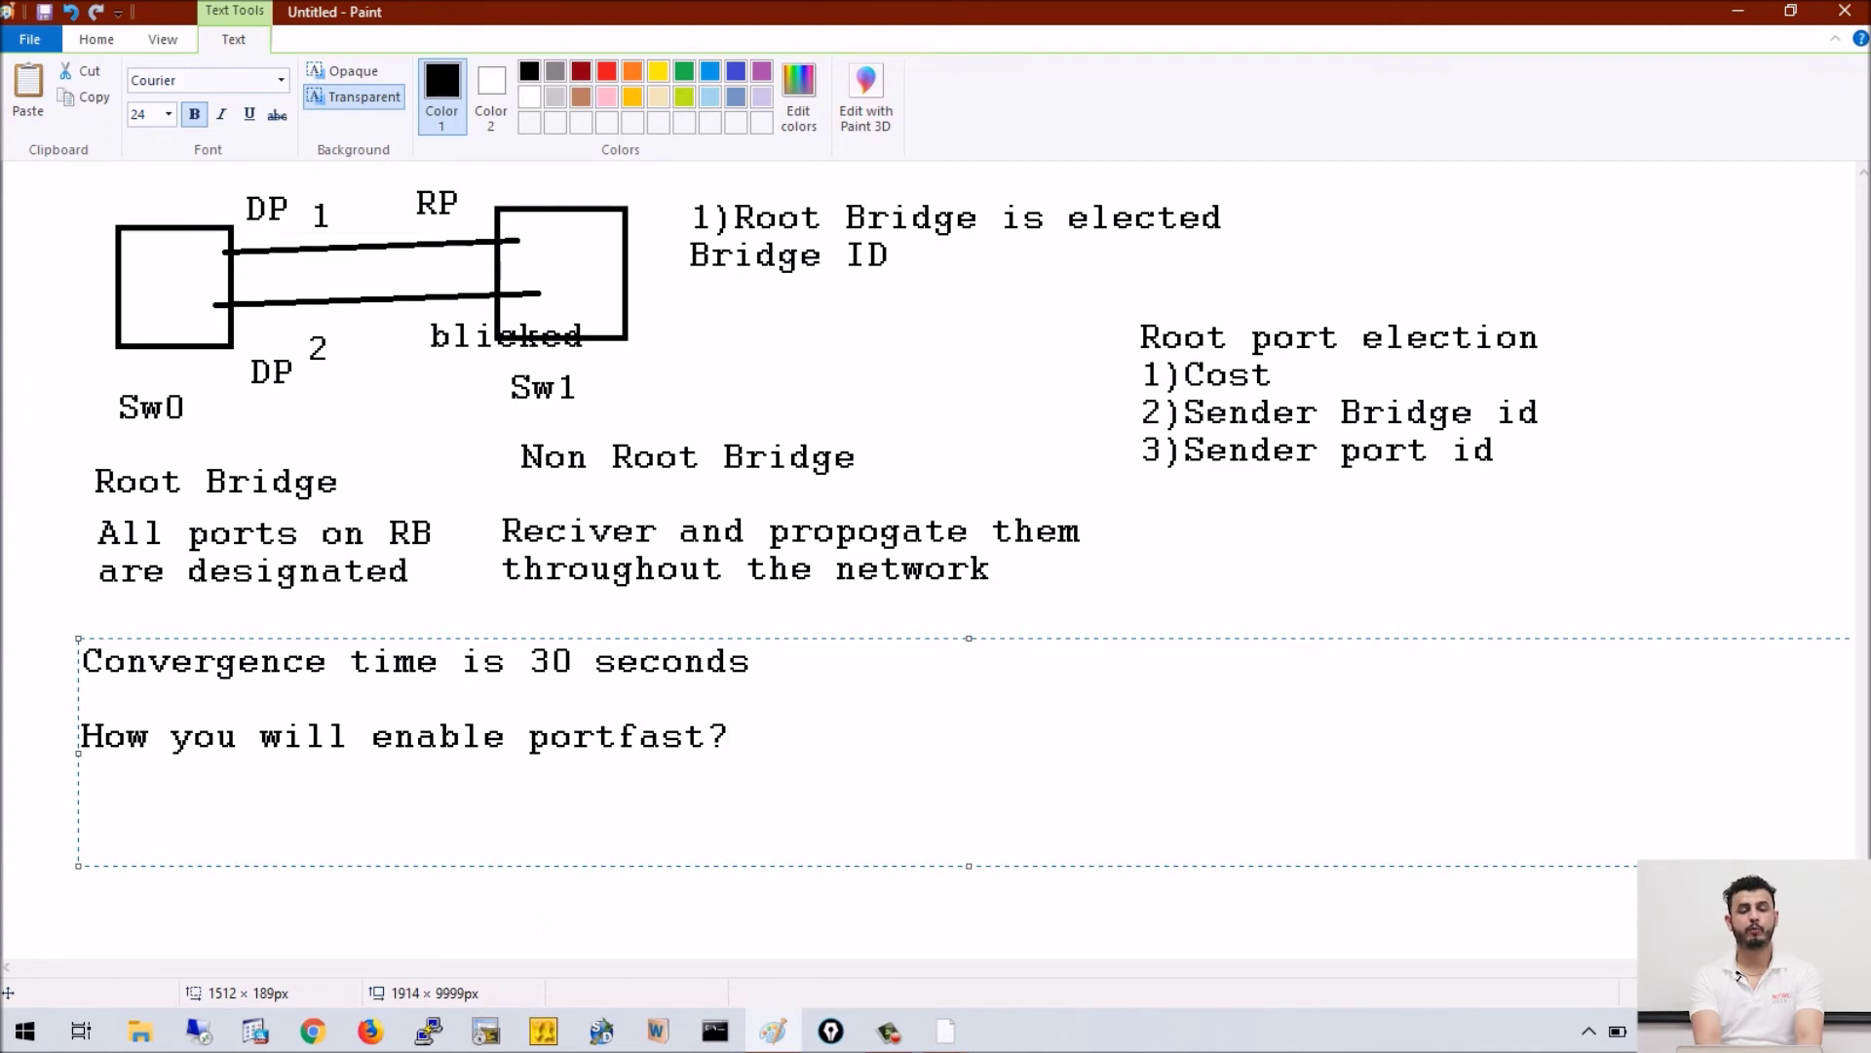
- Add the lines "Gloablly" and "spanning portfast default" under the portfast question
{"action": "type", "text": "Gloablly"}
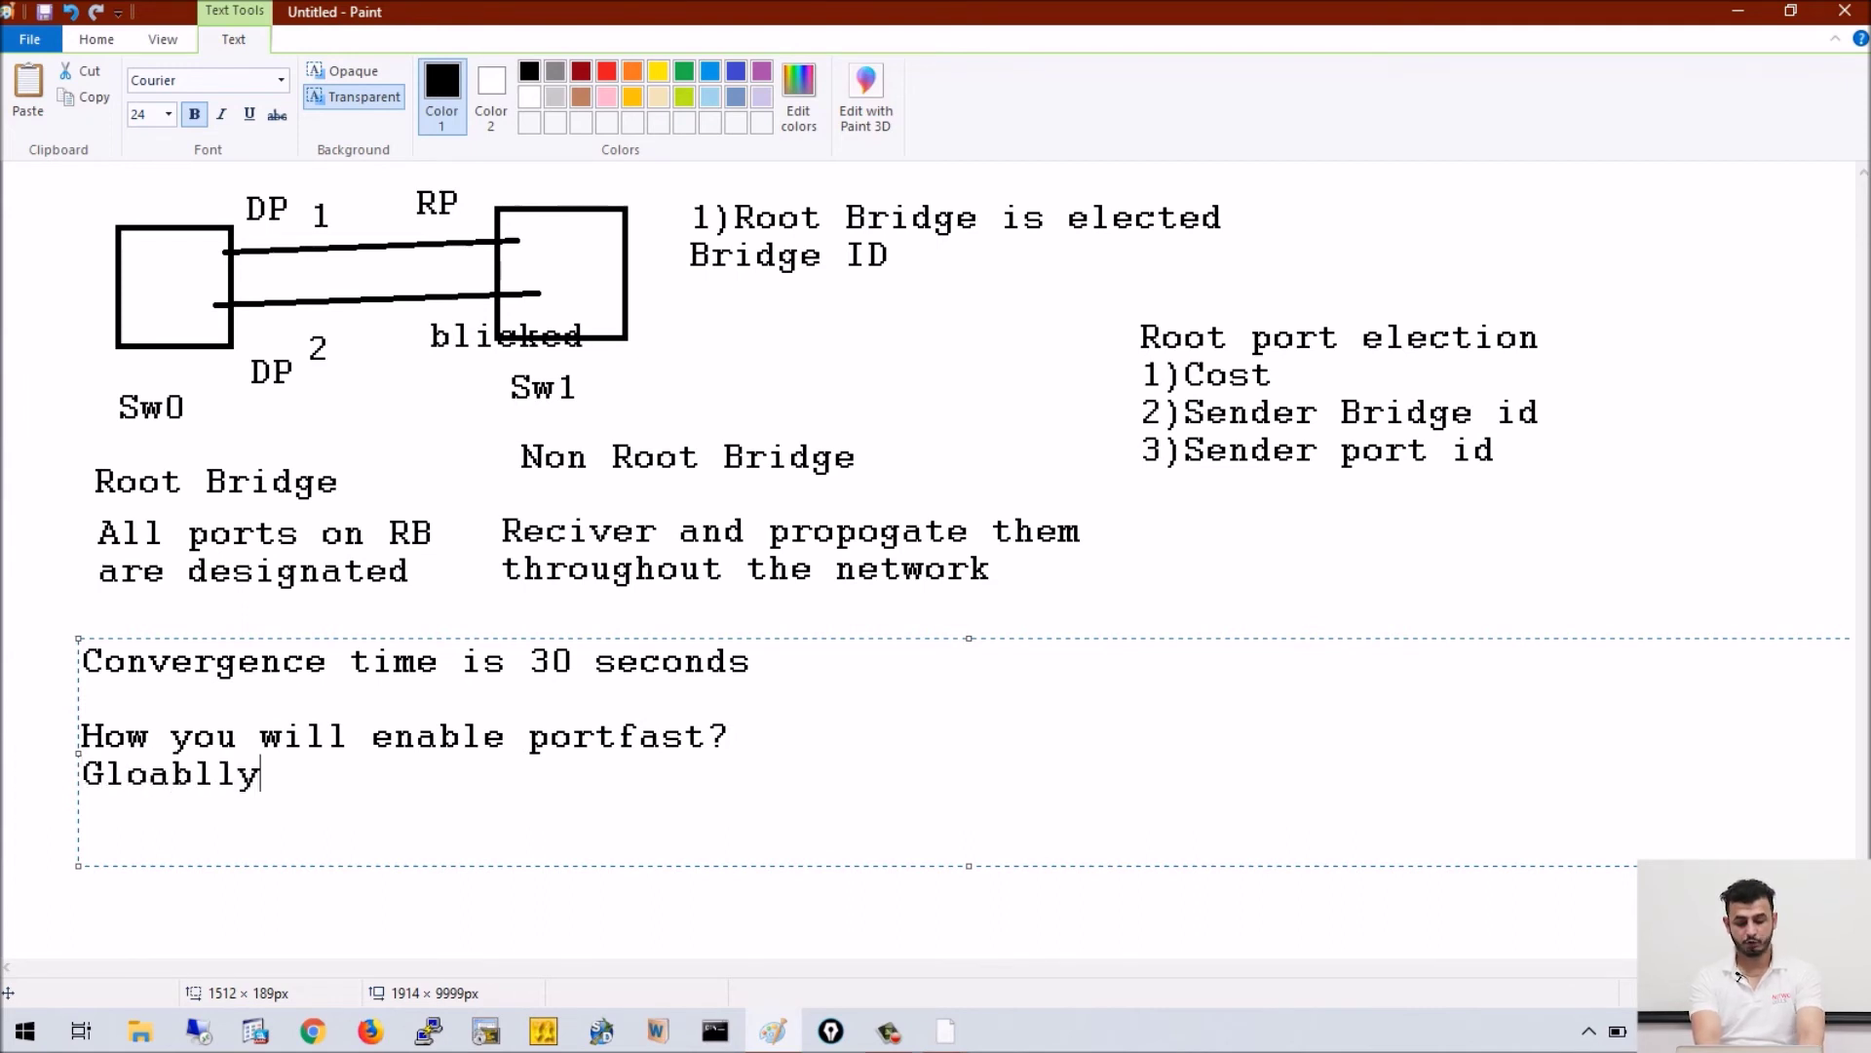
{"action": "key", "text": "Return"}
{"action": "type", "text": "spa"}
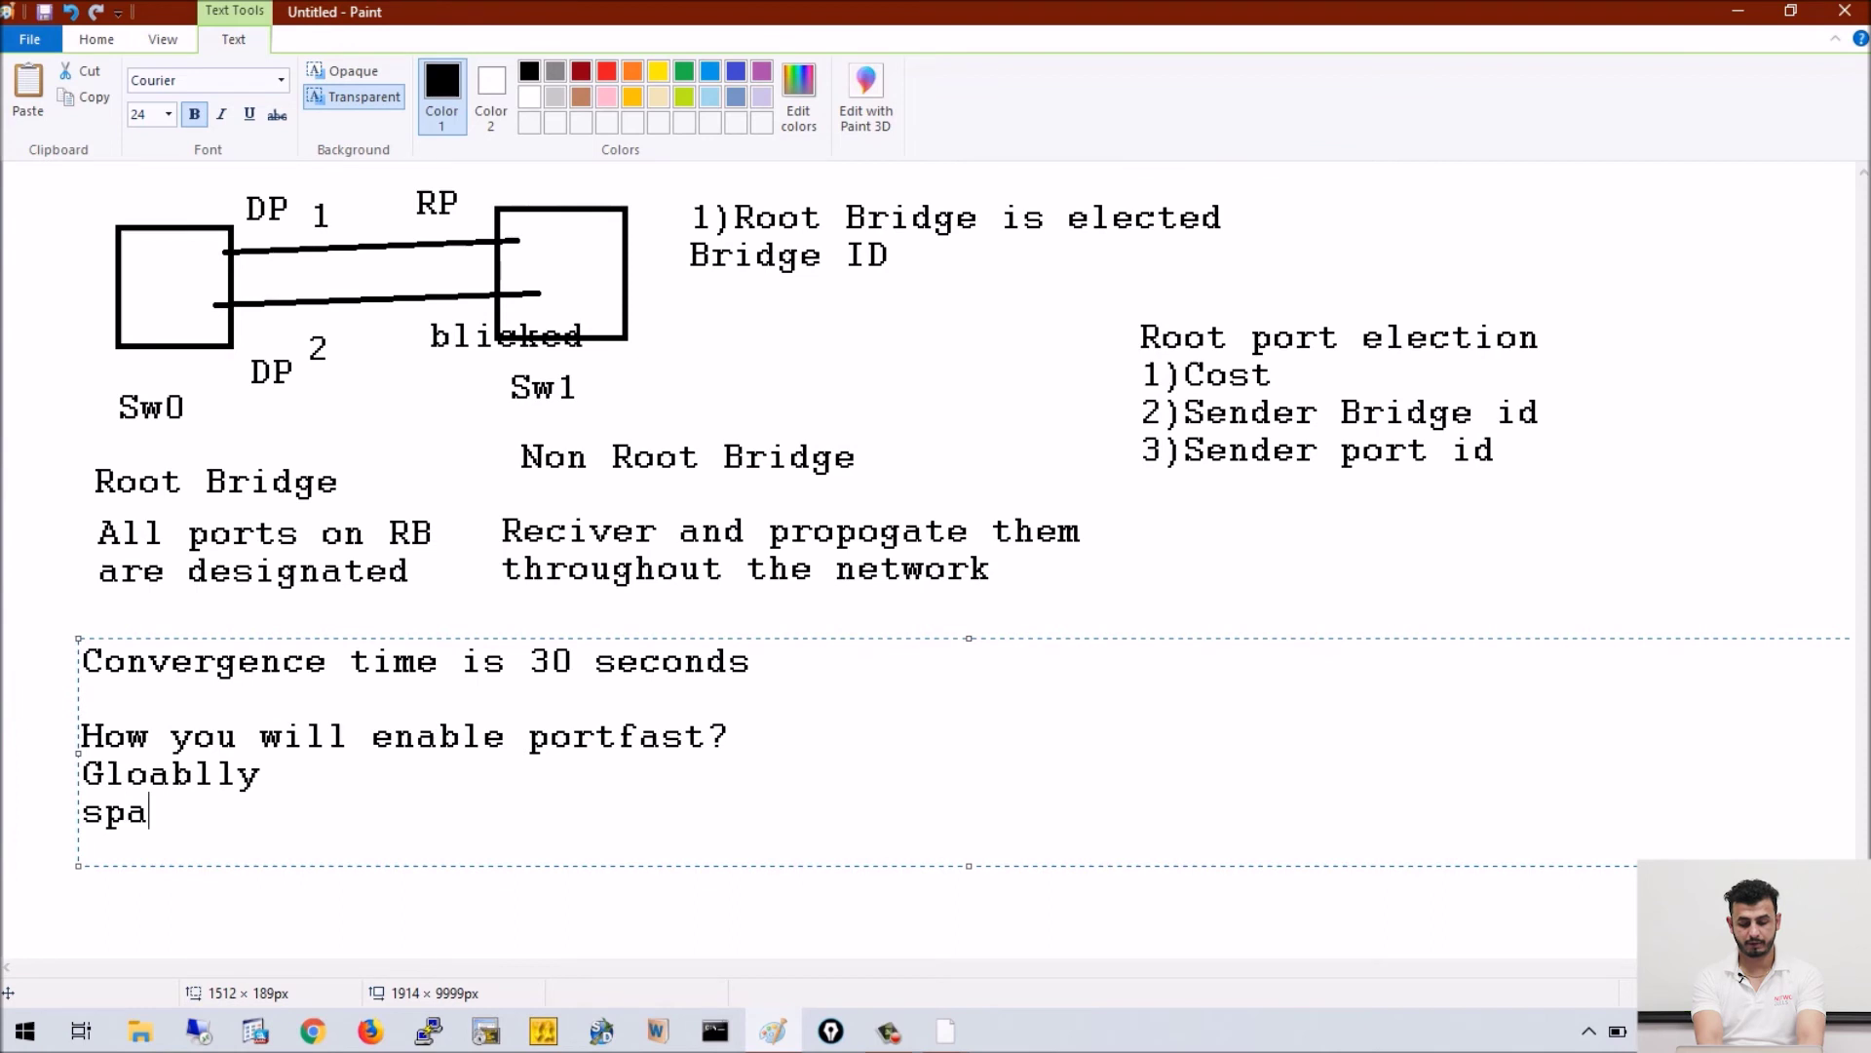
{"action": "type", "text": "nning por"}
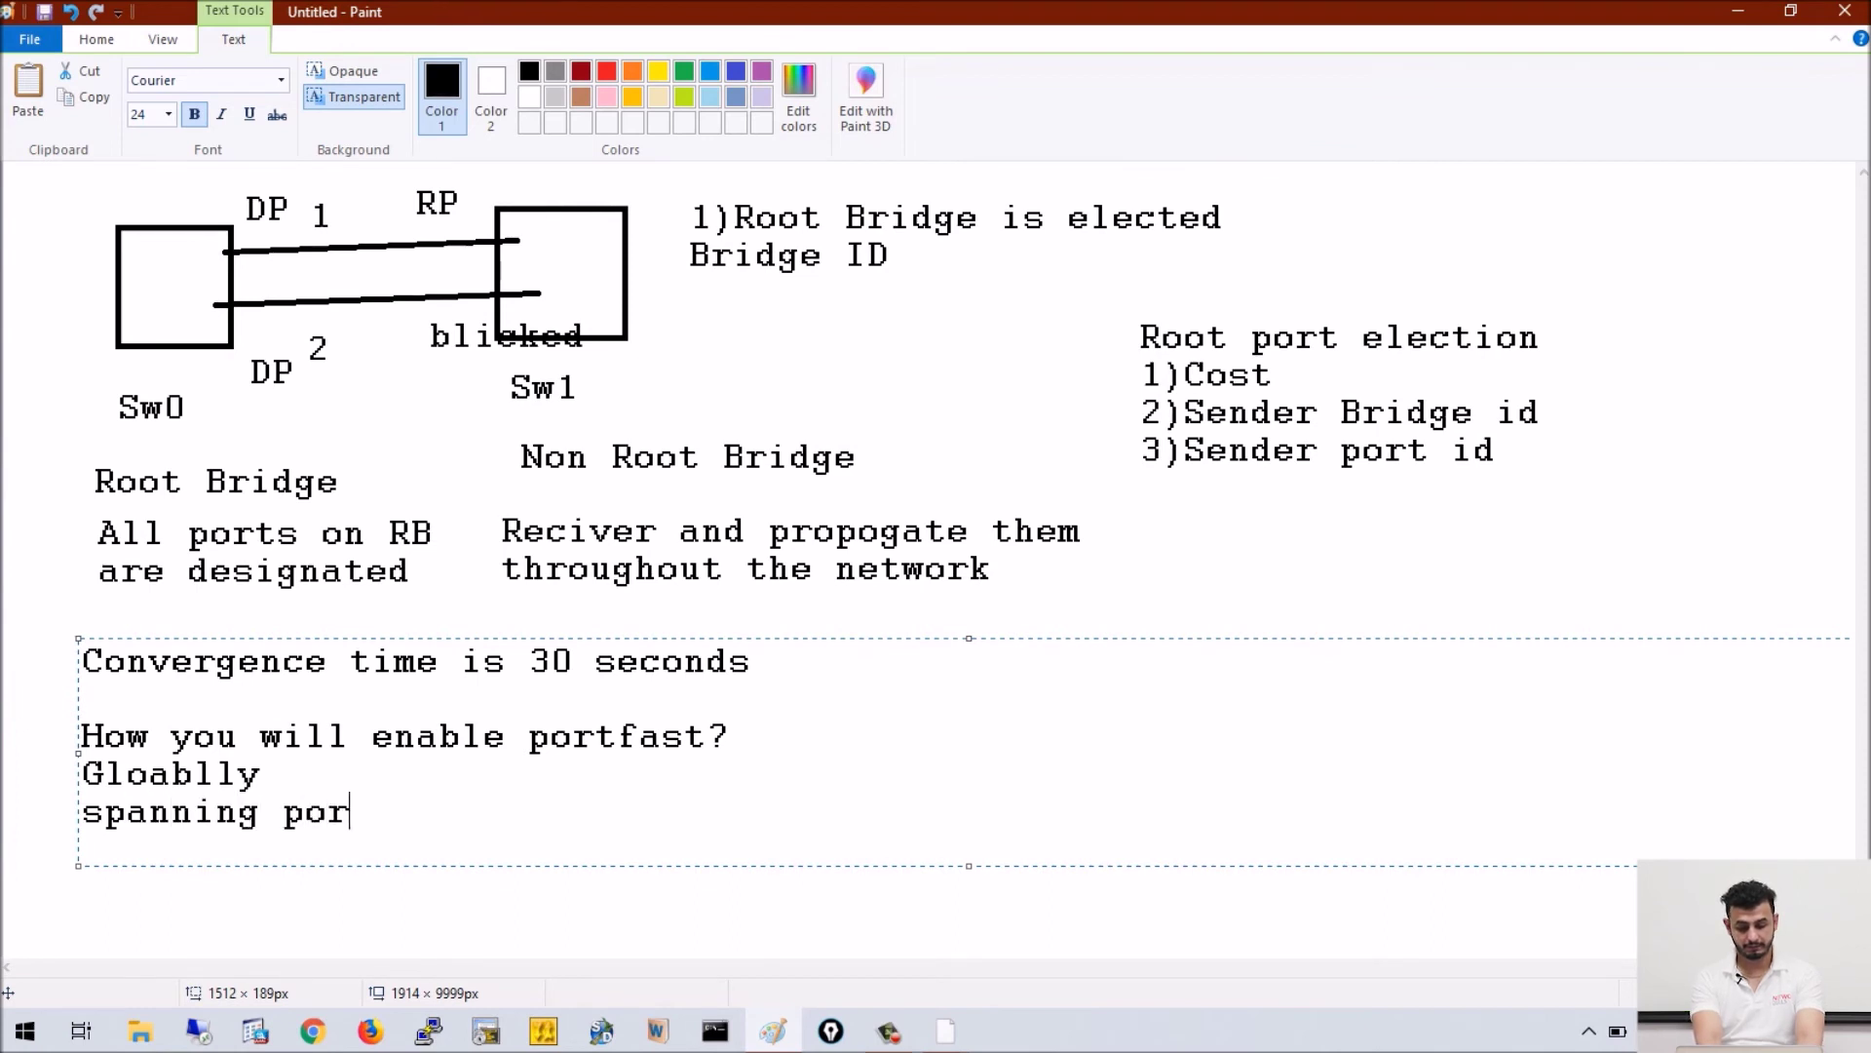
{"action": "type", "text": "tfast default"}
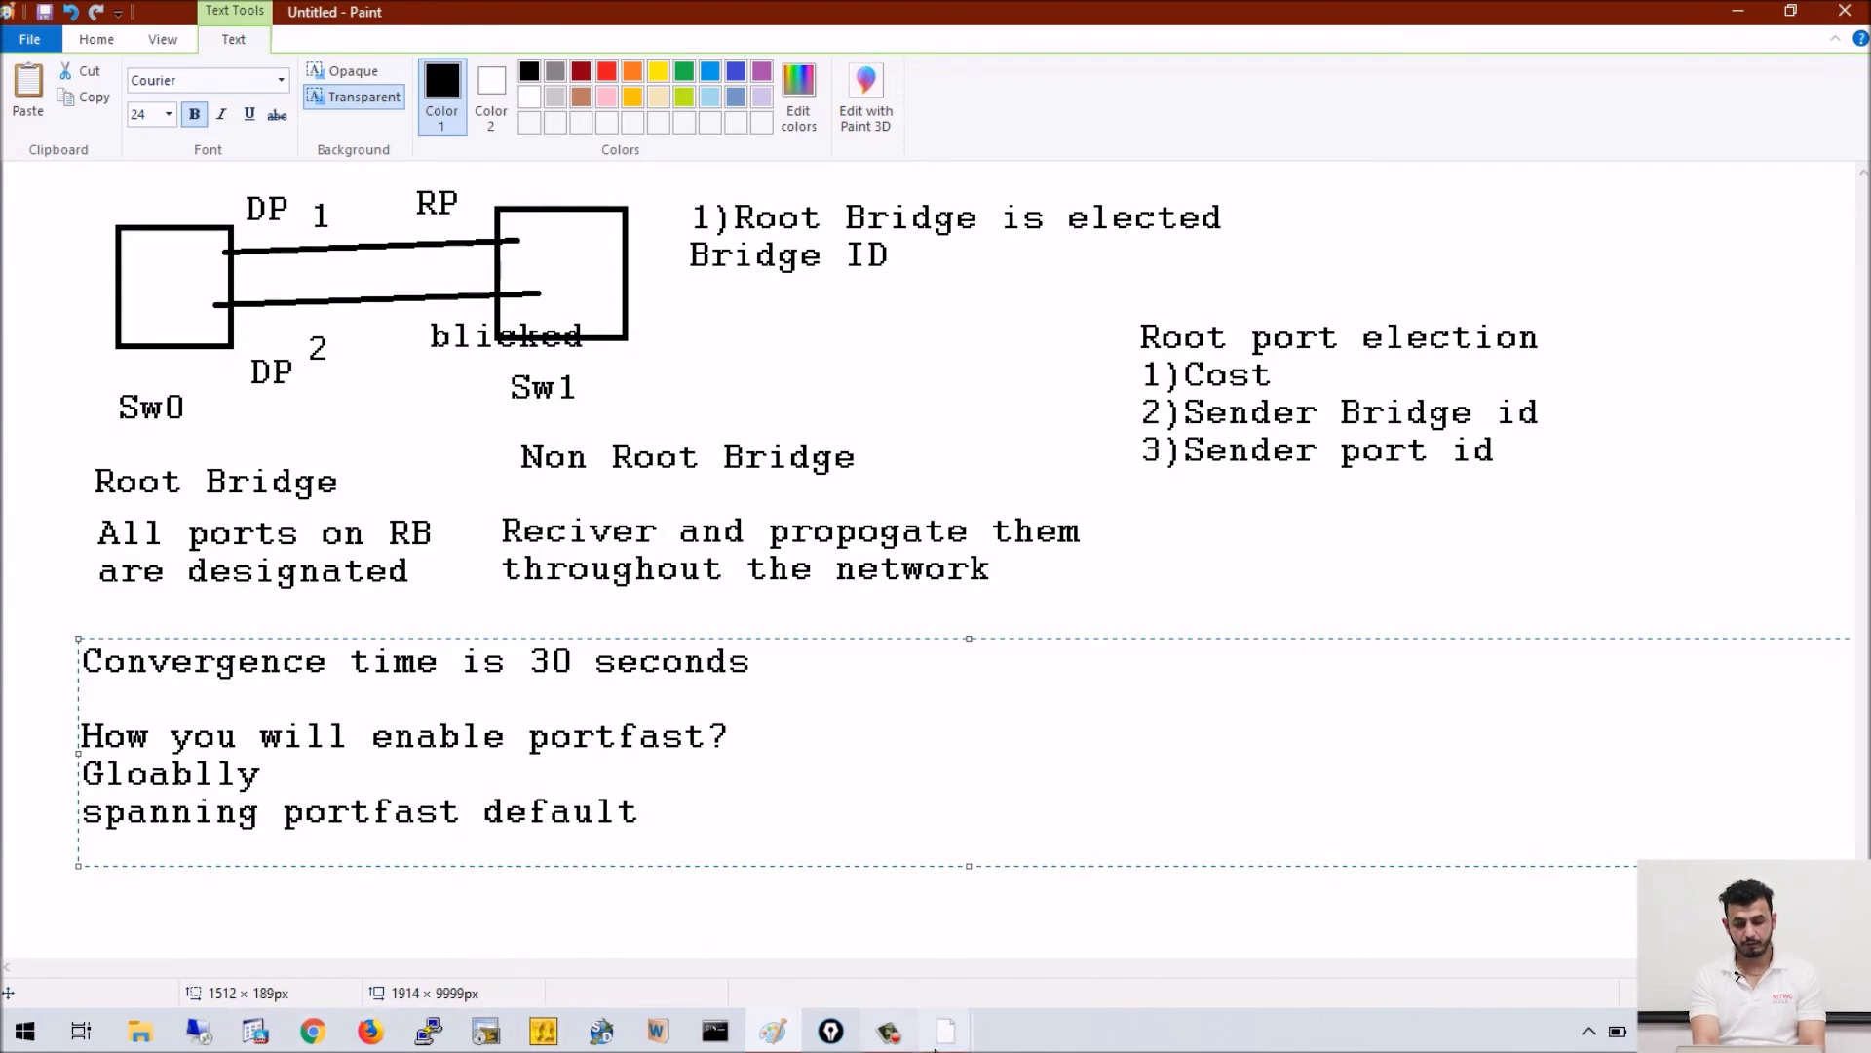
- Switch to Switch7's command line window in Packet Tracer and widen it
{"action": "left_click", "coordinate": [889, 1031]}
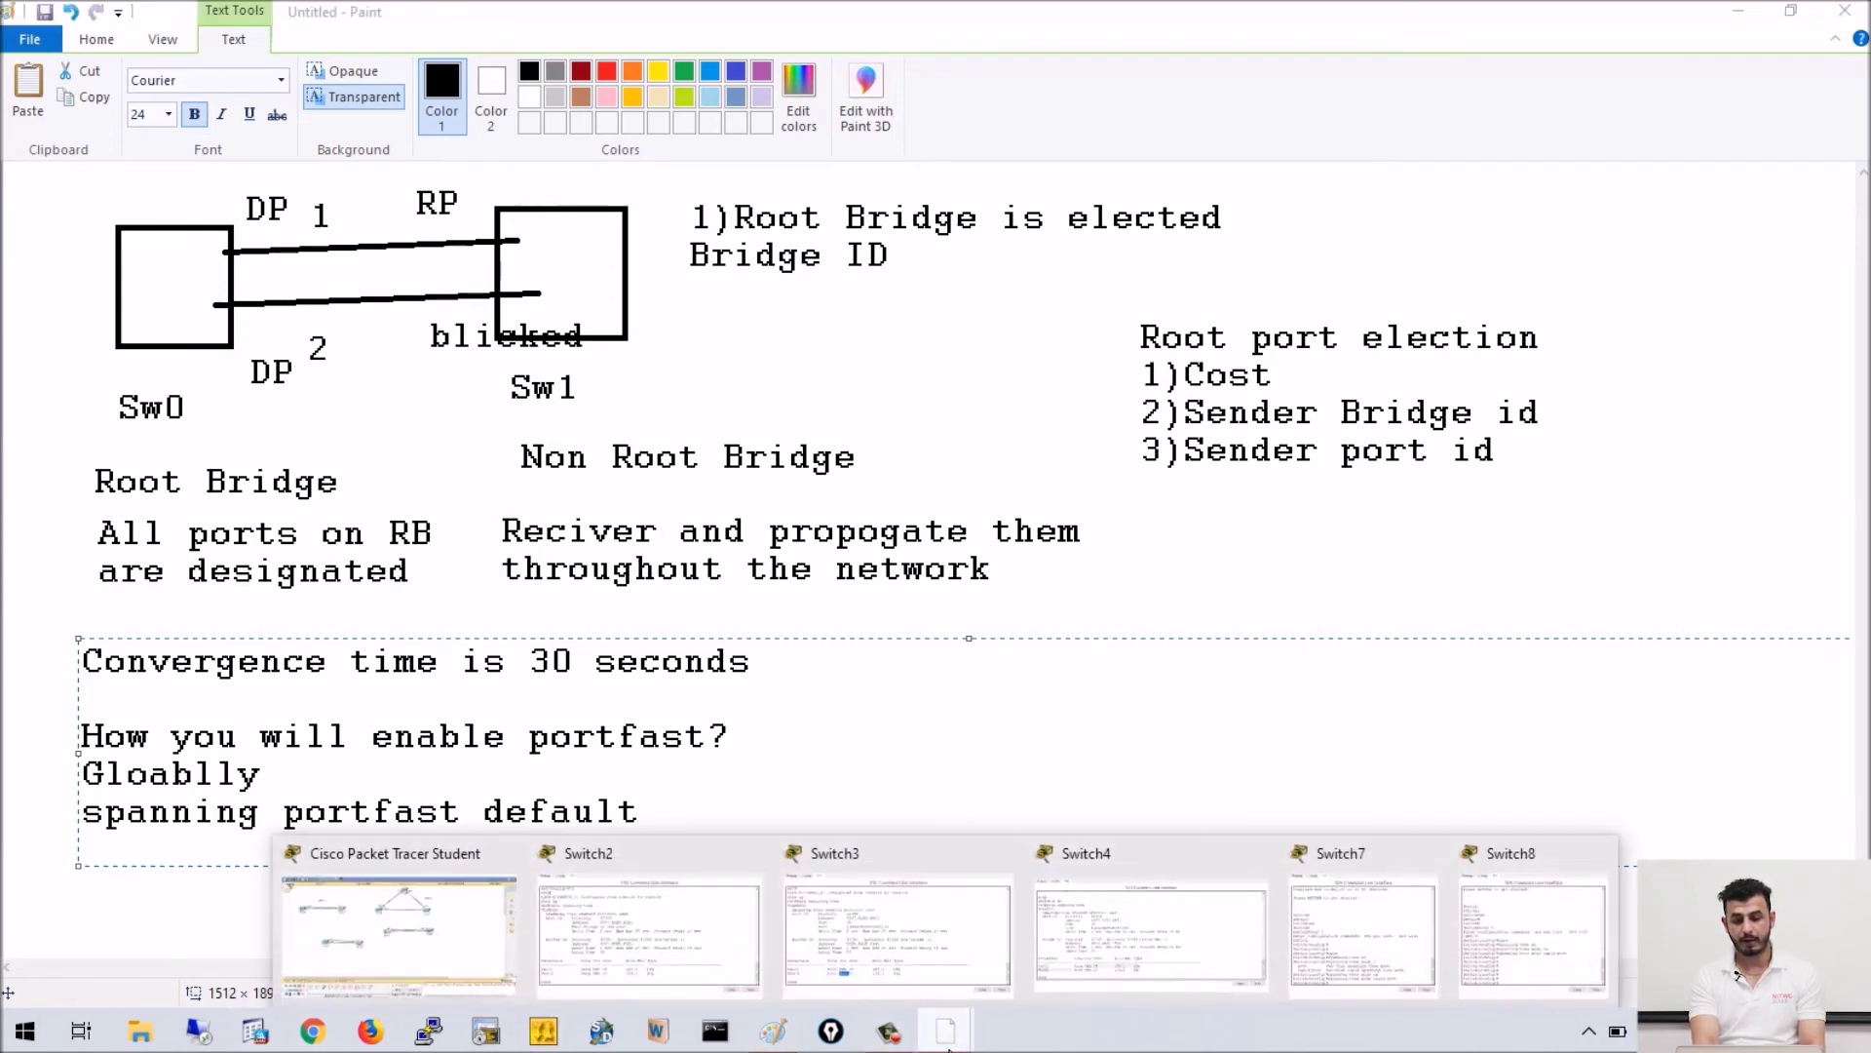
{"action": "left_click", "coordinate": [1383, 889]}
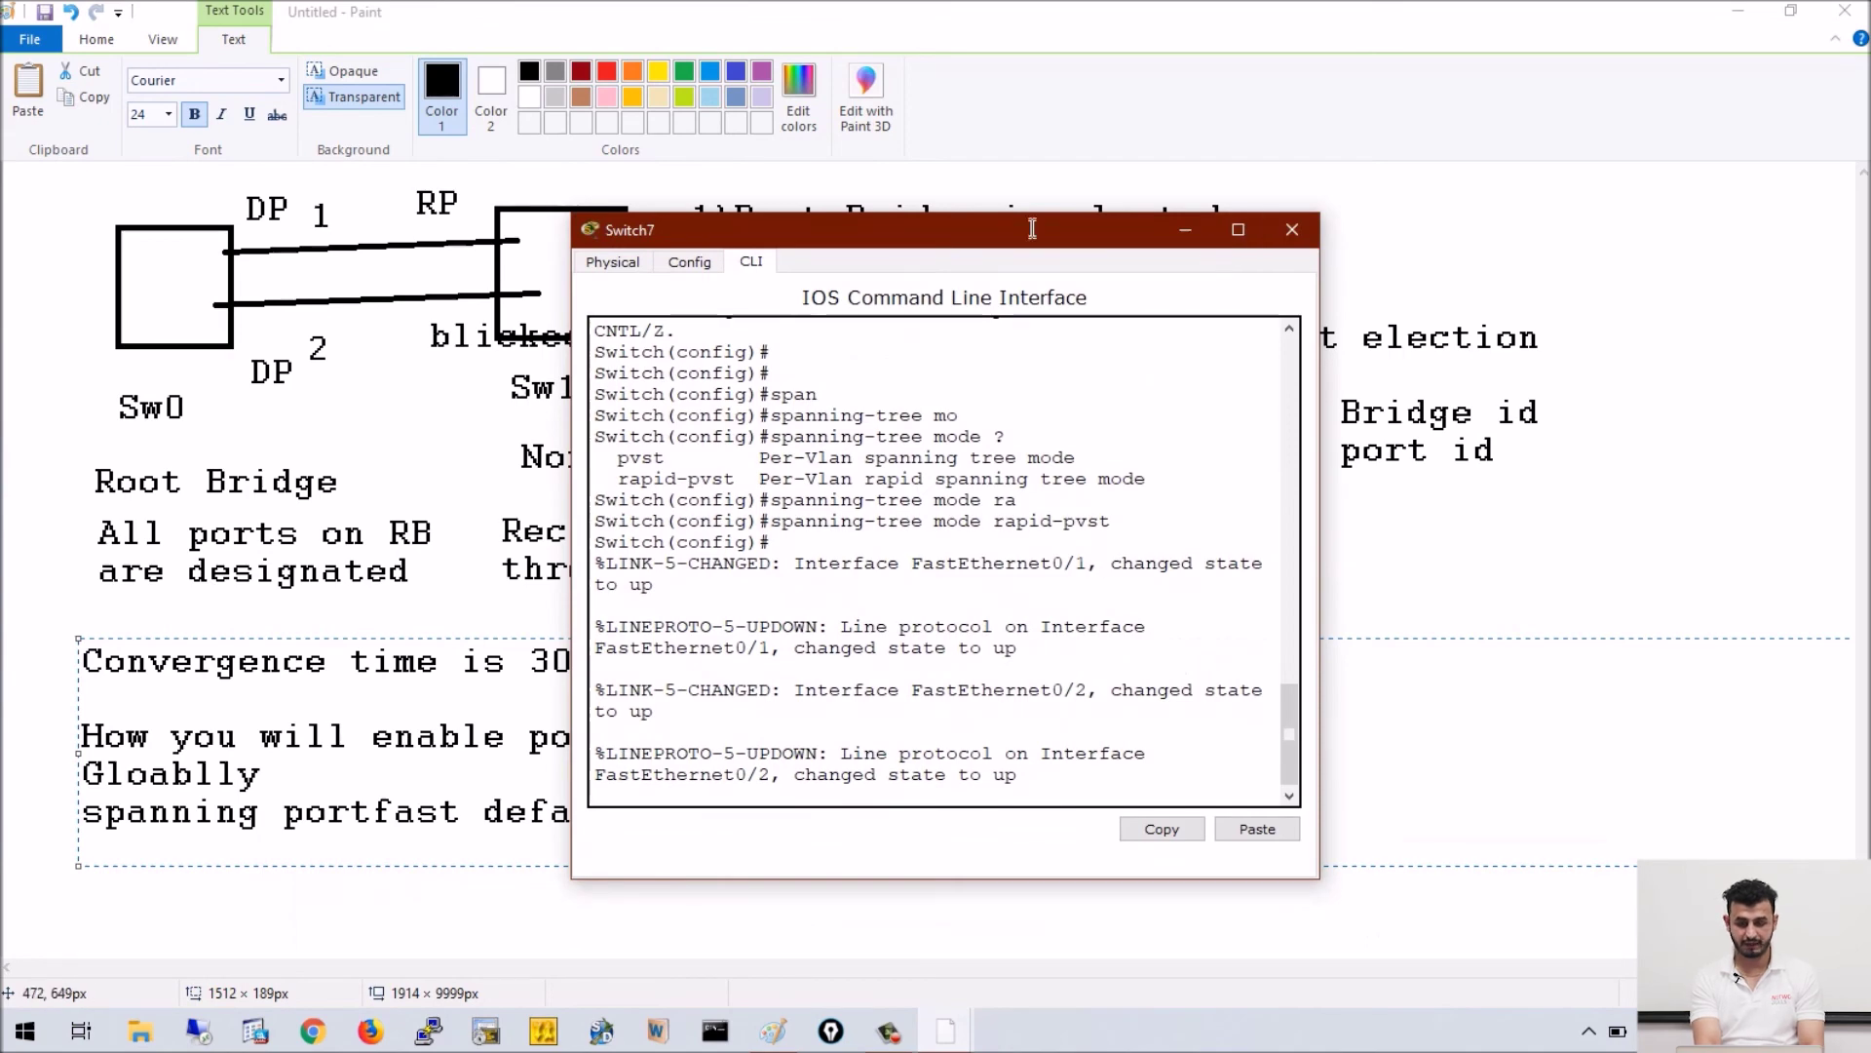
{"action": "left_click", "coordinate": [1028, 356]}
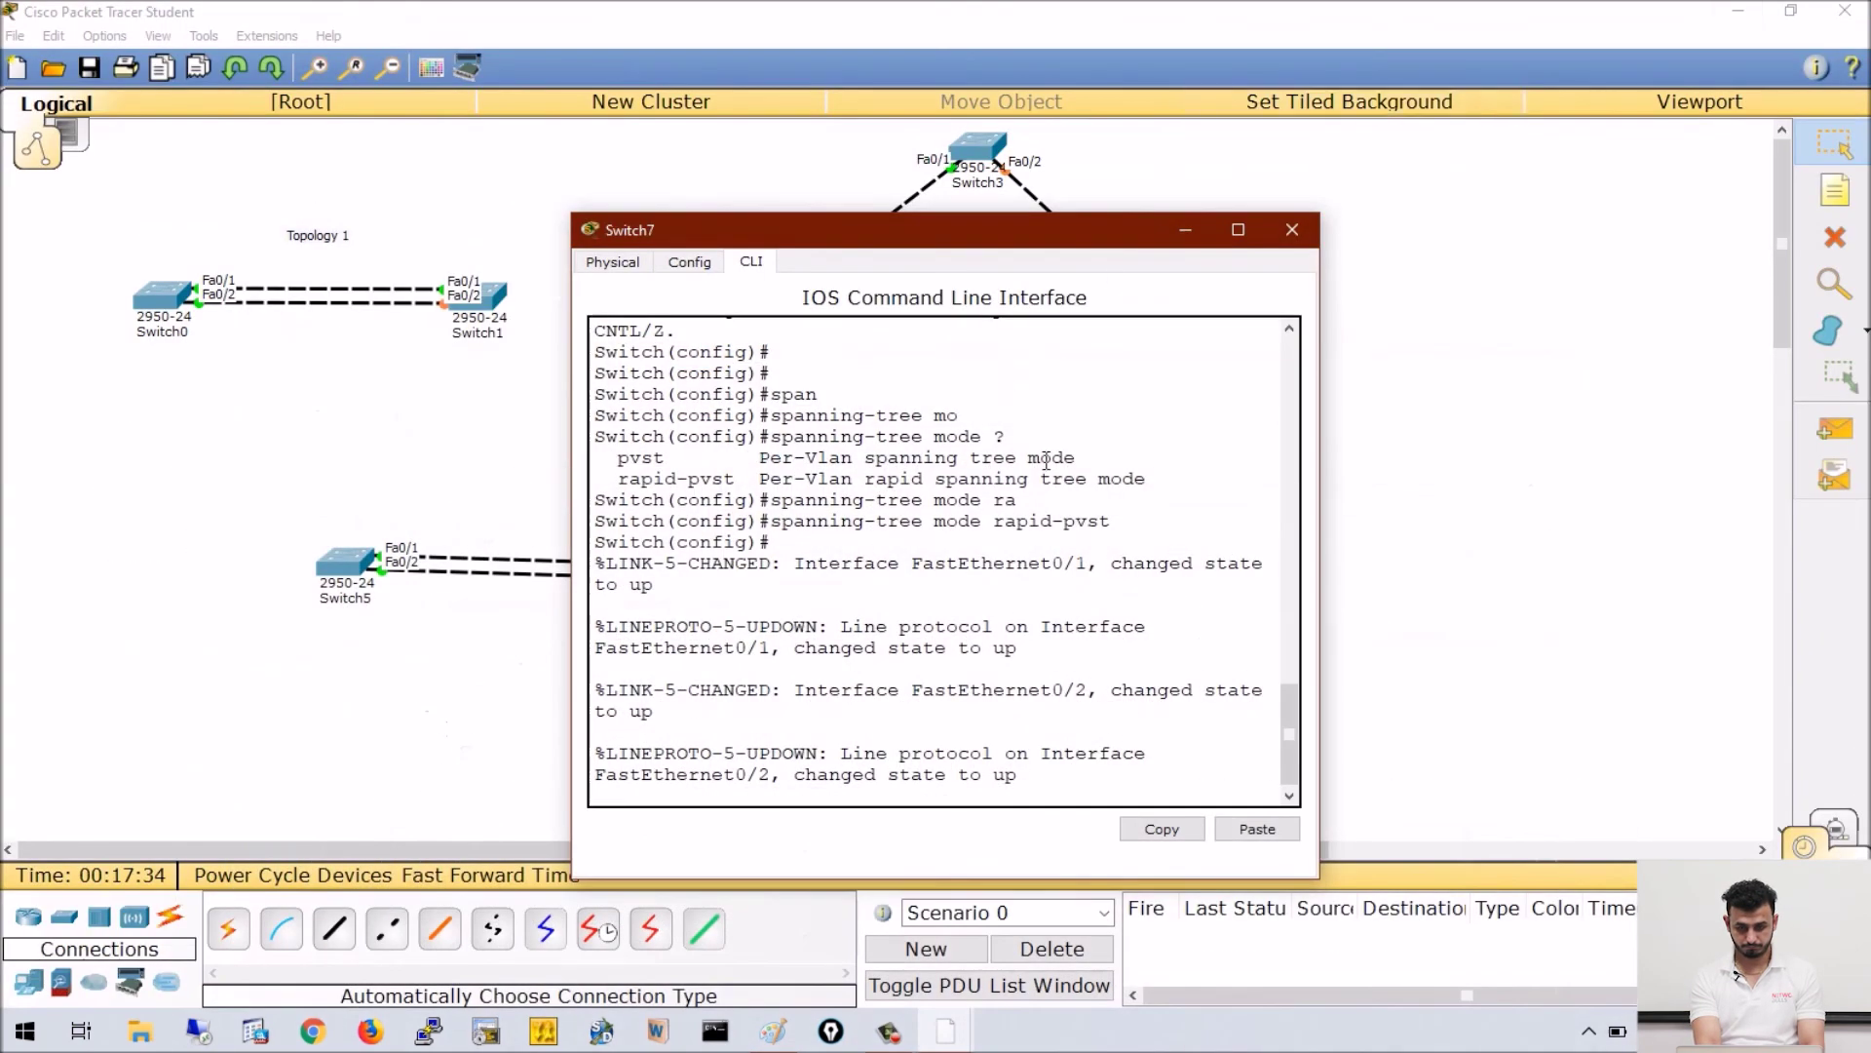
{"action": "left_click_drag", "start_coordinate": [1322, 439], "coordinate": [1833, 438]}
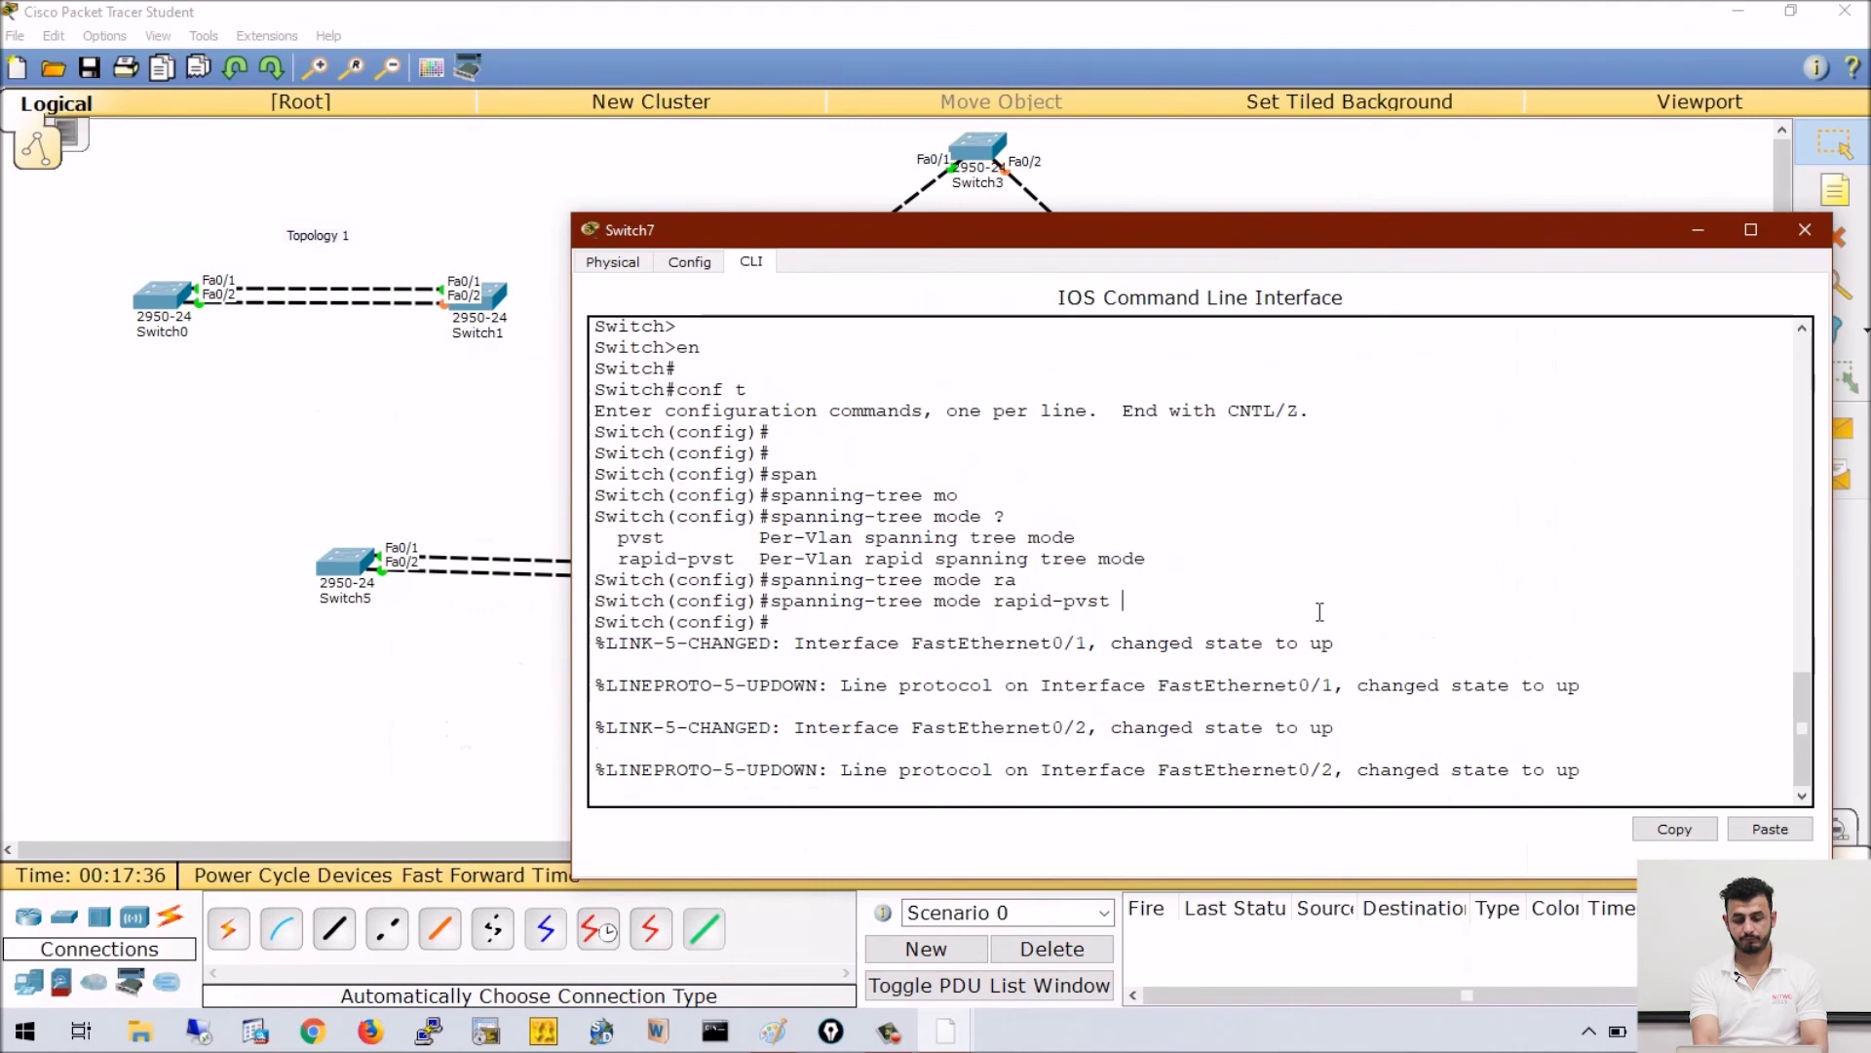
- Check the portfast options on Switch7 and enable portfast globally with spanning-tree portfast default
{"action": "key", "text": "Return"}
{"action": "key", "text": "Return"}
{"action": "key", "text": "Return"}
{"action": "key", "text": "Return"}
{"action": "key", "text": "Return"}
{"action": "key", "text": "Return"}
{"action": "type", "text": "span"}
{"action": "key", "text": "Tab"}
{"action": "type", "text": "po"}
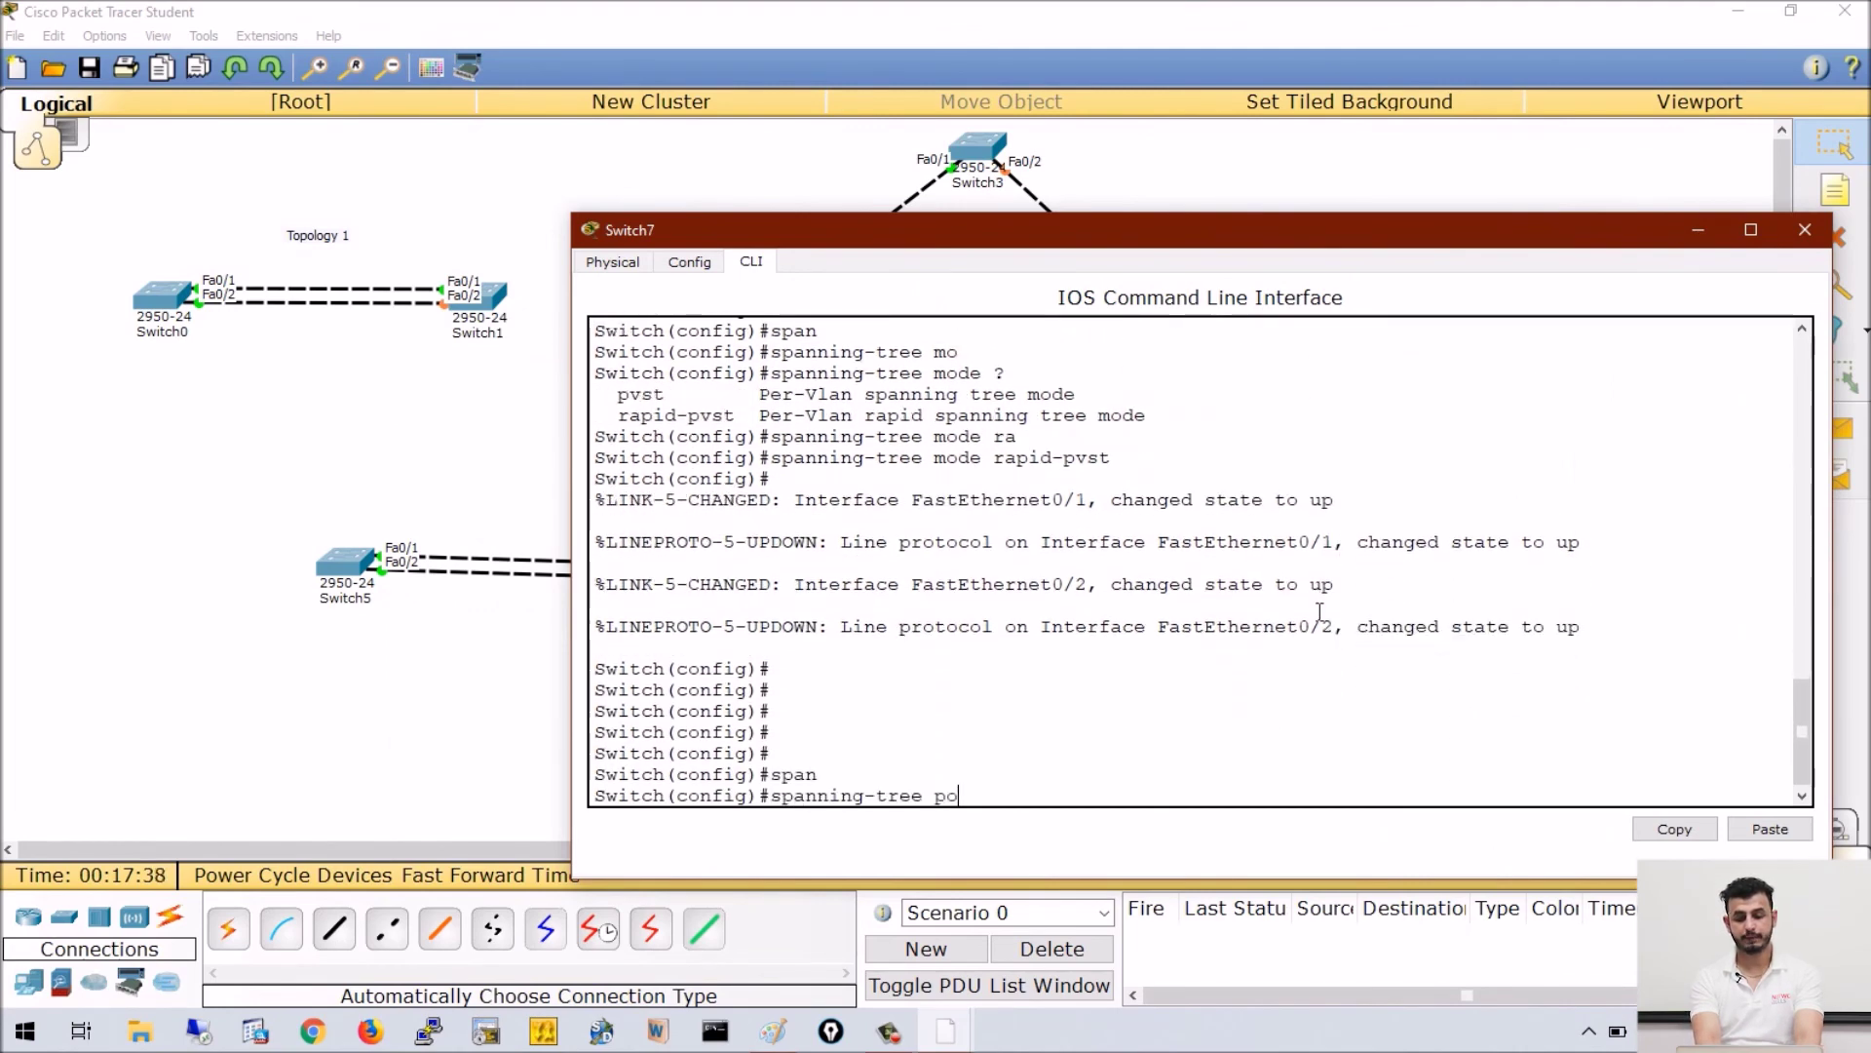
{"action": "key", "text": "Tab"}
{"action": "type", "text": "?de"}
{"action": "key", "text": "Tab"}
{"action": "key", "text": "Return"}
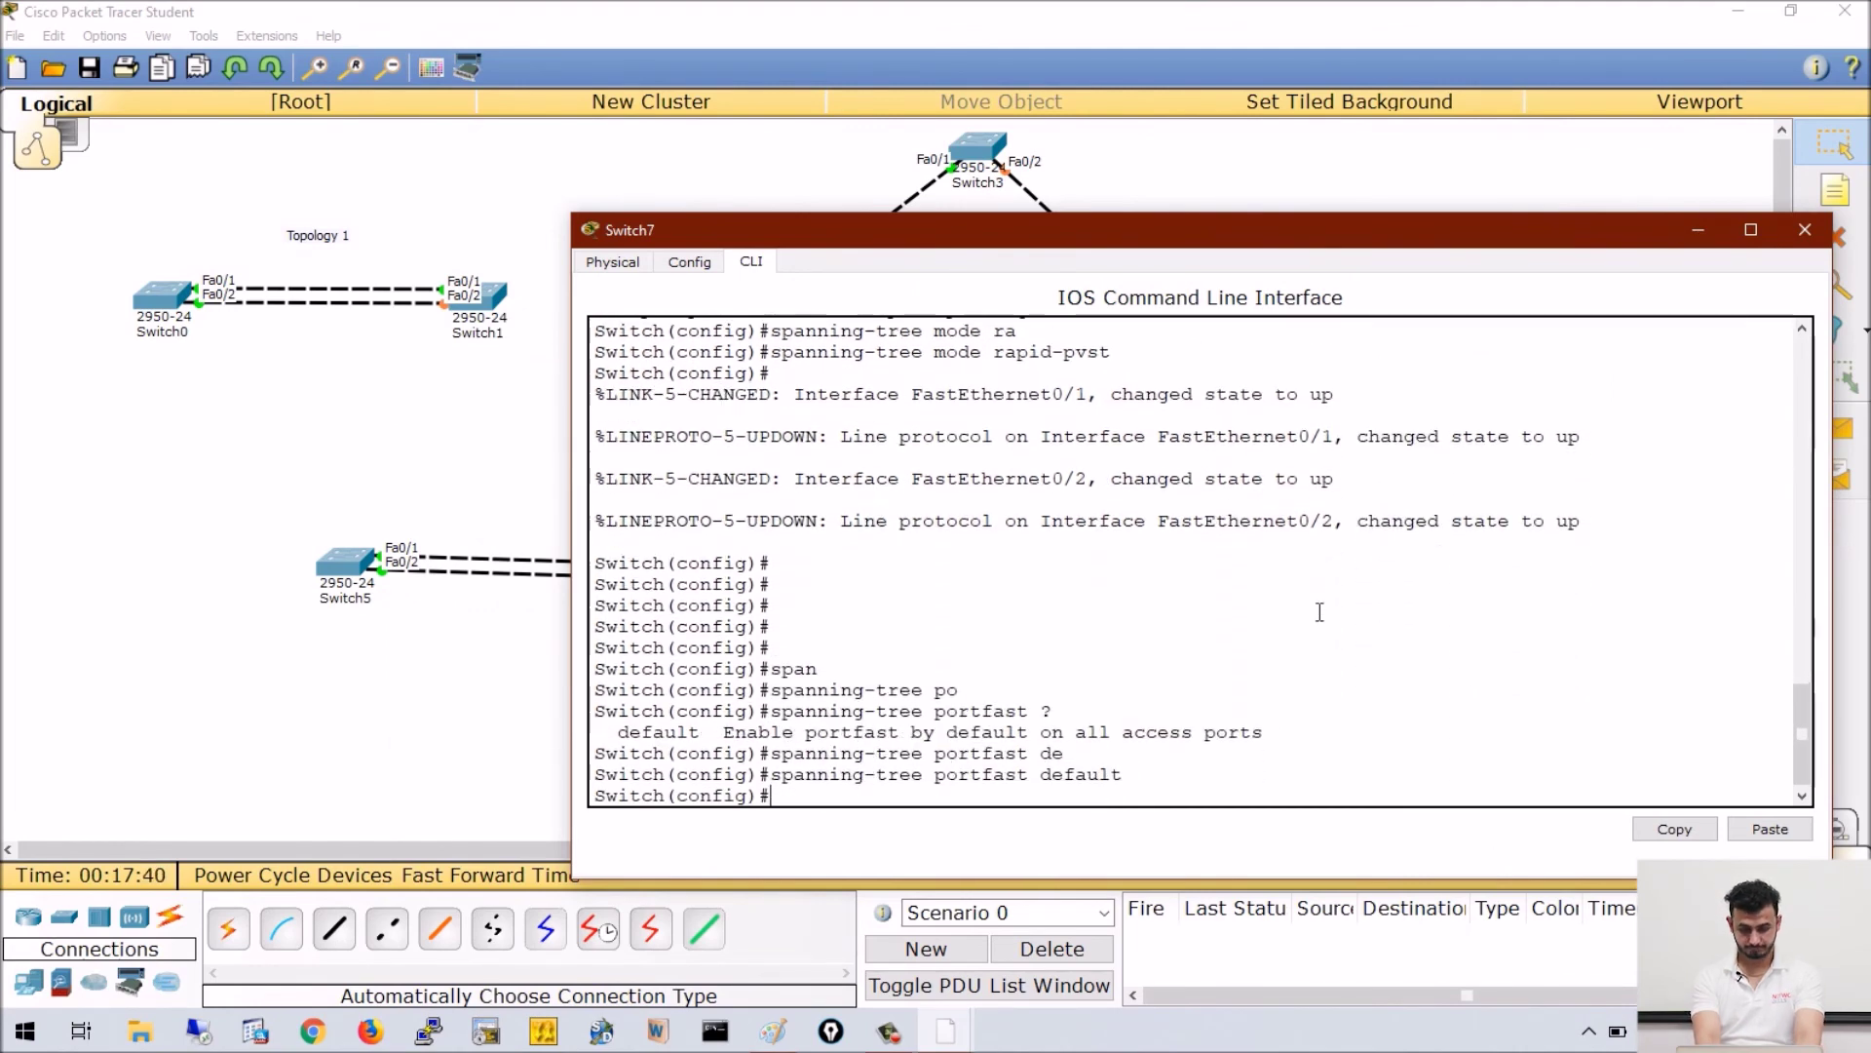
- Enable portfast globally on Switch8 with spanning-tree portfast default, and minimize the Switch8 and Switch7 windows
{"action": "left_click", "coordinate": [889, 1031]}
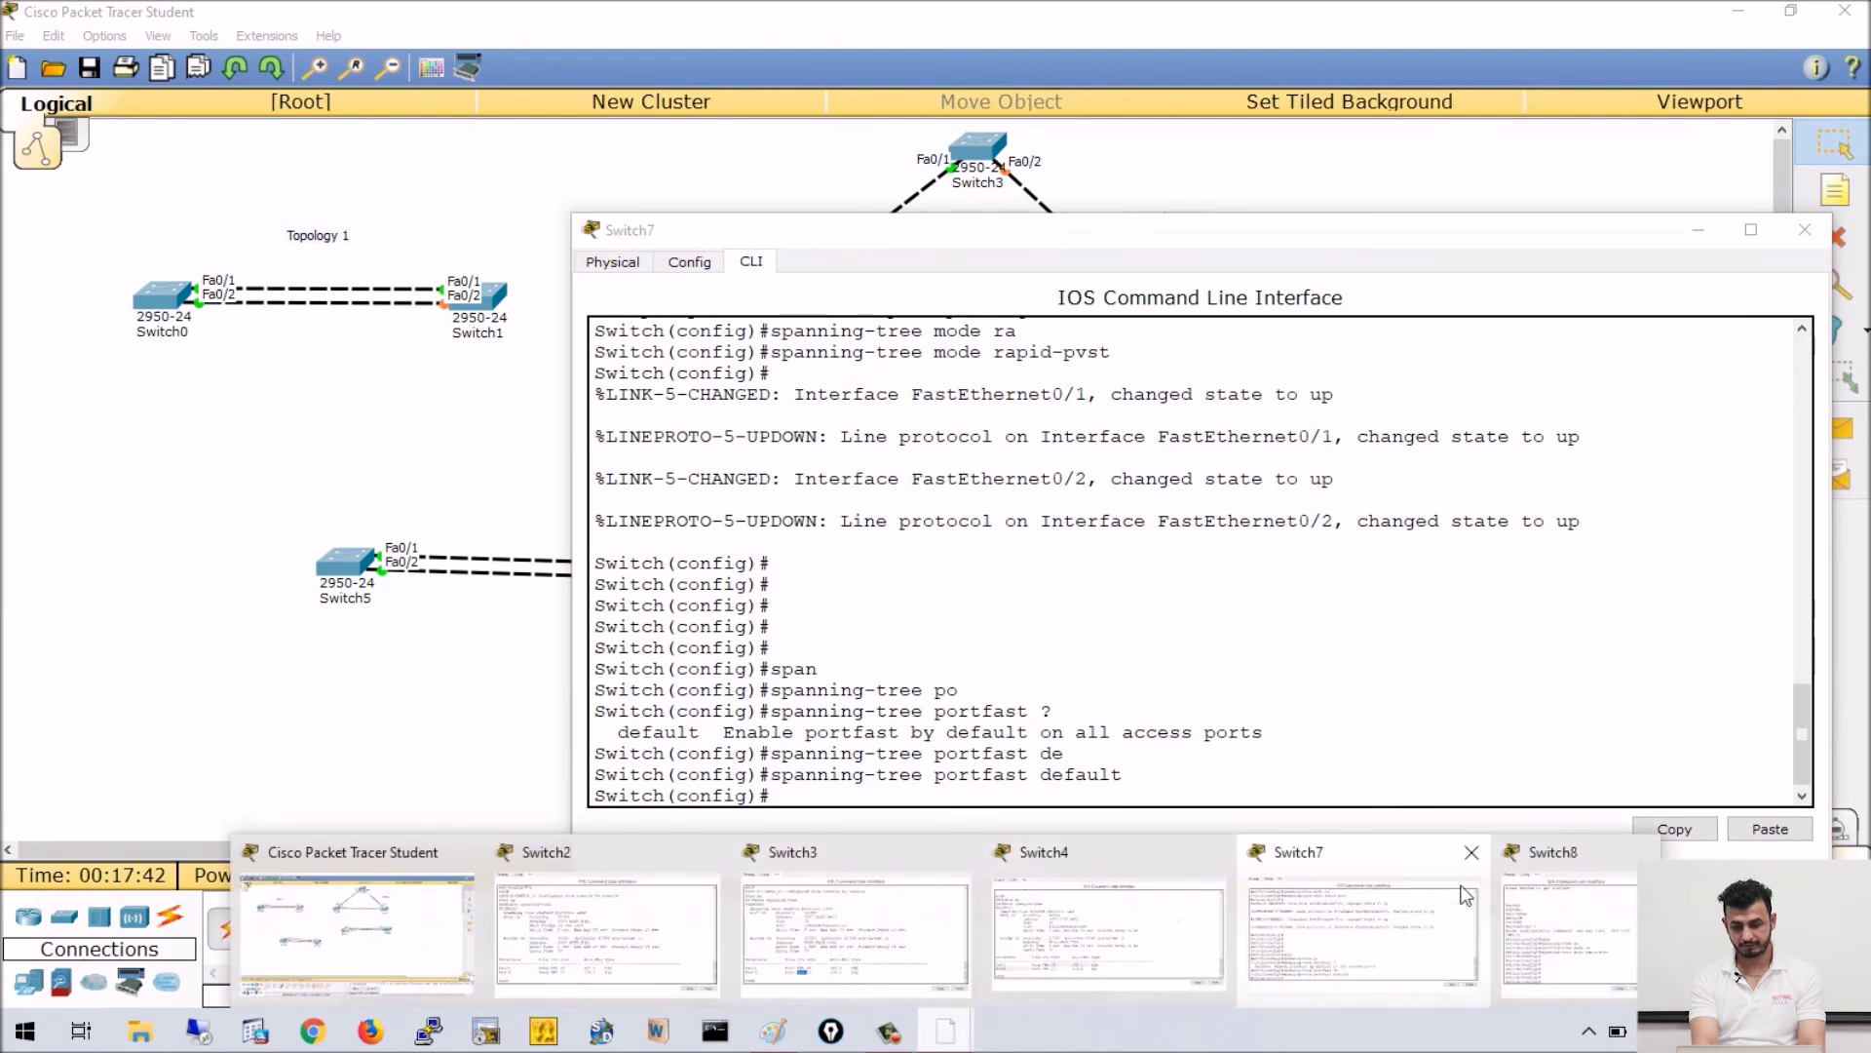
{"action": "left_click", "coordinate": [1570, 930]}
{"action": "type", "text": "span"}
{"action": "key", "text": "Tab"}
{"action": "type", "text": "po"}
{"action": "key", "text": "Tab"}
{"action": "type", "text": "de"}
{"action": "key", "text": "Tab"}
{"action": "key", "text": "Return"}
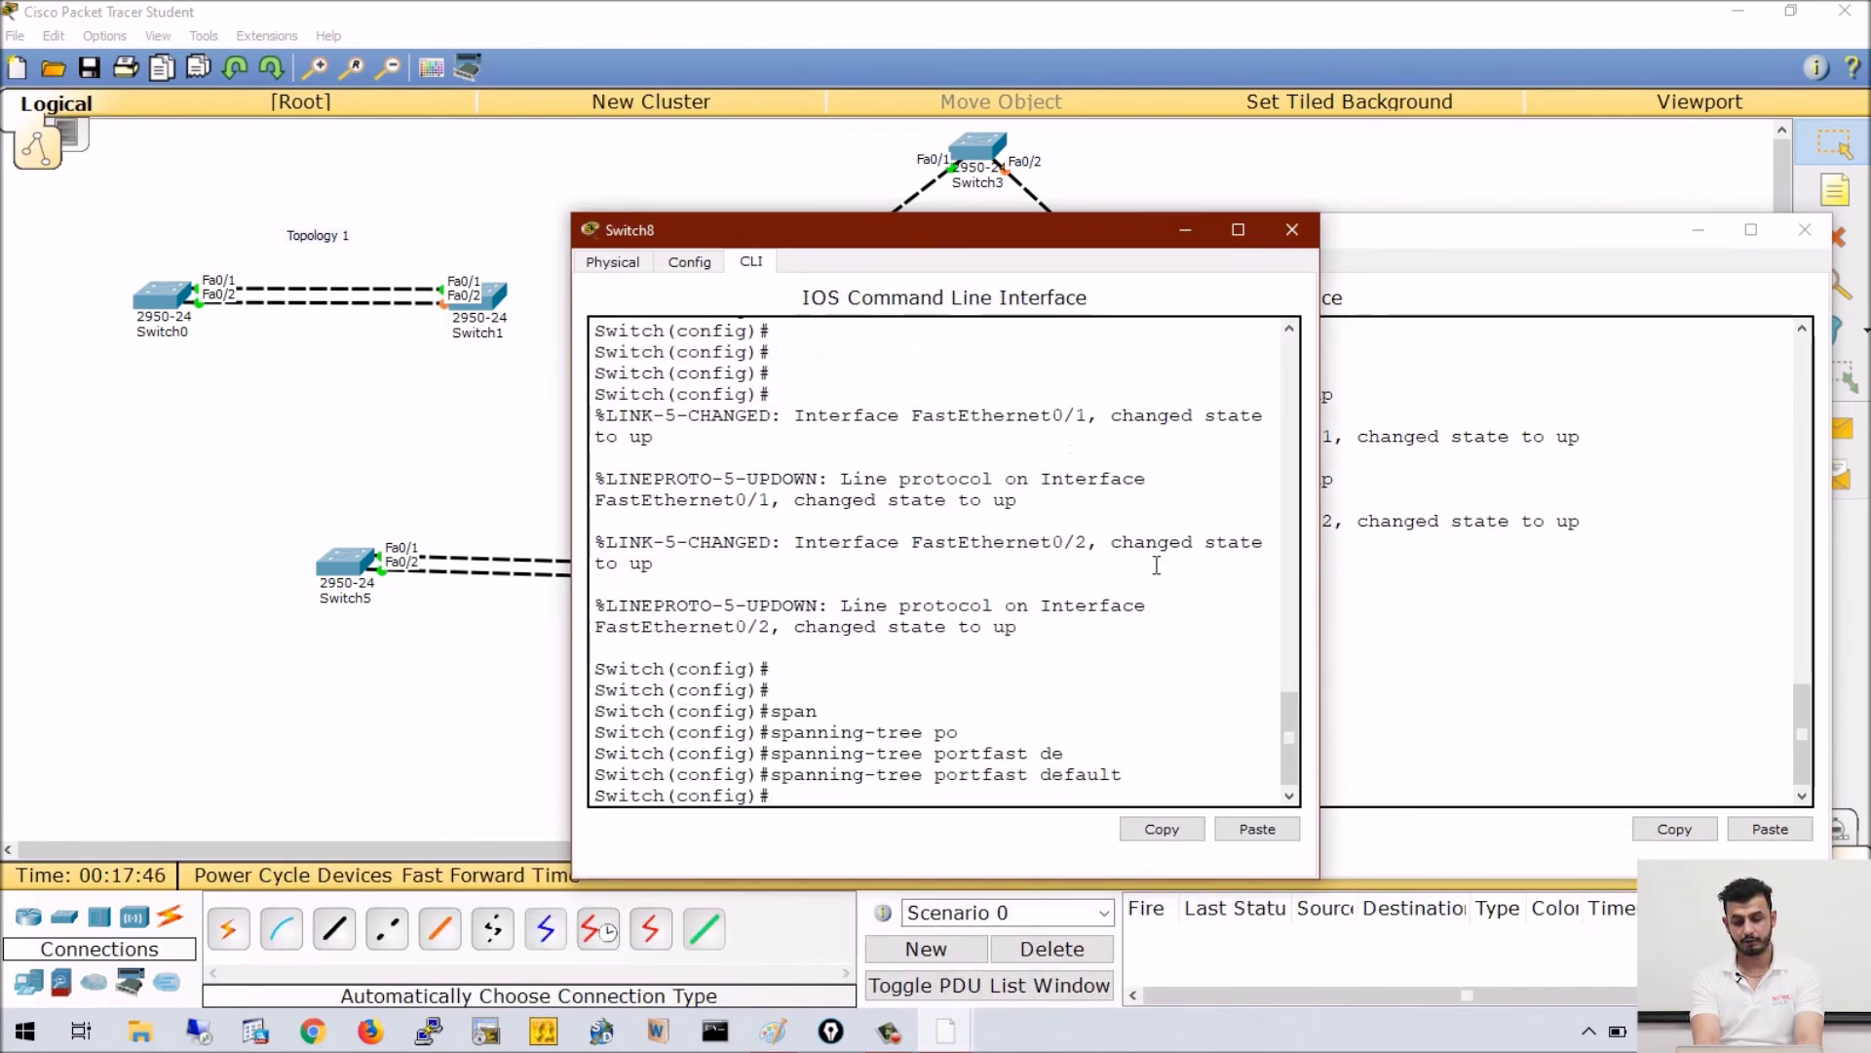
{"action": "left_click", "coordinate": [1181, 232]}
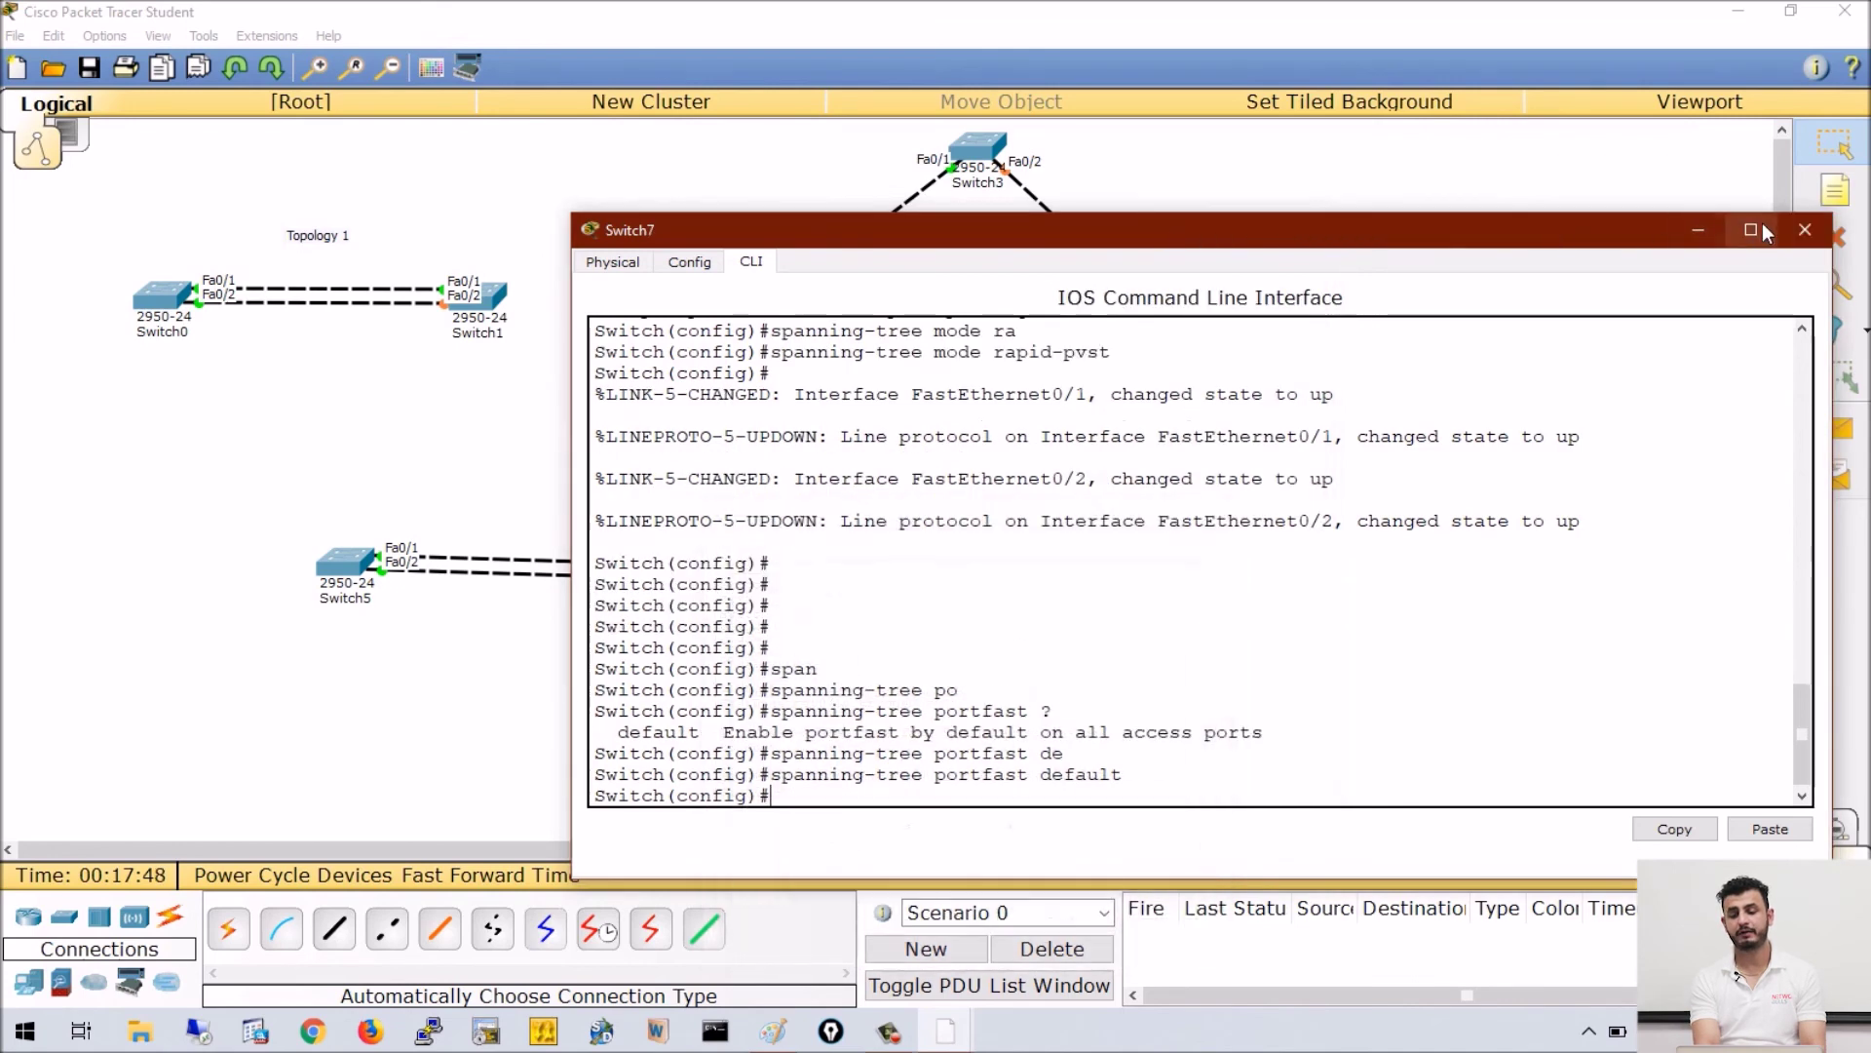
{"action": "left_click", "coordinate": [1696, 226]}
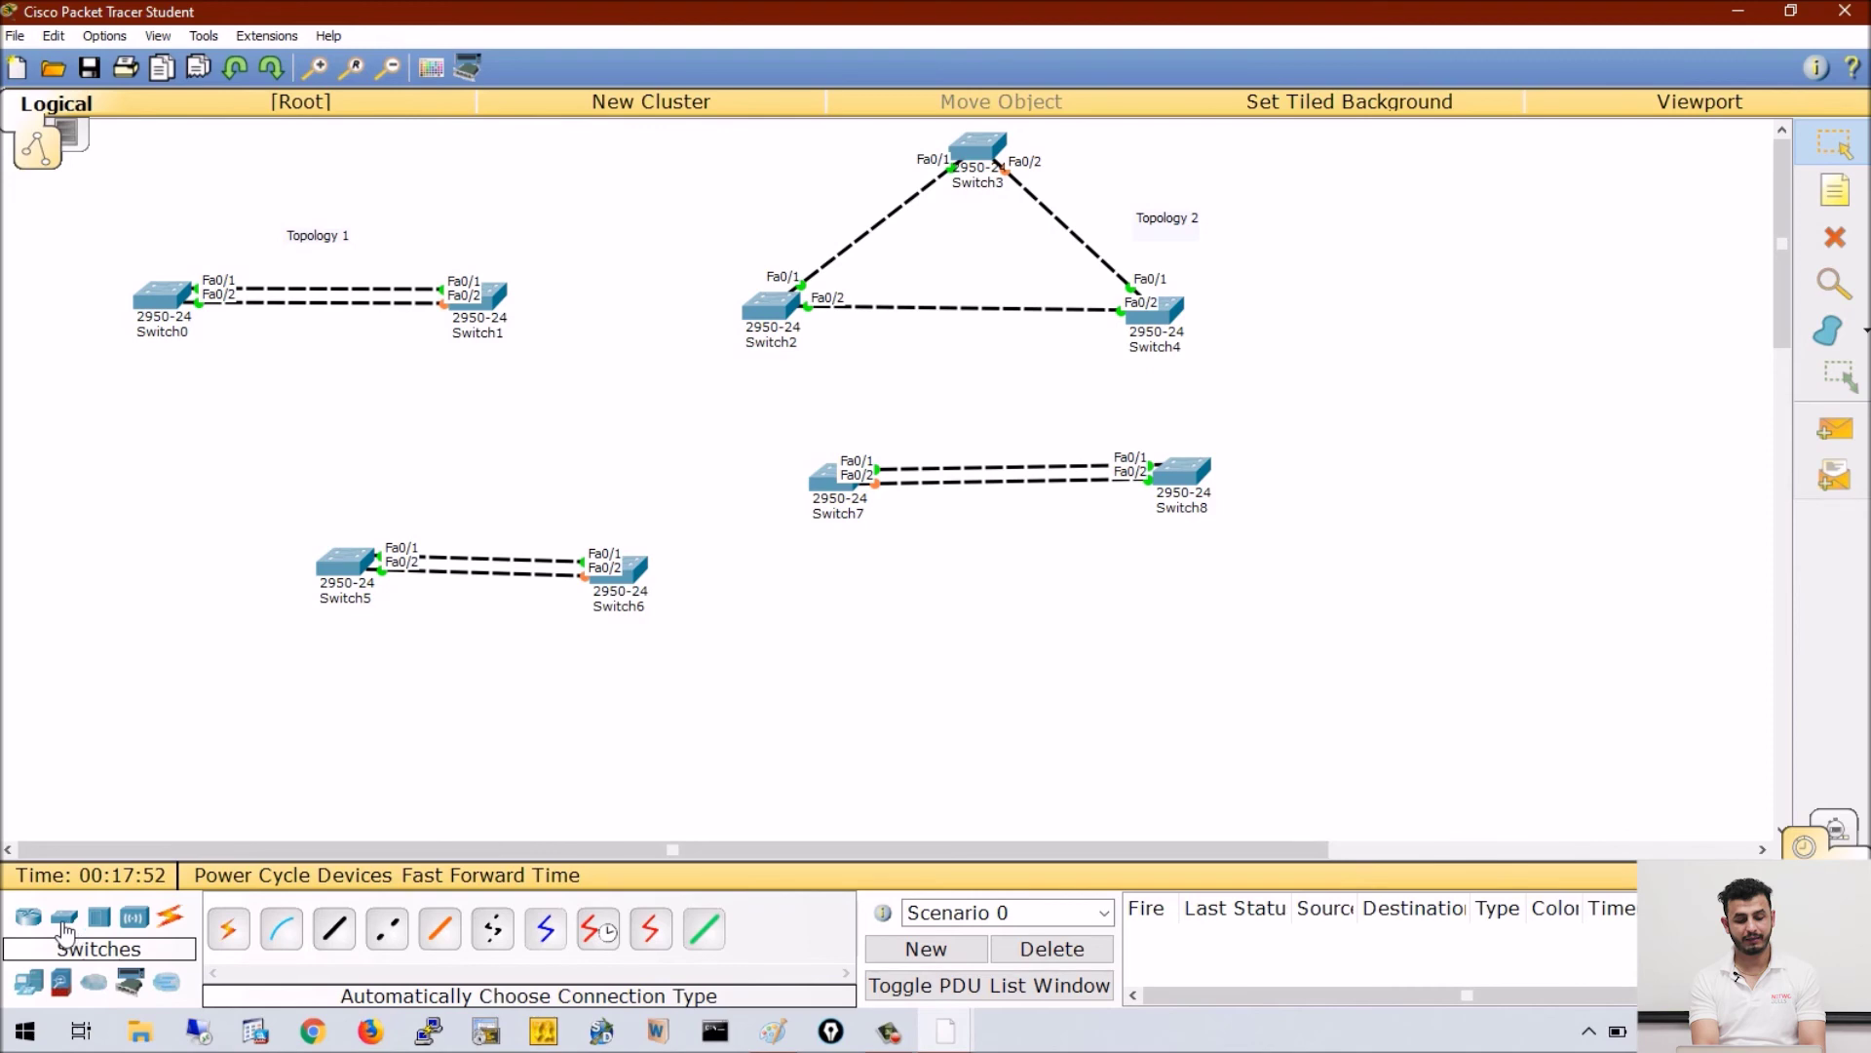
- Place two generic PCs on the workspace, one below Switch7 and one below Switch8
{"action": "left_click", "coordinate": [37, 986]}
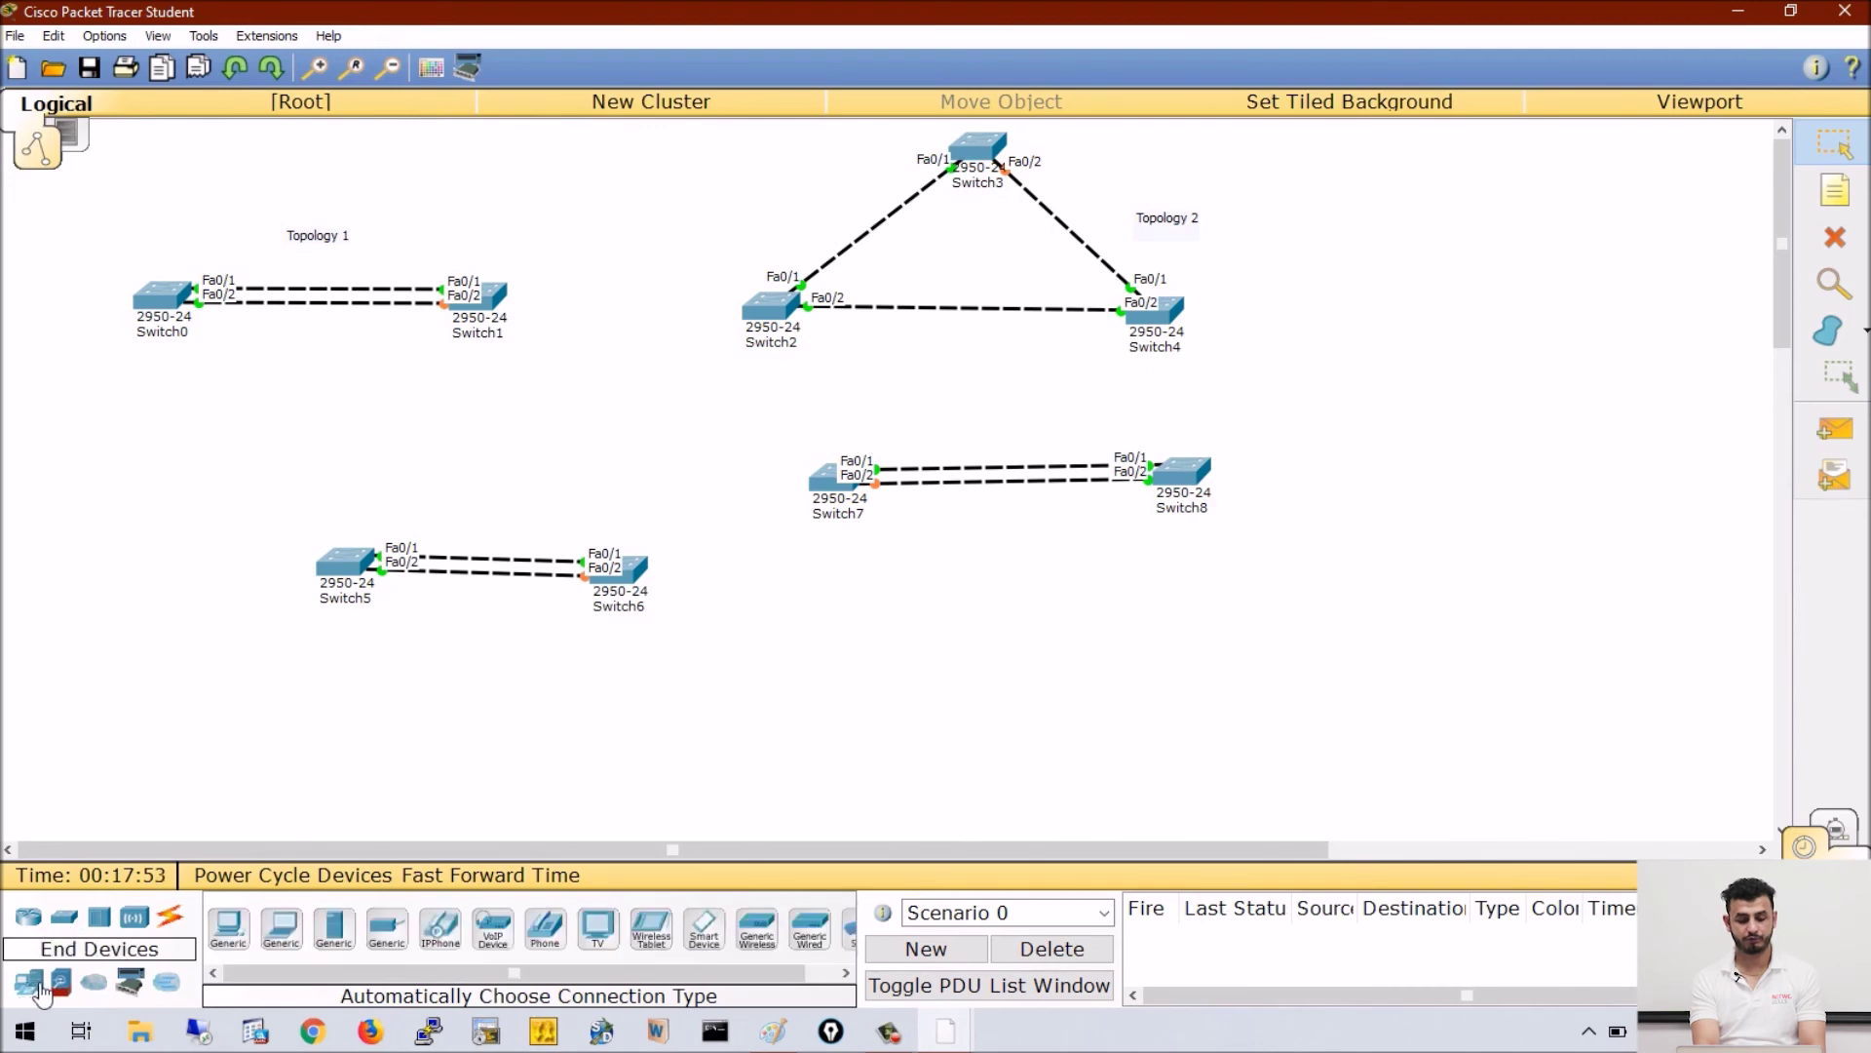
{"action": "left_click", "coordinate": [228, 928]}
{"action": "left_click", "coordinate": [812, 620]}
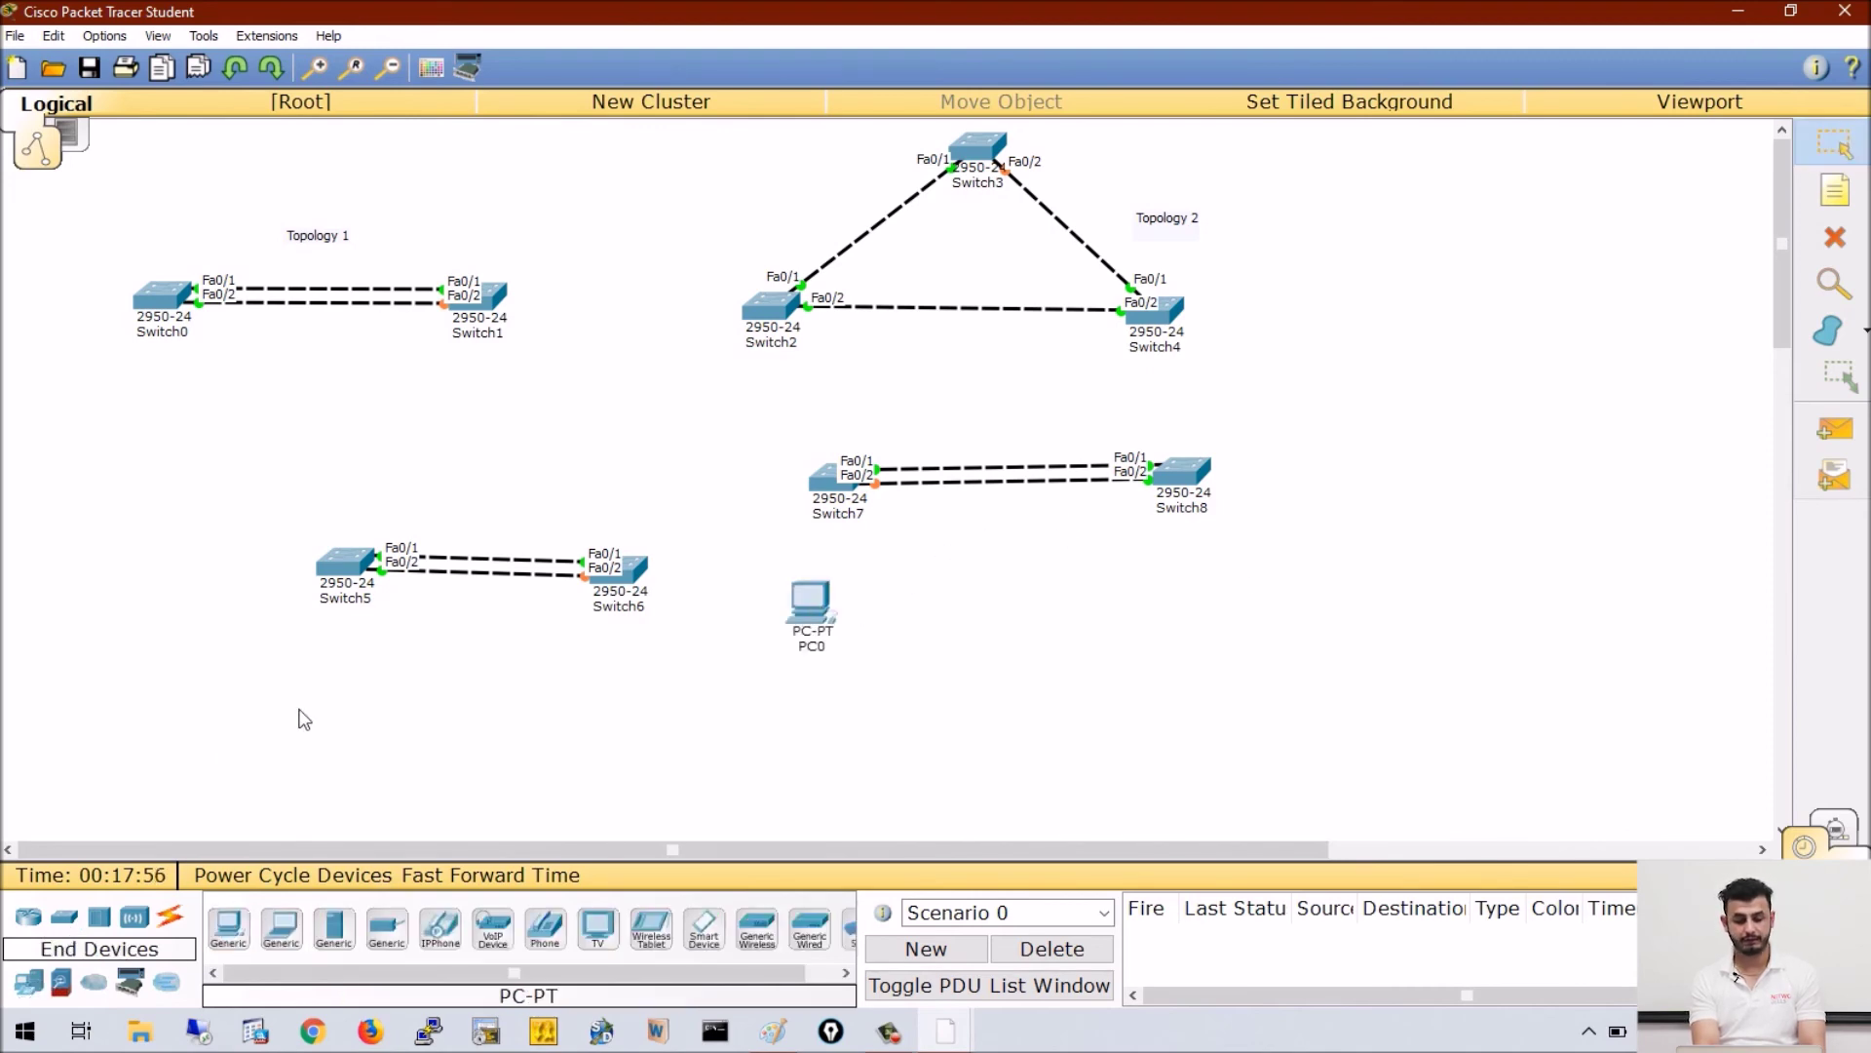
{"action": "left_click", "coordinate": [228, 927]}
{"action": "left_click", "coordinate": [1178, 617]}
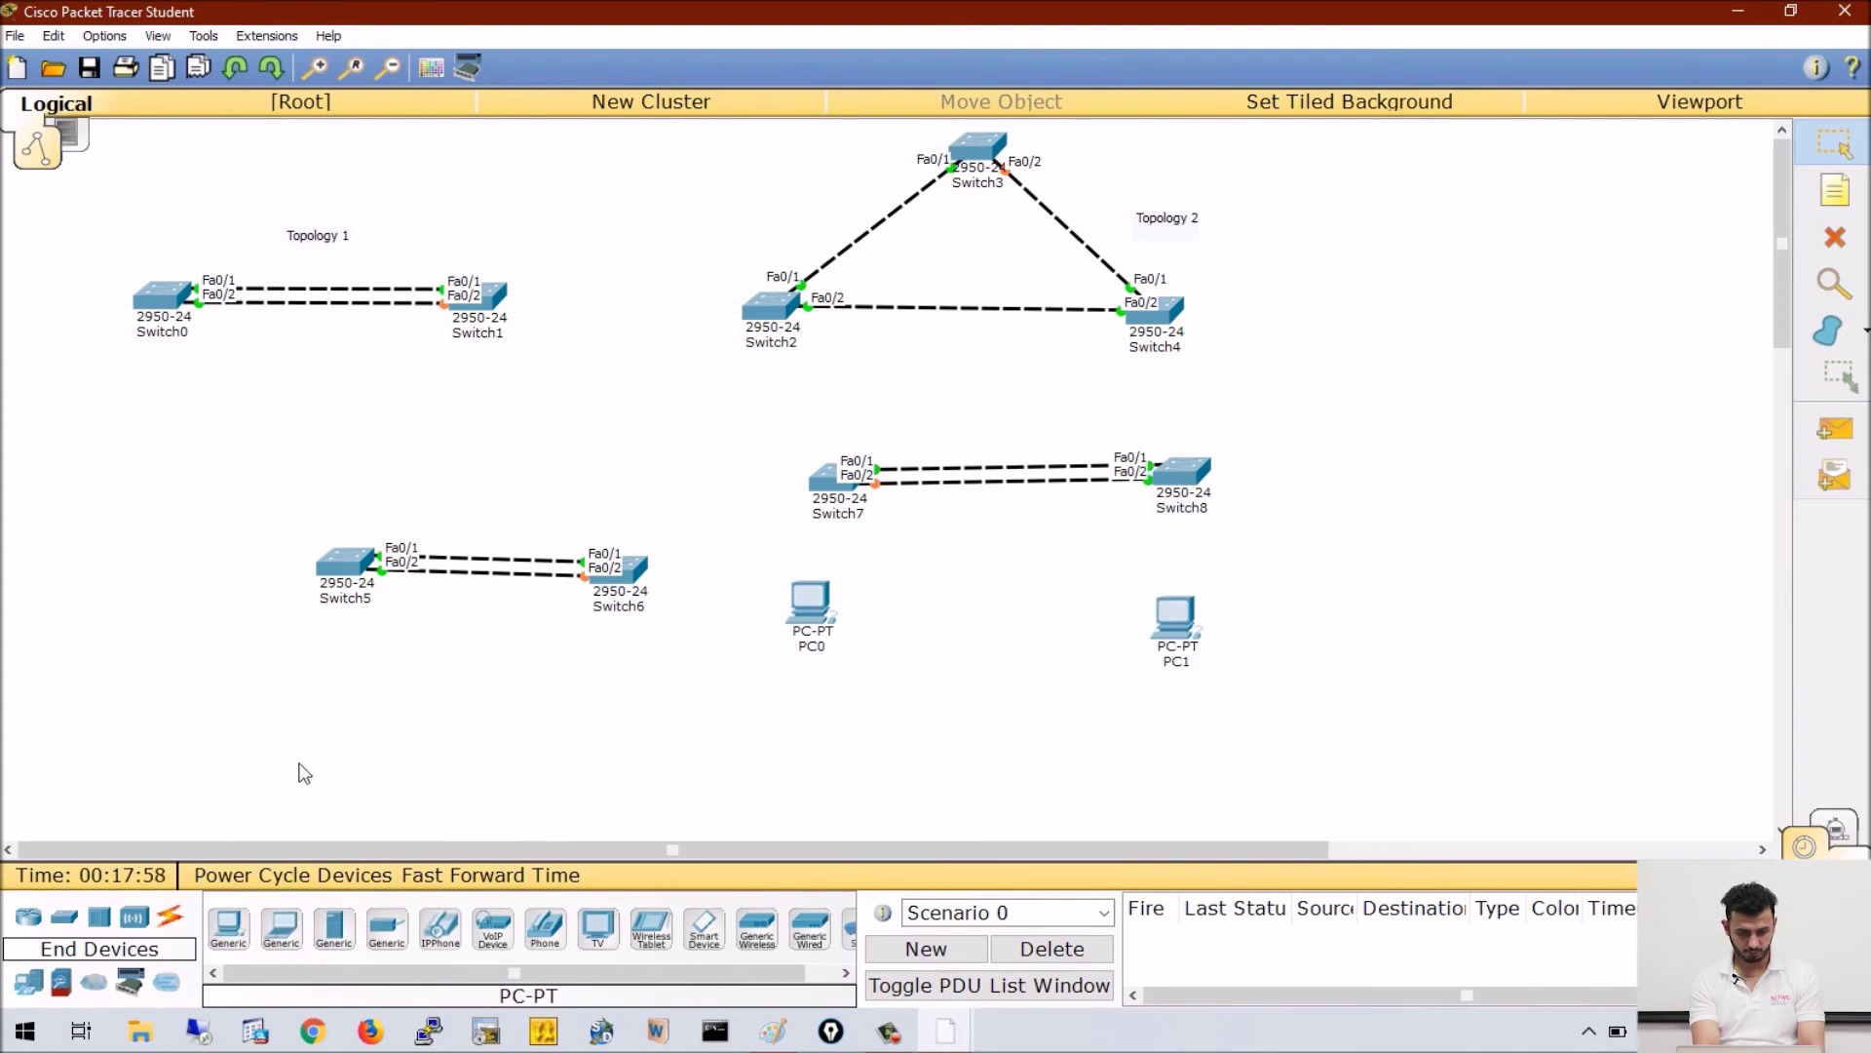
- Connect PC0 to Switch7 and PC1 to Switch8 using the automatically chosen connection type
{"action": "left_click", "coordinate": [173, 918]}
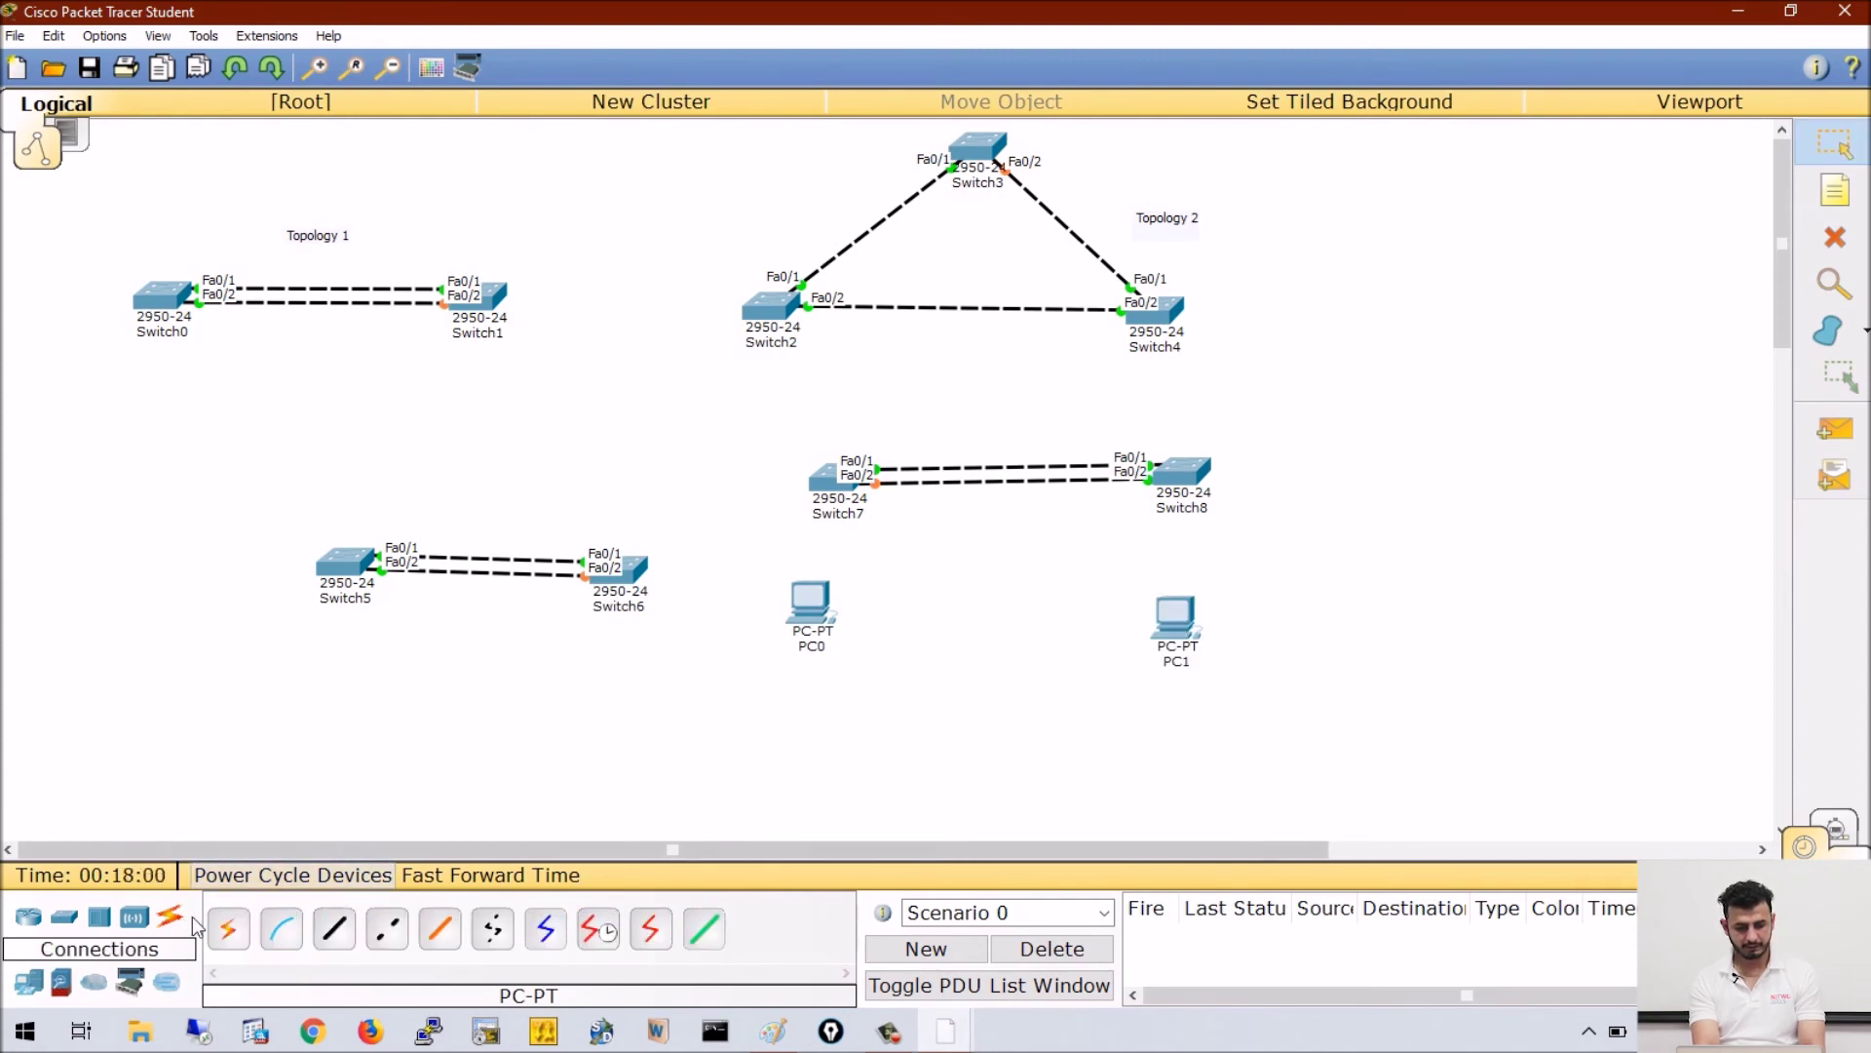
{"action": "left_click", "coordinate": [228, 928]}
{"action": "left_click", "coordinate": [812, 602]}
{"action": "left_click", "coordinate": [809, 505]}
{"action": "left_click", "coordinate": [1189, 614]}
{"action": "left_click", "coordinate": [1194, 475]}
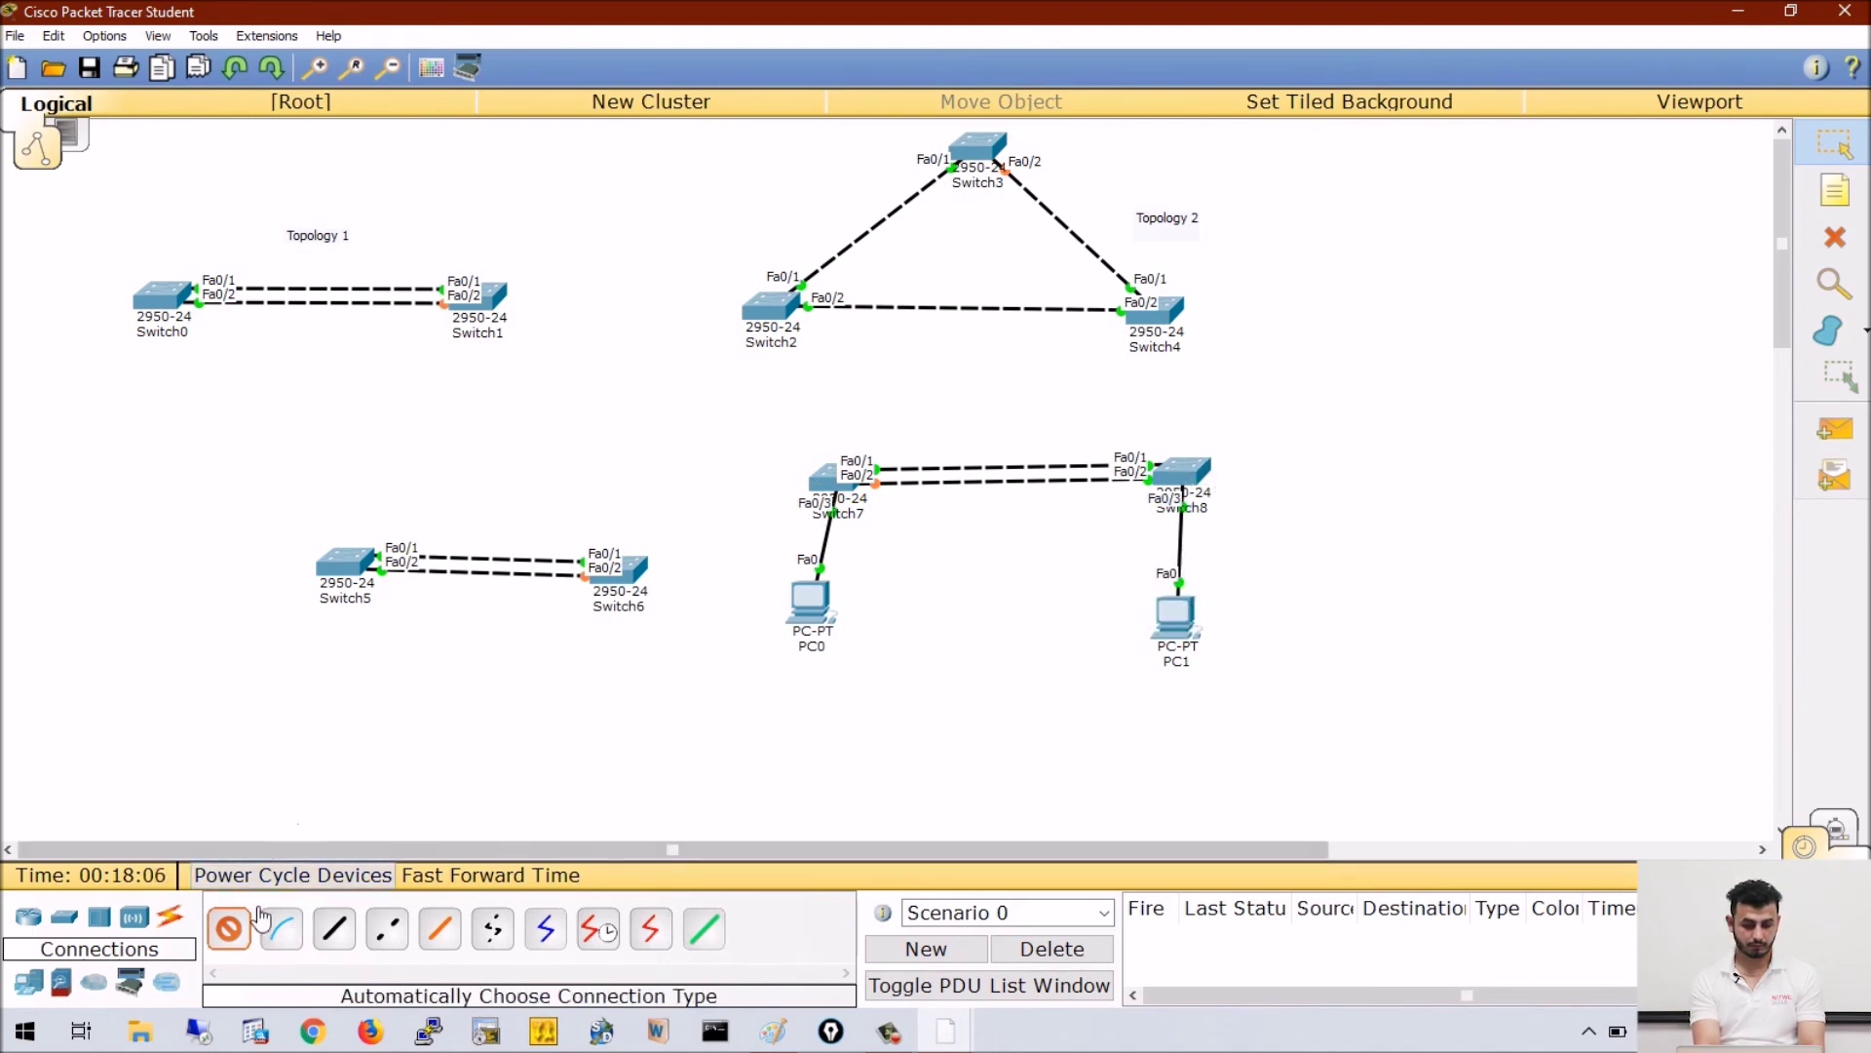
{"action": "left_click", "coordinate": [239, 924]}
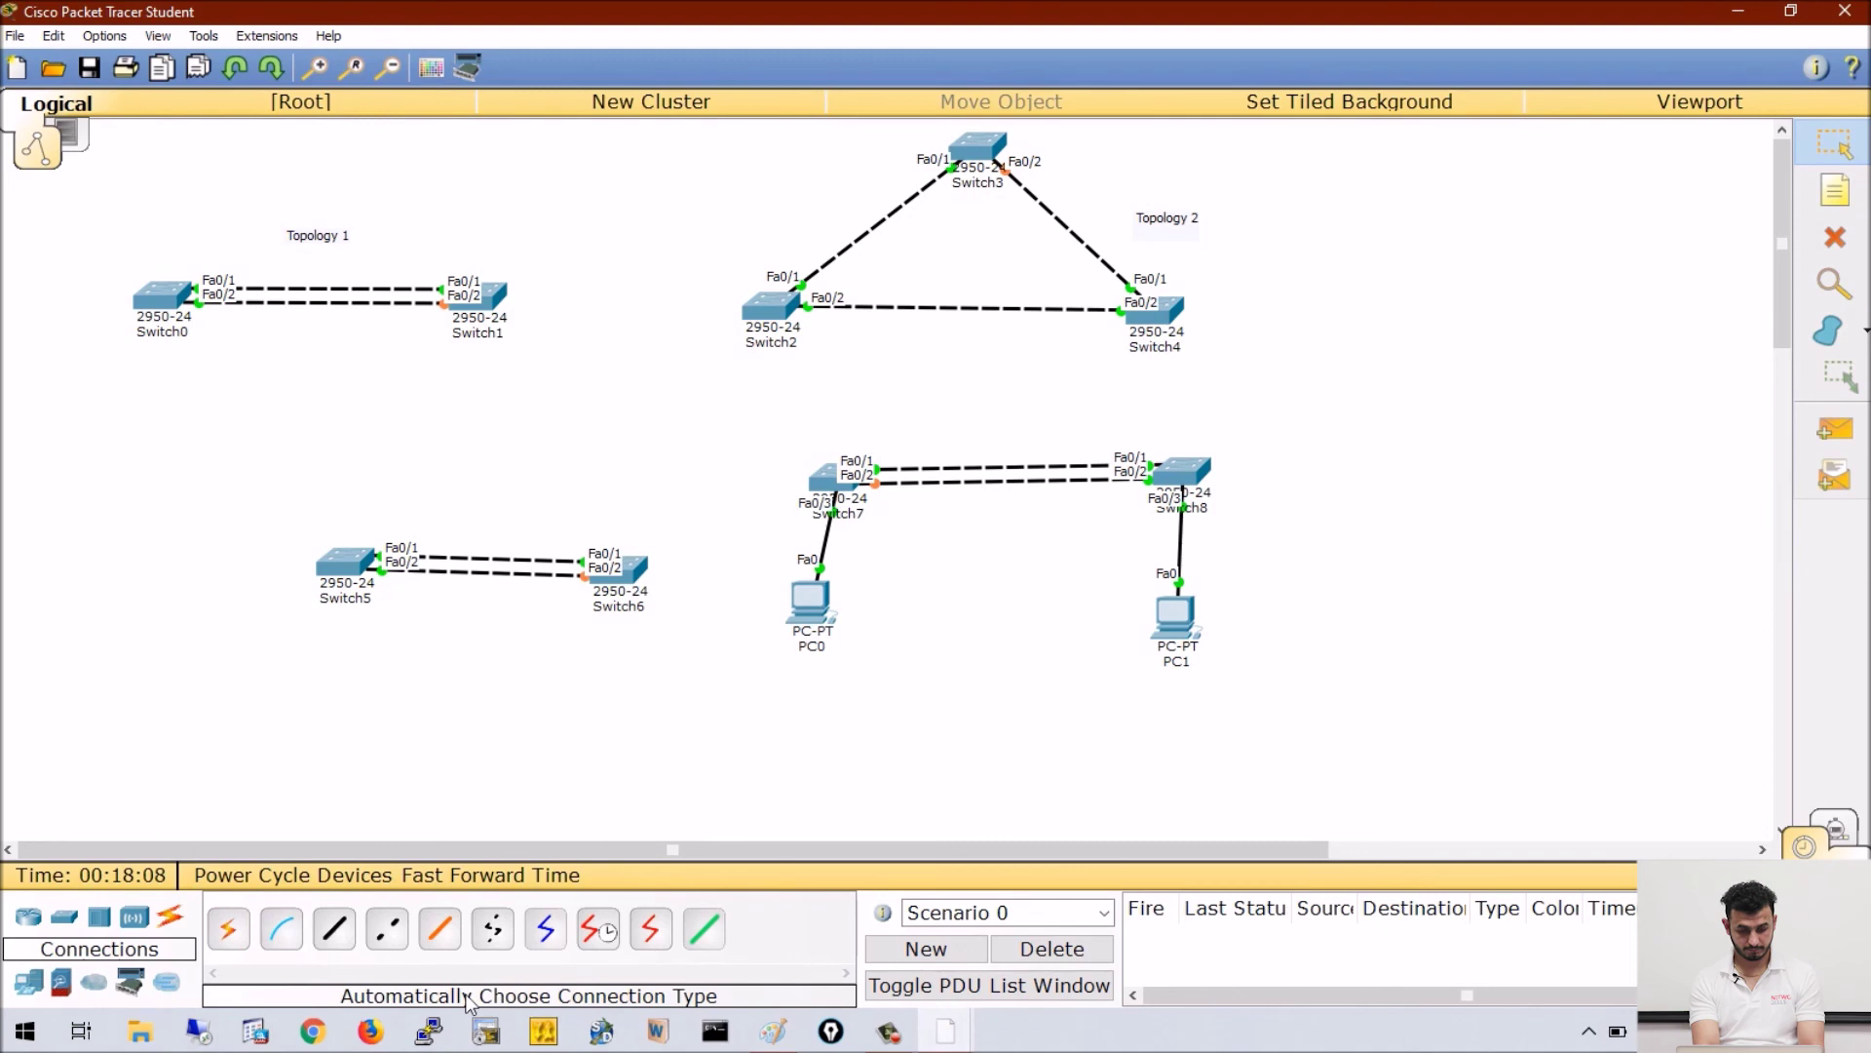
- Return to Switch7's command line, leave configuration mode and run show spanning-tree
{"action": "mouse_move", "coordinate": [950, 1033]}
{"action": "left_click", "coordinate": [1350, 919]}
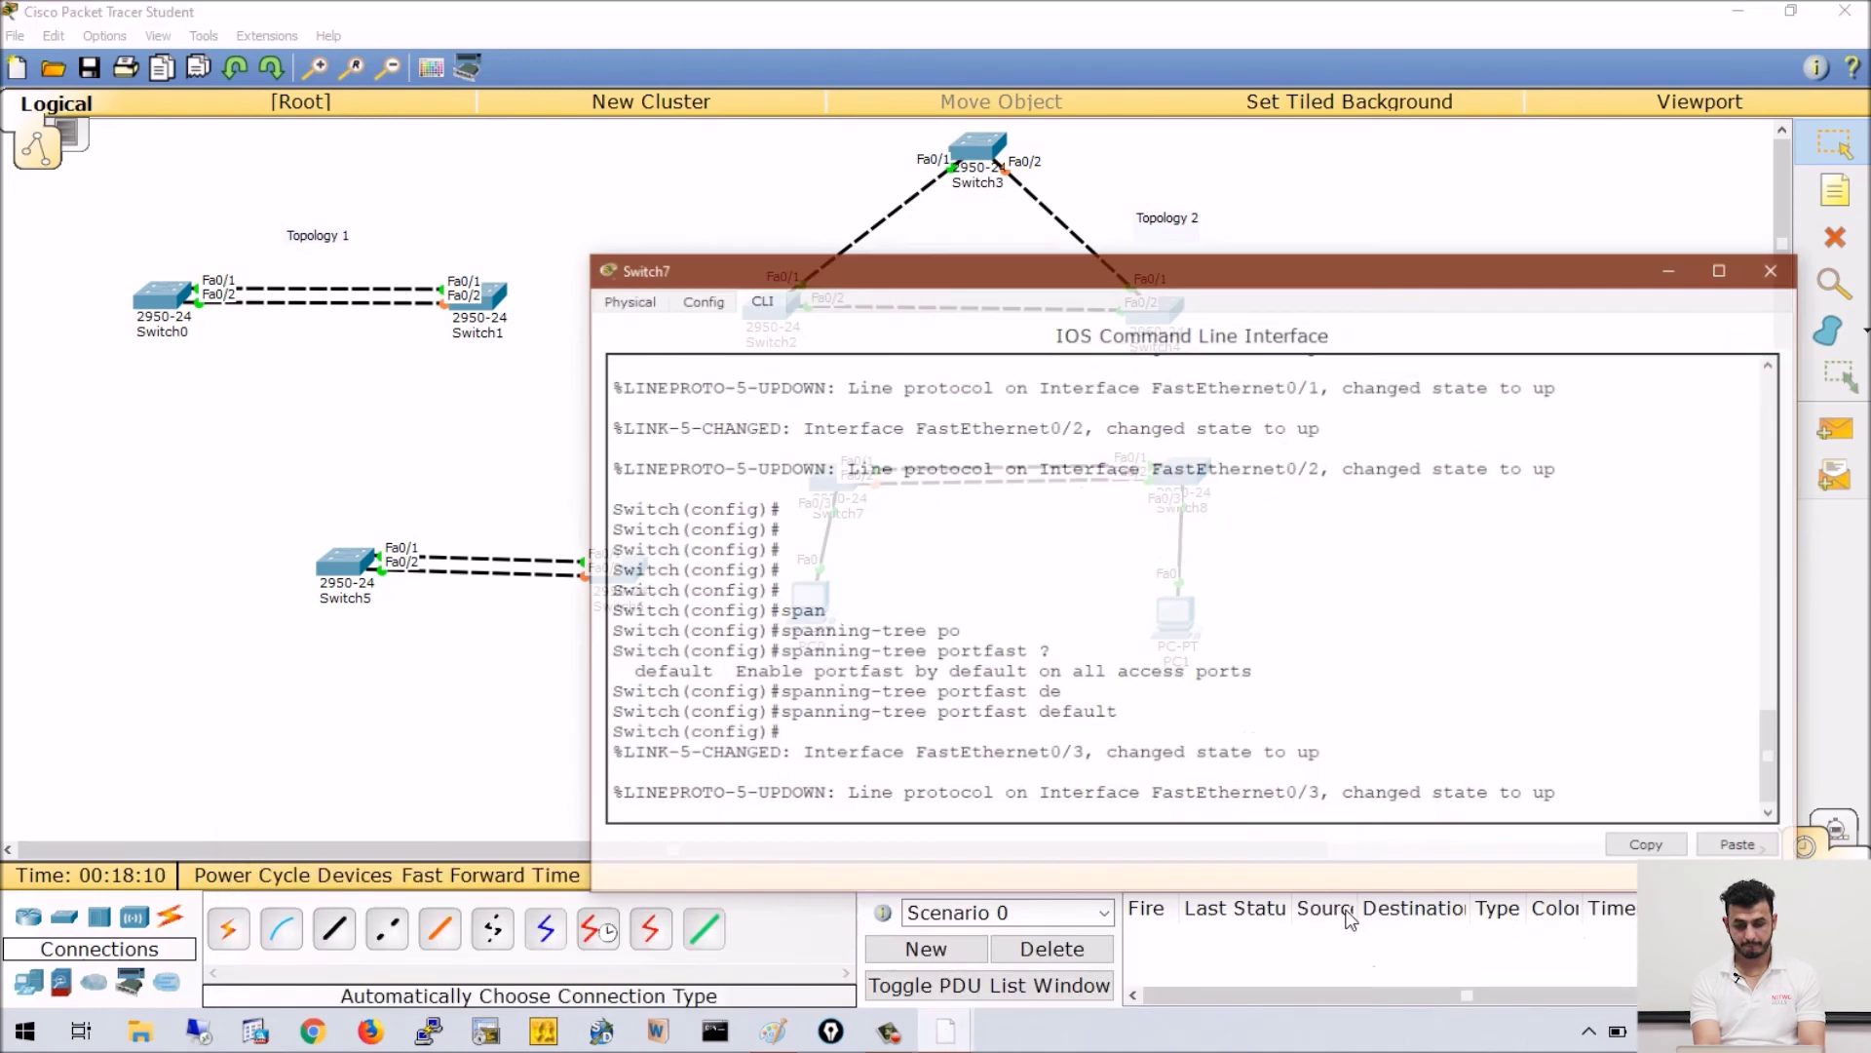
{"action": "key", "text": "Return"}
{"action": "key", "text": "Return"}
{"action": "key", "text": "Return"}
{"action": "key", "text": "Return"}
{"action": "key", "text": "ctrl+z"}
{"action": "type", "text": "show sp"}
{"action": "key", "text": "Tab"}
{"action": "key", "text": "Return"}
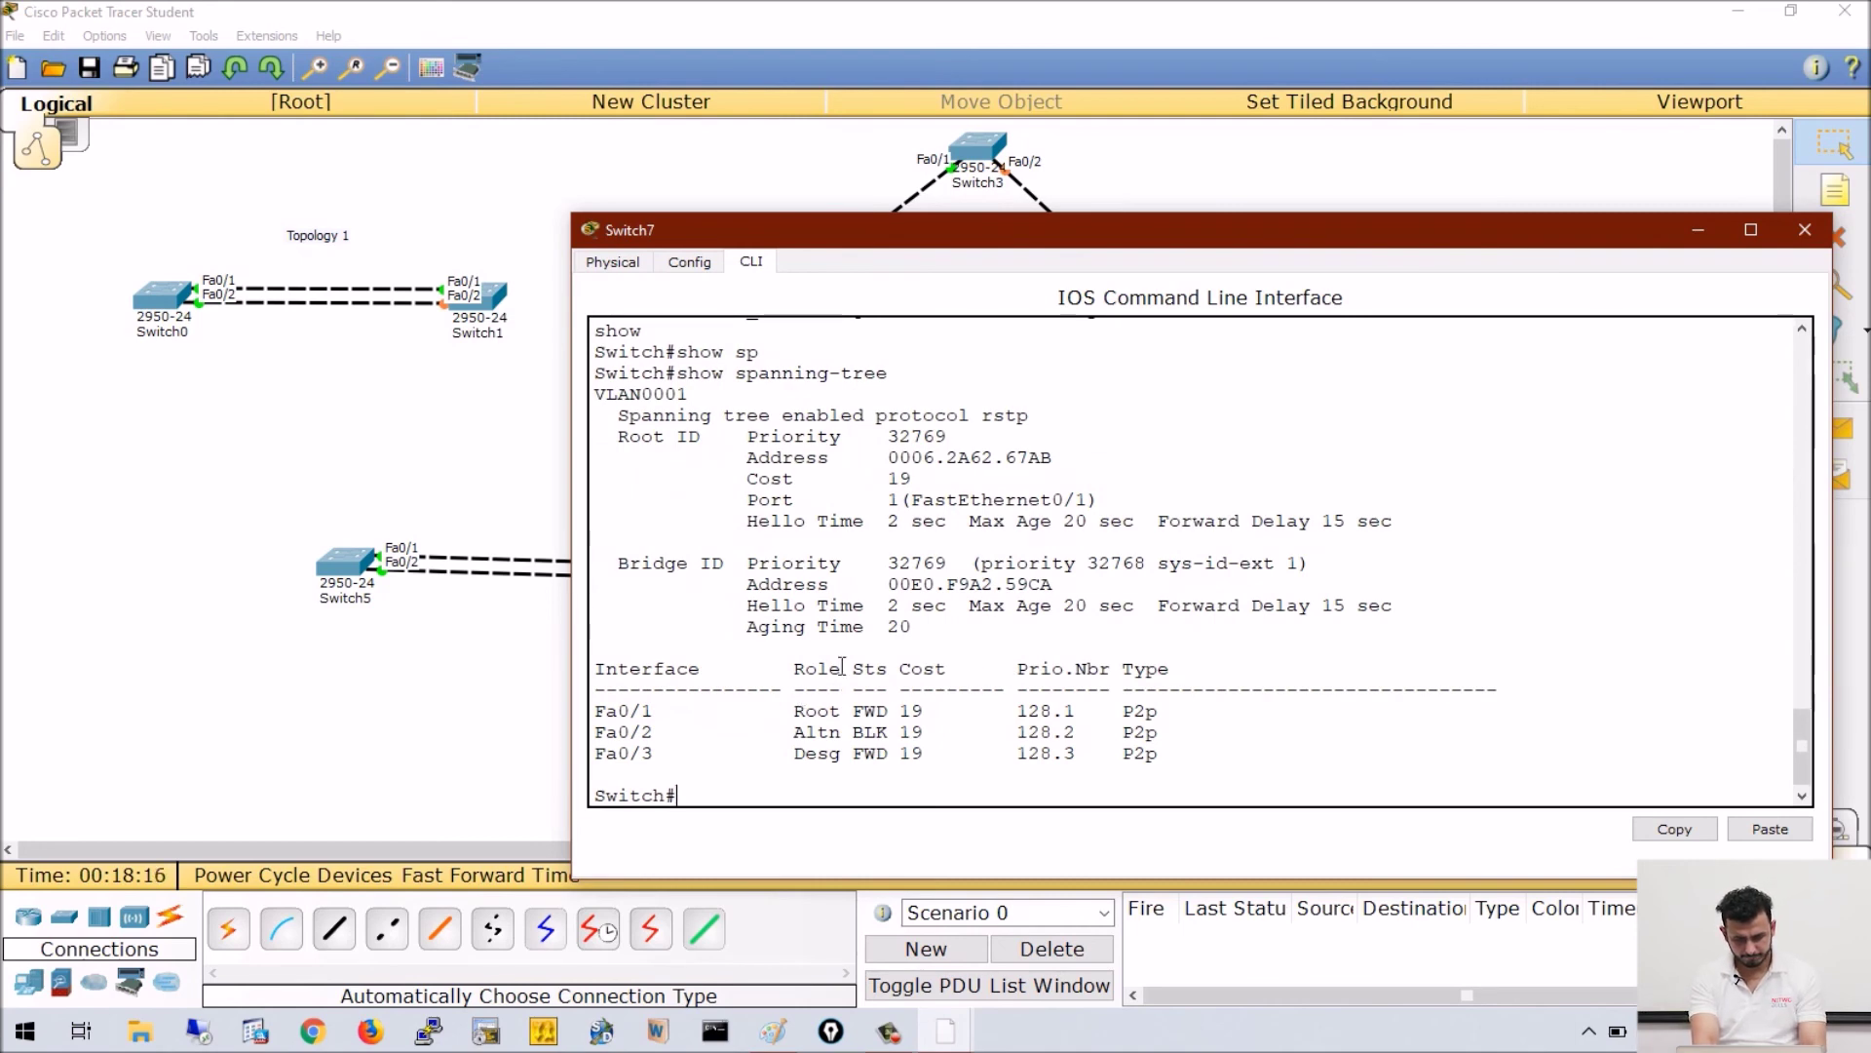
- Reposition the Switch7 window and highlight the role, status and cost of port Fa0/3 in the spanning-tree output
{"action": "key", "text": "Return"}
{"action": "key", "text": "Return"}
{"action": "key", "text": "Return"}
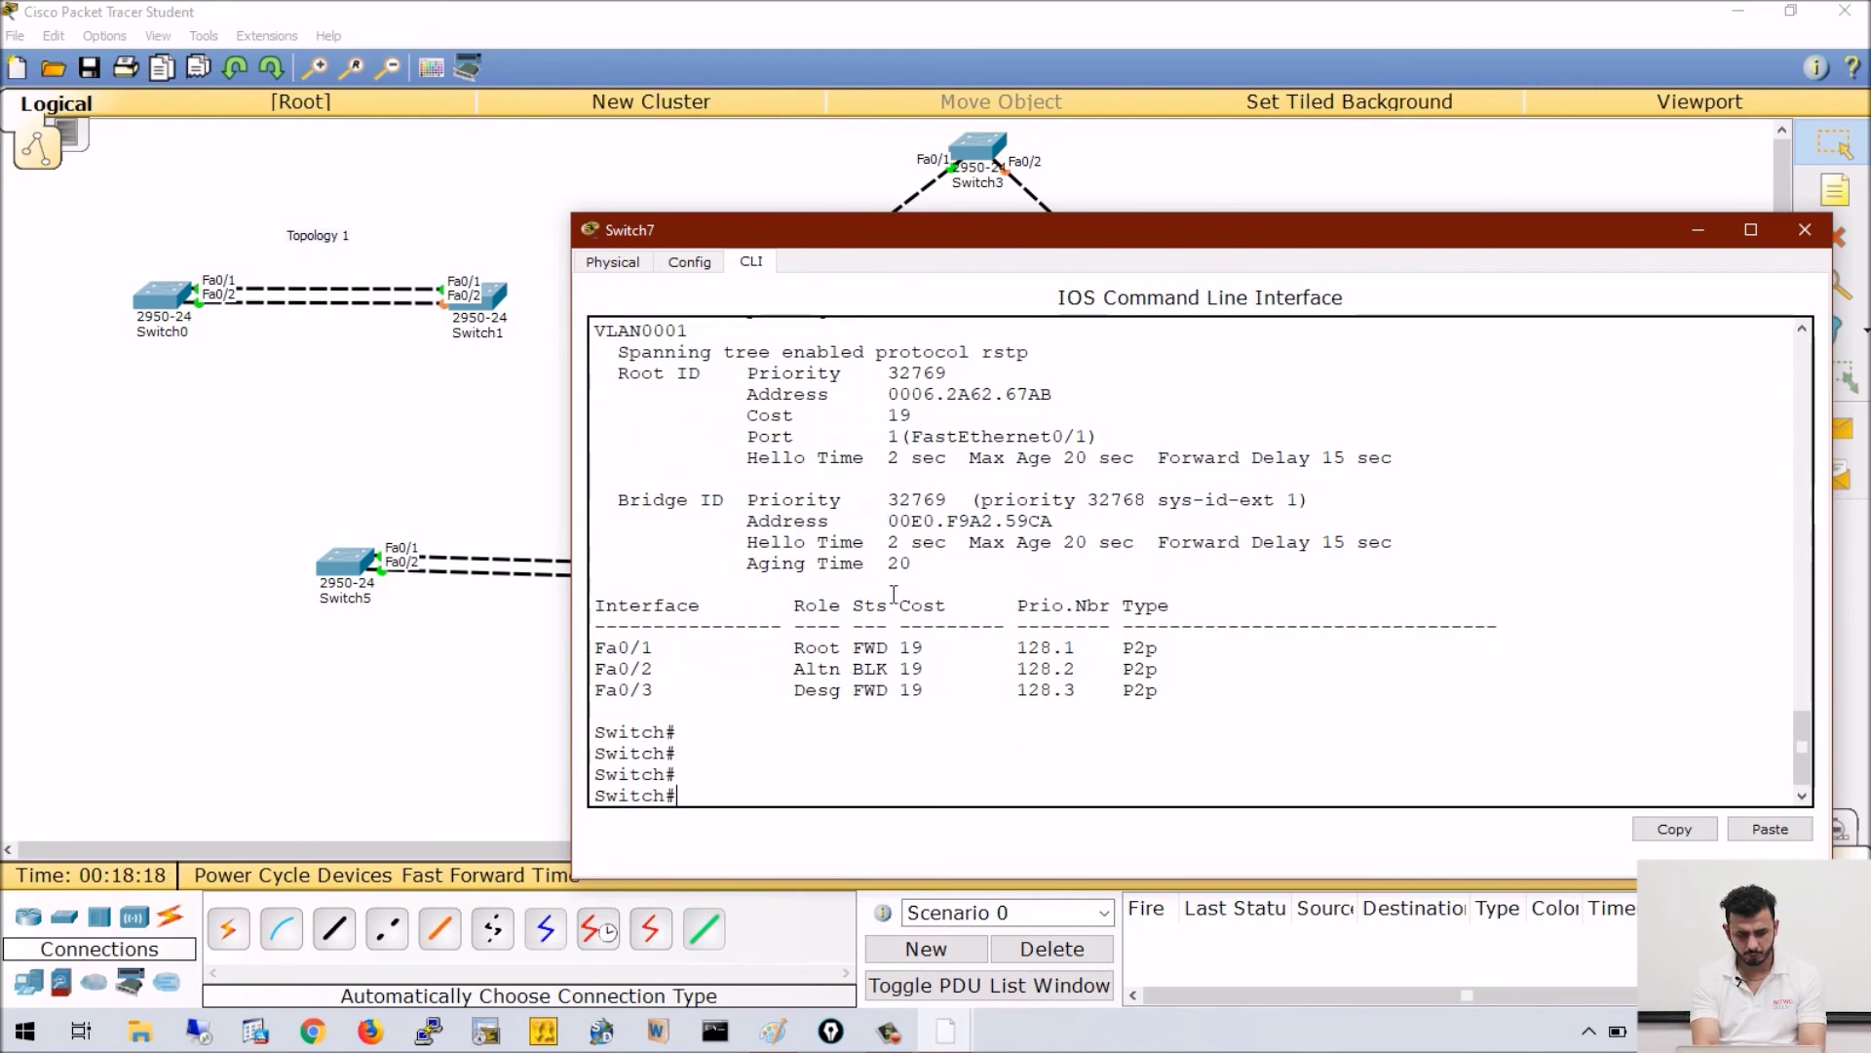
{"action": "left_click_drag", "start_coordinate": [913, 239], "coordinate": [645, 223]}
{"action": "left_click_drag", "start_coordinate": [591, 685], "coordinate": [744, 687]}
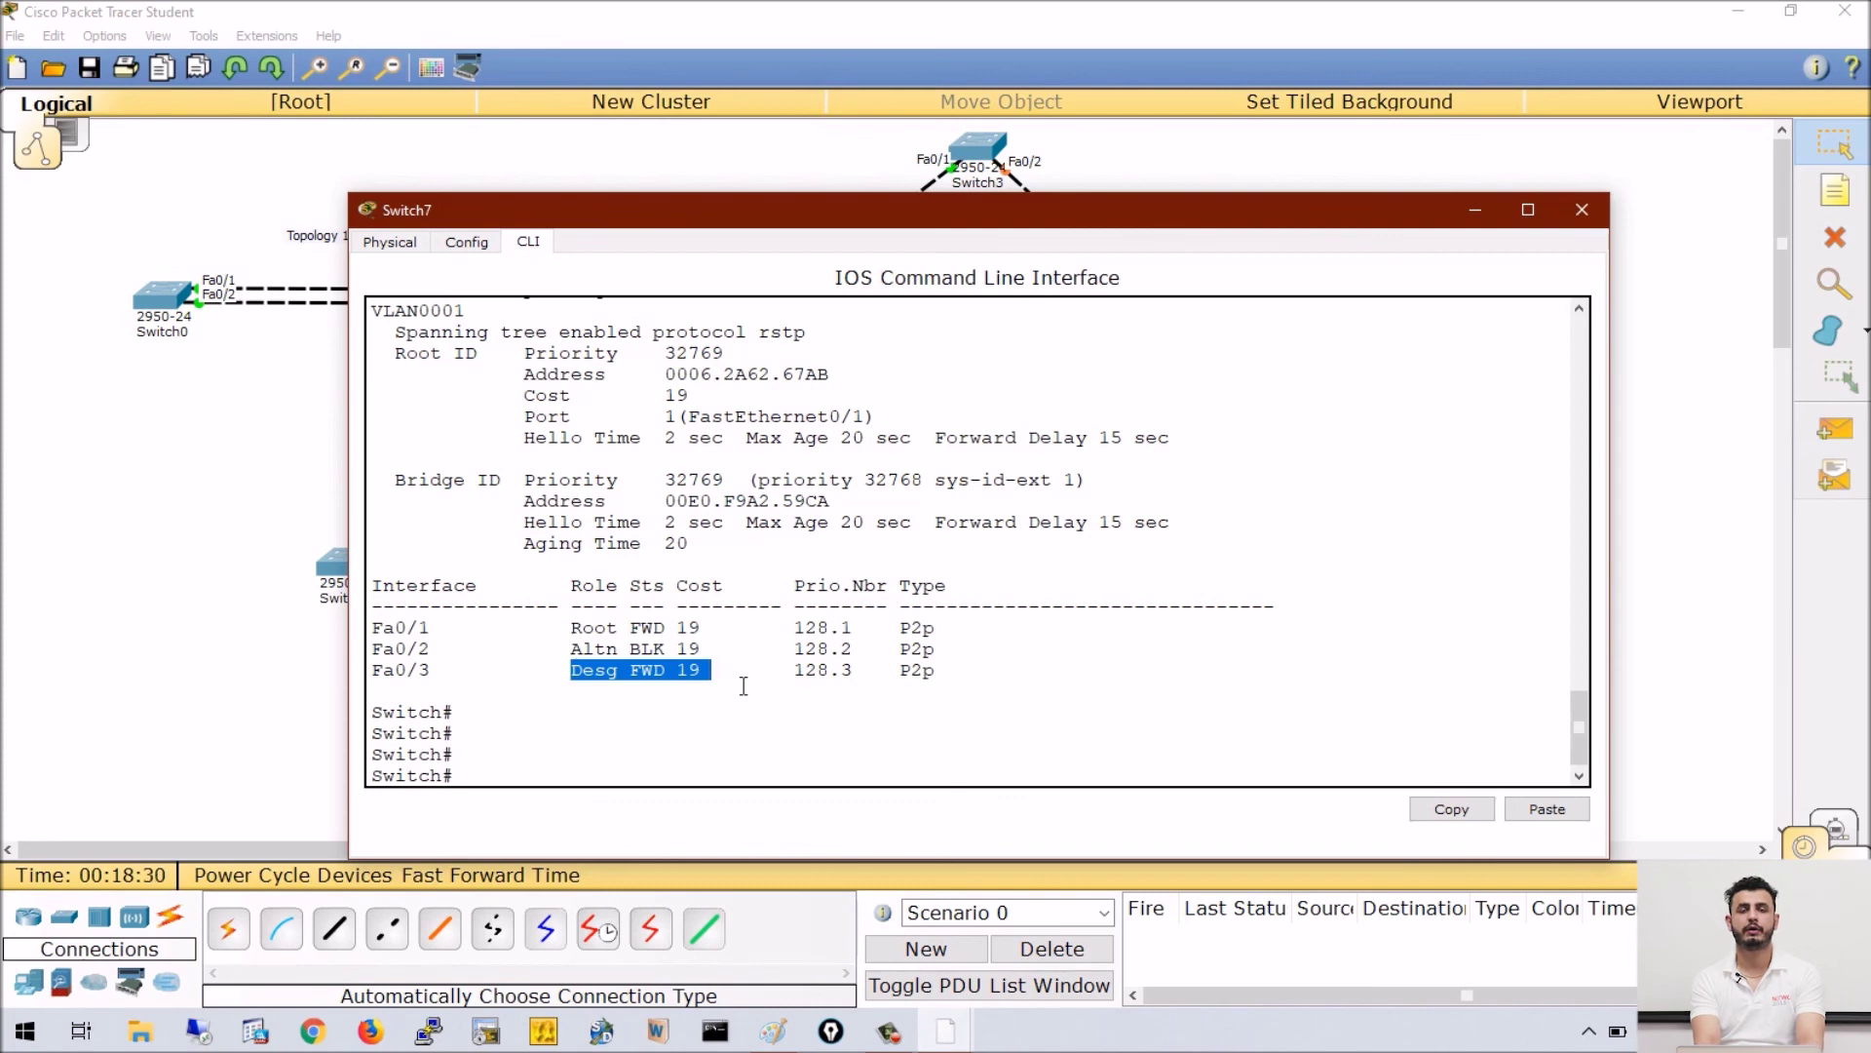
- Enter global configuration mode on Switch7 with conf t
{"action": "key", "text": "Return"}
{"action": "key", "text": "Return"}
{"action": "key", "text": "Return"}
{"action": "type", "text": "conf t"}
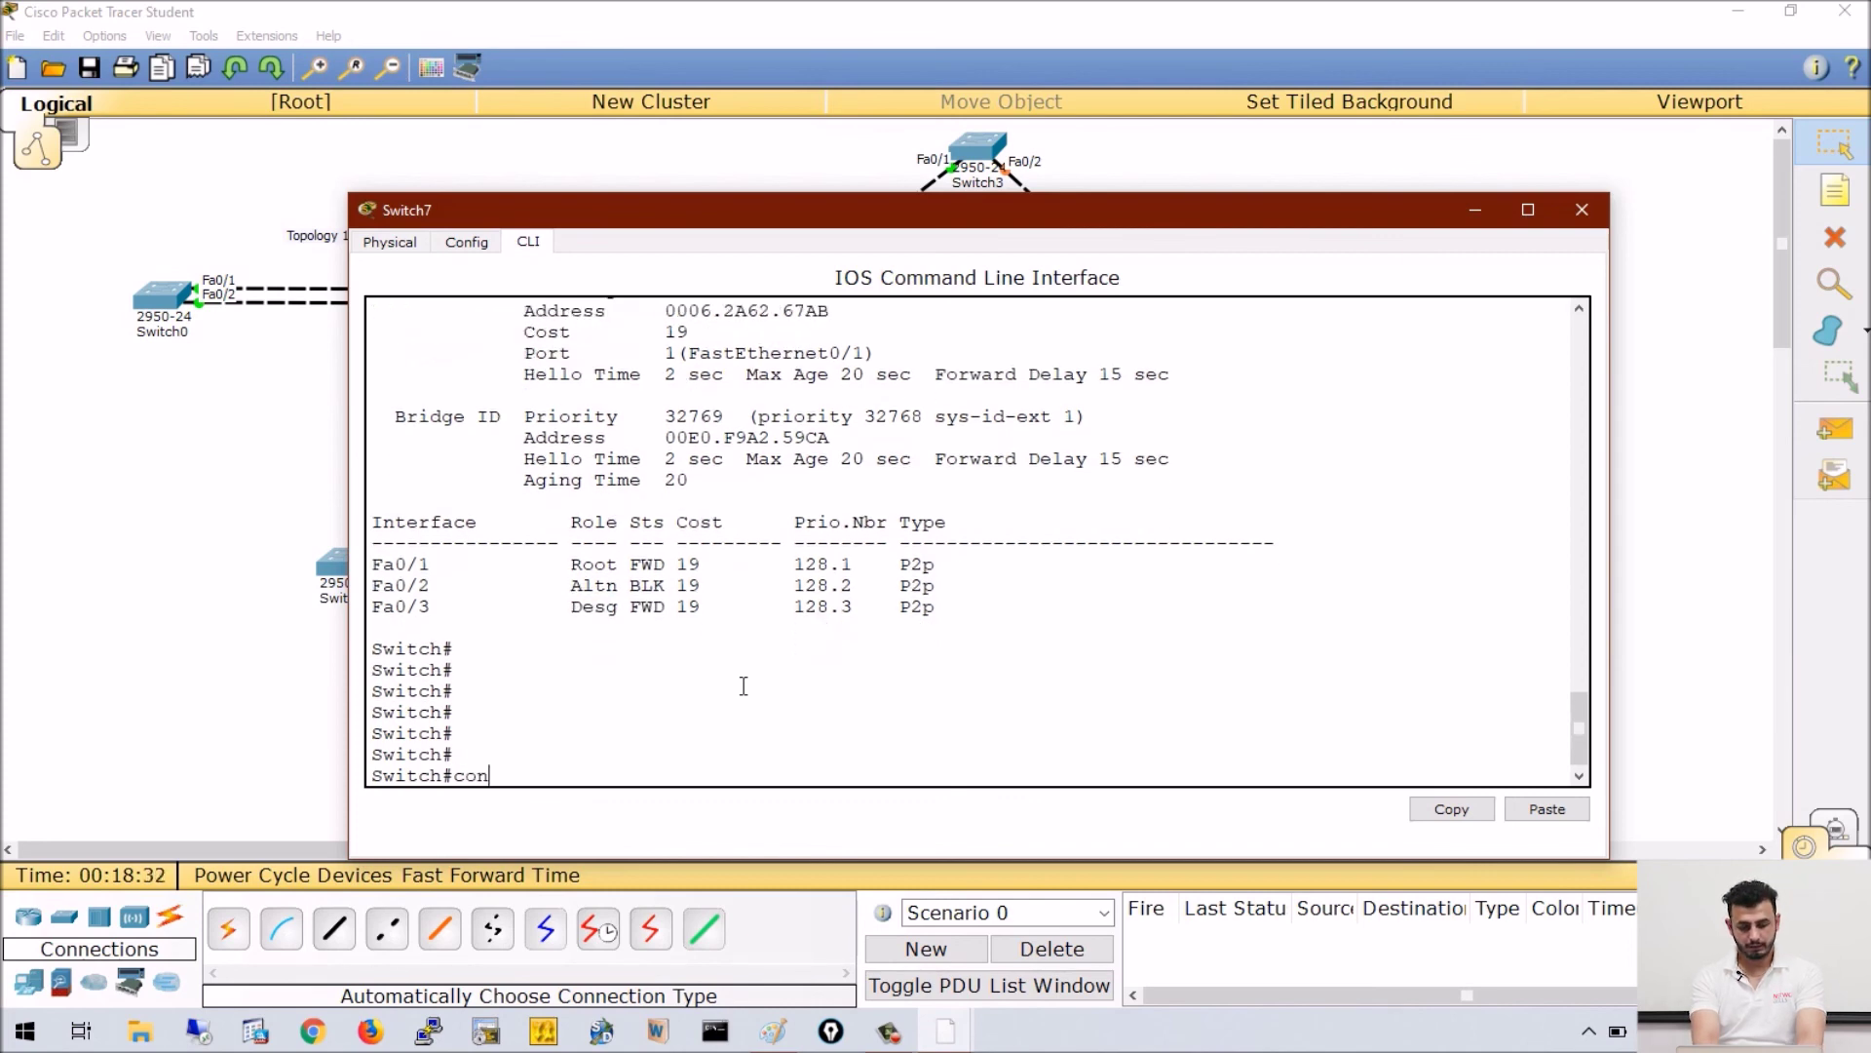
{"action": "key", "text": "Return"}
{"action": "key", "text": "Return"}
{"action": "key", "text": "Return"}
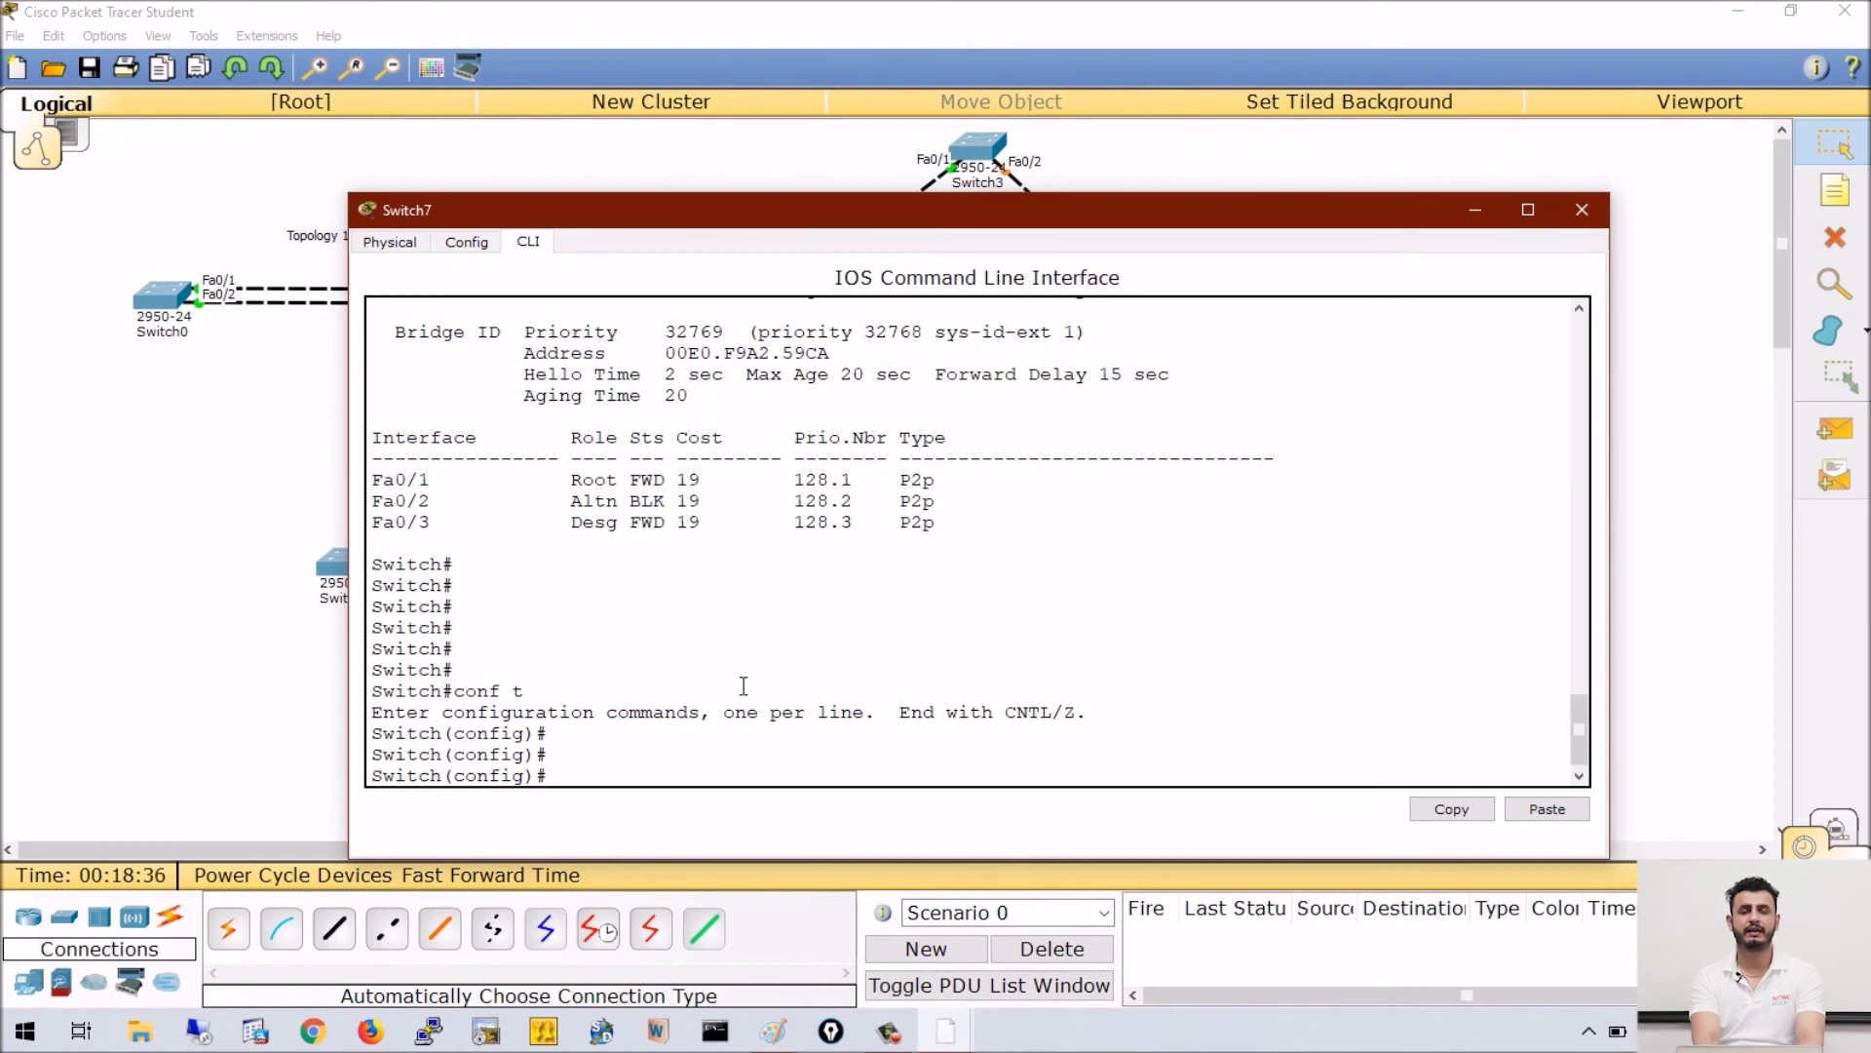
{"action": "key", "text": "Return"}
{"action": "key", "text": "Return"}
{"action": "key", "text": "Return"}
- Set Switch7's interface FastEthernet 0/3 to access mode with switchport mode access, and exit the interface configuration
{"action": "type", "text": "int fa"}
{"action": "key", "text": "Tab"}
{"action": "type", "text": "0/3"}
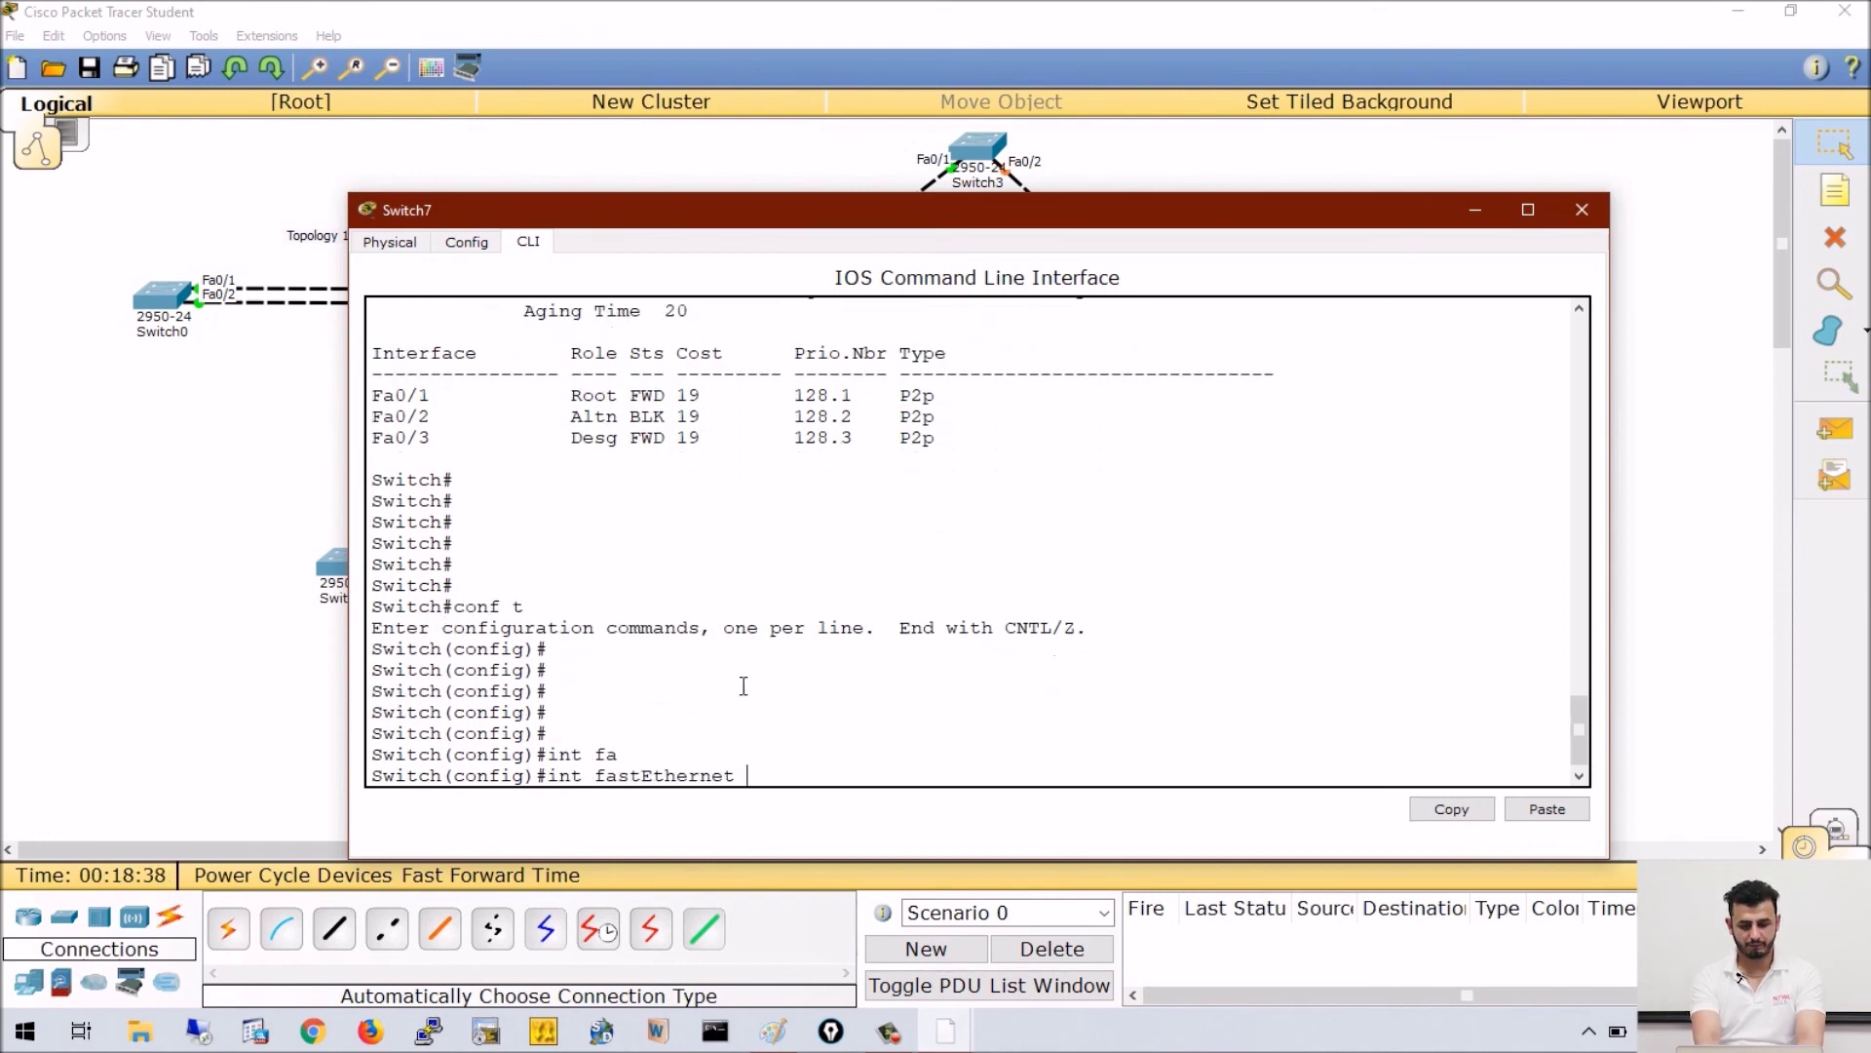
{"action": "key", "text": "Return"}
{"action": "type", "text": "sw"}
{"action": "key", "text": "Tab"}
{"action": "type", "text": "mo"}
{"action": "key", "text": "Tab"}
{"action": "type", "text": "ac"}
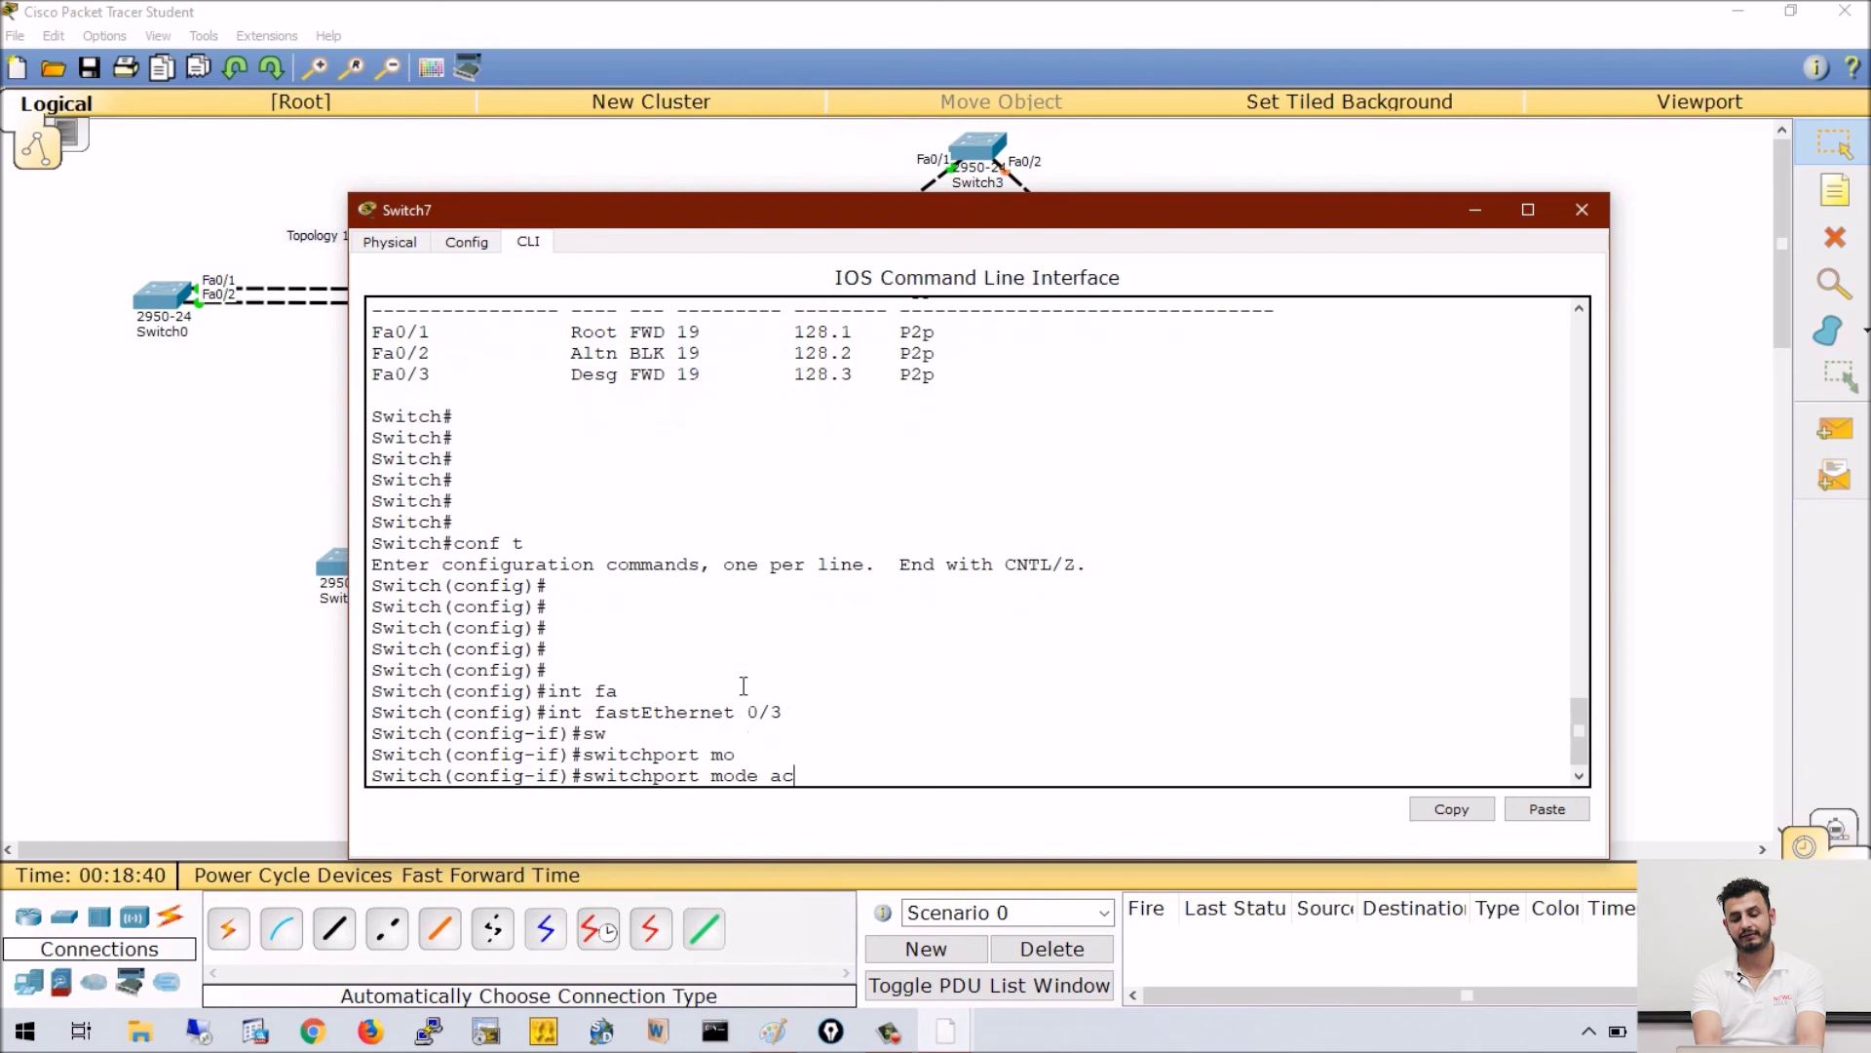
{"action": "key", "text": "Tab"}
{"action": "key", "text": "Return"}
{"action": "type", "text": "exit"}
{"action": "key", "text": "Return"}
- Leave configuration mode, check Switch7's port roles again with show spanning-tree, and minimize the Switch7 window
{"action": "key", "text": "ctrl+z"}
{"action": "type", "text": "show s"}
{"action": "key", "text": "Tab"}
{"action": "type", "text": "s"}
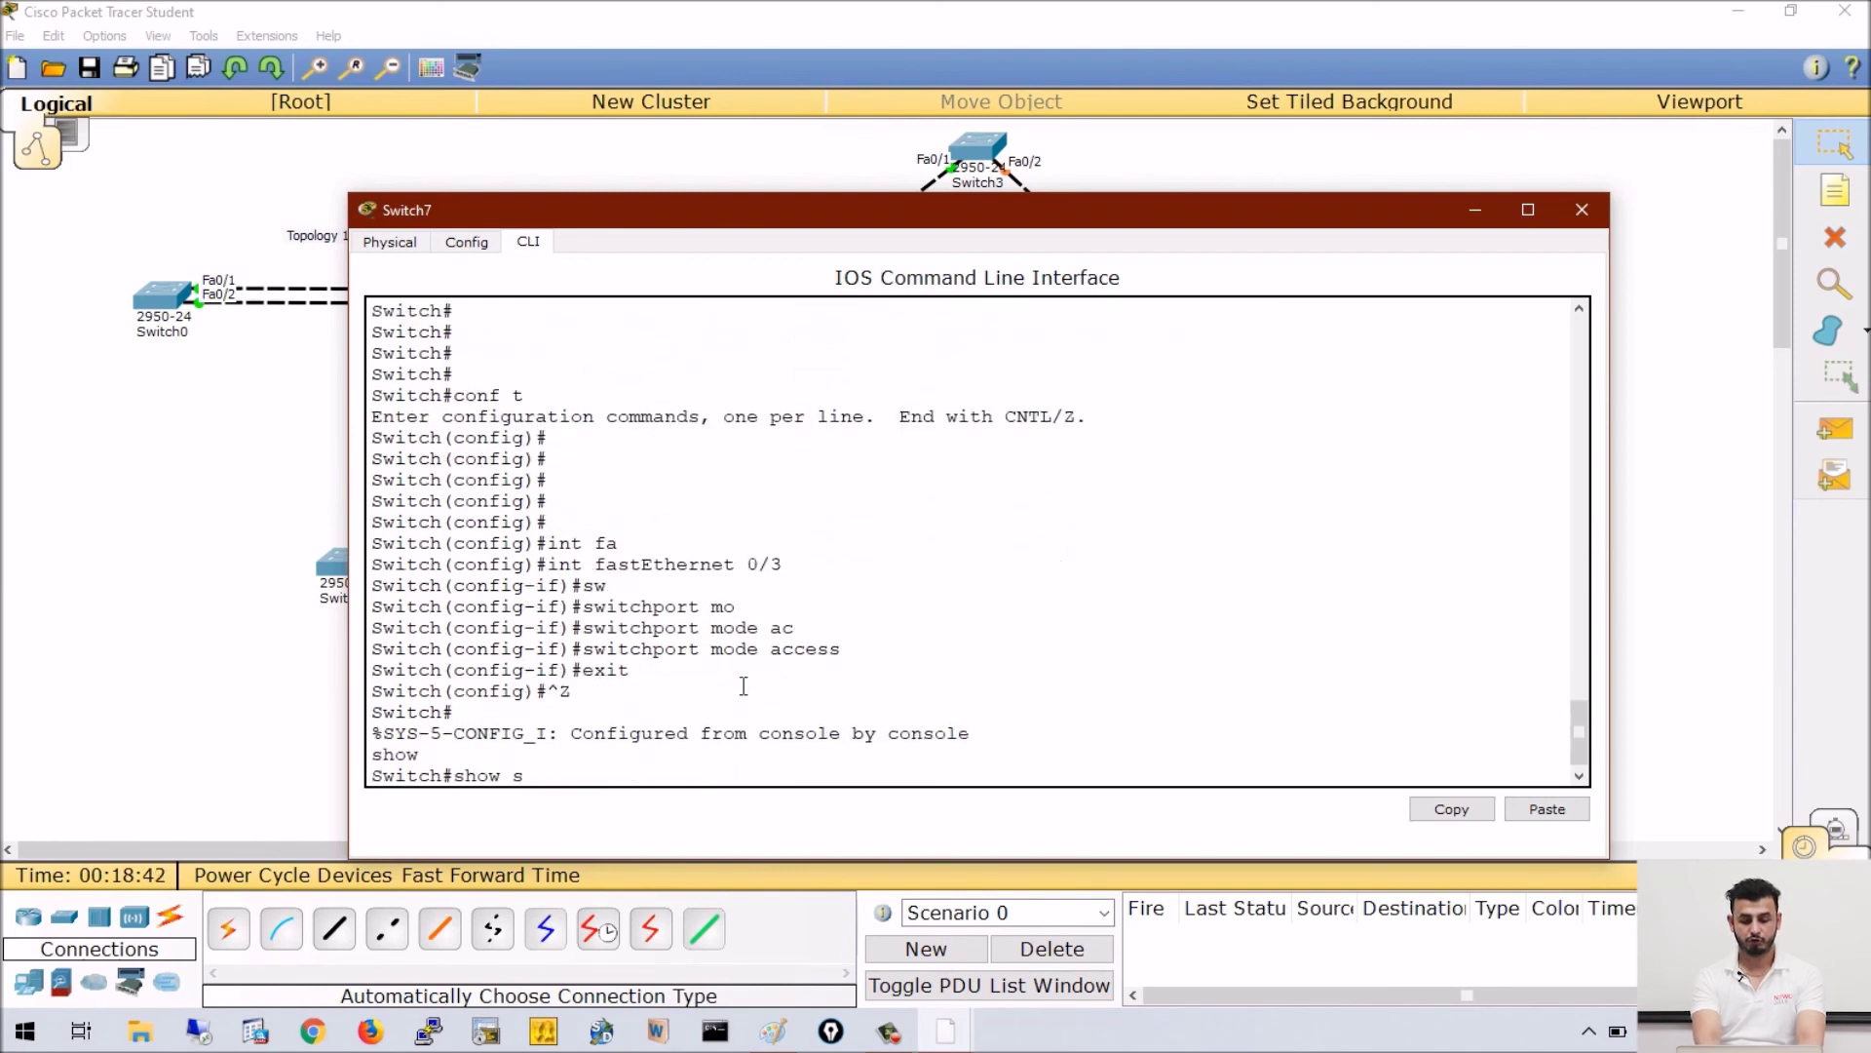
{"action": "type", "text": "p"}
{"action": "key", "text": "Tab"}
{"action": "key", "text": "Return"}
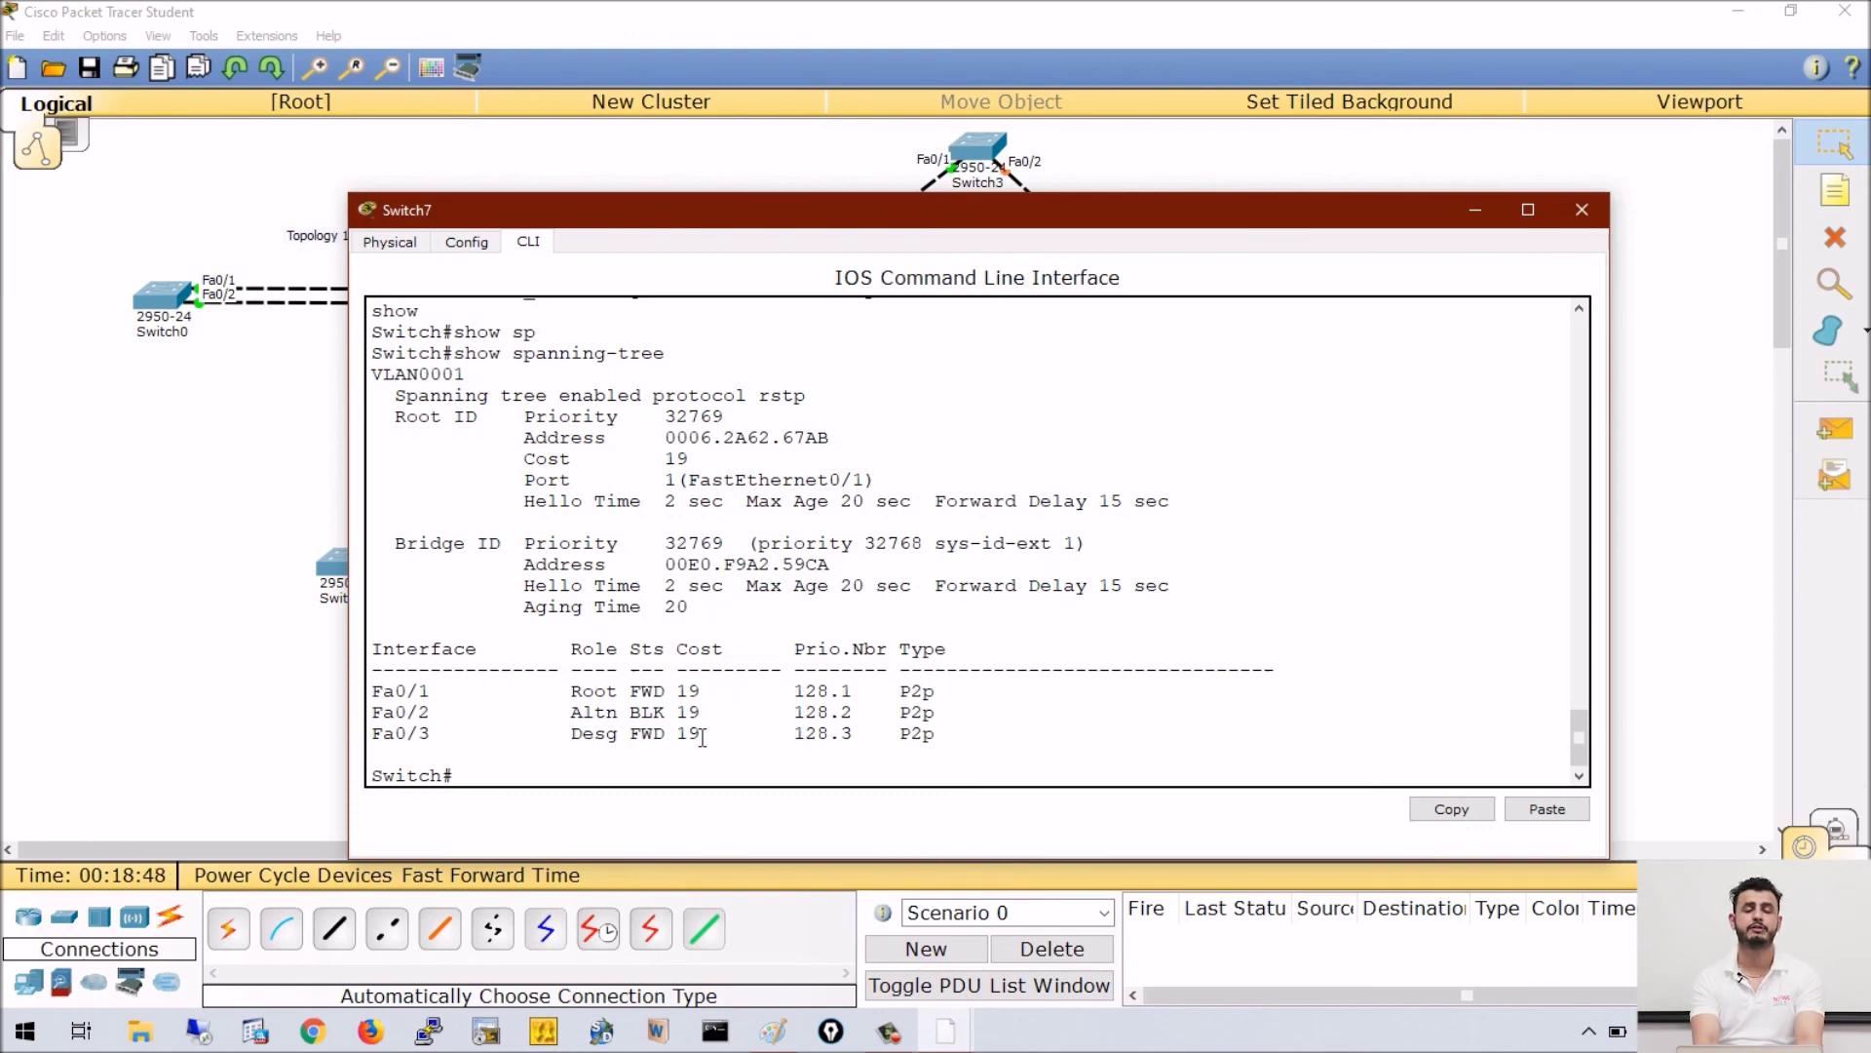
{"action": "left_click", "coordinate": [1477, 210]}
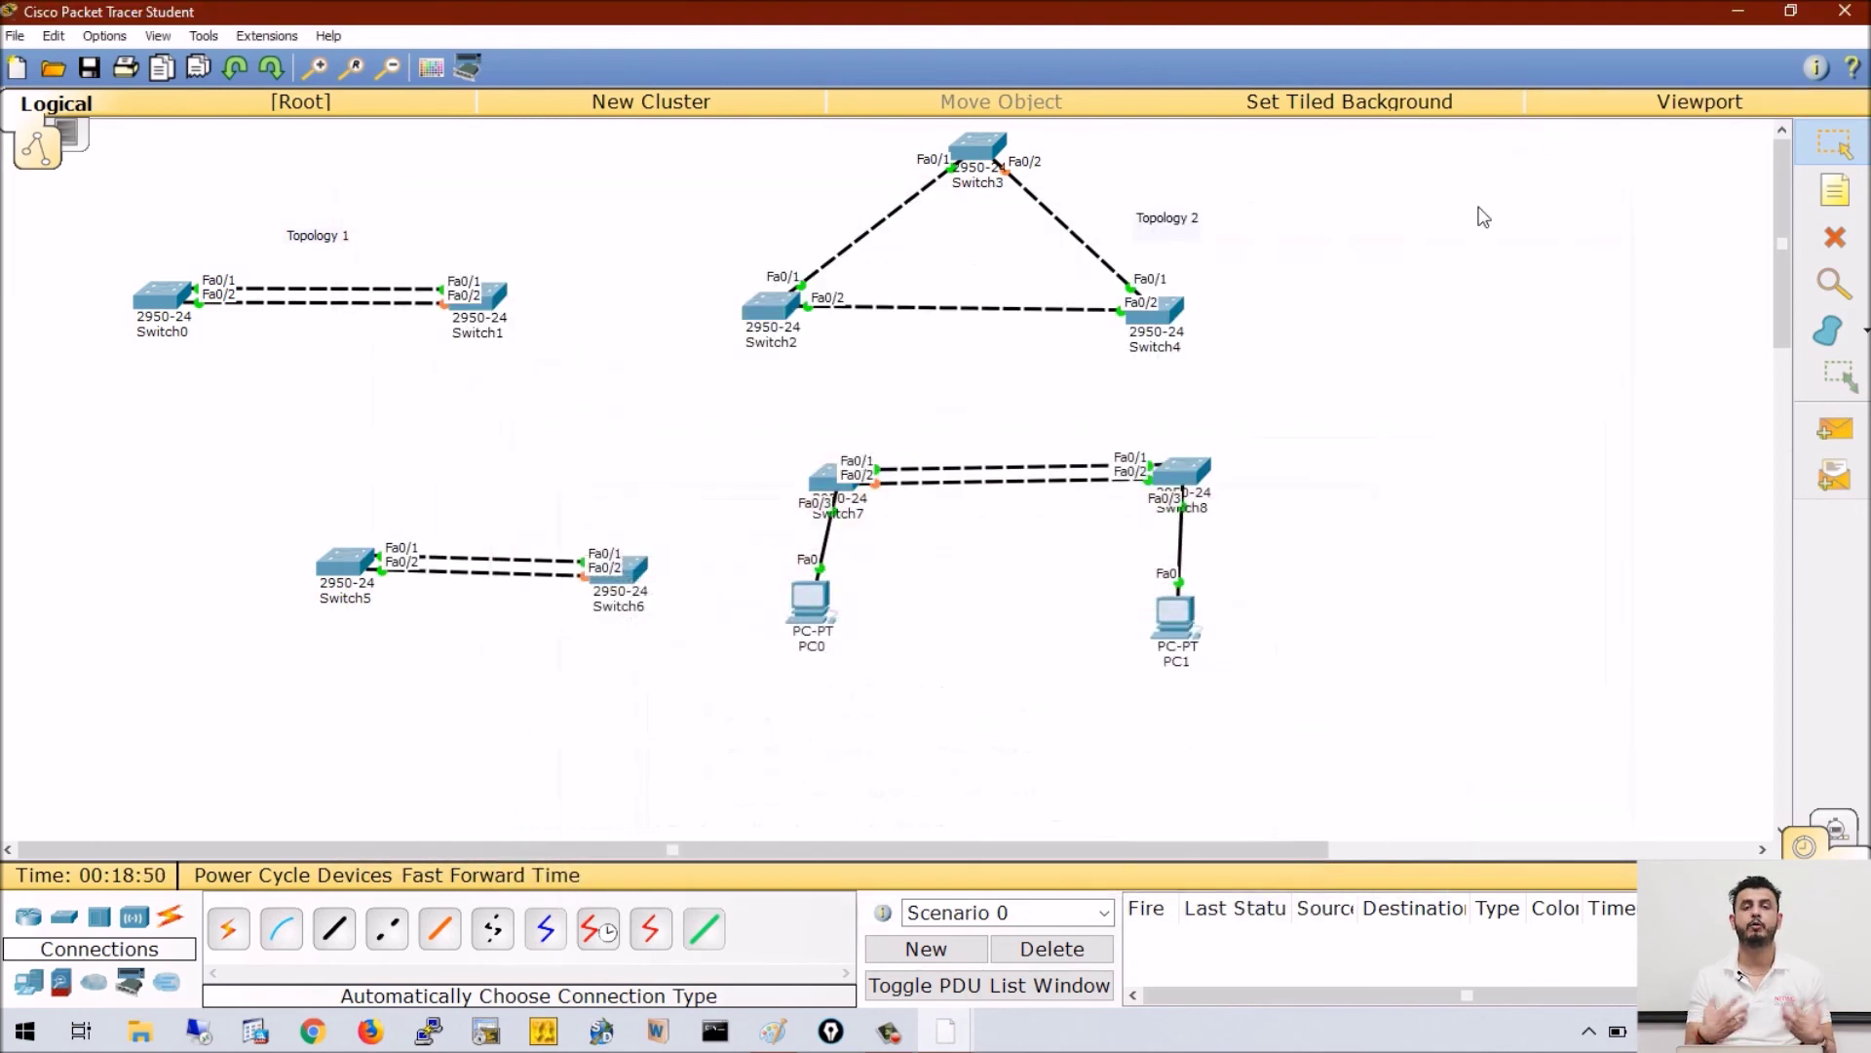